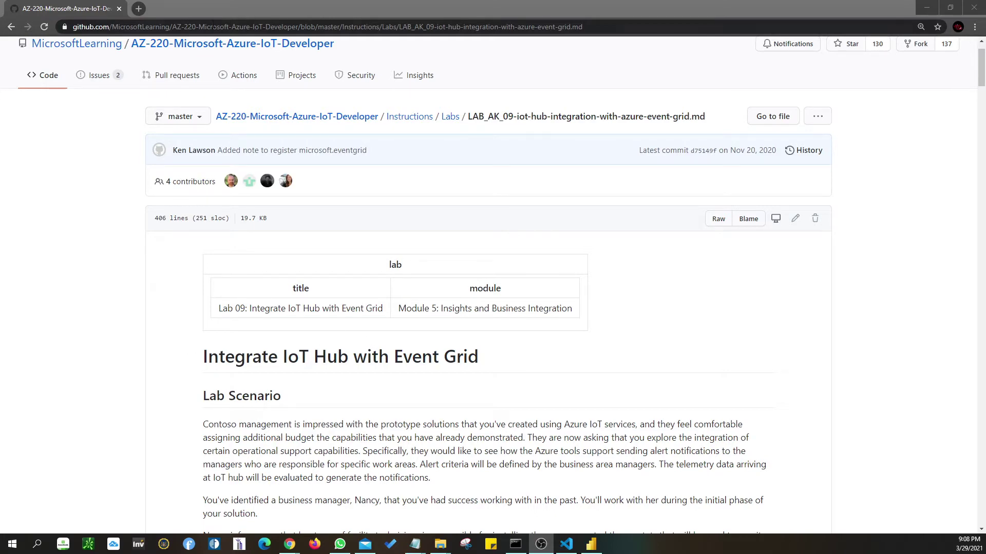
- Snap the Lab 09 GitHub instructions to the right screen edge and scroll through the Lab Scenario
drag(226, 10, 984, 182)
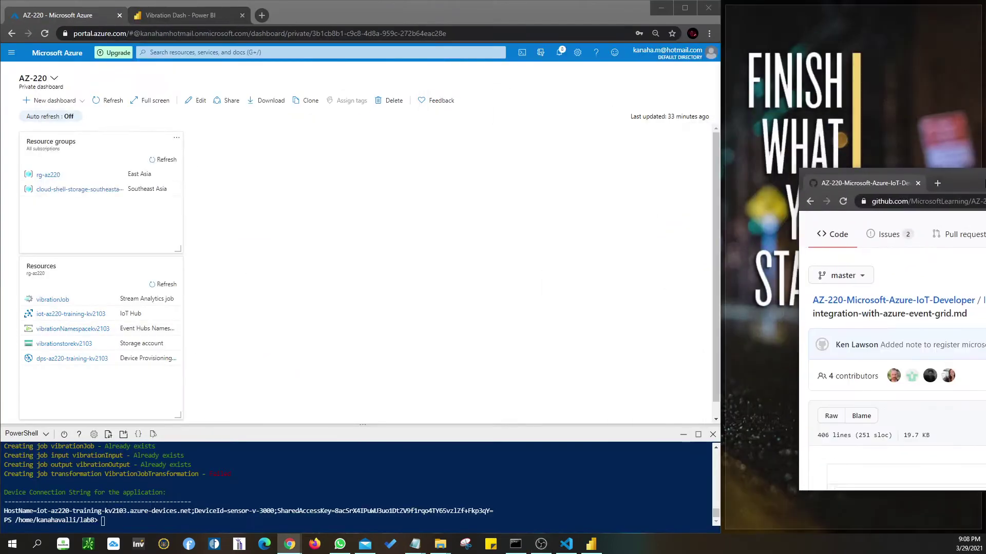
scroll(835, 363, down, 3)
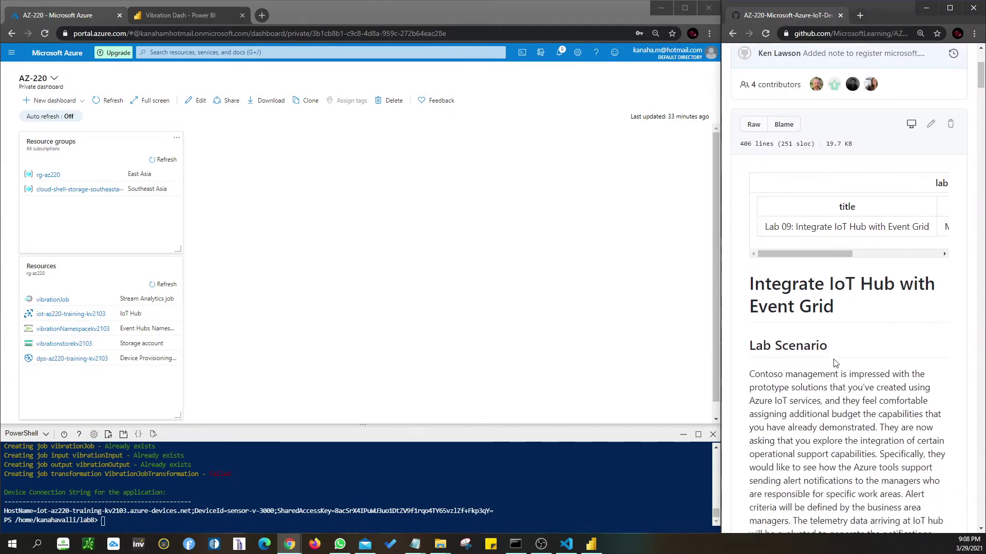
scroll(835, 363, down, 5)
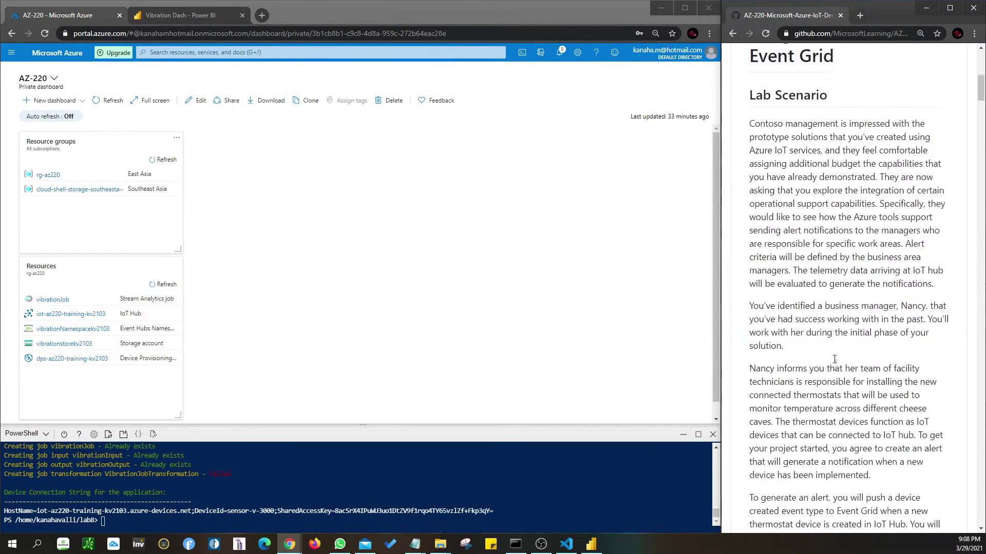
scroll(834, 359, down, 2)
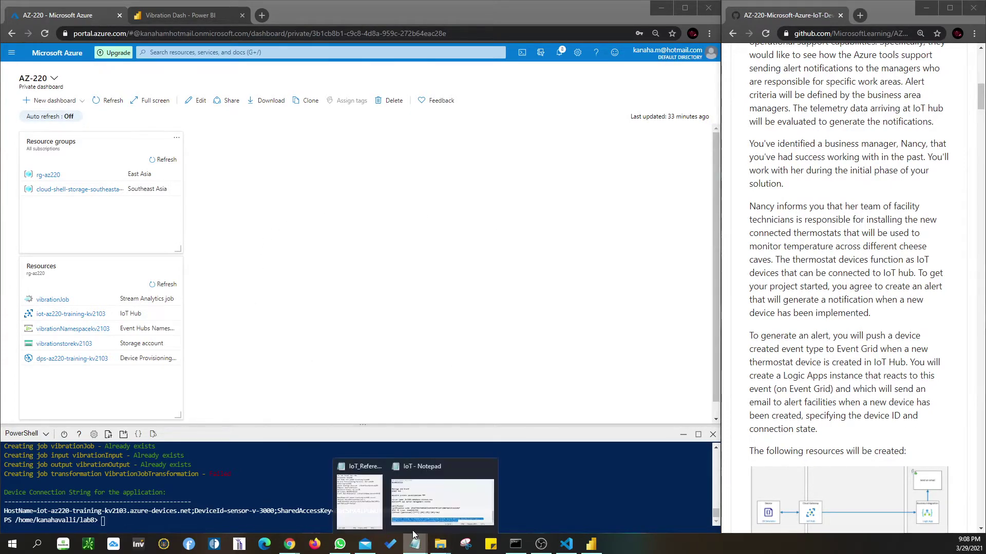
- Delete the HostName connection string from the IoT_Reference notes, save them, and minimise Notepad
click(415, 544)
drag(863, 303, 689, 272)
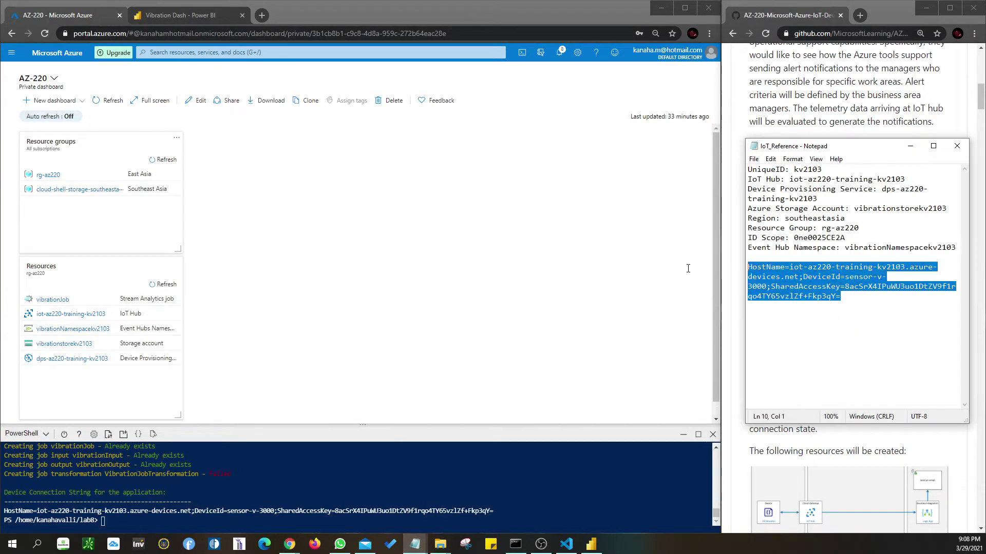
key(BackSpace)
key(BackSpace)
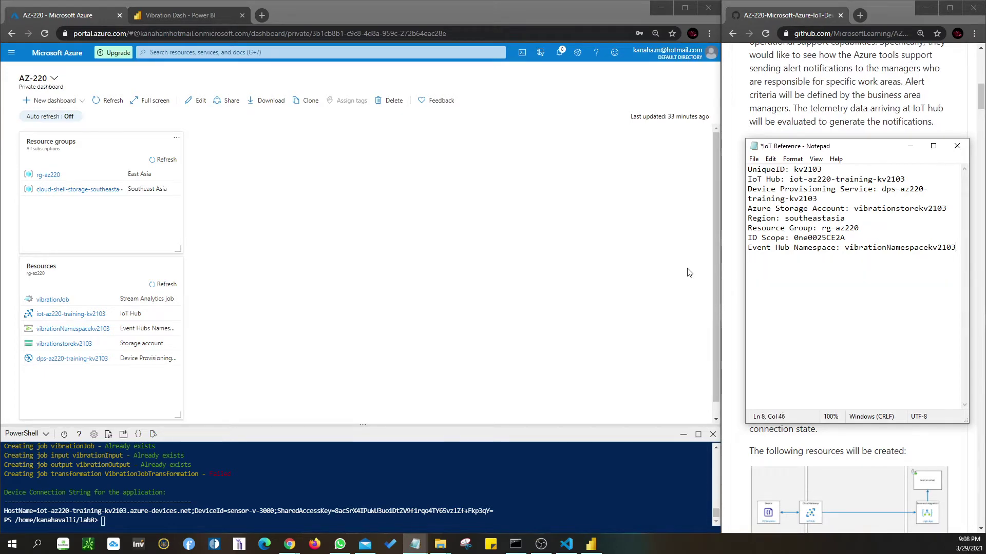
key(ctrl+s)
drag(853, 149, 452, 168)
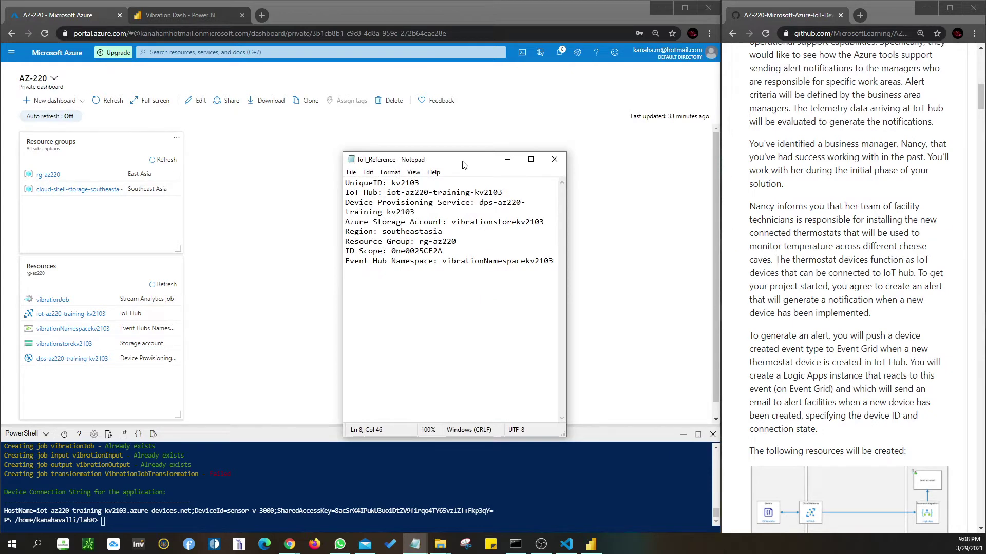
click(507, 160)
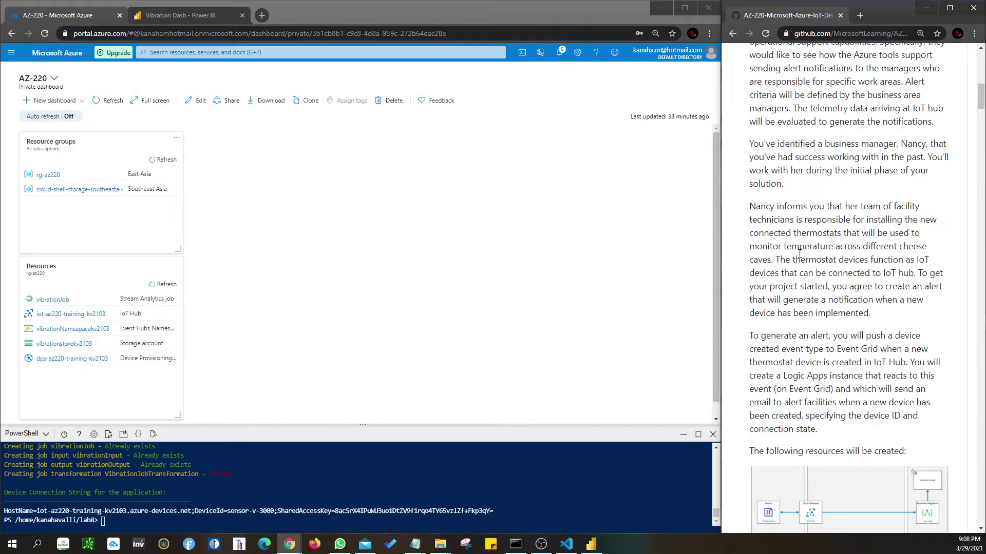
- Scroll the lab page to Exercise 1 prerequisites listing rg-az220 and iot-az220-training-{your-id}
scroll(779, 209, up, 4)
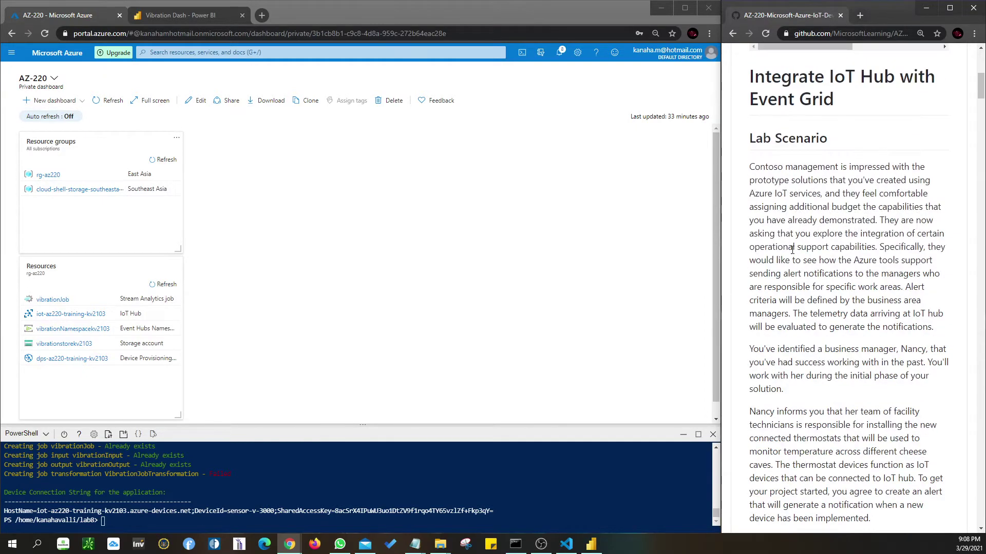
scroll(780, 209, down, 10)
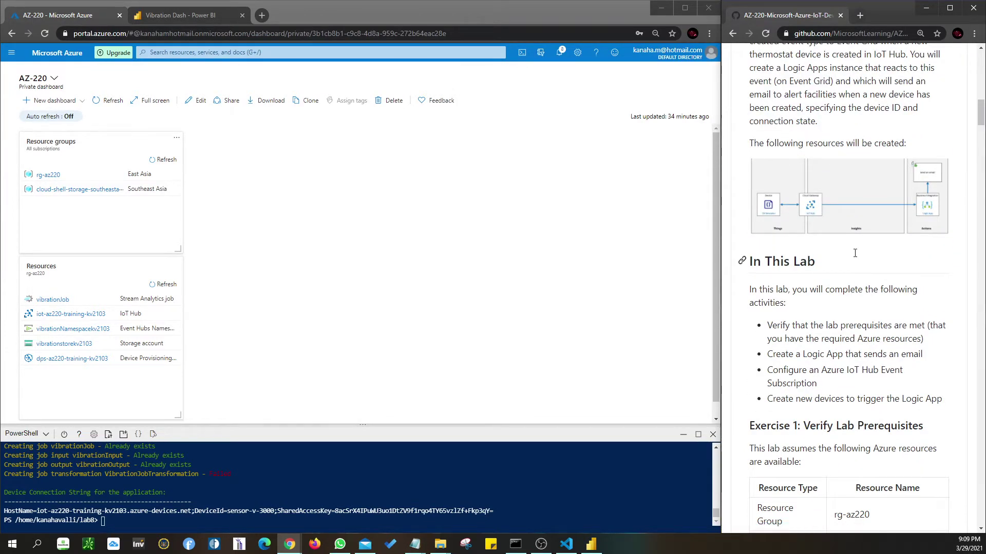
scroll(849, 257, down, 2)
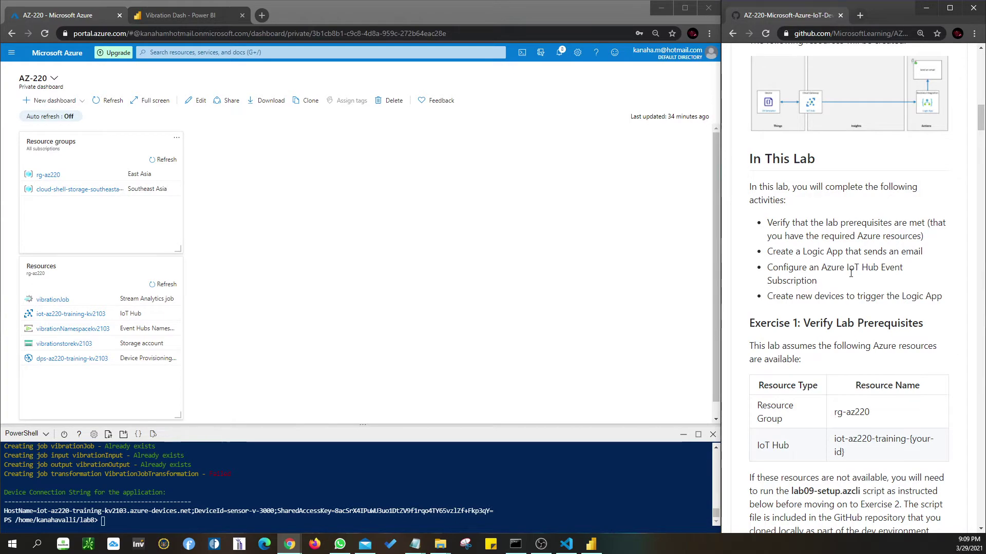
scroll(851, 273, up, 10)
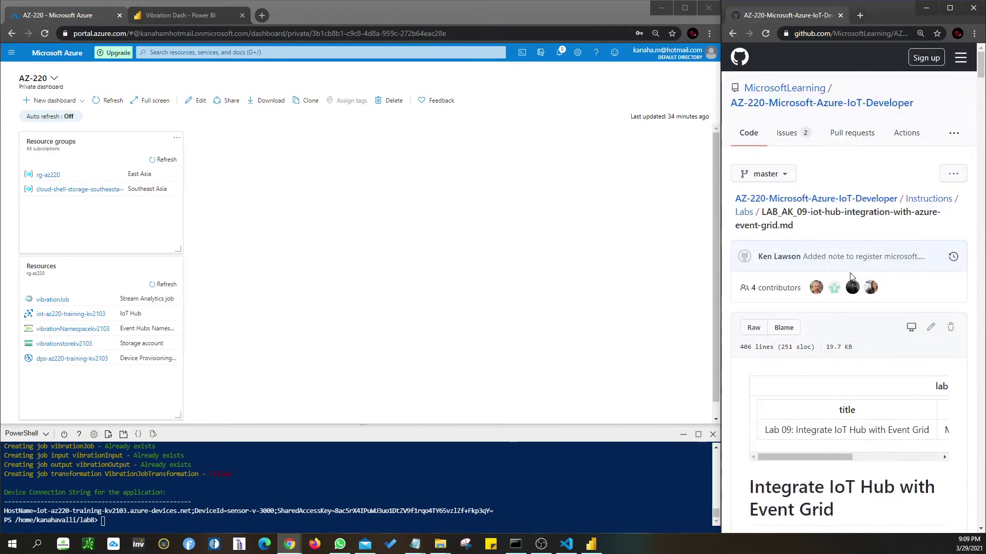
scroll(850, 277, down, 10)
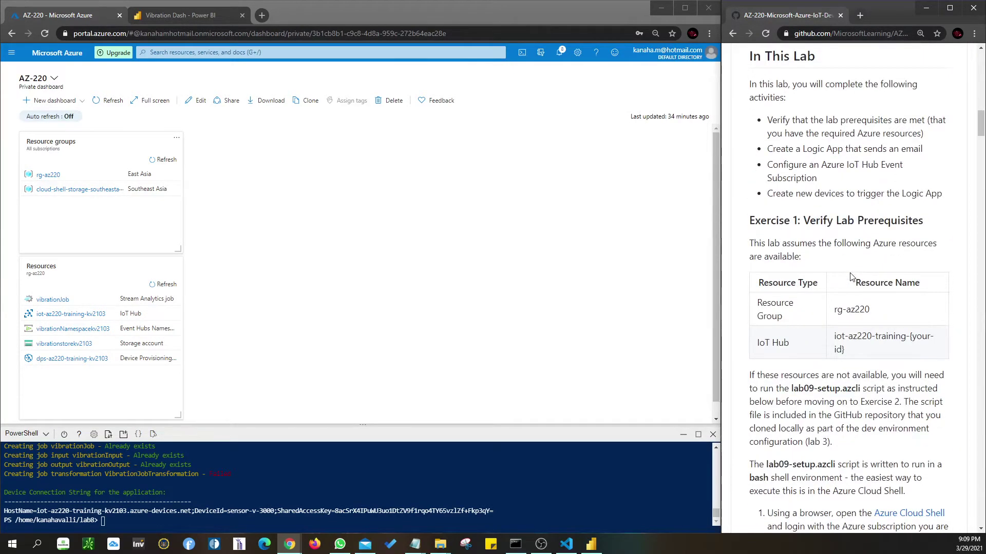
scroll(850, 276, down, 2)
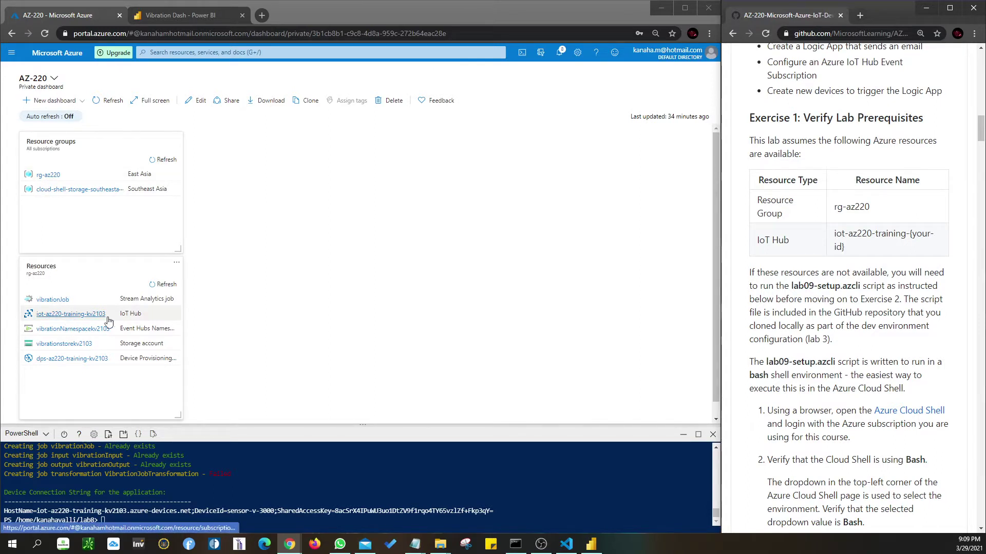
- Restart the Azure portal's Cloud Shell session and drag its terminal pane taller
scroll(831, 308, down, 4)
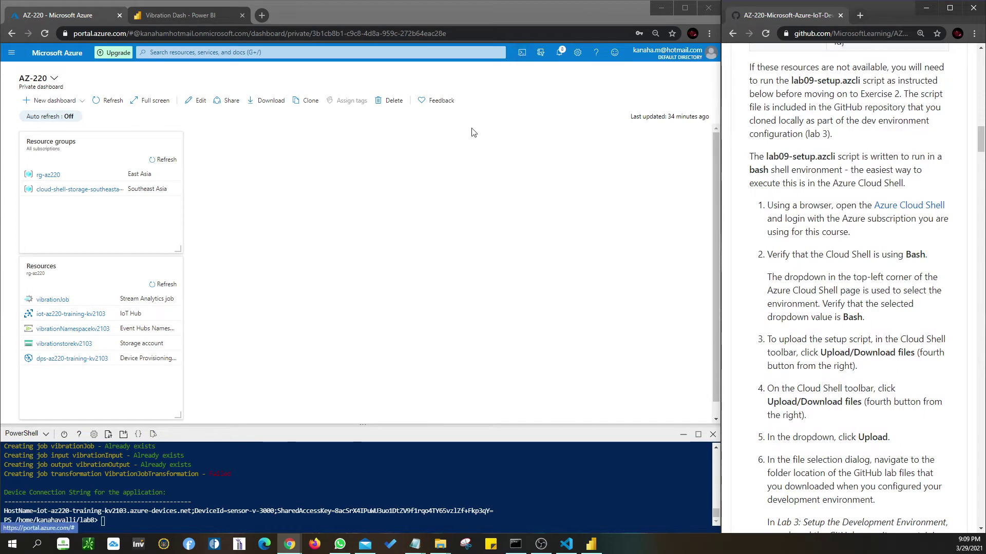
click(109, 521)
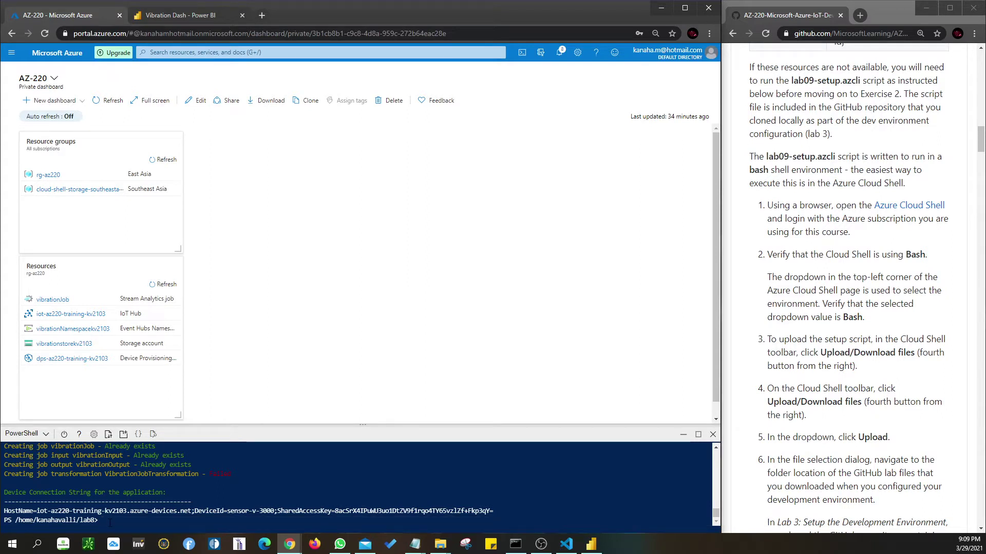
click(64, 434)
click(319, 511)
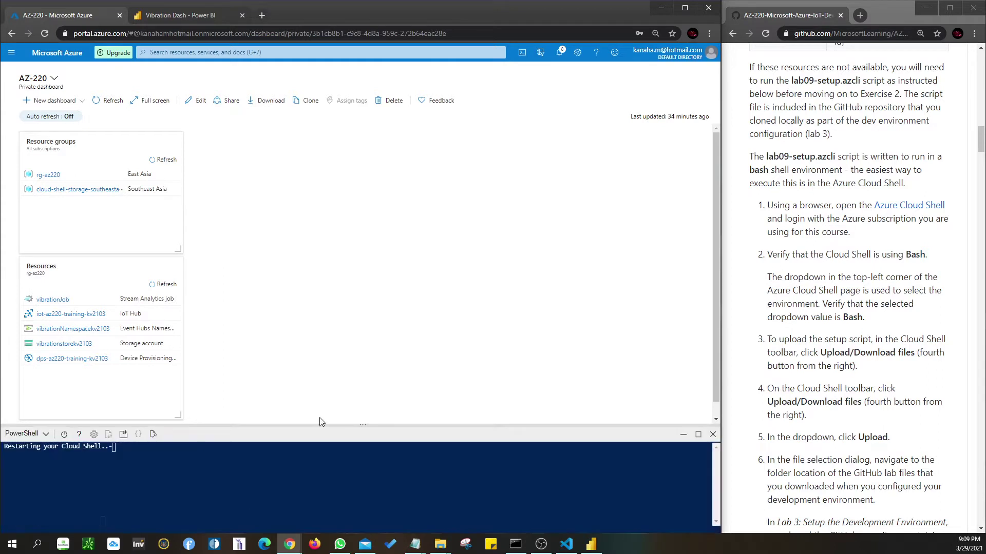
drag(318, 426, 319, 400)
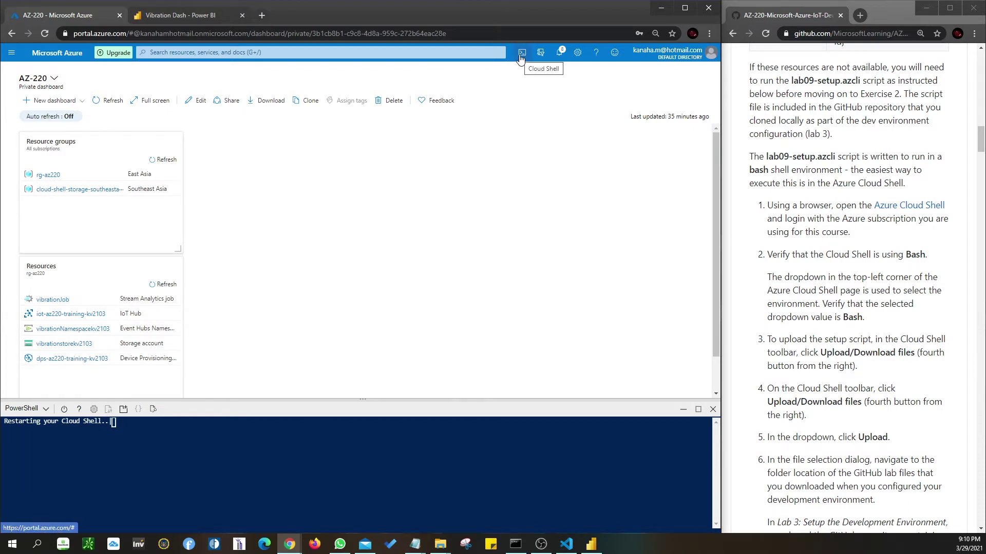
- Reopen the Cloud Shell terminal, wait for PowerShell to restart, and widen the portal window slightly
click(521, 56)
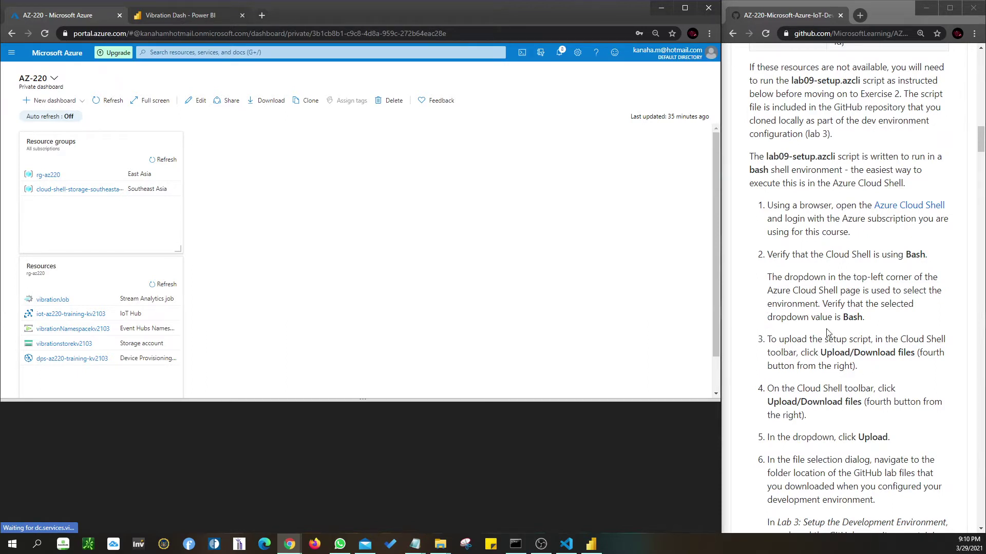
scroll(827, 333, down, 4)
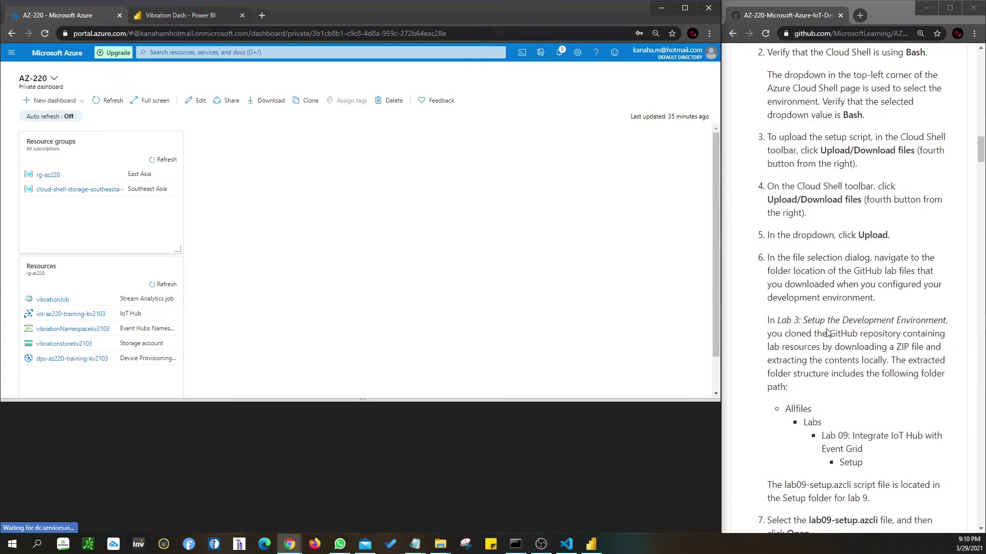
scroll(827, 333, up, 2)
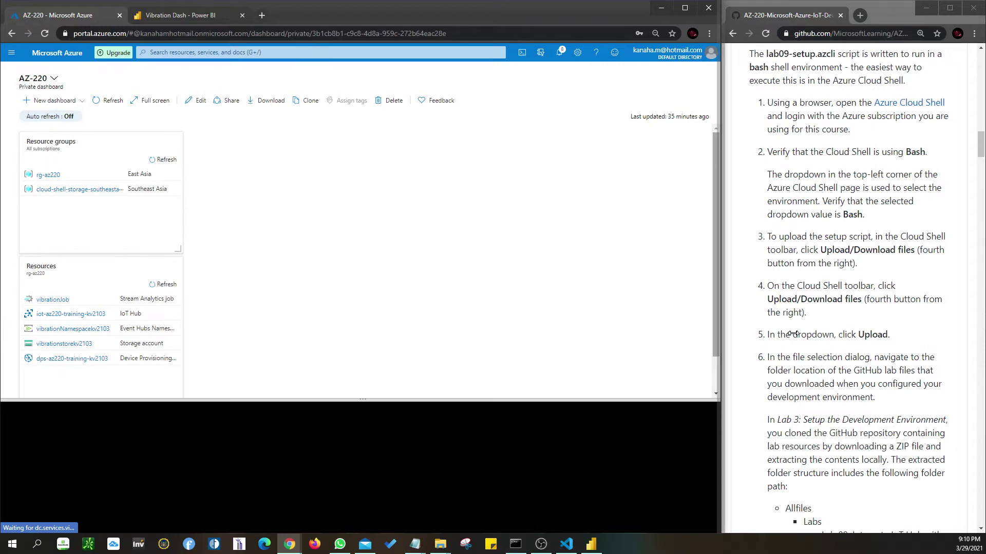
drag(793, 334, 819, 331)
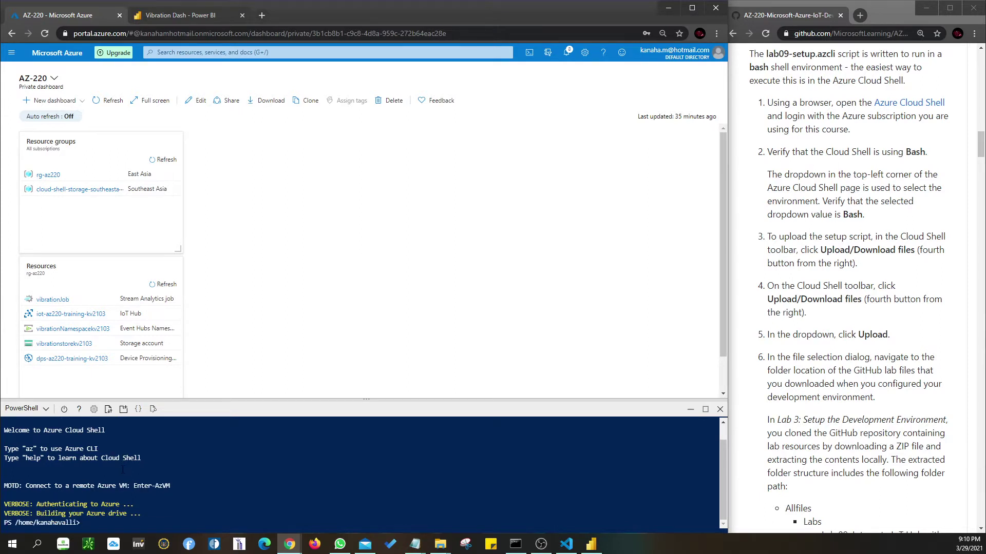
- List the home folder, run mv lab08-setup.zip lab8, then list again to confirm
text(ls)
key(Return)
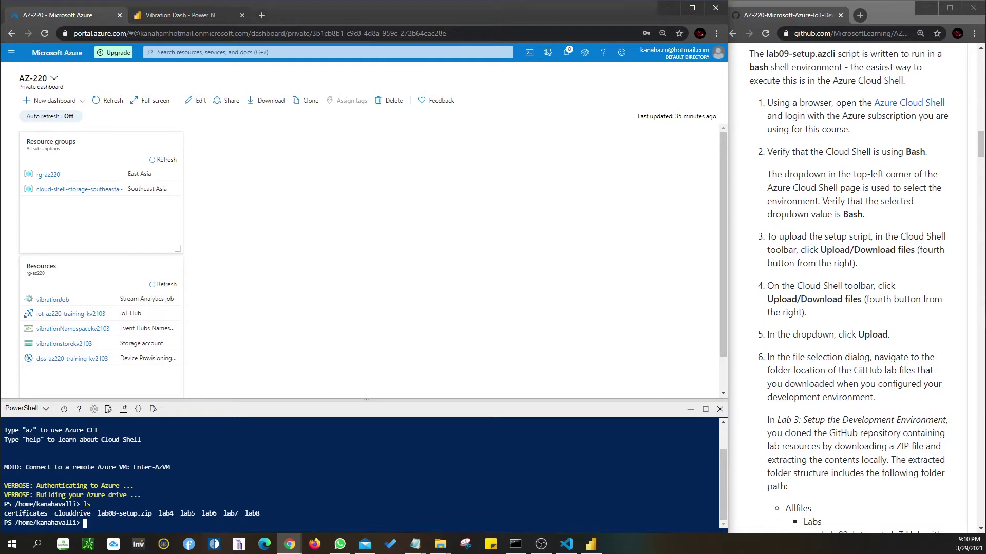
text(mv lab08-setup.zip lab8)
key(Return)
text(ls)
key(Return)
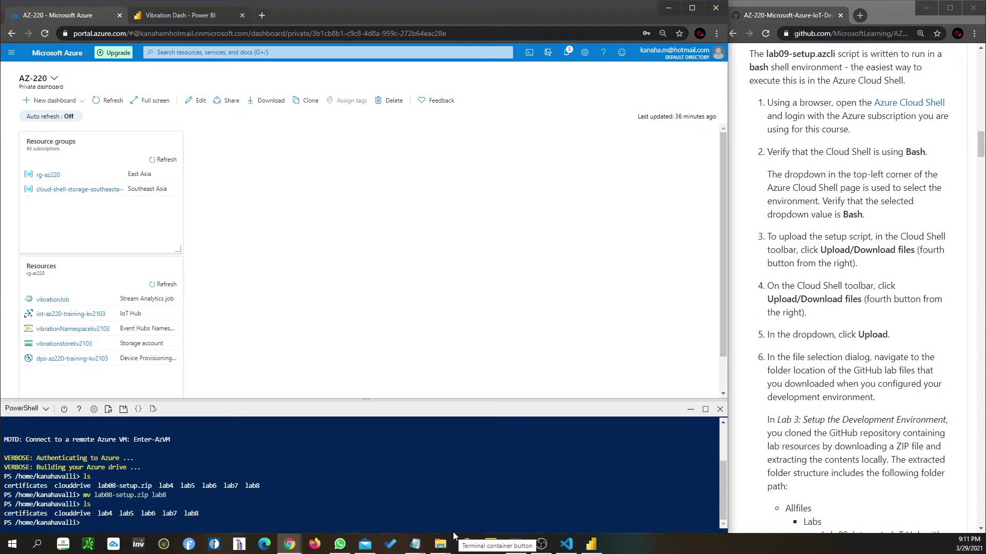
mouse_move(440, 543)
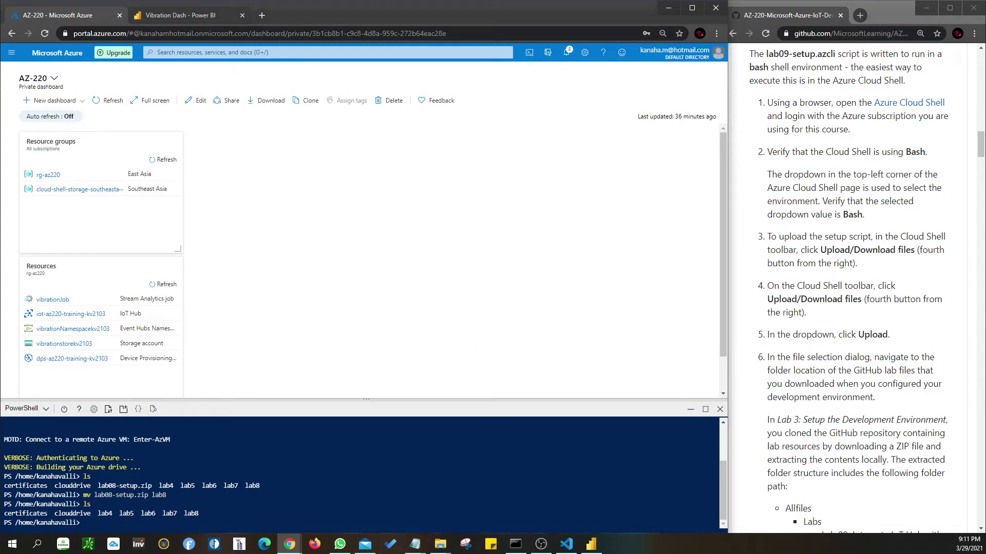
- Upload lab09-setup.azcli from Allfiles\Labs\09-Integrate IoT Hub with Event Grid\Setup via Cloud Shell Upload
click(108, 409)
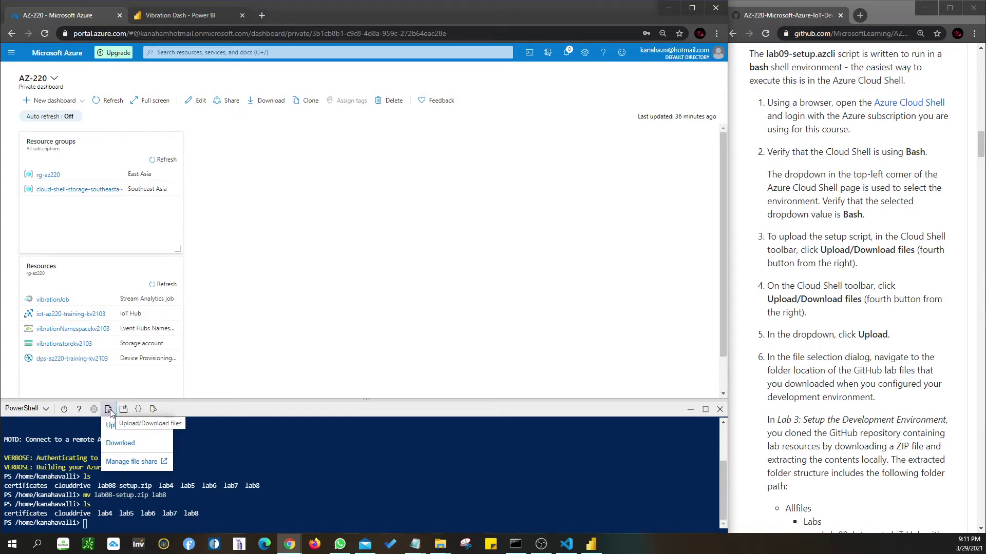
click(116, 430)
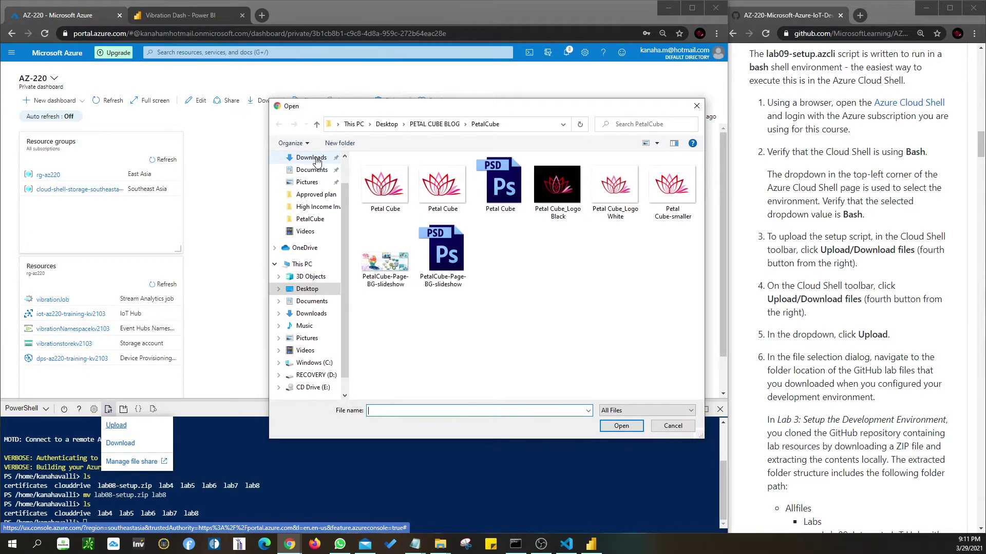
click(317, 160)
double_click(414, 199)
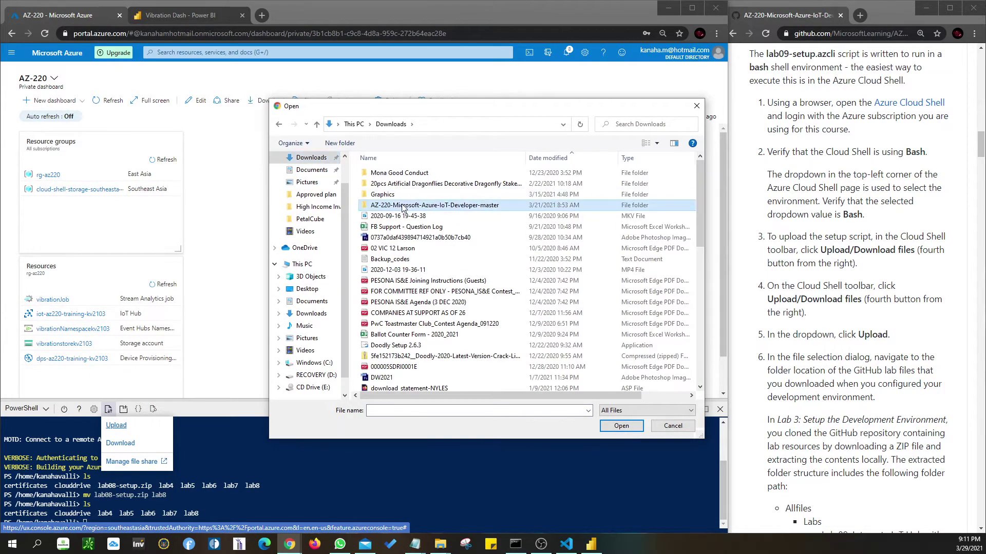
double_click(382, 194)
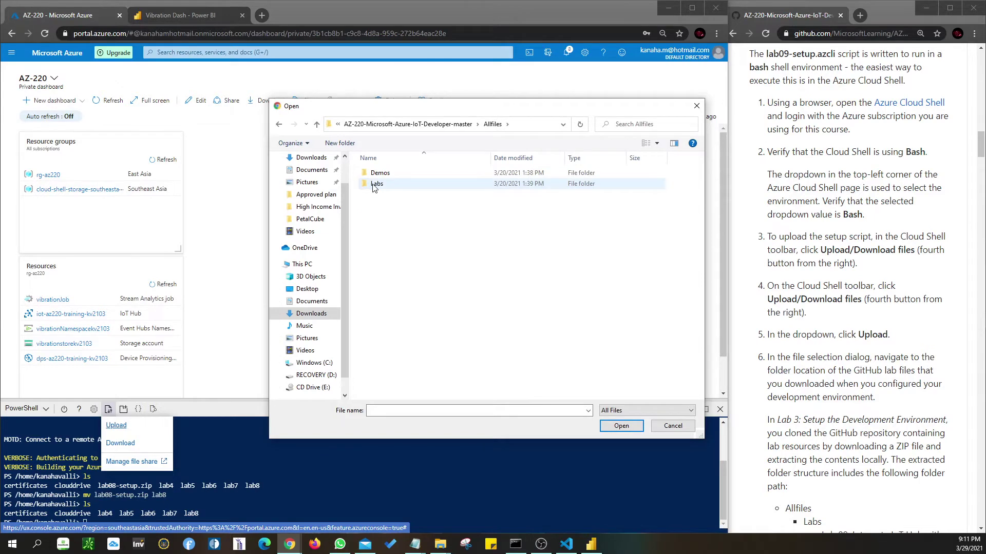
double_click(390, 184)
double_click(393, 261)
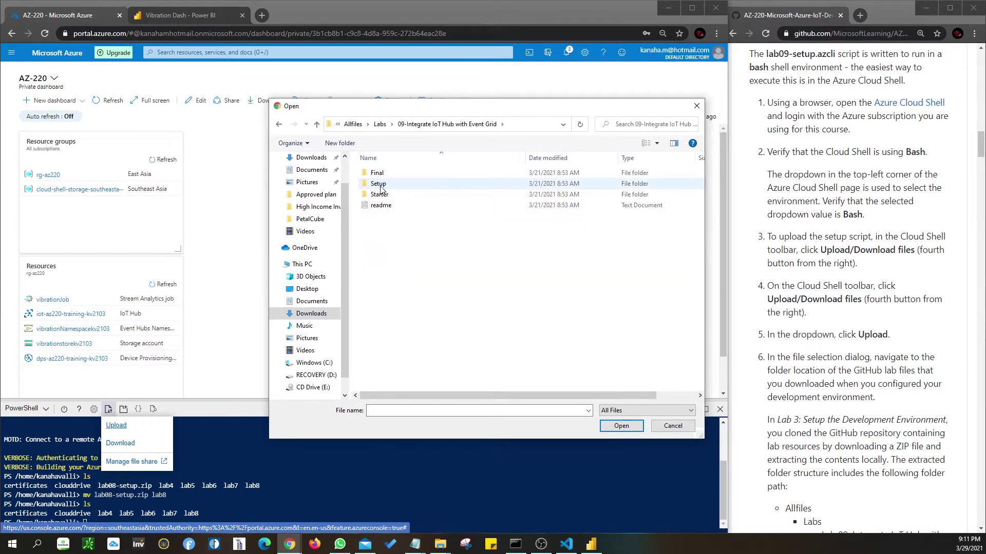
double_click(380, 185)
click(403, 176)
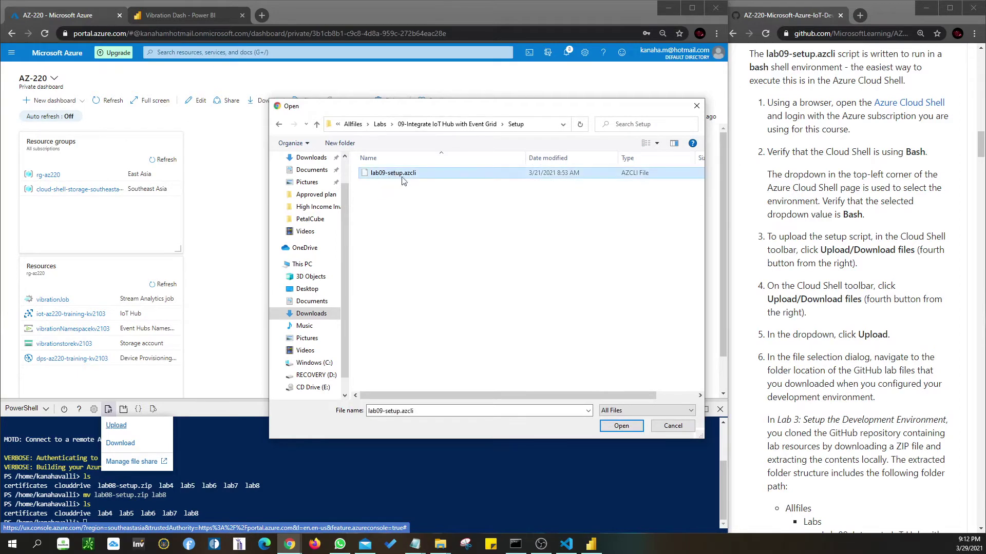
click(622, 426)
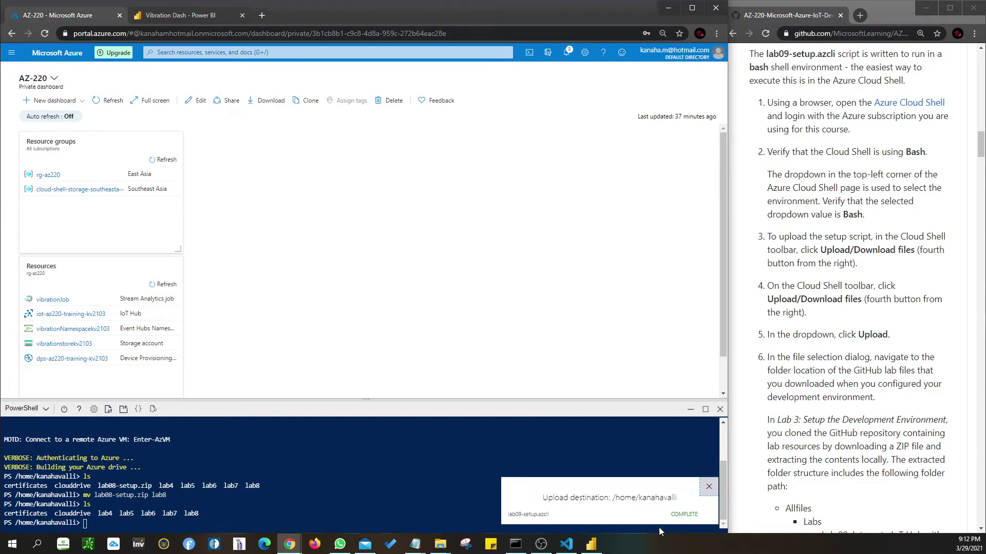
drag(670, 514, 695, 514)
- Dismiss the upload notice and list the home directory to confirm lab09-setup.azcli arrived
click(709, 487)
scroll(848, 416, down, 2)
scroll(848, 416, down, 6)
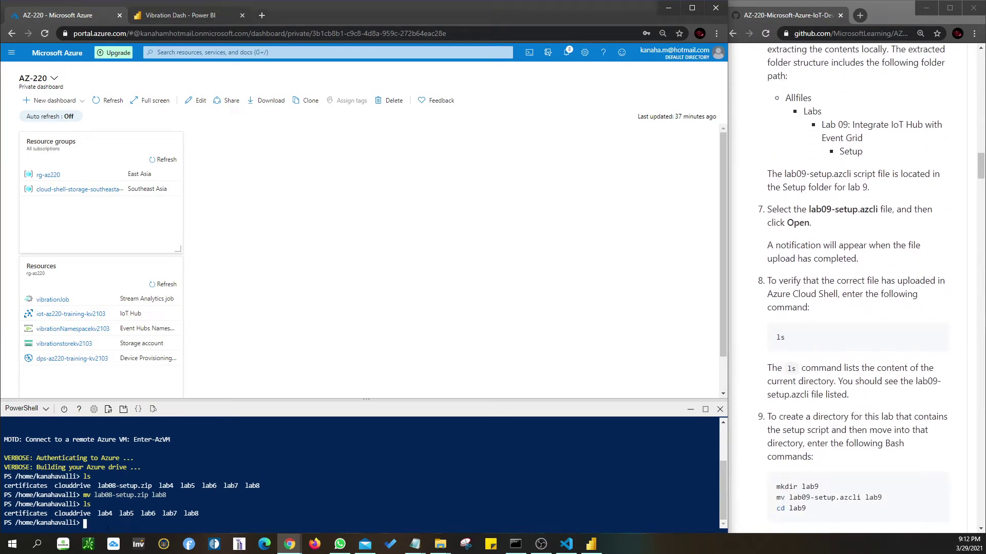
key(Return)
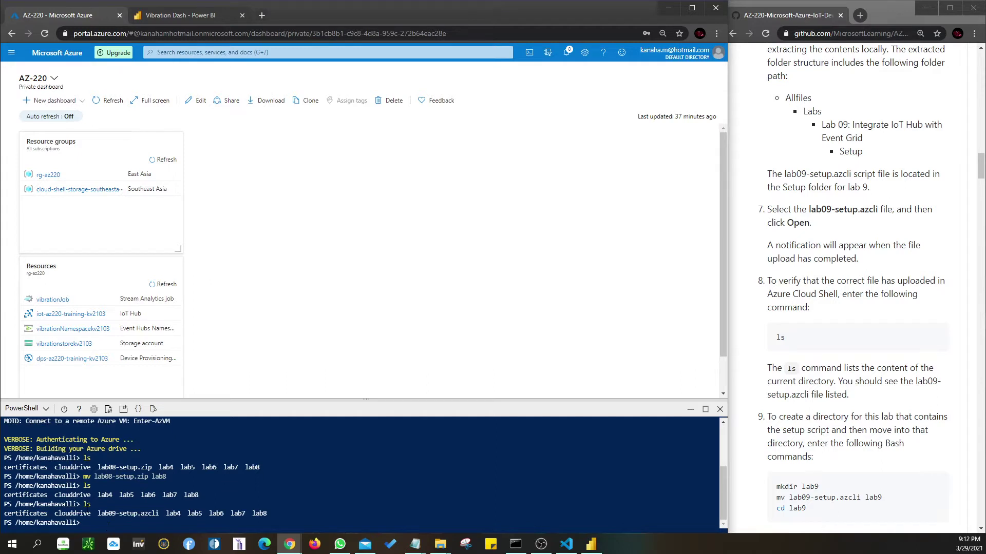
drag(97, 515, 159, 513)
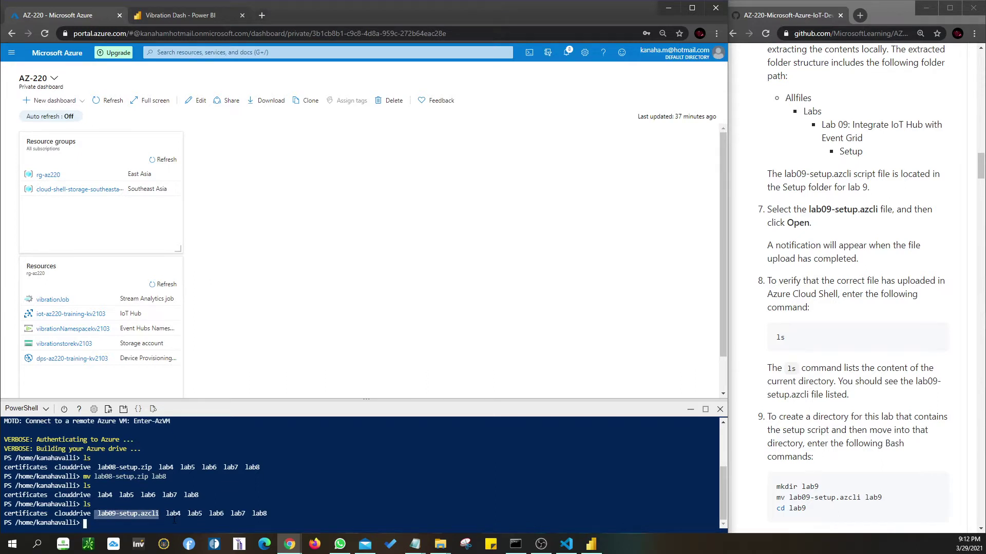
- Paste and run mkdir lab9, mv lab09-setup.azcli lab9, cd lab9, then list lab9
scroll(852, 510, down, 1)
drag(819, 436, 780, 436)
click(793, 452)
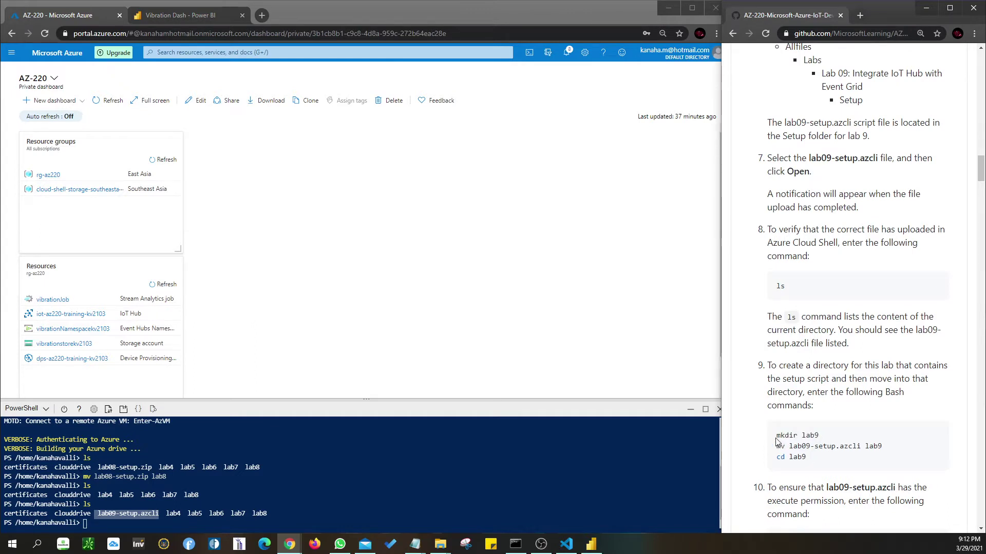
drag(778, 436, 812, 456)
key(super+c)
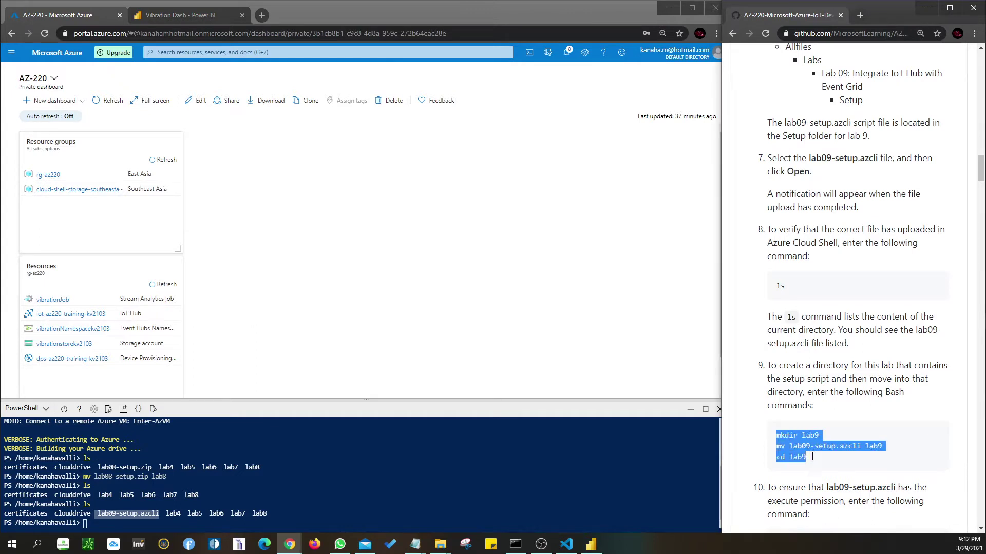
click(94, 526)
right_click(84, 523)
click(251, 437)
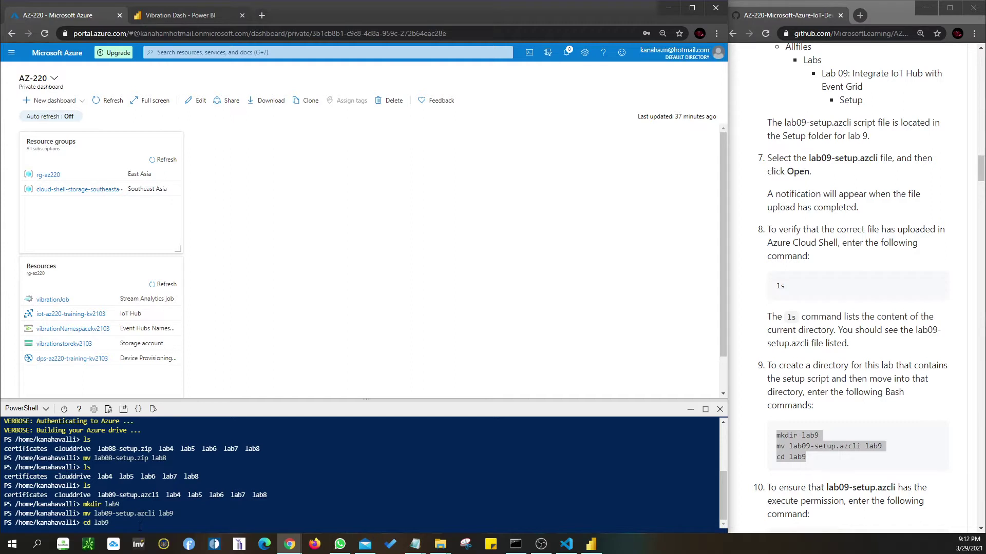
key(Return)
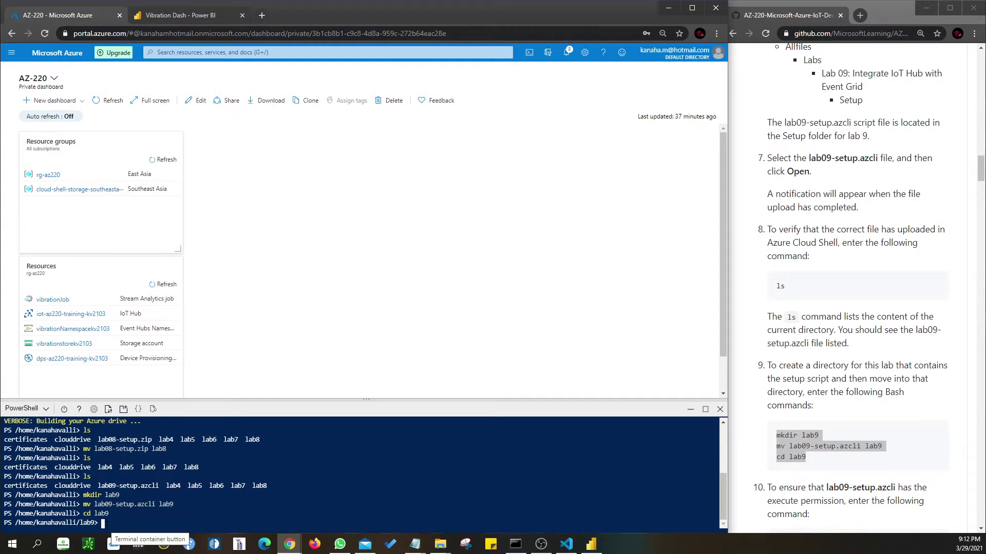
text(ls)
key(Return)
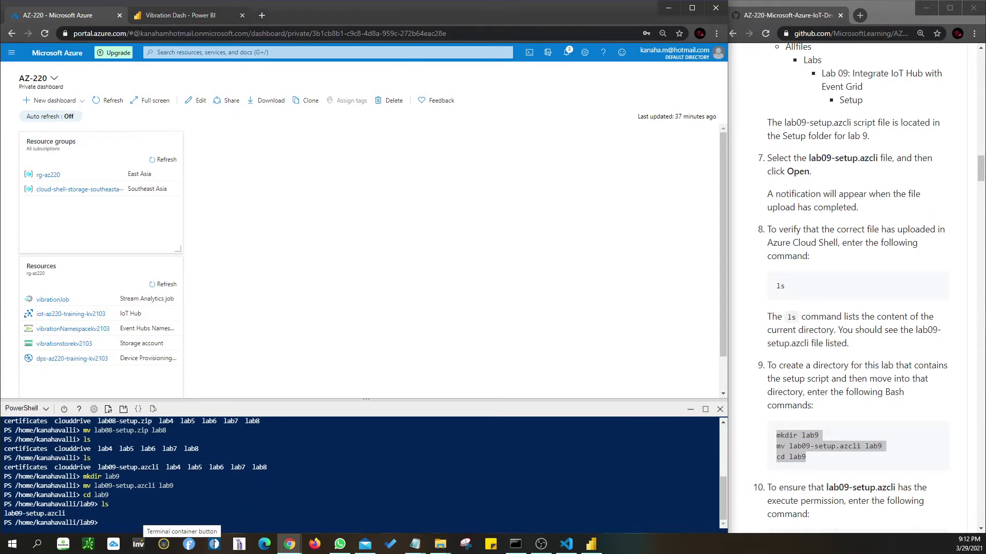
- Run chmod +x lab09-setup.azcli to make the script executable, then open the code editor
drag(82, 485, 177, 486)
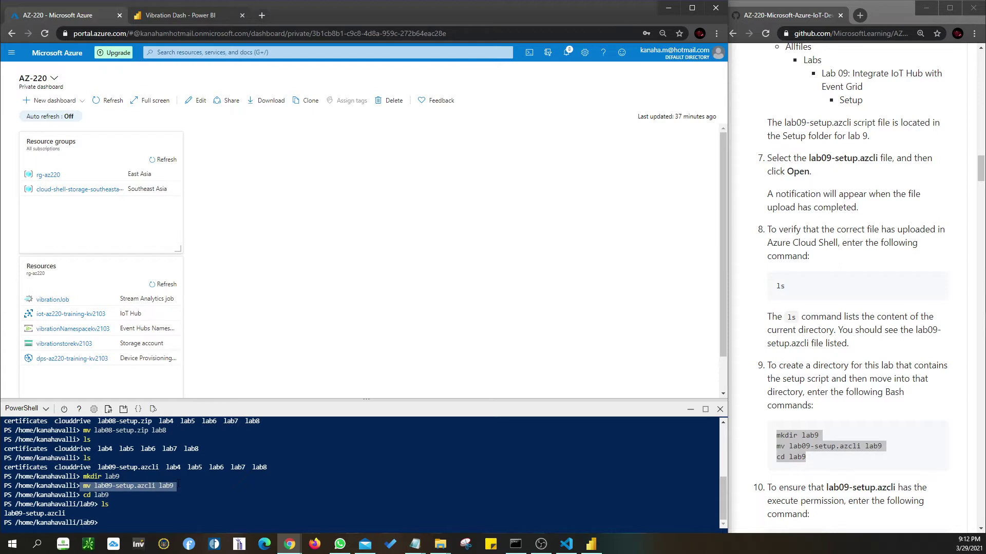
drag(83, 477, 166, 487)
drag(83, 495, 105, 494)
click(109, 522)
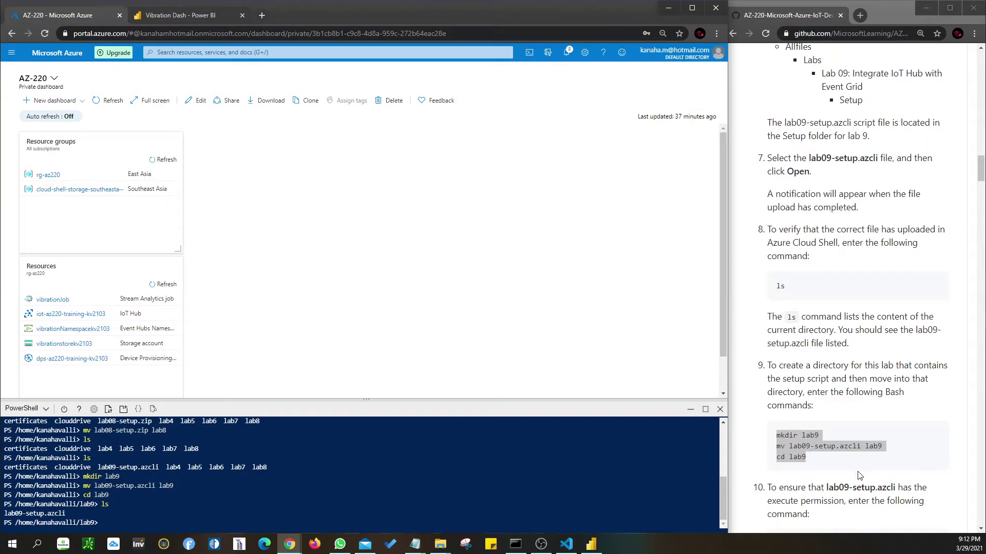
scroll(857, 462, down, 5)
drag(891, 291, 778, 297)
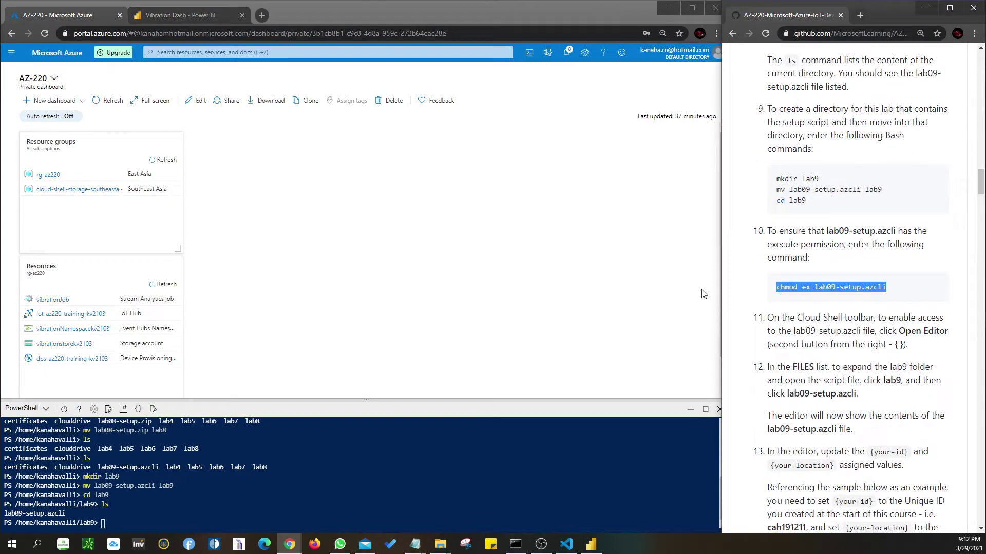
right_click(105, 522)
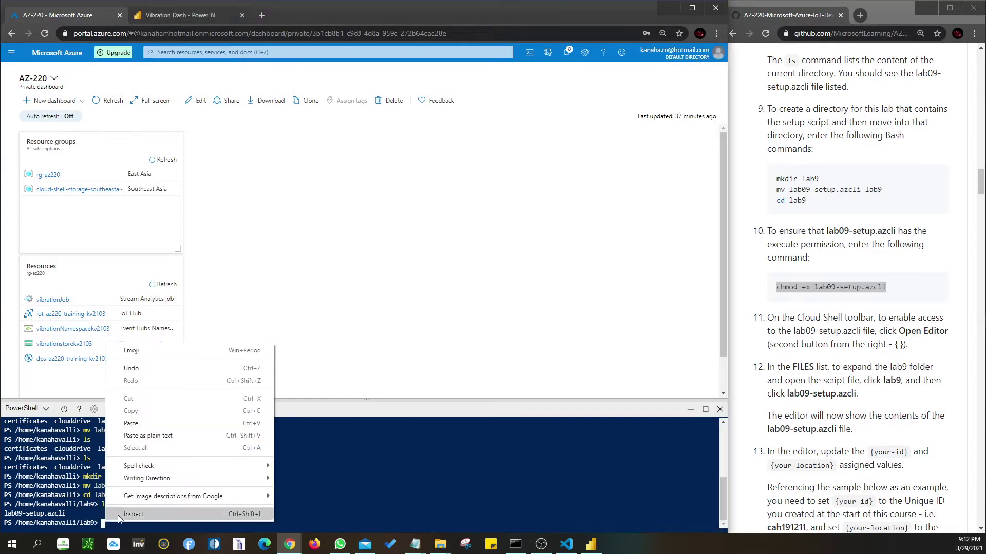
click(146, 421)
key(Return)
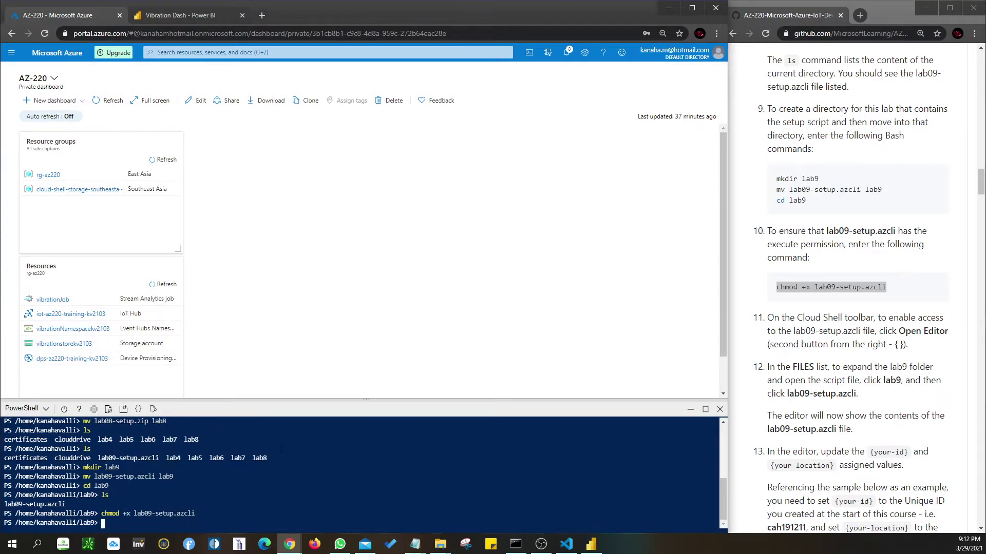
scroll(860, 371, down, 3)
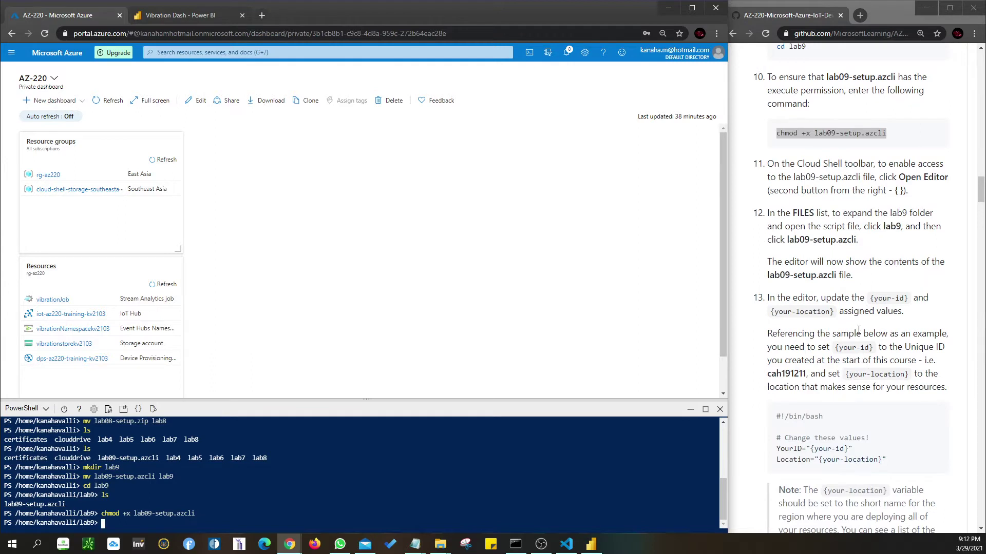
click(137, 409)
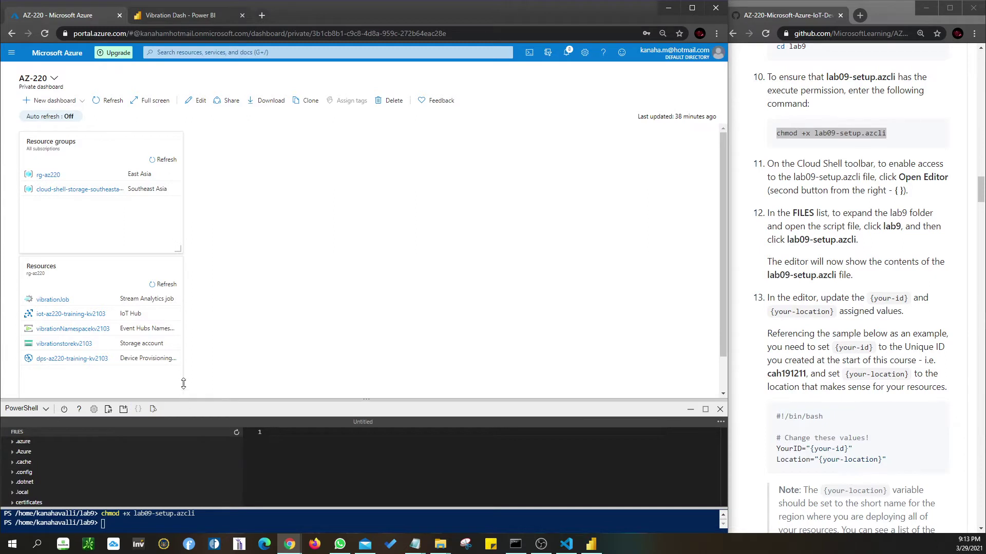
- Enlarge the Cloud Shell panel and open lab9/lab09-setup.azcli in the editor
drag(184, 384, 178, 308)
drag(143, 510, 149, 492)
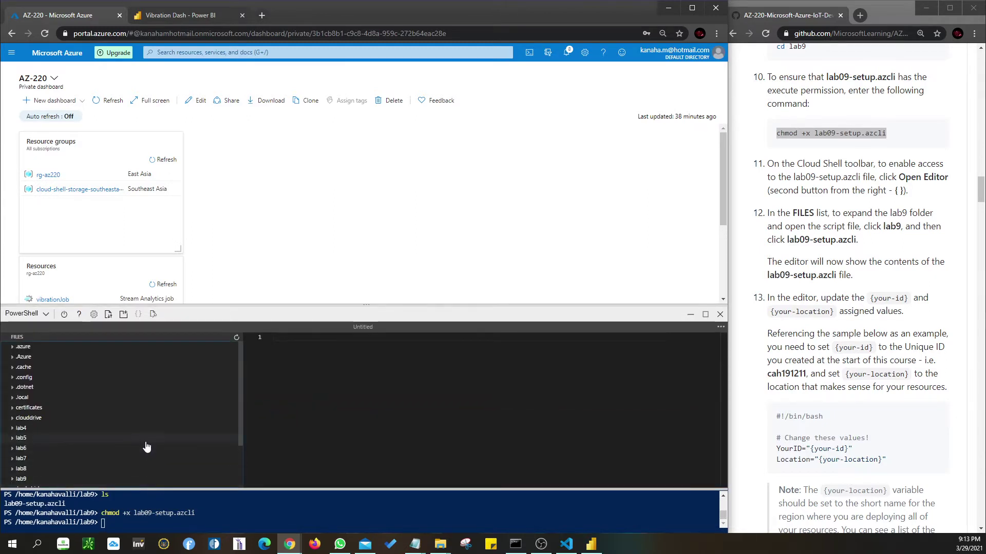
click(22, 480)
scroll(153, 454, down, 1)
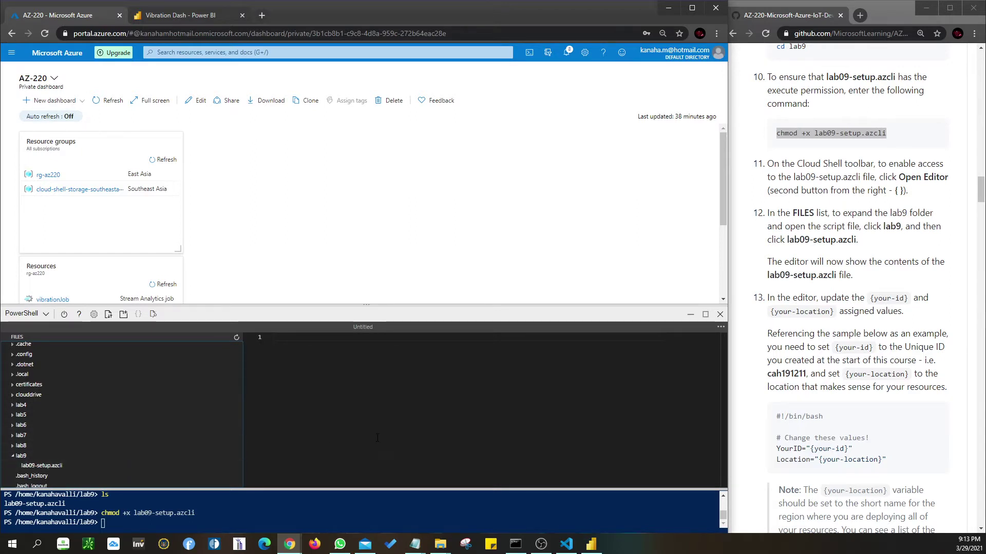
click(415, 544)
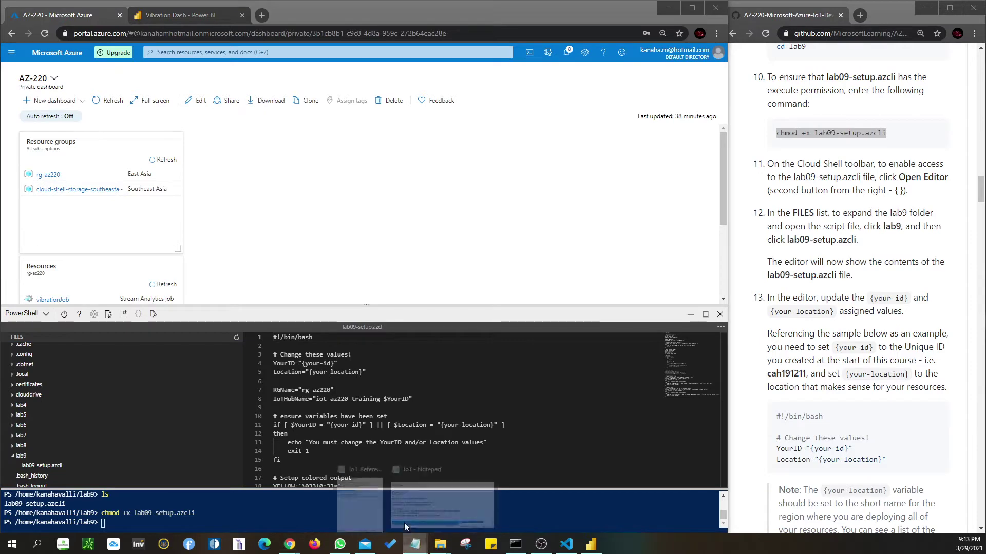
- Replace {your-id} with kv2103 and {your-location} with southeastasia, copied from the notes
click(361, 500)
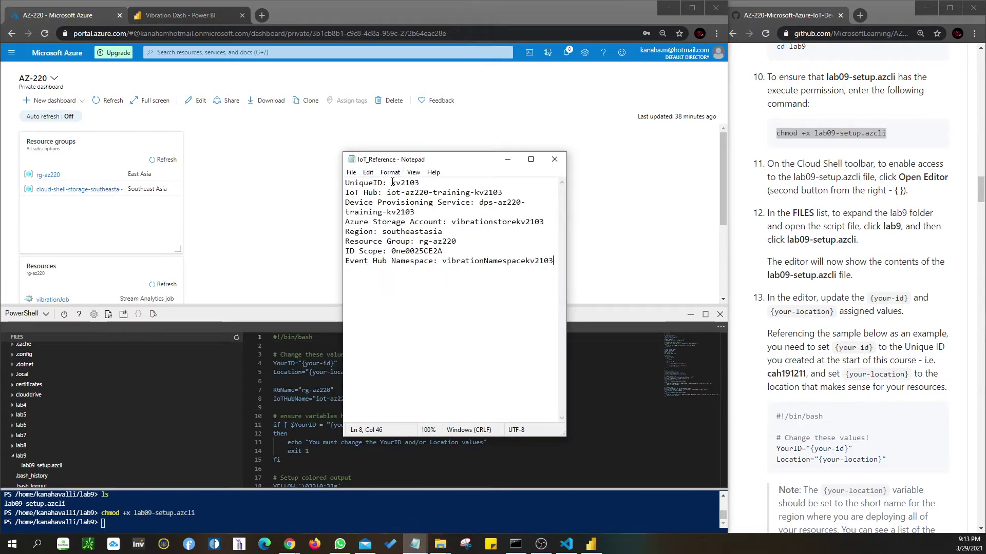
drag(391, 182, 833, 139)
key(ctrl+c)
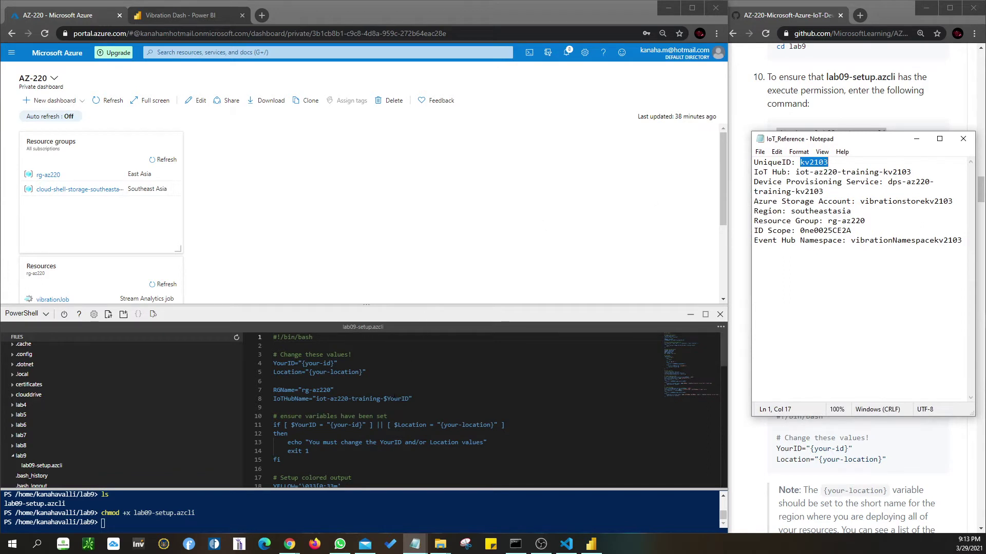
drag(302, 363, 334, 364)
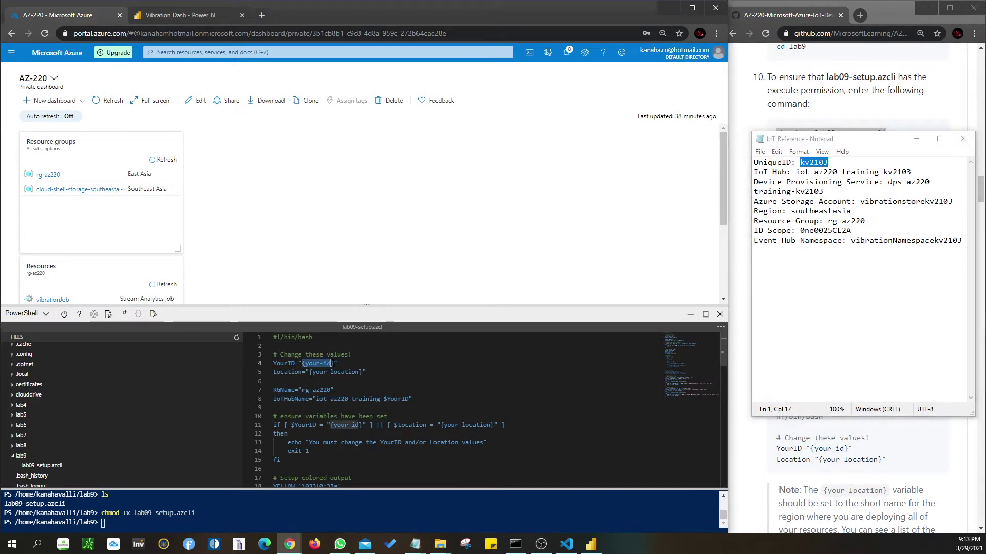
key(ctrl+v)
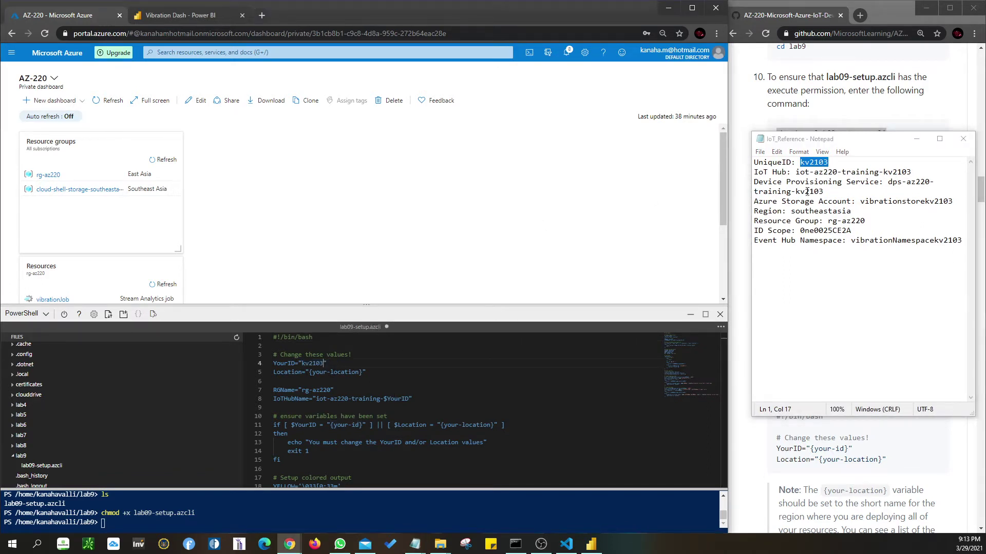
drag(795, 210, 853, 210)
key(ctrl+c)
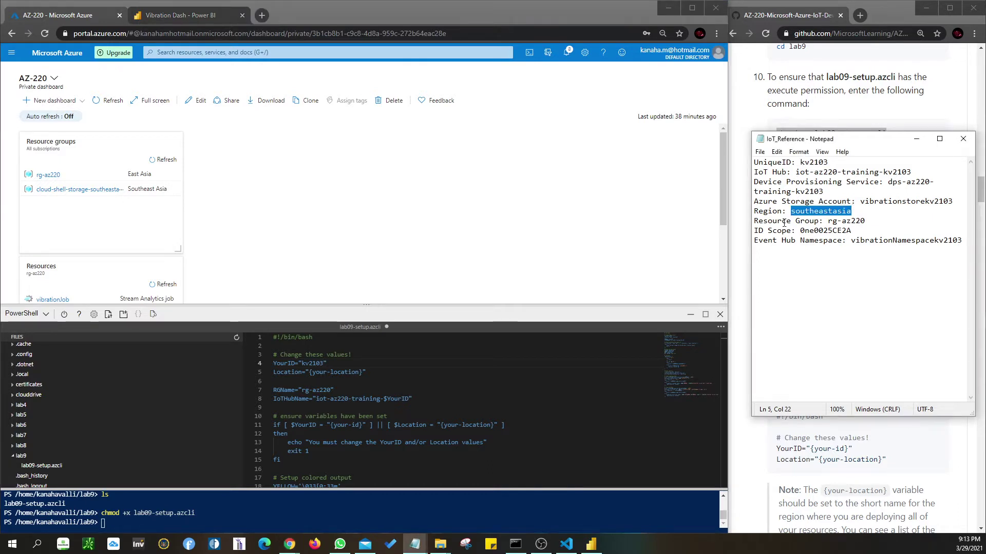
click(336, 364)
drag(308, 371, 363, 372)
key(ctrl+v)
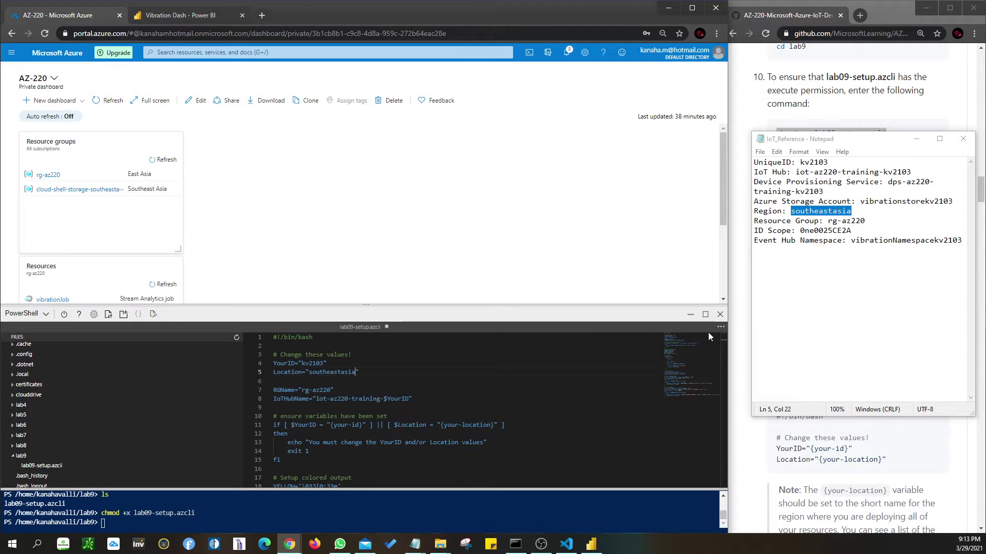
- Save lab09-setup.azcli and close the code editor
click(721, 327)
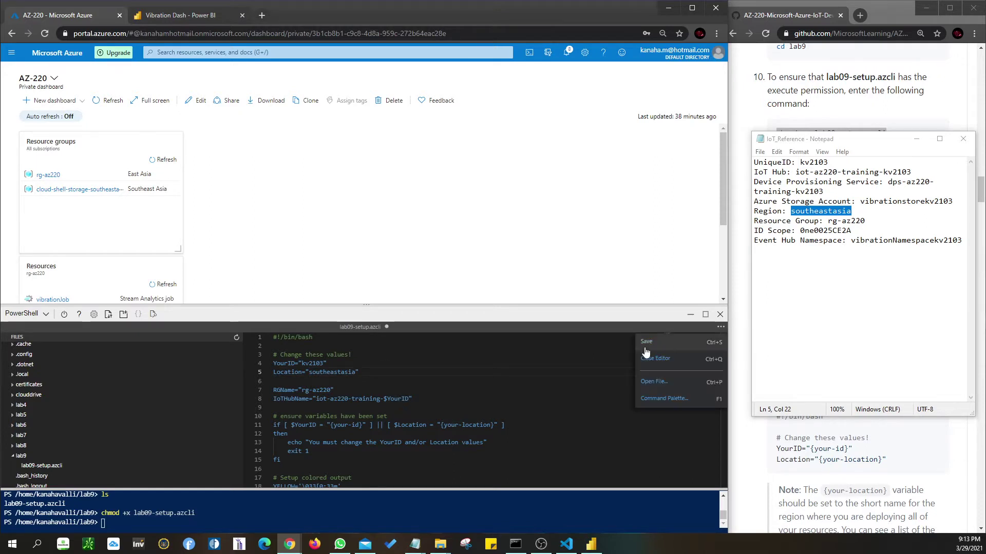
click(646, 341)
click(721, 329)
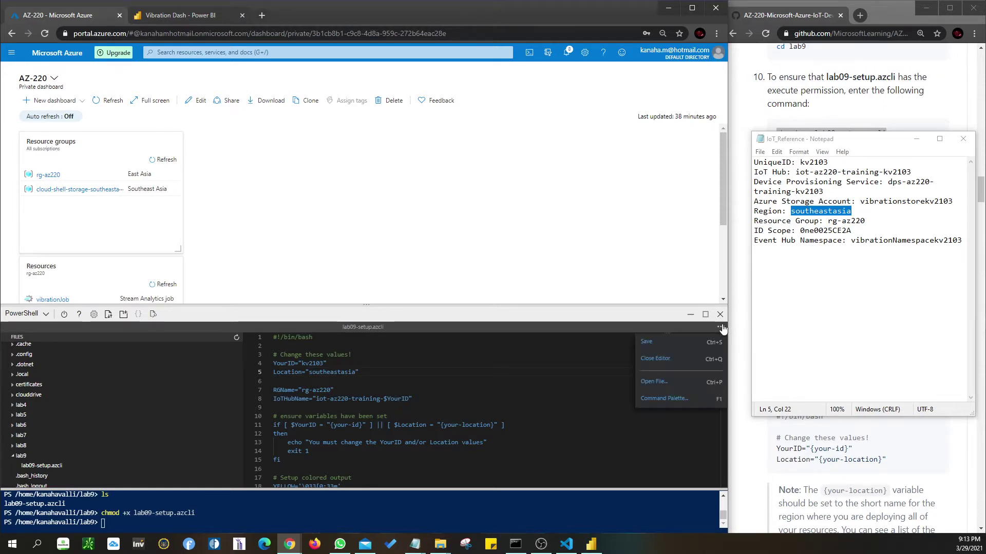
click(655, 359)
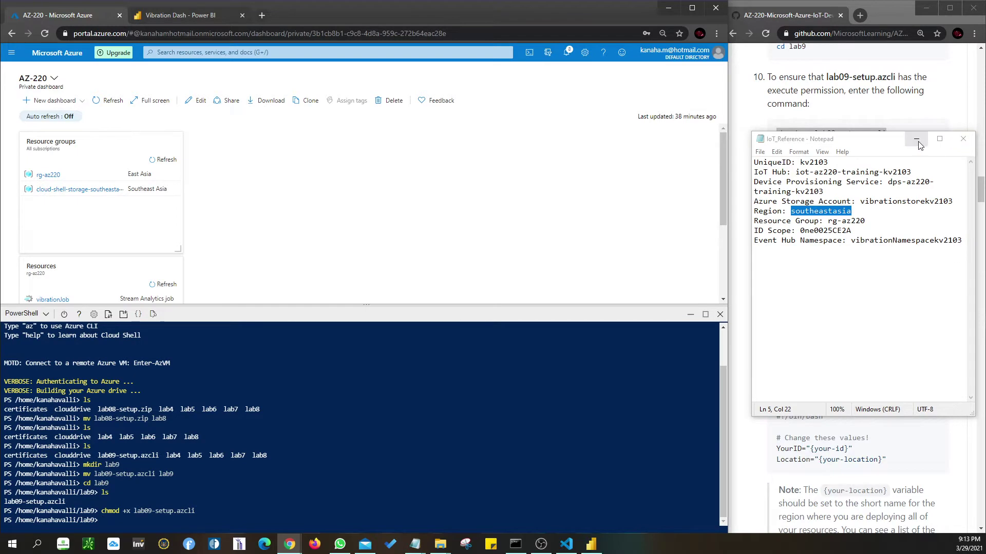
- Close the notes and run ./lab09-setup.azcli in Cloud Shell, pasted from the instructions
click(962, 140)
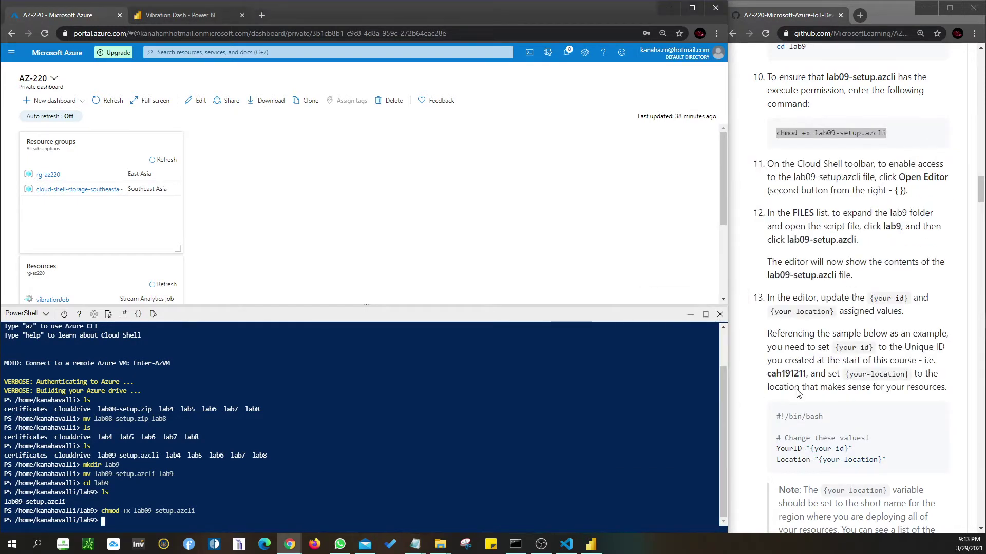
scroll(883, 334, down, 3)
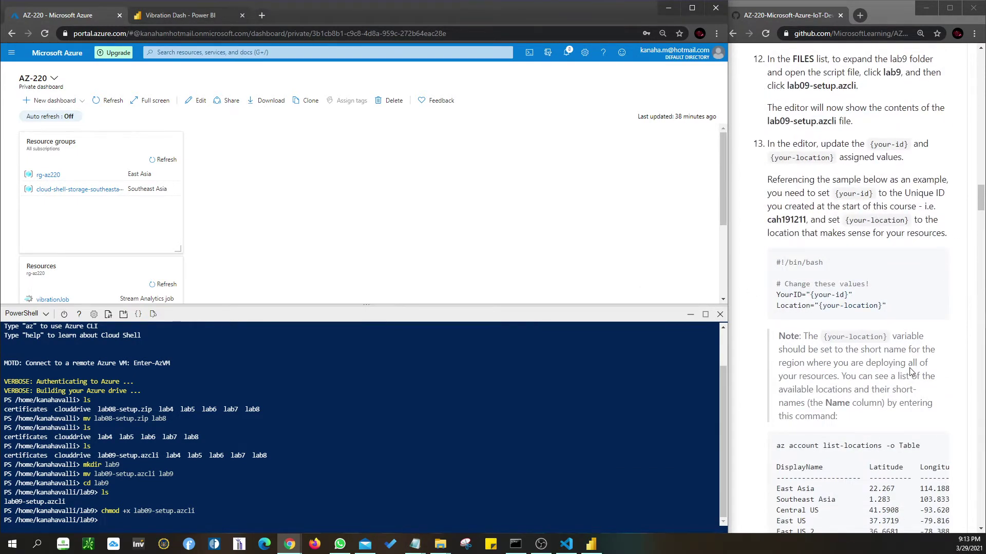
scroll(910, 372, down, 7)
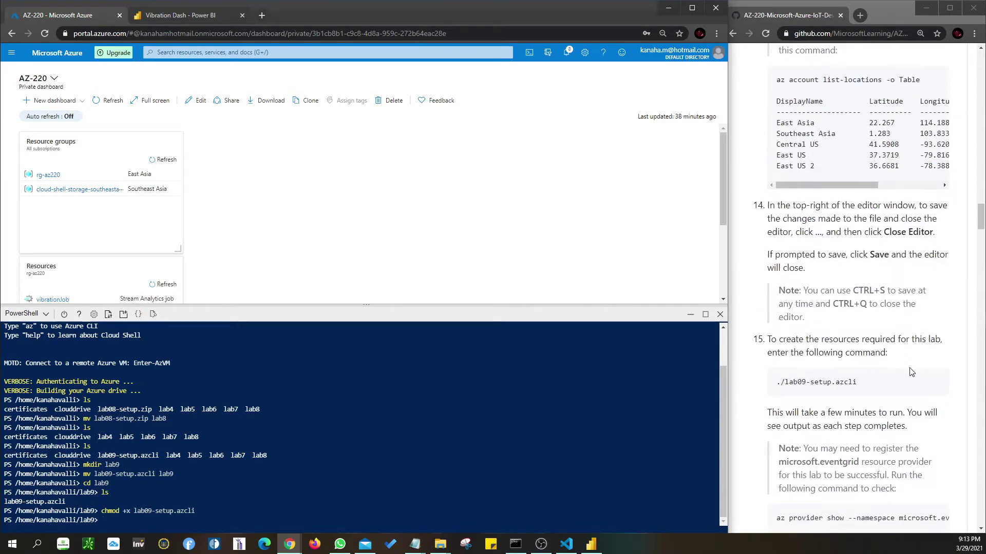
scroll(912, 372, down, 2)
drag(861, 293, 779, 296)
key(super+c)
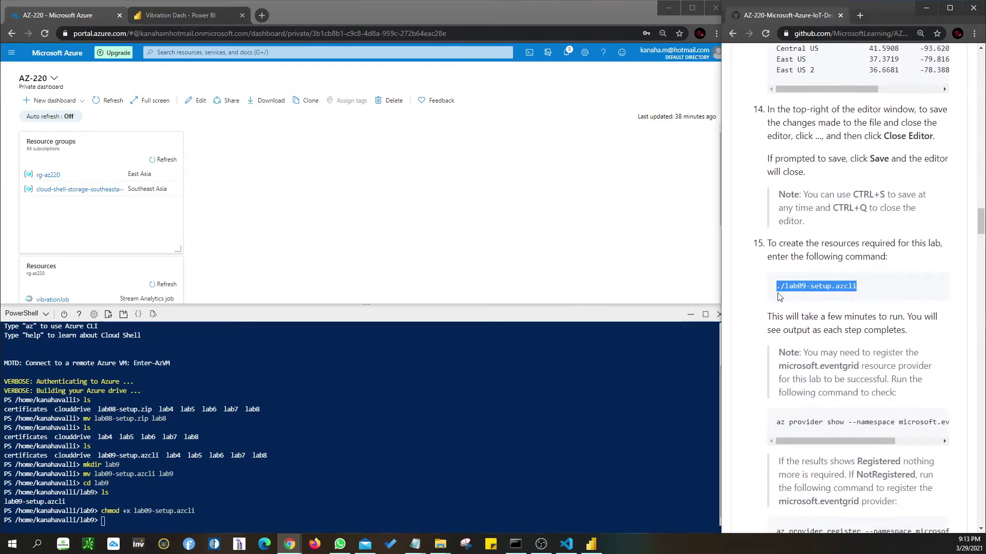
click(104, 521)
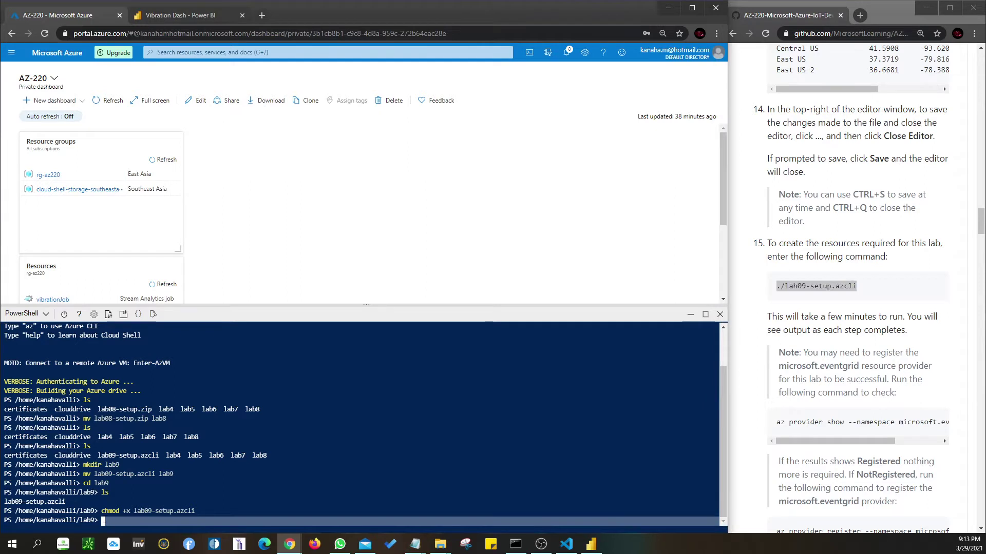
right_click(104, 520)
click(129, 421)
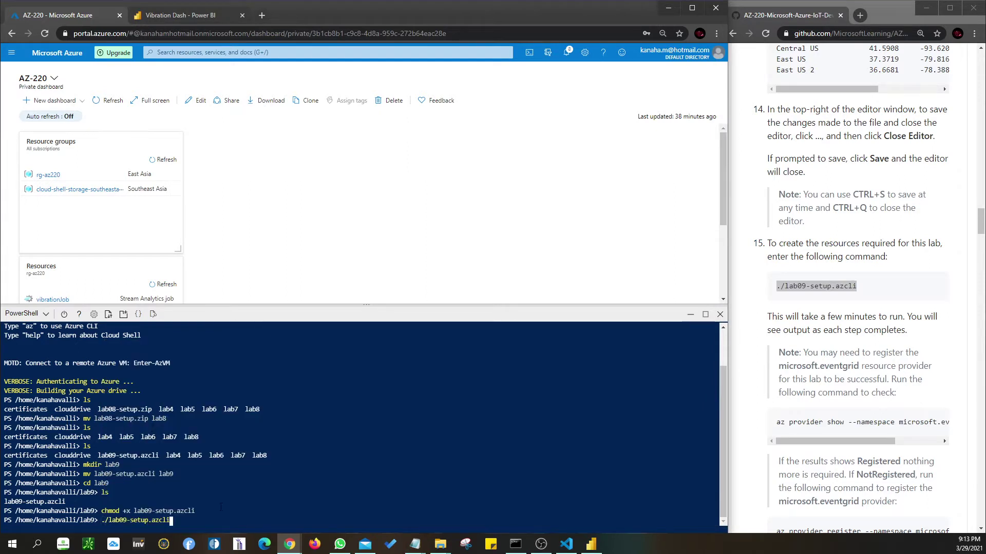
key(Return)
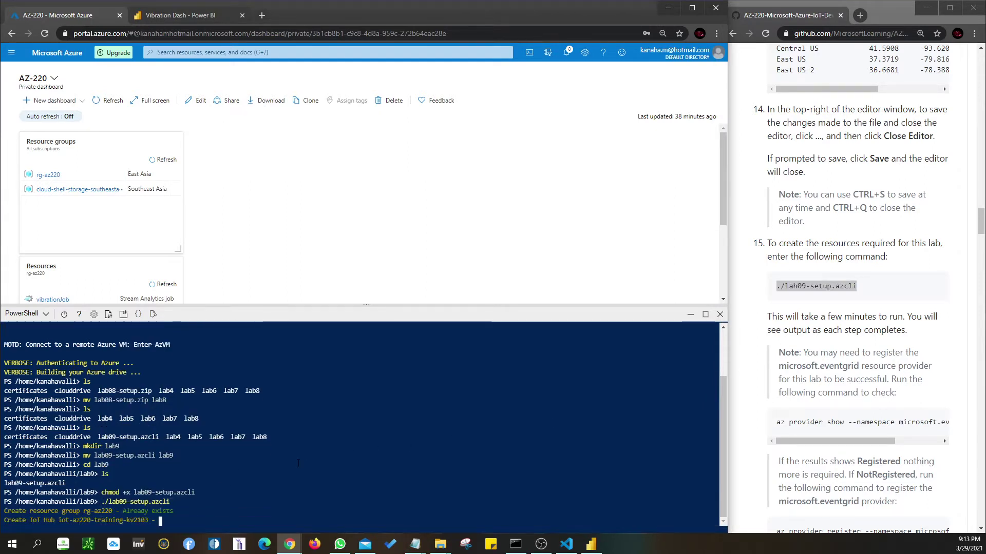
scroll(869, 353, down, 3)
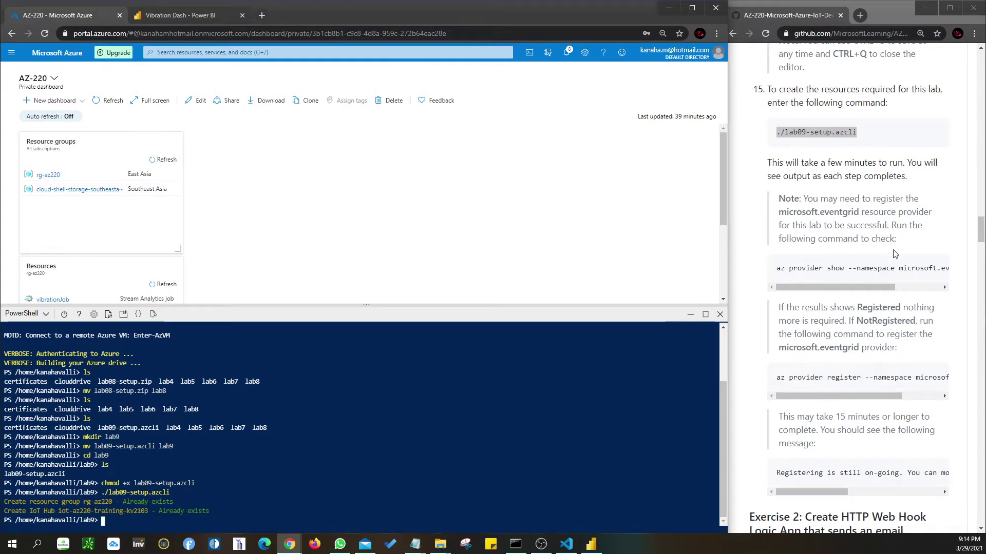
- Run 'az provider show --namespace microsoft.eventgrid -o tsv' in Cloud Shell to check its status
scroll(892, 249, down, 3)
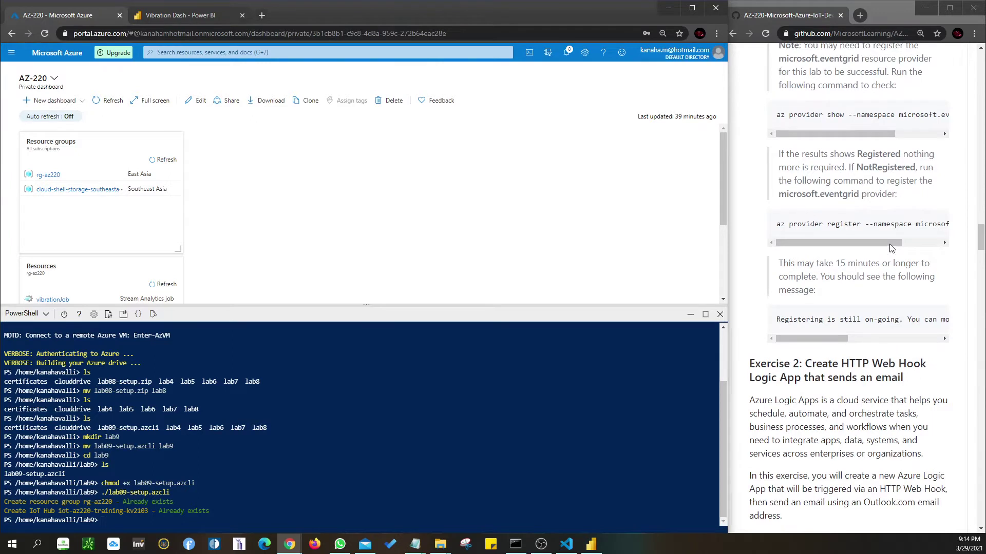
scroll(891, 249, up, 4)
triple_click(843, 172)
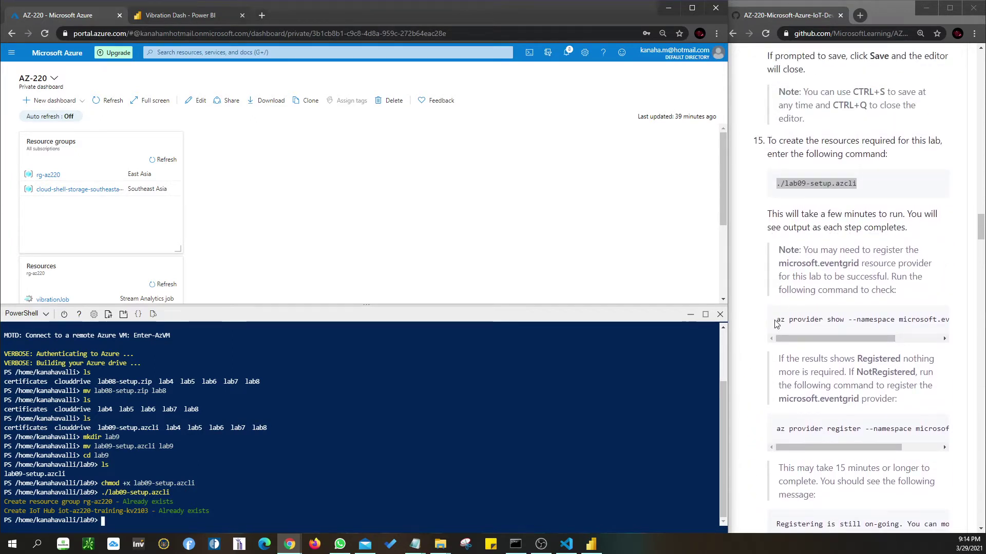
drag(777, 321, 964, 324)
key(super+c)
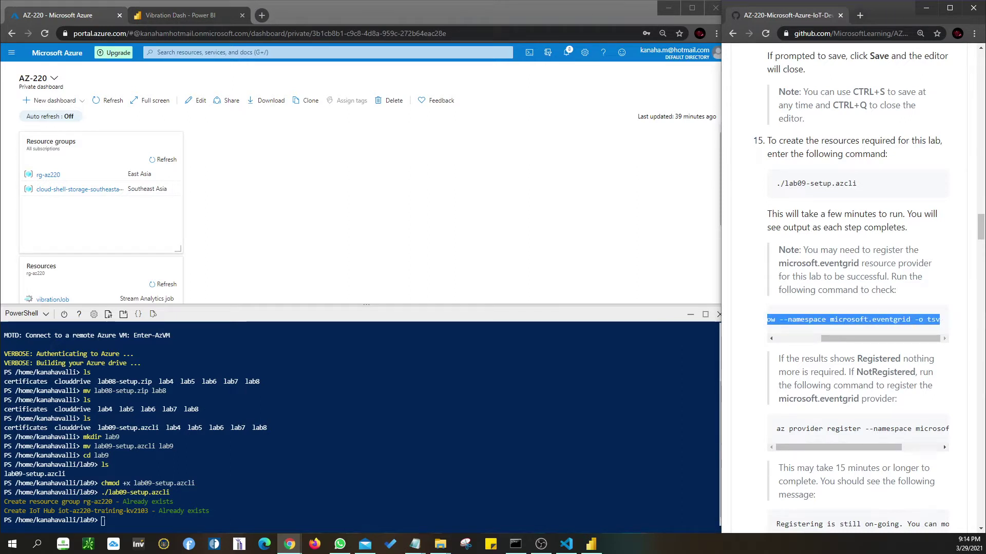
right_click(104, 523)
click(130, 422)
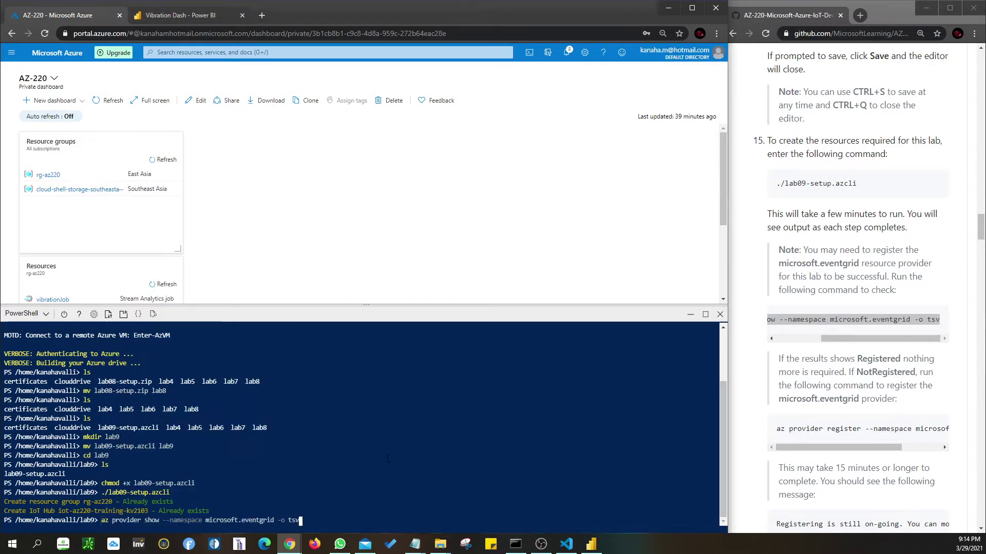
key(Return)
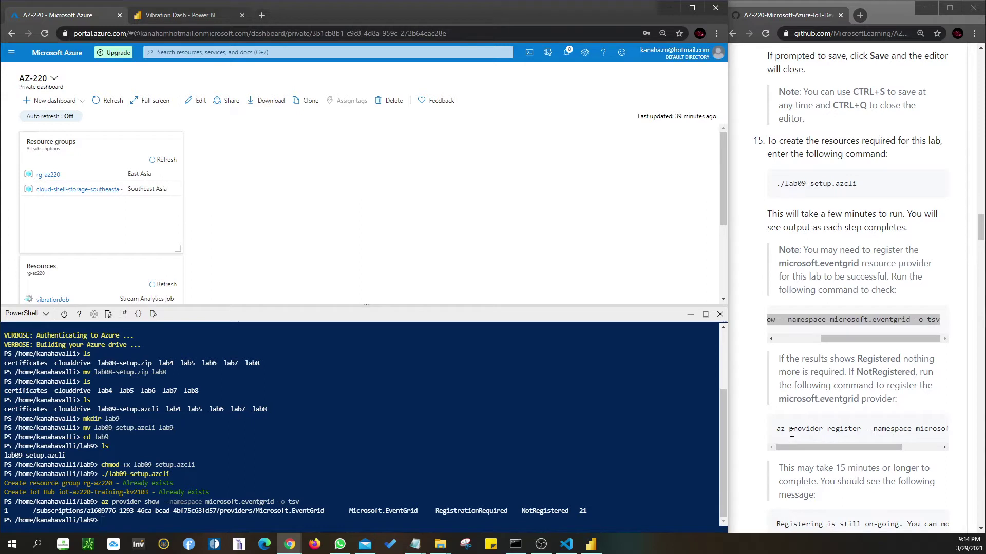
- Run 'az provider register --namespace microsoft.eventgrid' to start registering Event Grid
drag(777, 431, 982, 429)
key(super+c)
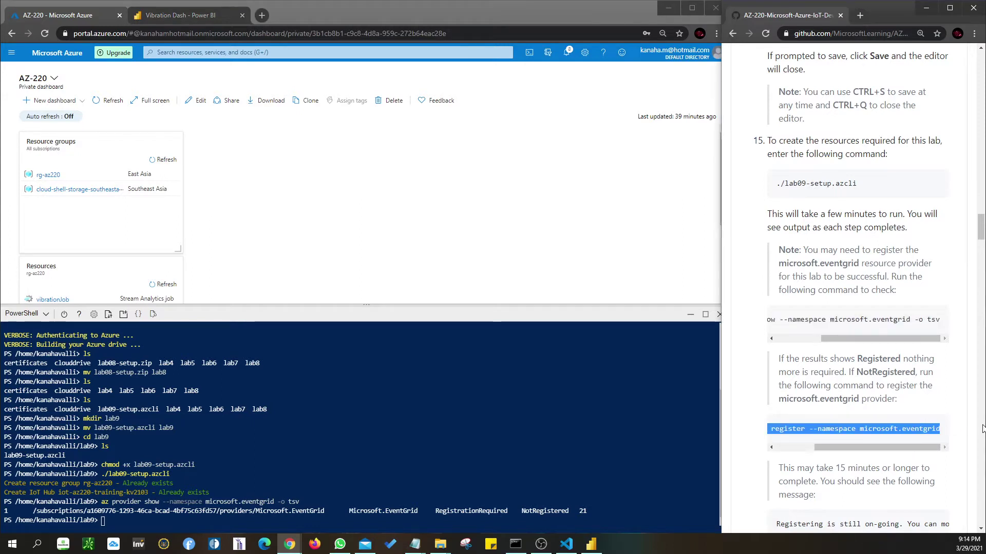
click(114, 520)
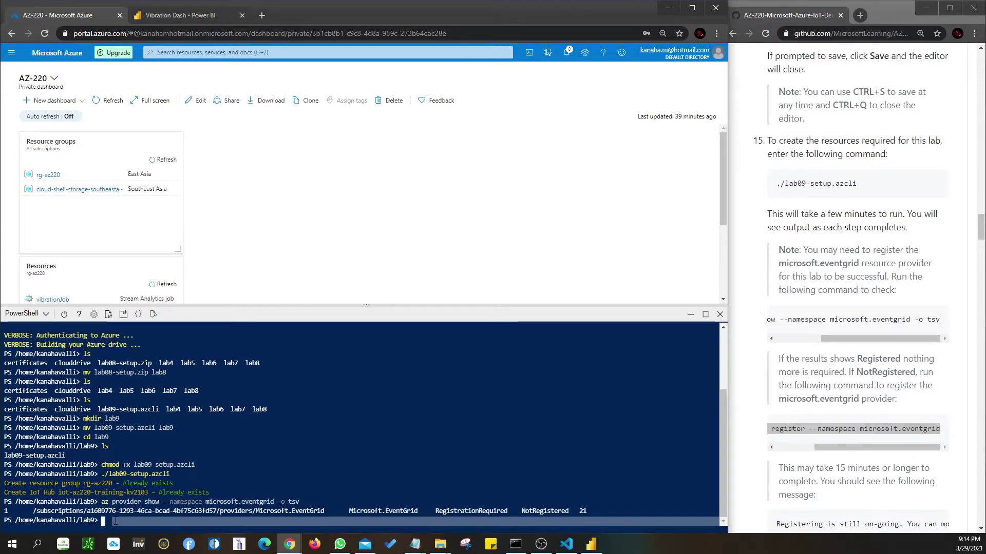
right_click(114, 520)
click(165, 422)
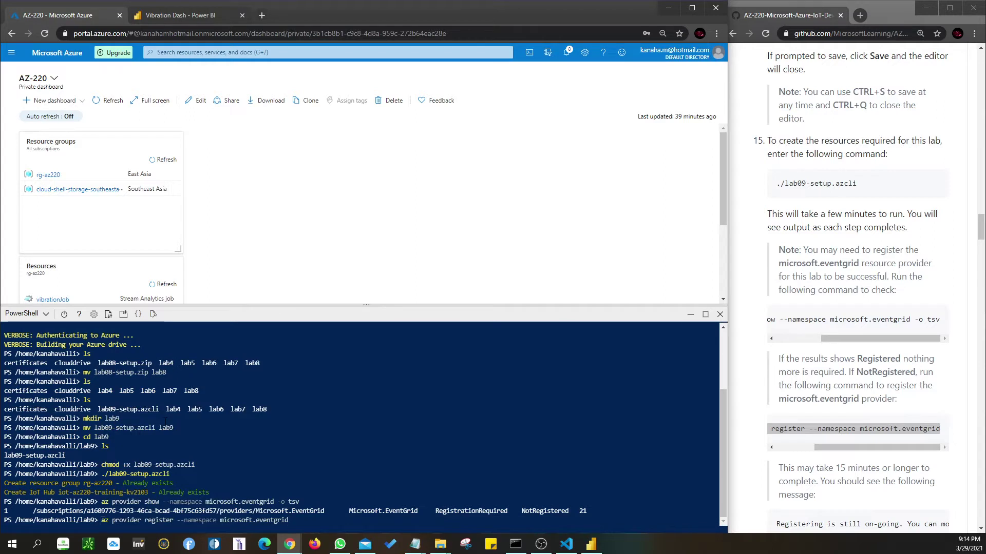
key(Return)
- Copy the expected registering message line from the instructions and paste it at the shell prompt
click(843, 442)
scroll(843, 442, down, 3)
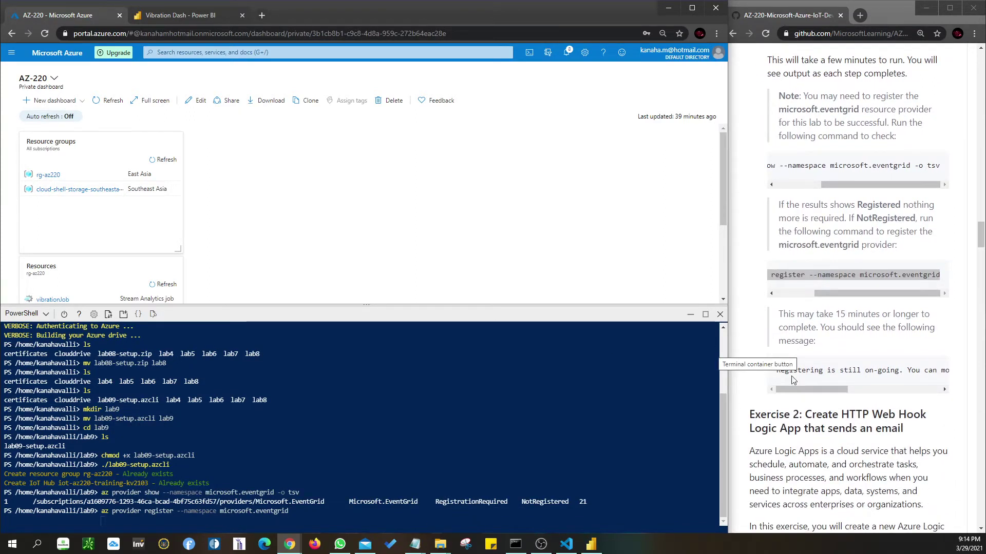
drag(777, 371, 981, 378)
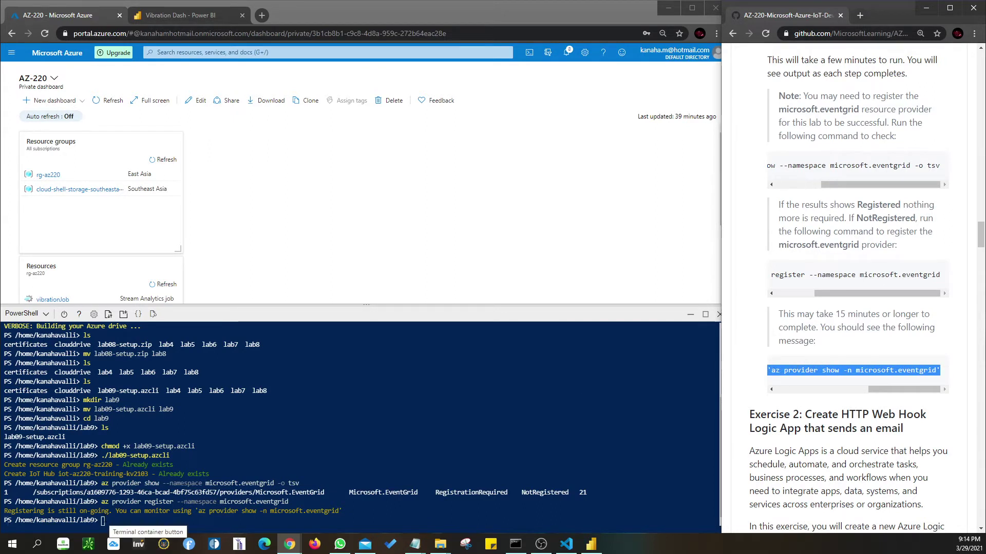
right_click(103, 521)
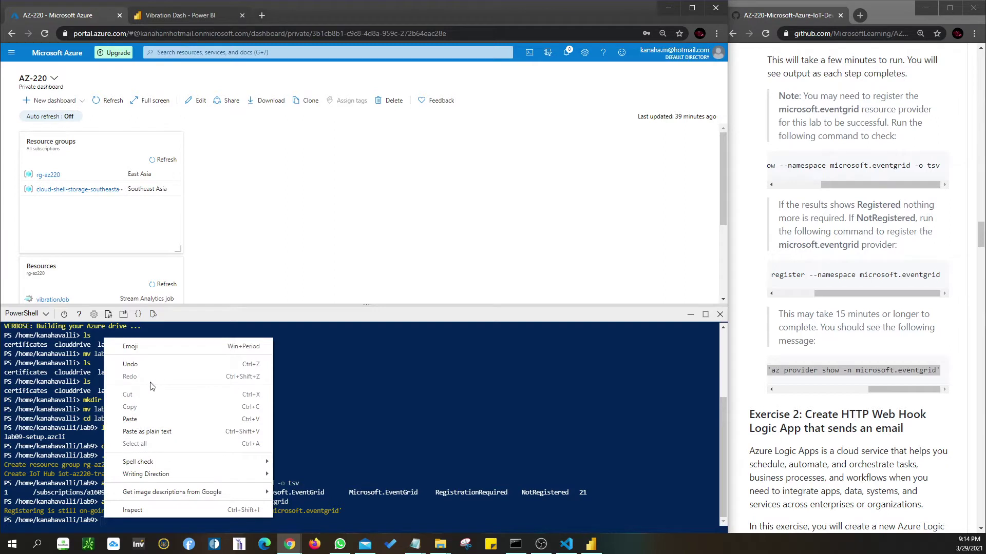
click(129, 417)
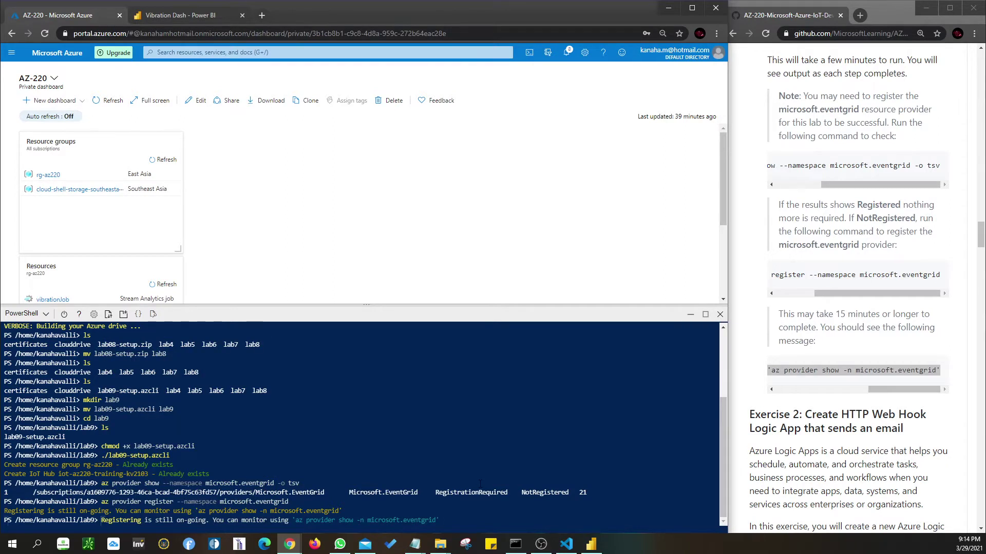
- Submit the pasted message line and select the suggested monitoring command in the output
key(Return)
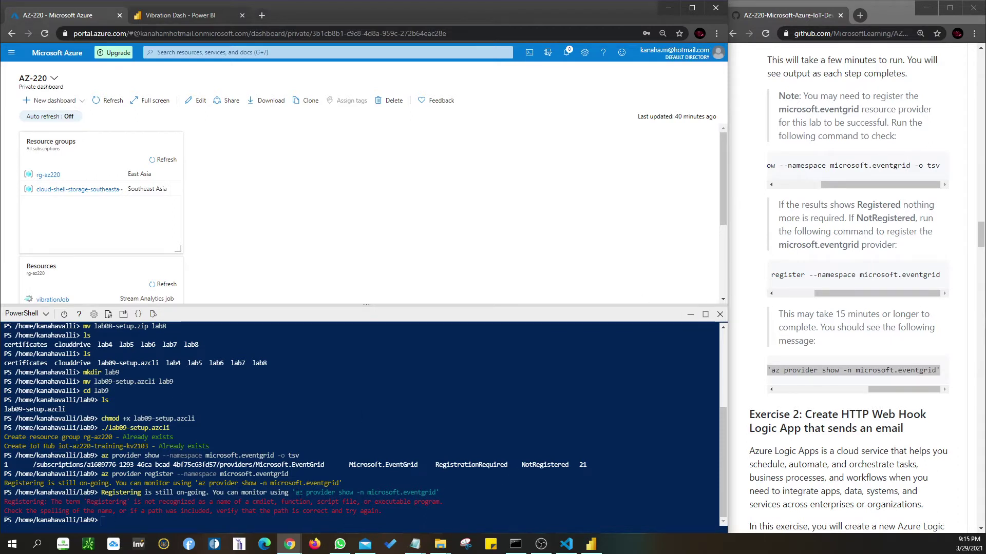
drag(294, 493, 414, 493)
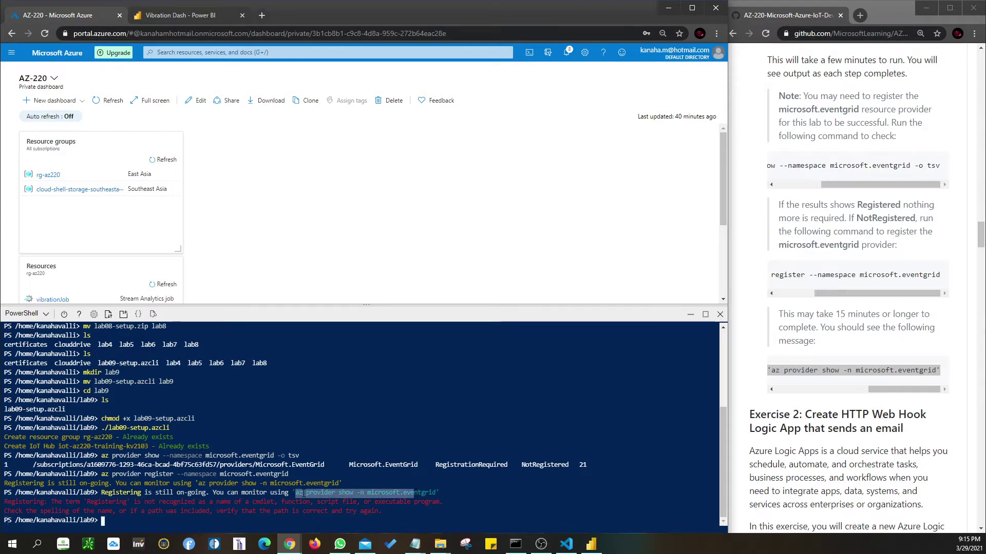
click(304, 493)
drag(909, 388, 783, 397)
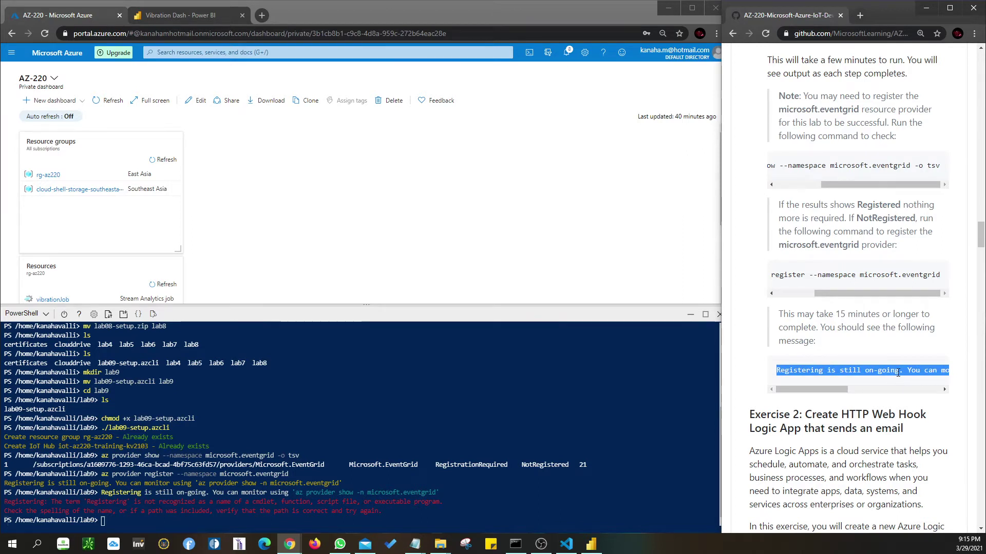
drag(835, 389, 795, 394)
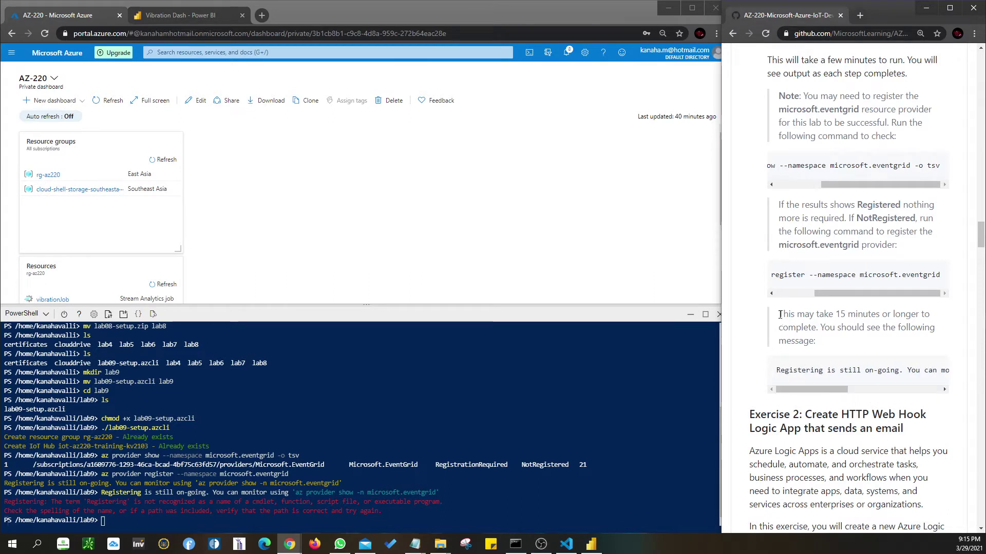
drag(779, 314, 856, 335)
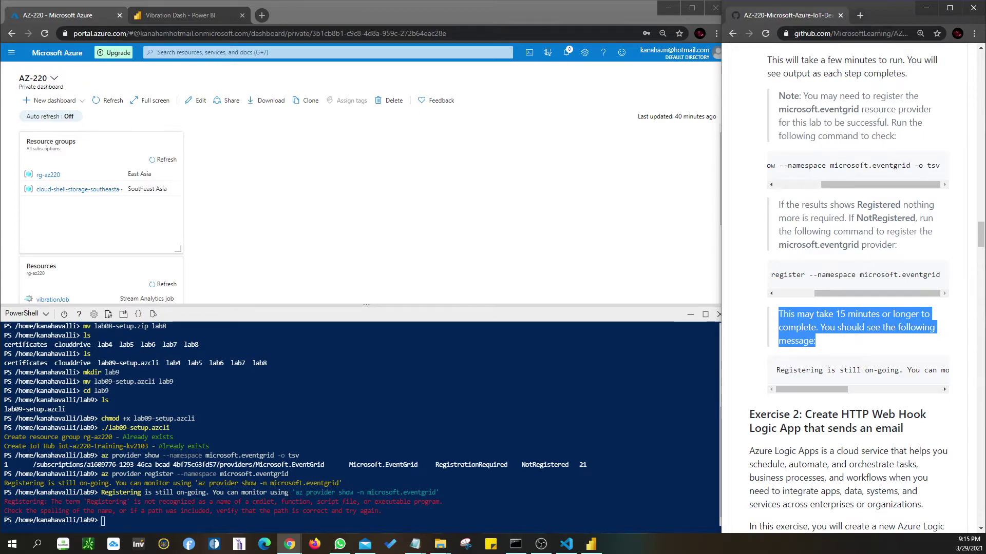
- Paste and run the suggested monitoring command from the shell output
drag(292, 492, 438, 492)
key(super+c)
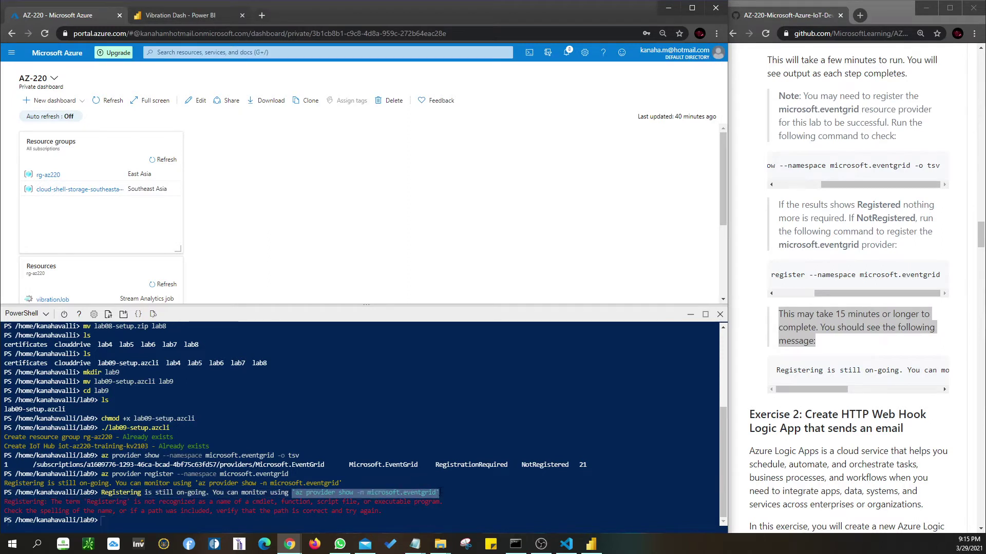
click(440, 492)
click(121, 518)
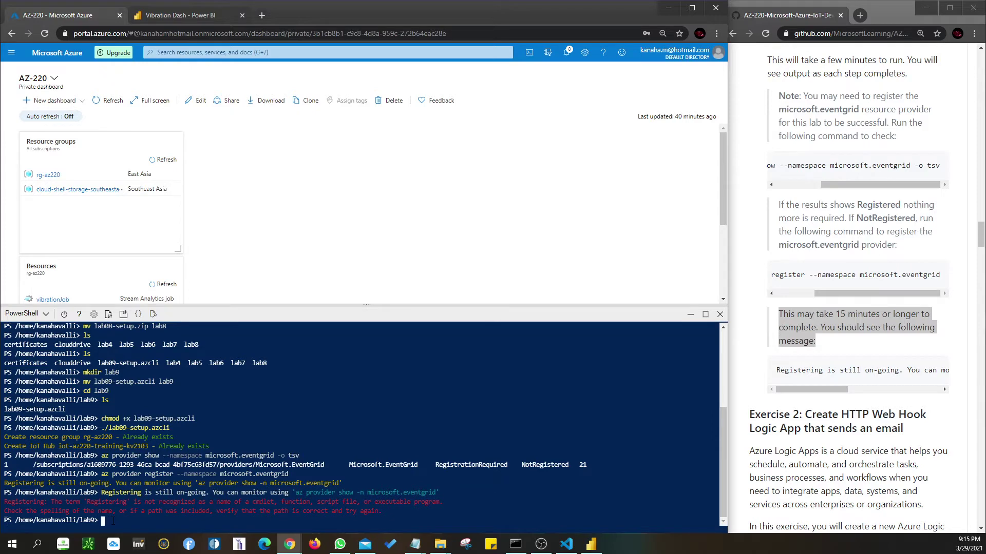
right_click(109, 520)
click(136, 421)
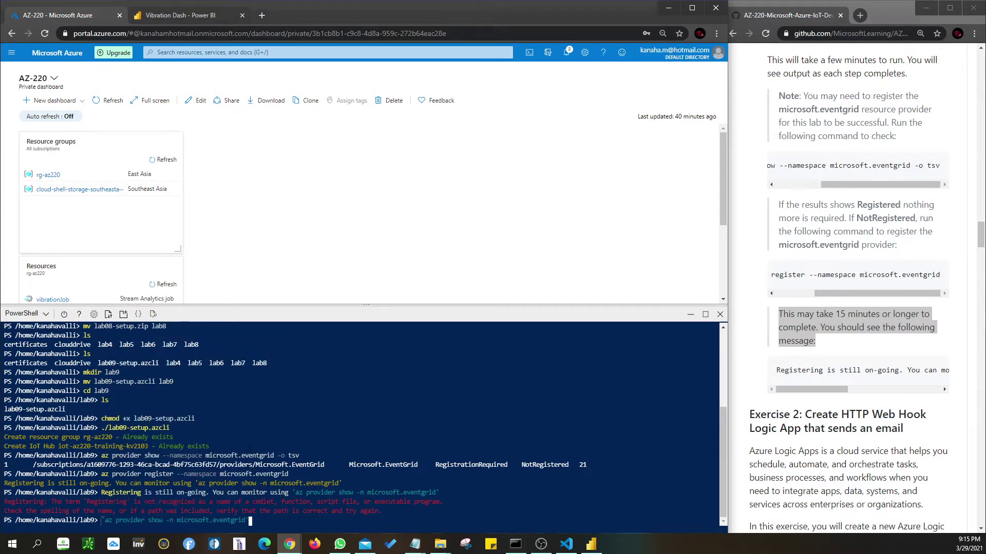
key(Return)
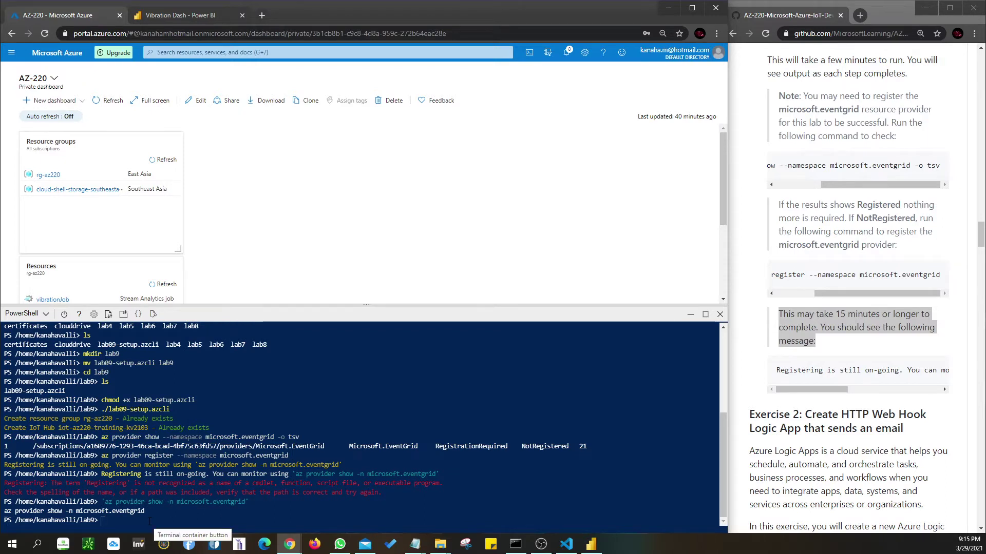
key(ctrl+v)
key(Escape)
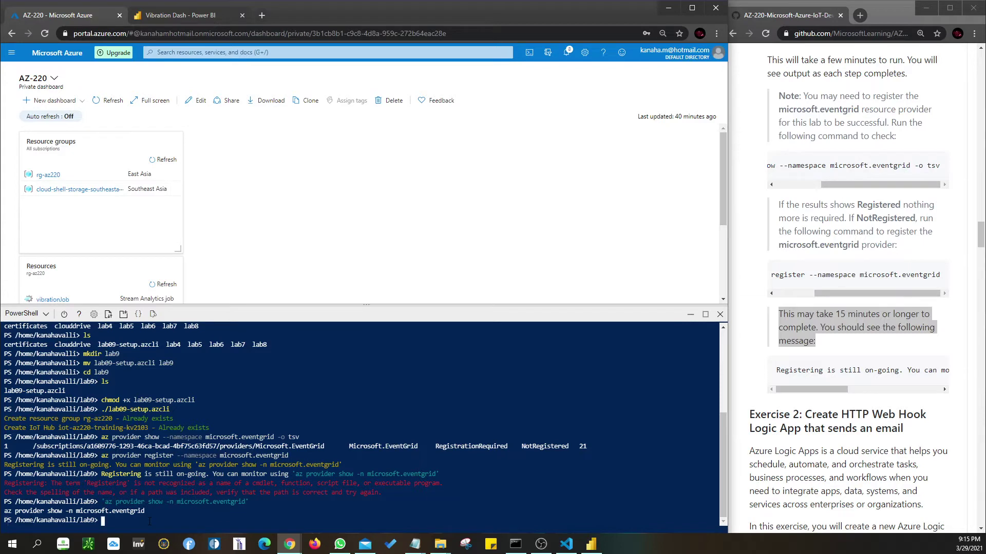
- Copy the unquoted 'az provider show' command and rerun the Event Grid status check
drag(145, 512, 4, 516)
right_click(5, 515)
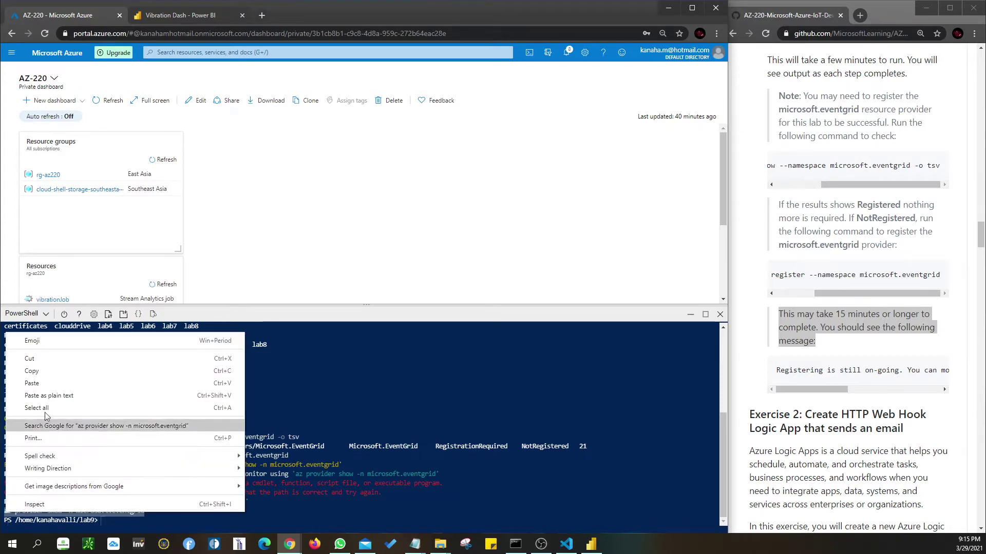
click(42, 380)
click(101, 520)
right_click(101, 520)
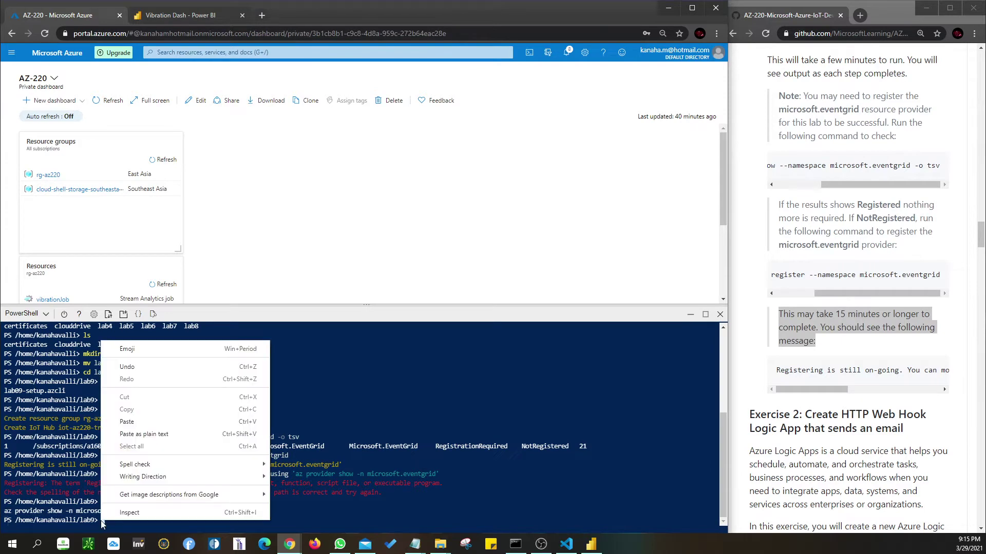
click(127, 421)
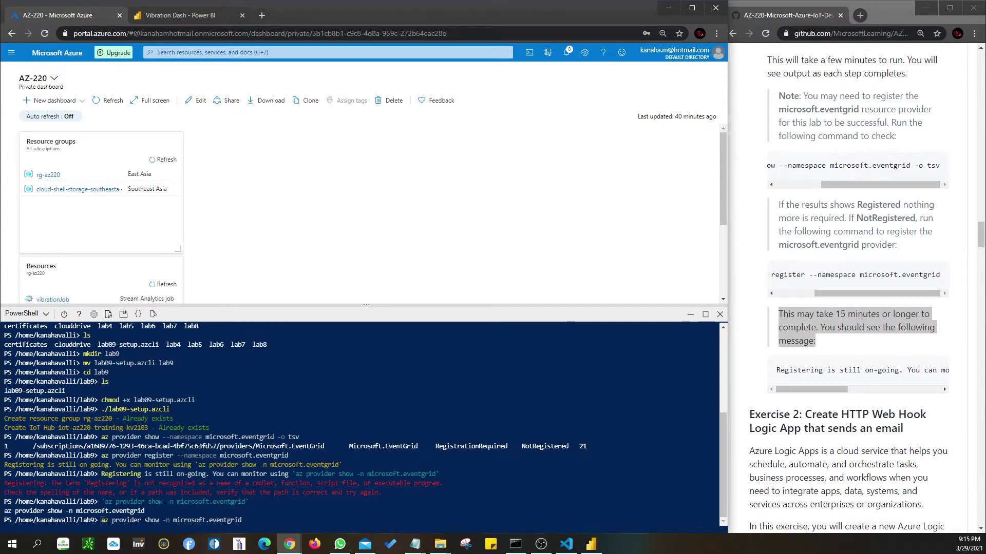
key(Return)
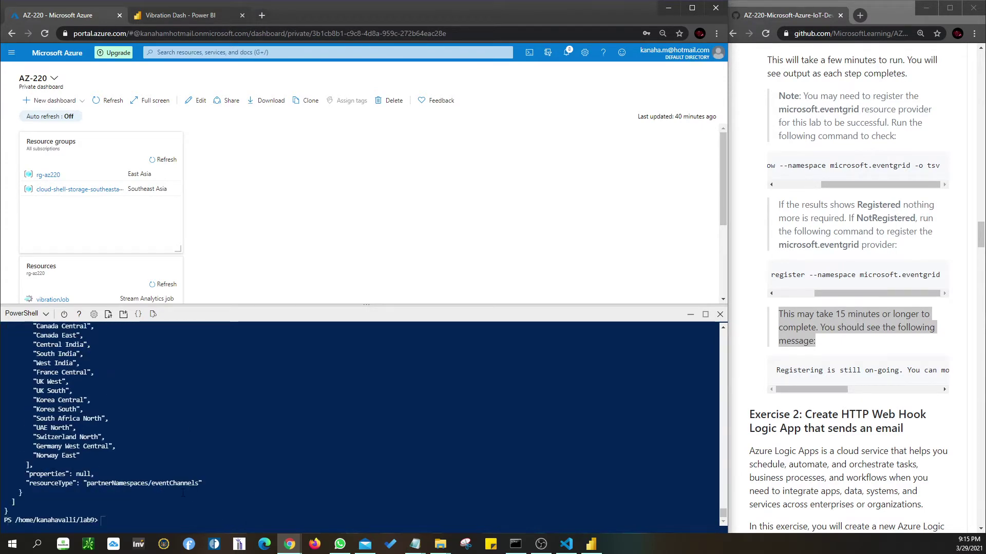
- Scroll through the shell output to confirm registrationState is Registered
scroll(129, 489, up, 5)
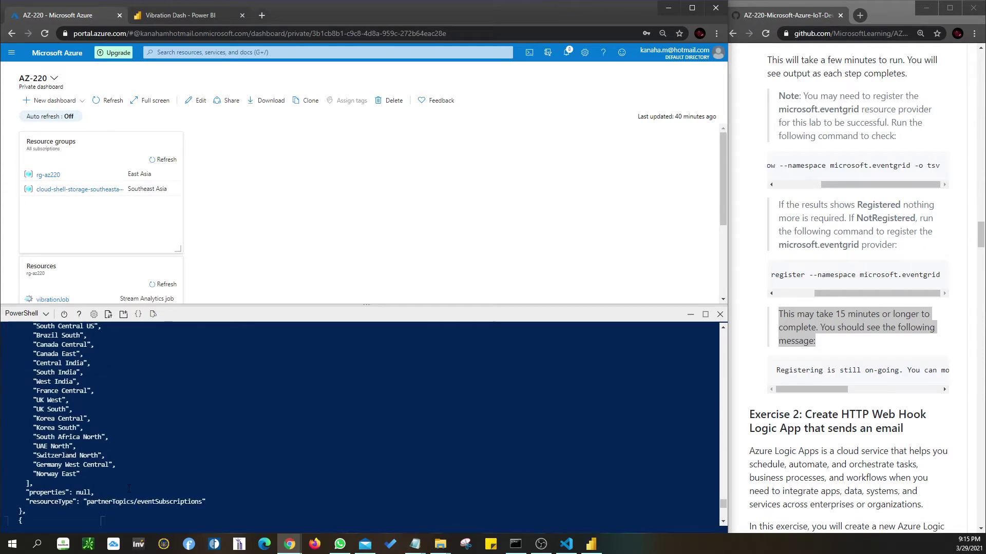
scroll(129, 489, up, 5)
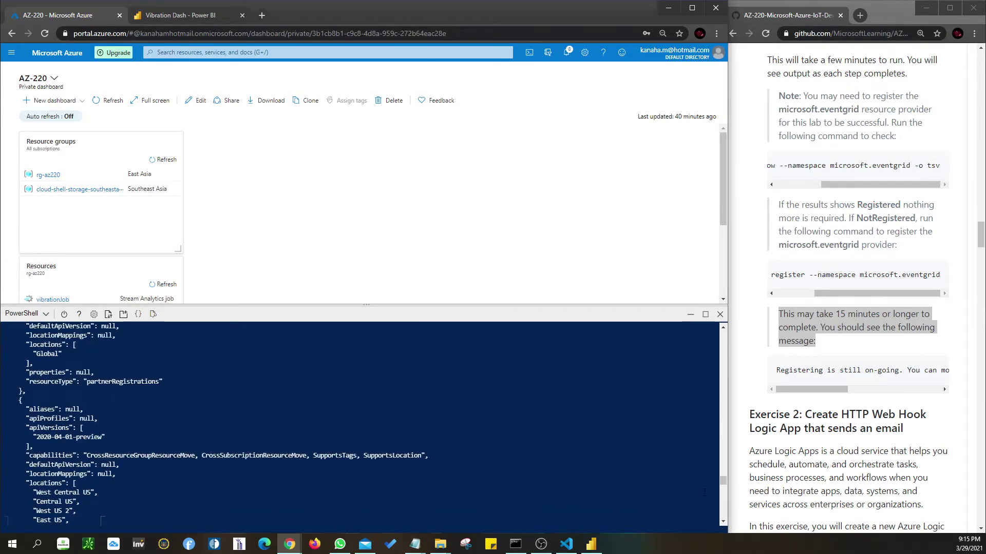
drag(723, 481, 695, 314)
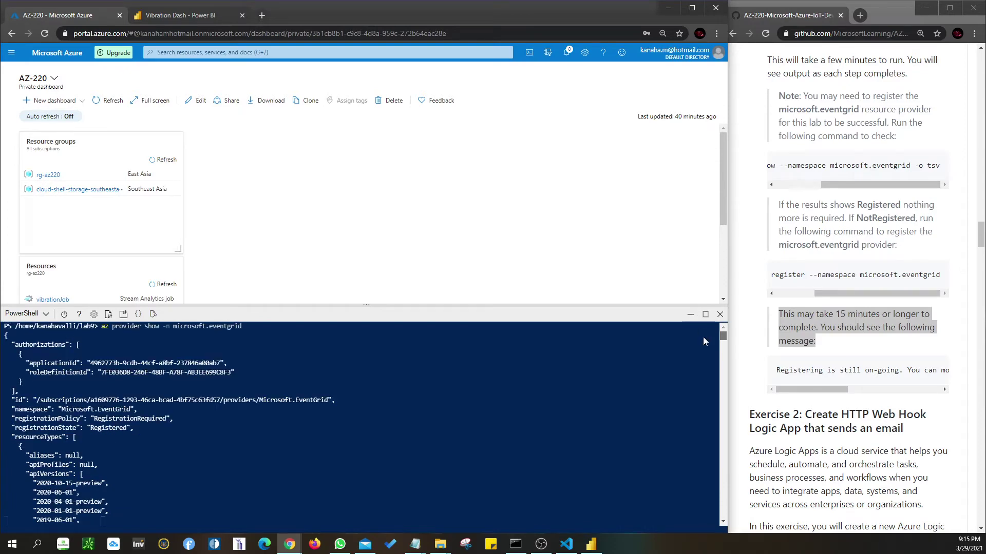
scroll(703, 337, down, 20)
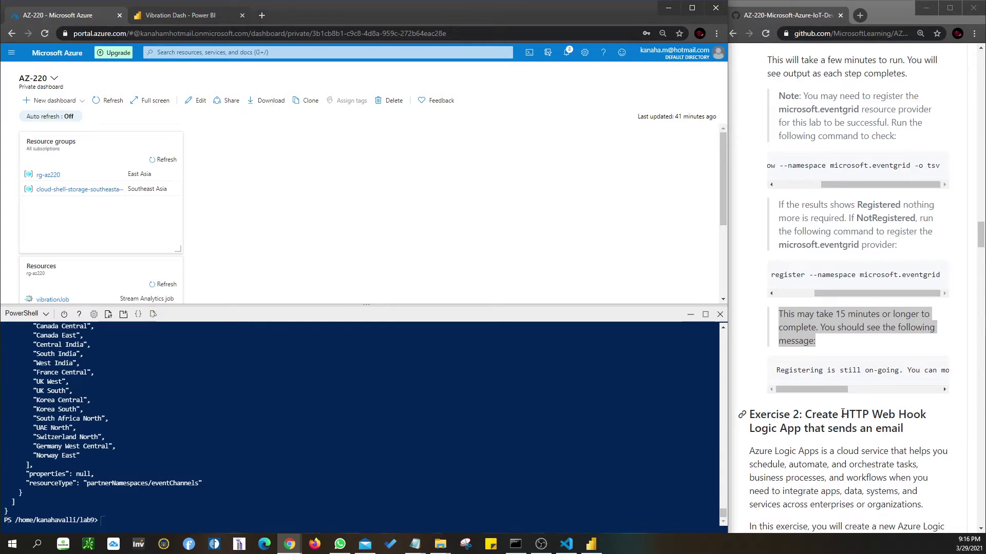
scroll(842, 413, up, 4)
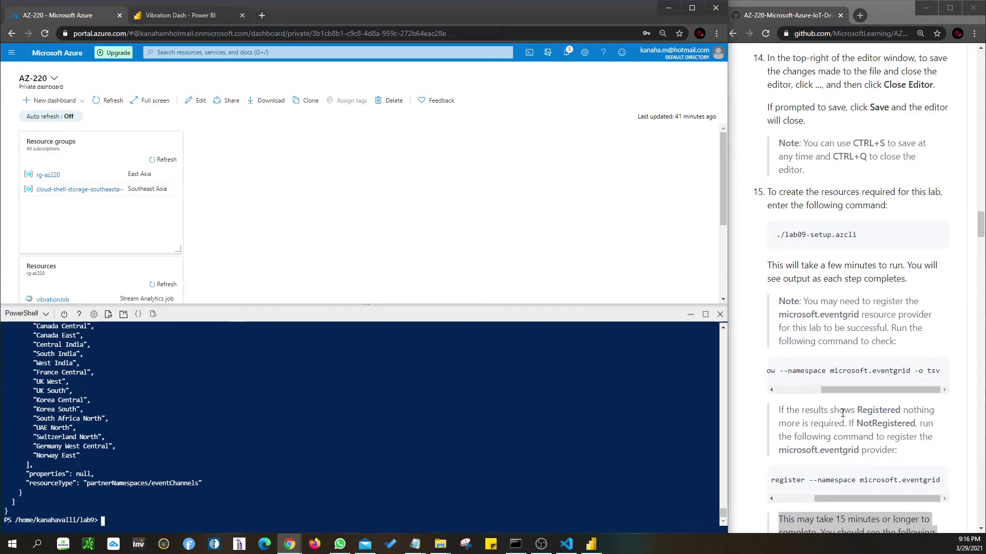
scroll(843, 413, down, 6)
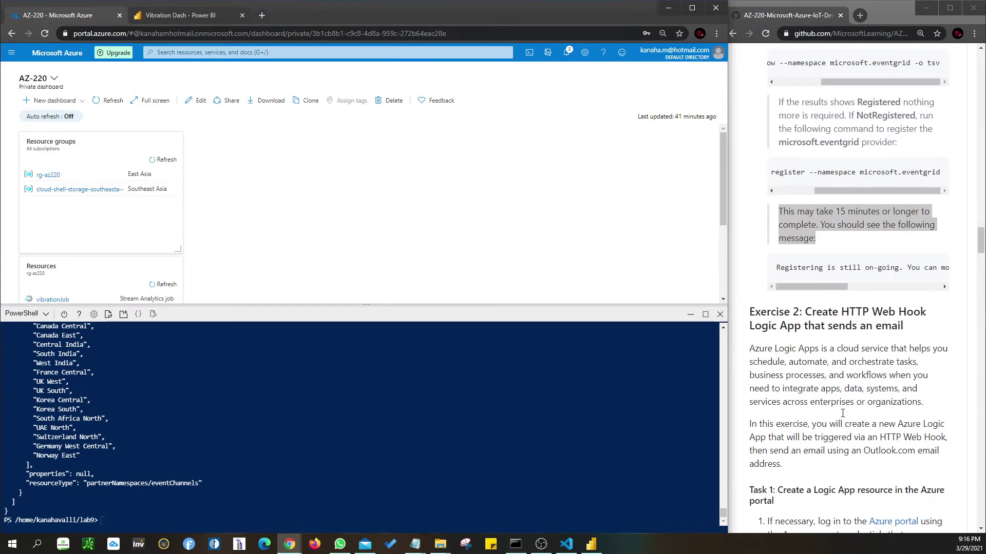
- Recall and rerun 'az provider register --namespace microsoft.eventgrid' in Cloud Shell
key(ctrl+v)
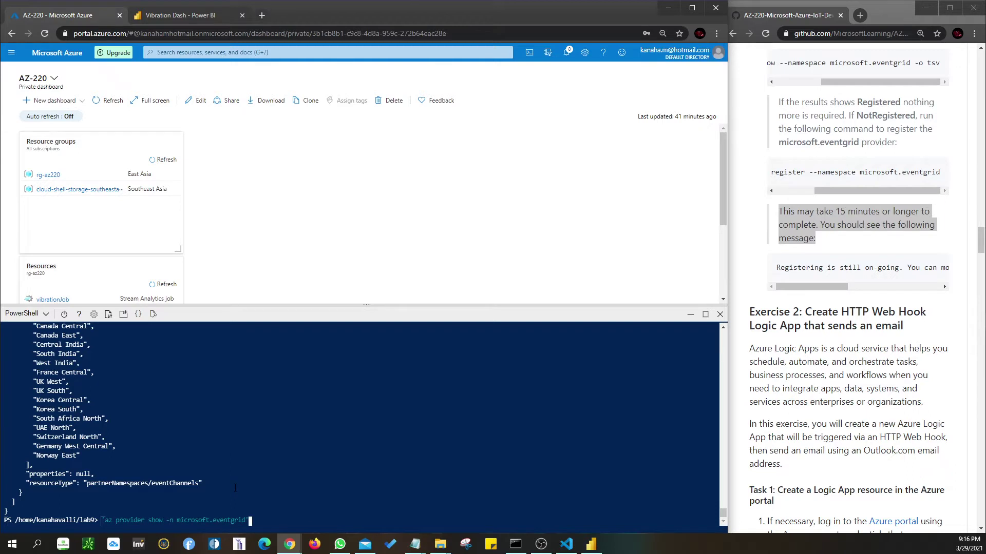
key(Up)
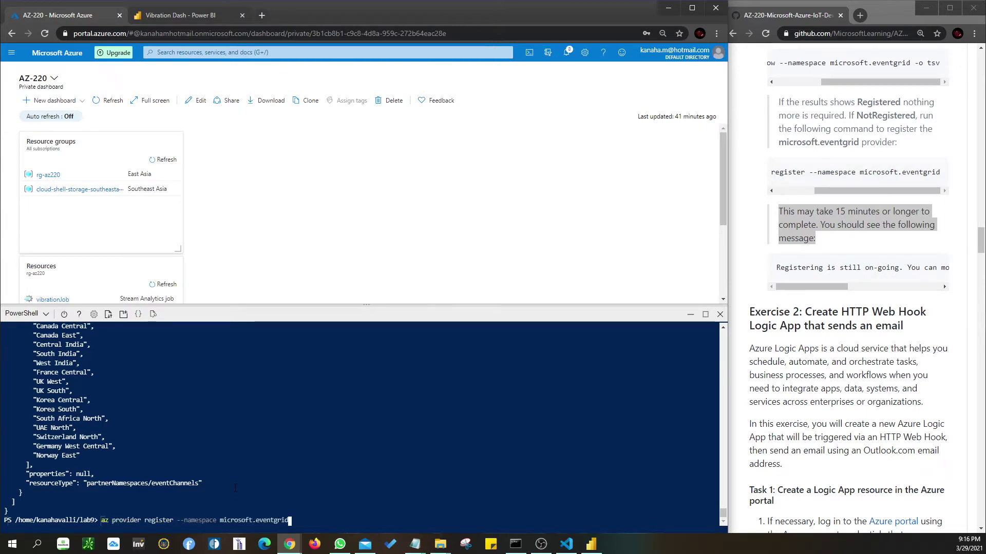
key(Return)
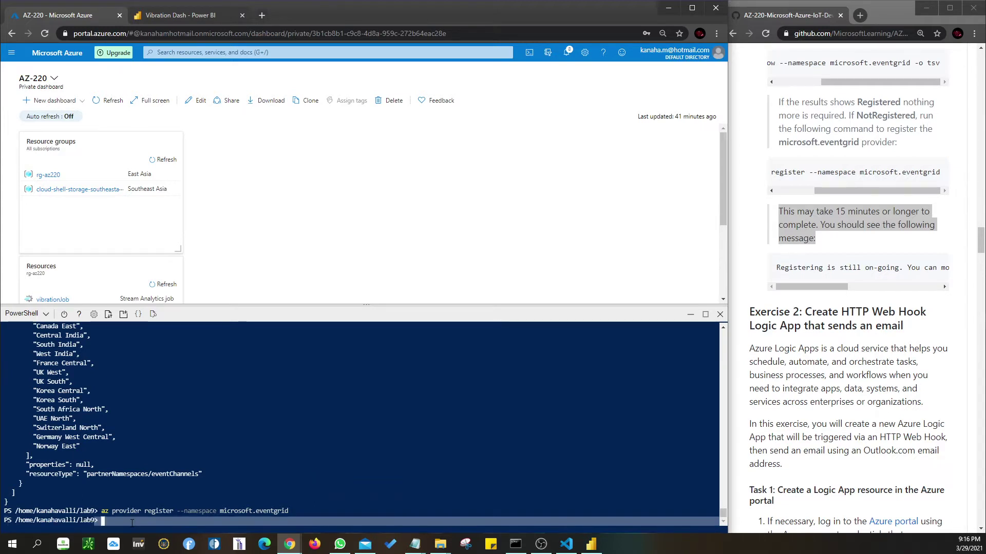
click(107, 522)
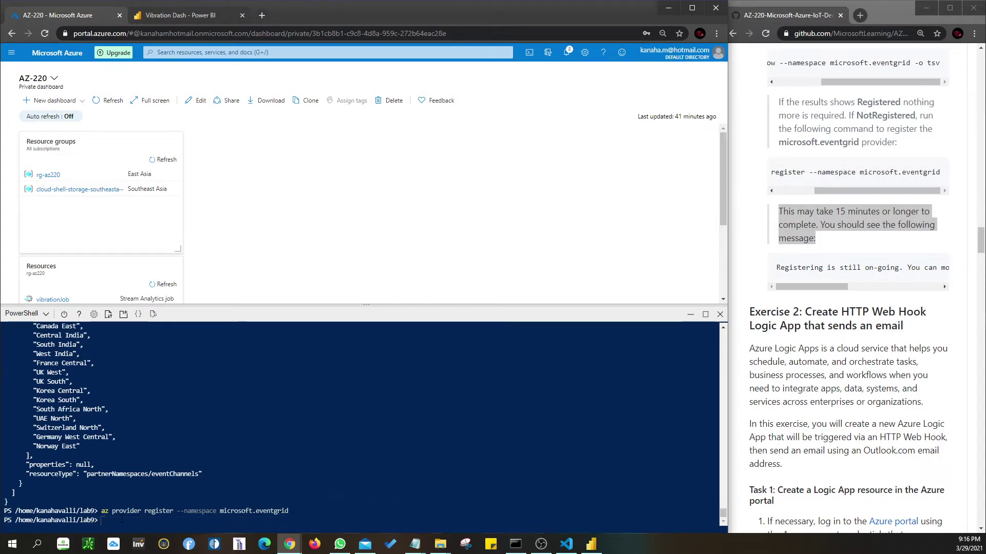
- Shrink and close the Cloud Shell pane to reveal the AZ-220 dashboard
click(958, 370)
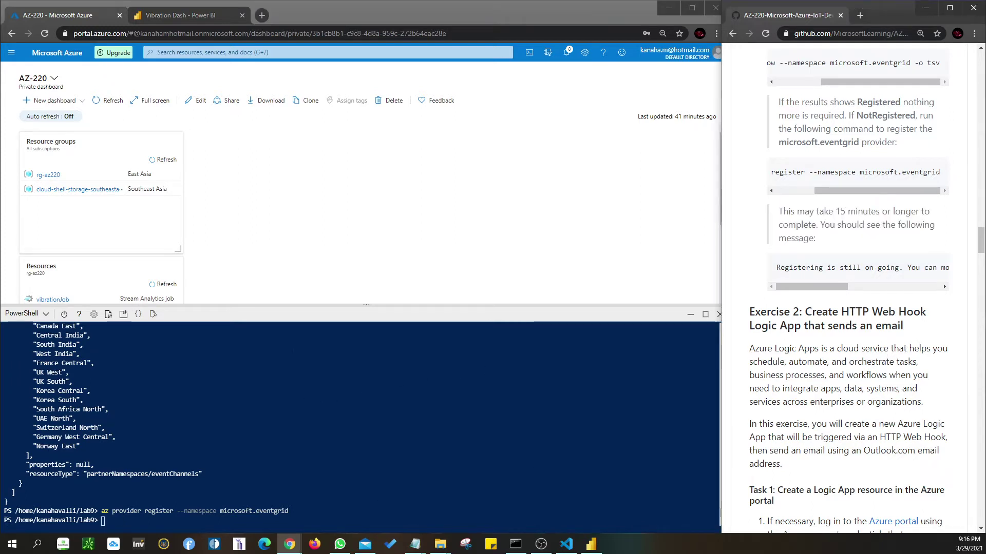
drag(299, 306, 302, 416)
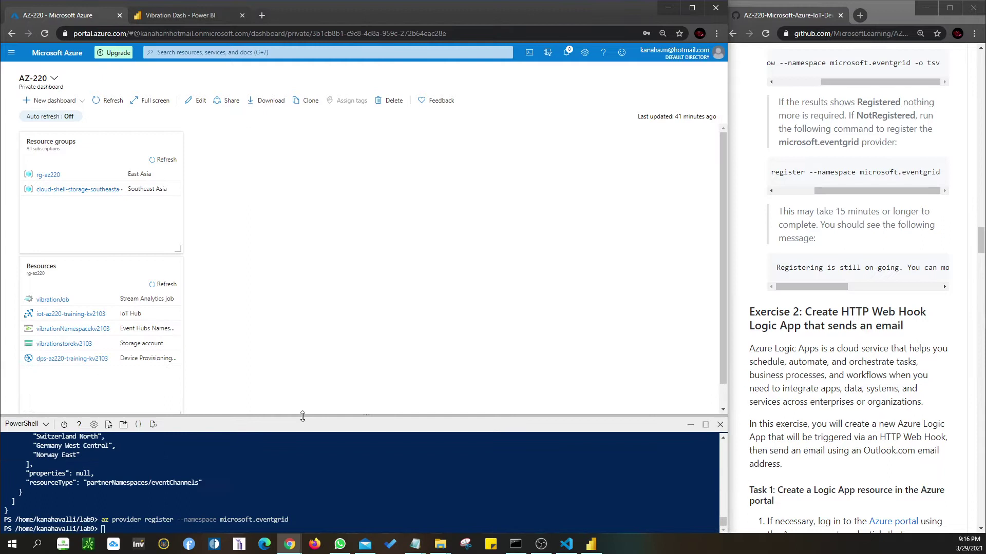
click(720, 426)
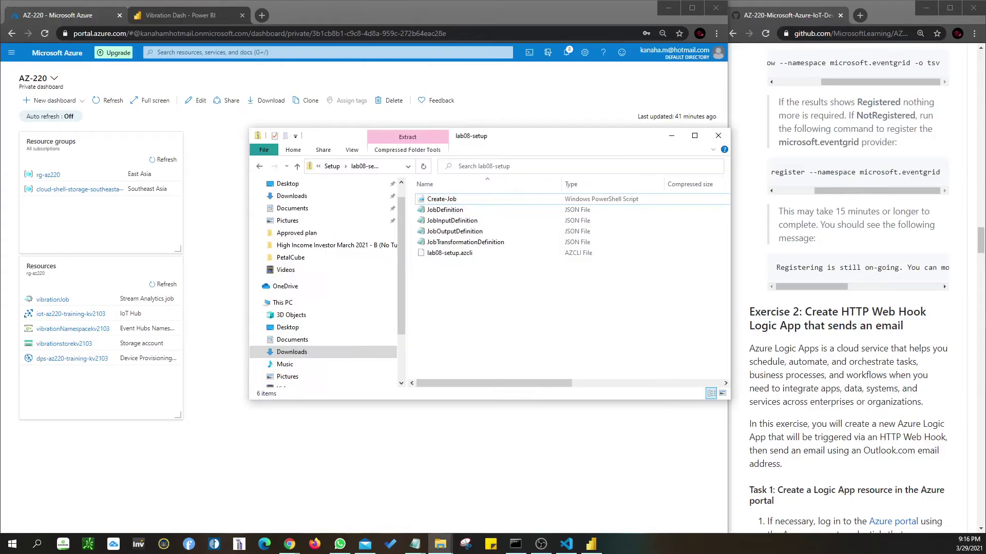
click(671, 136)
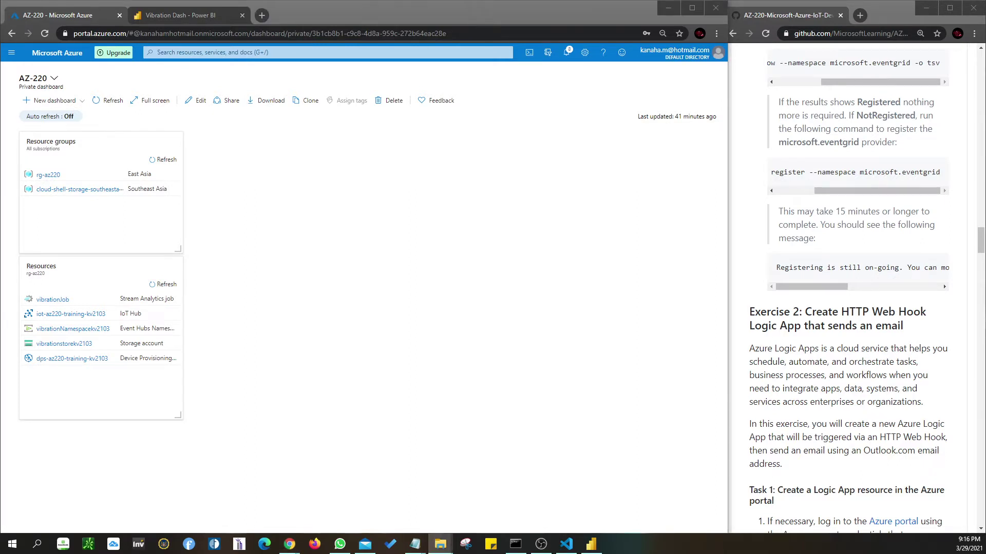
- From the portal menu's All services, search 'logic' and choose Logic apps
scroll(790, 317, down, 3)
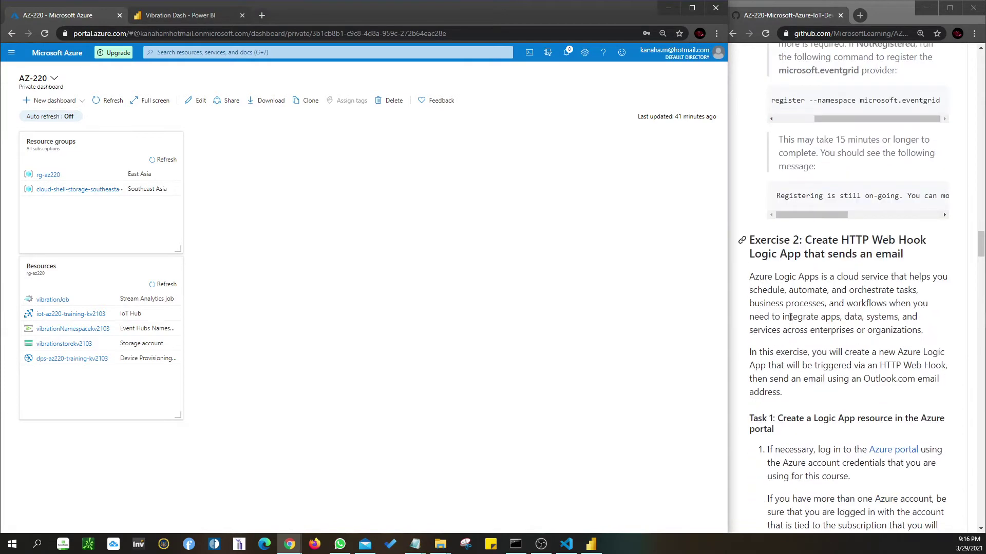
scroll(790, 317, down, 4)
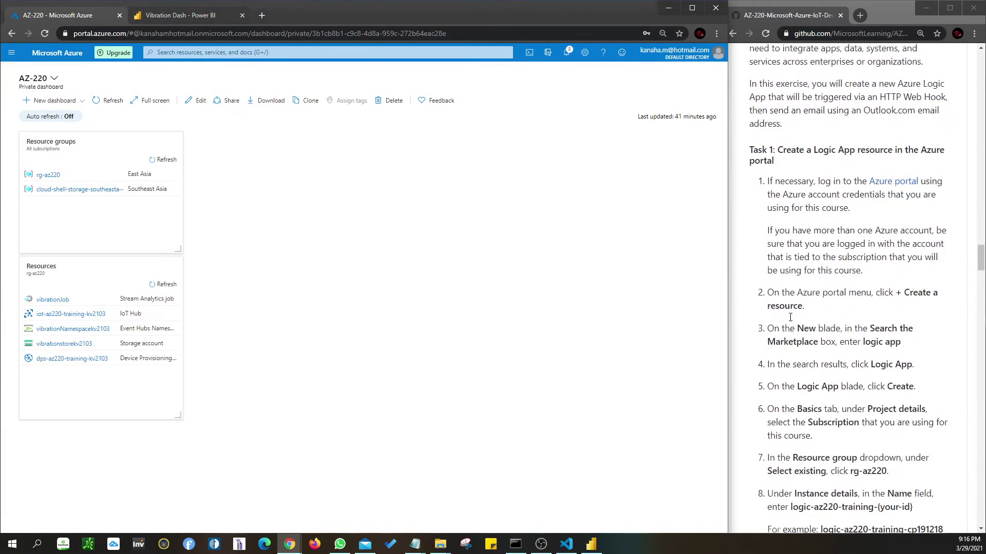
scroll(790, 317, down, 1)
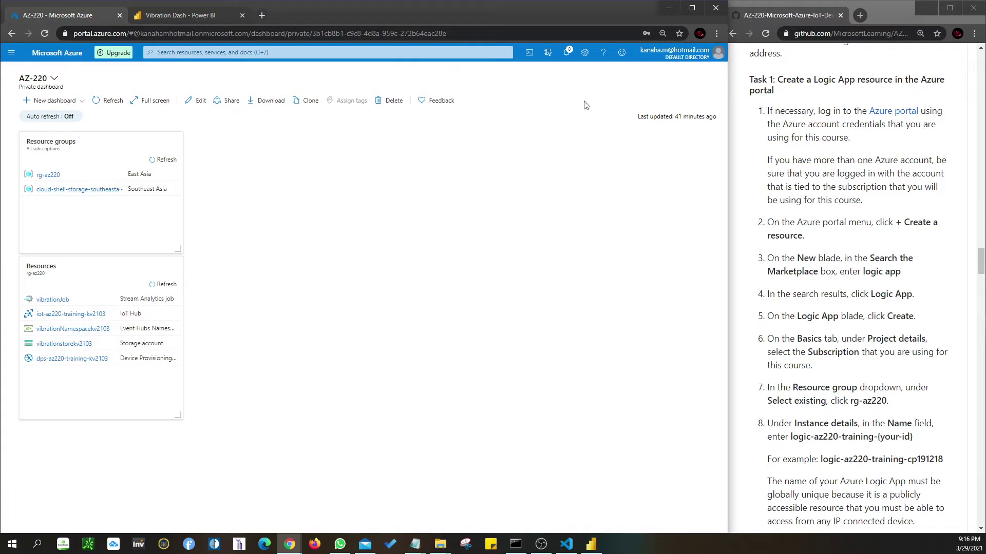
scroll(732, 223, down, 1)
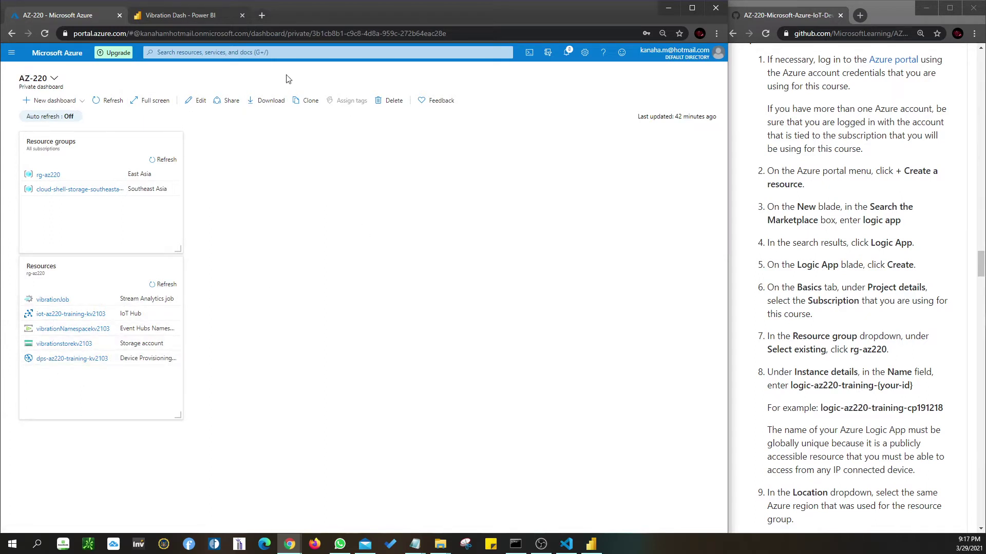
click(12, 53)
click(36, 115)
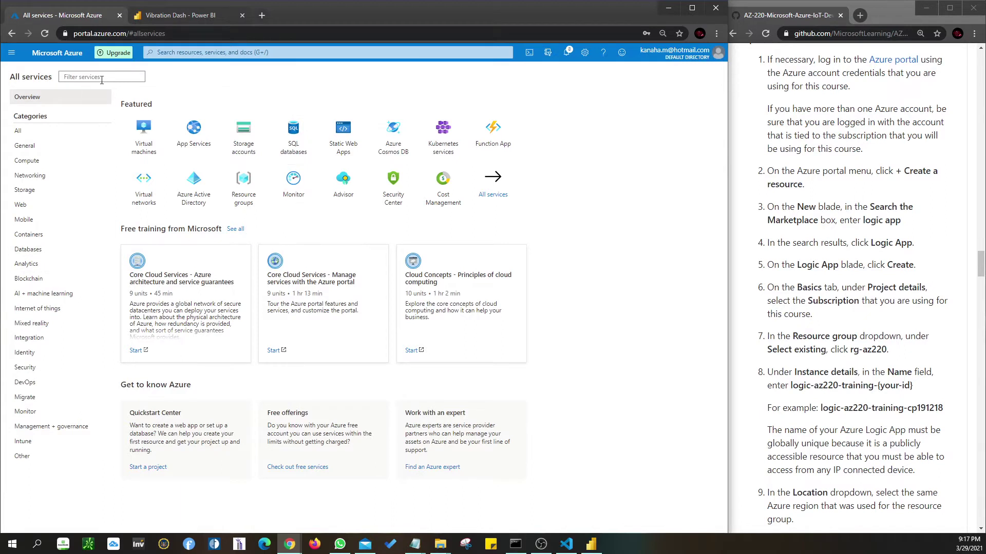
click(194, 52)
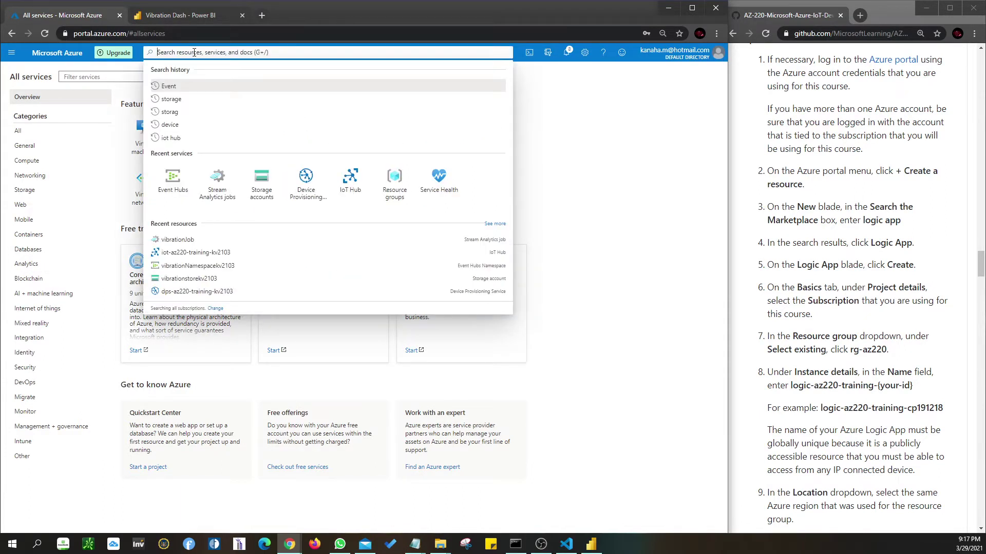
text(logic)
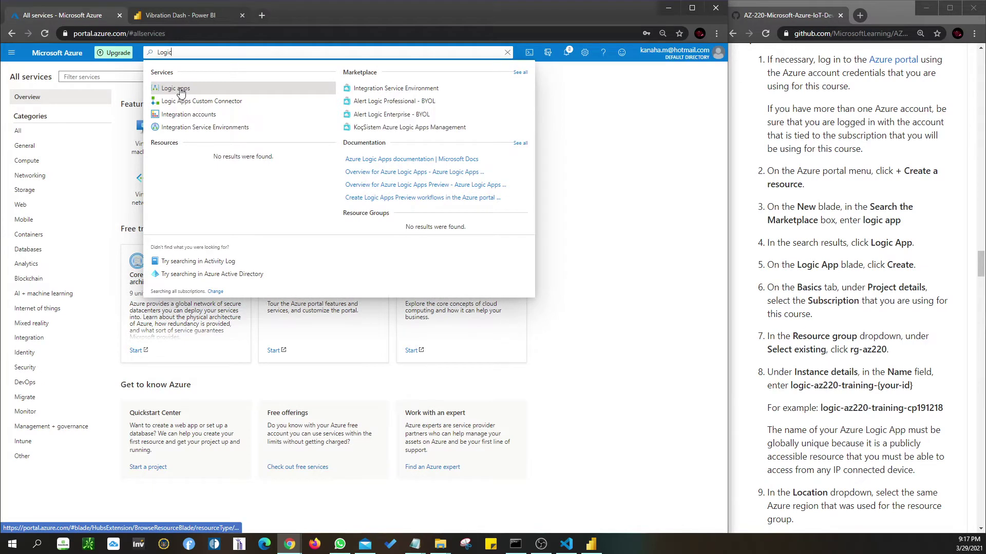
click(180, 89)
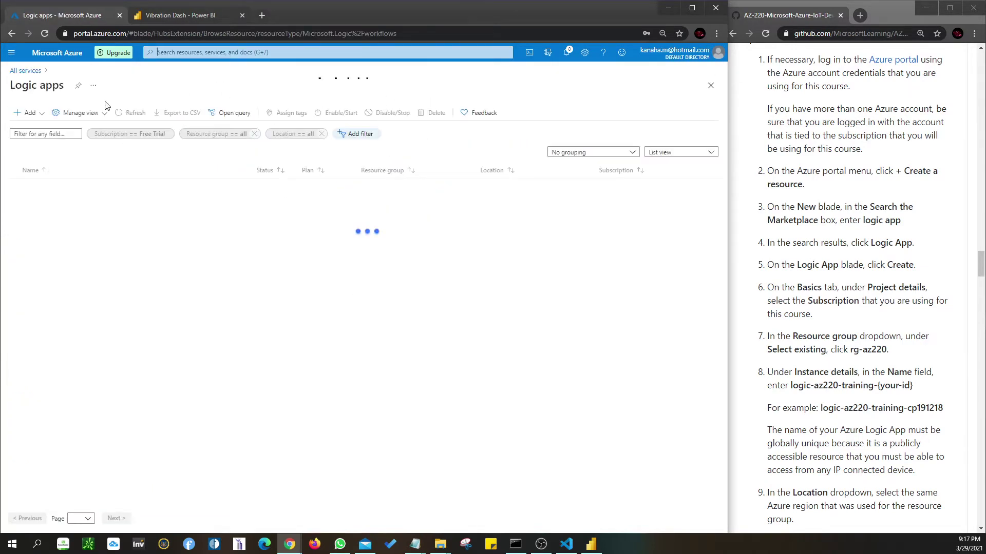
- Return to the Logic apps page through All services and recent searches
click(11, 53)
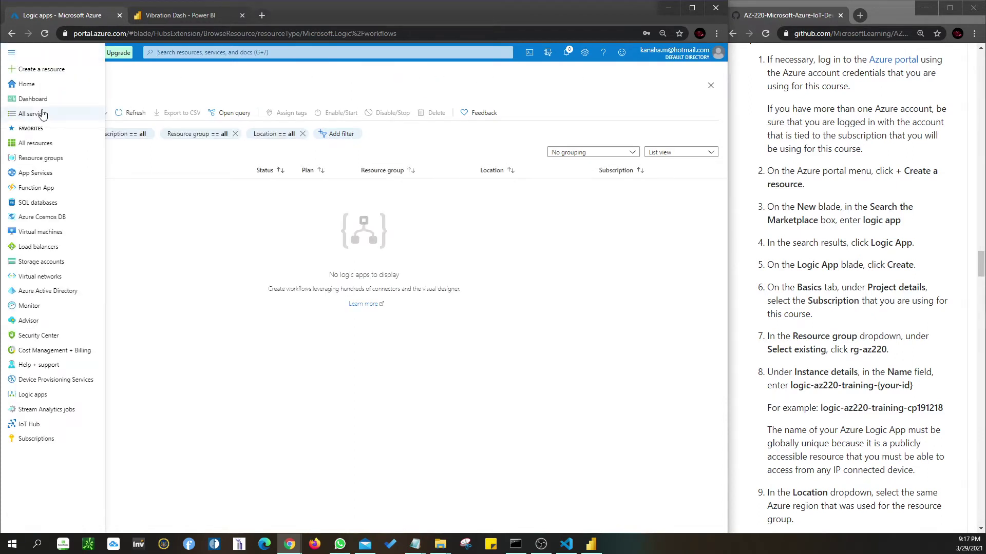
click(11, 52)
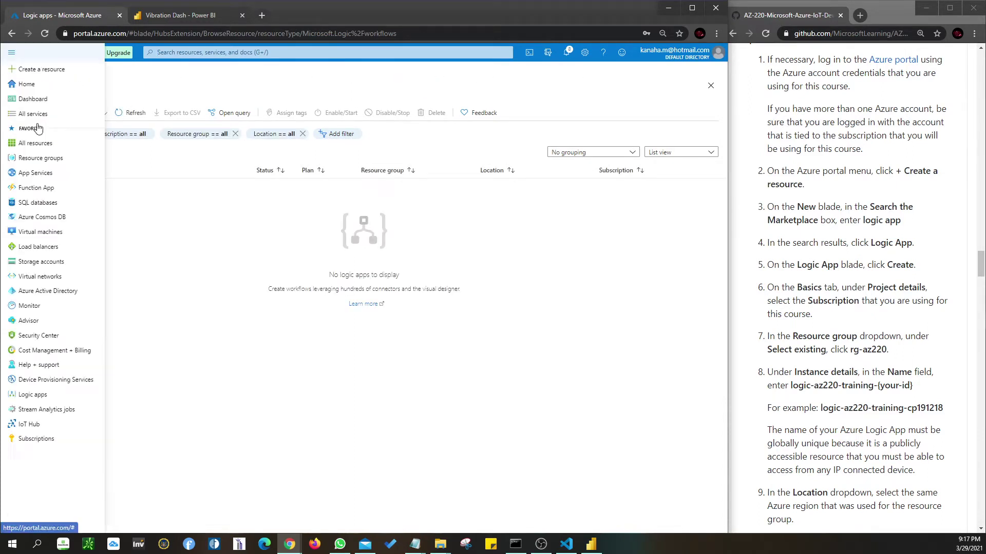
click(33, 113)
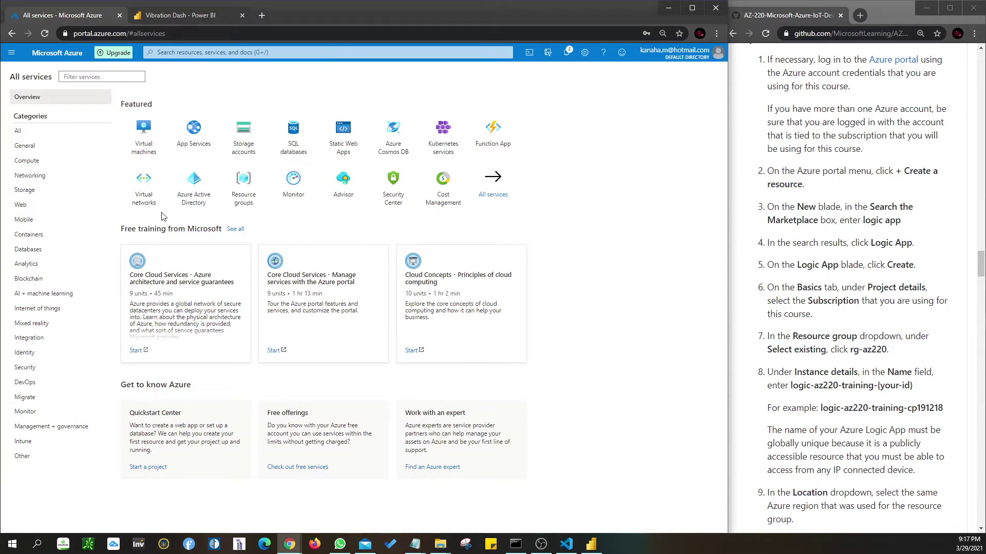
click(285, 54)
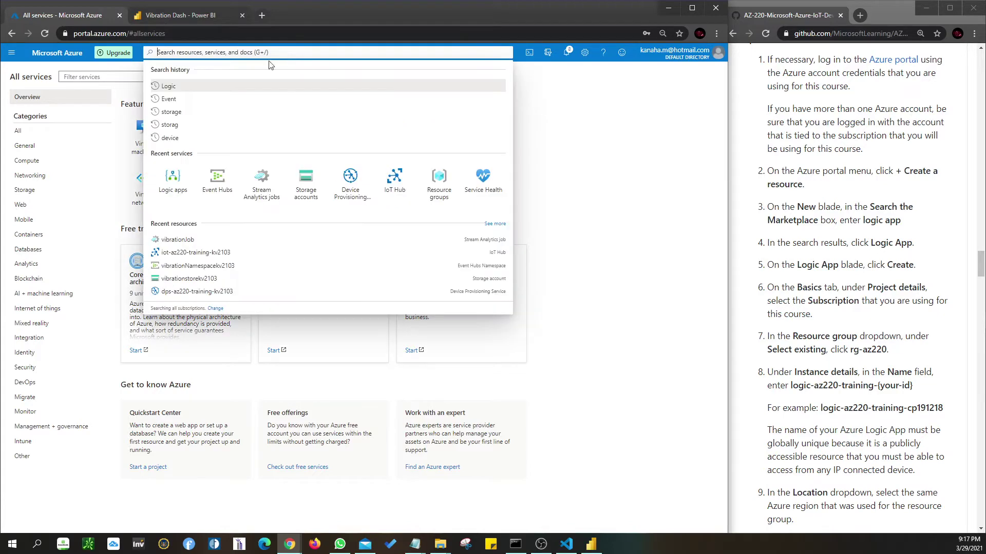
click(177, 173)
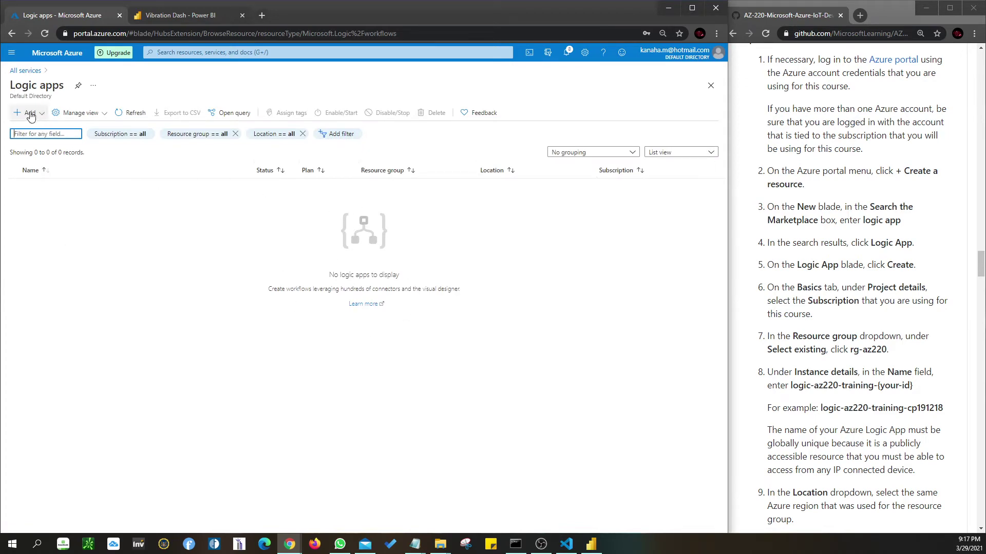
click(494, 284)
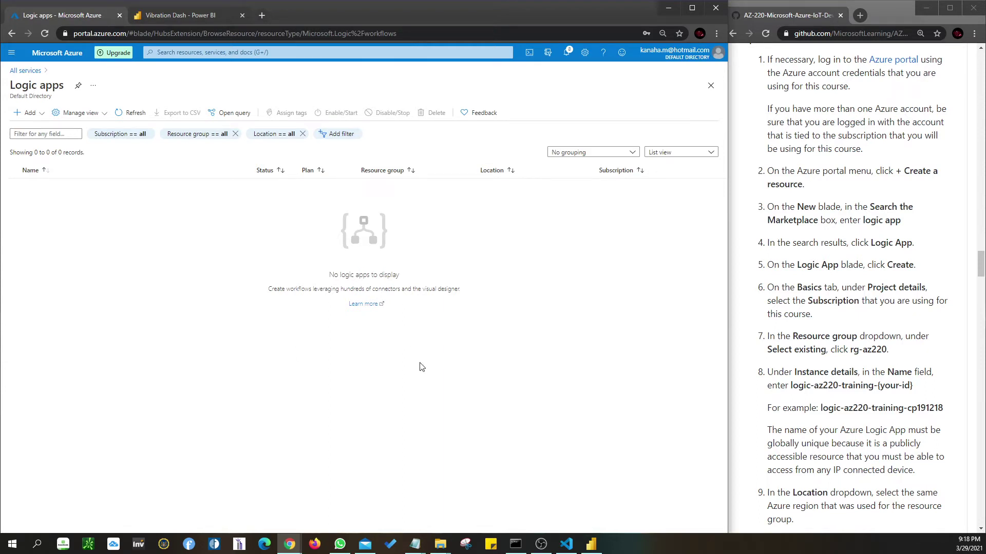
- Check the add options, then search the portal for 'logic app'
click(30, 113)
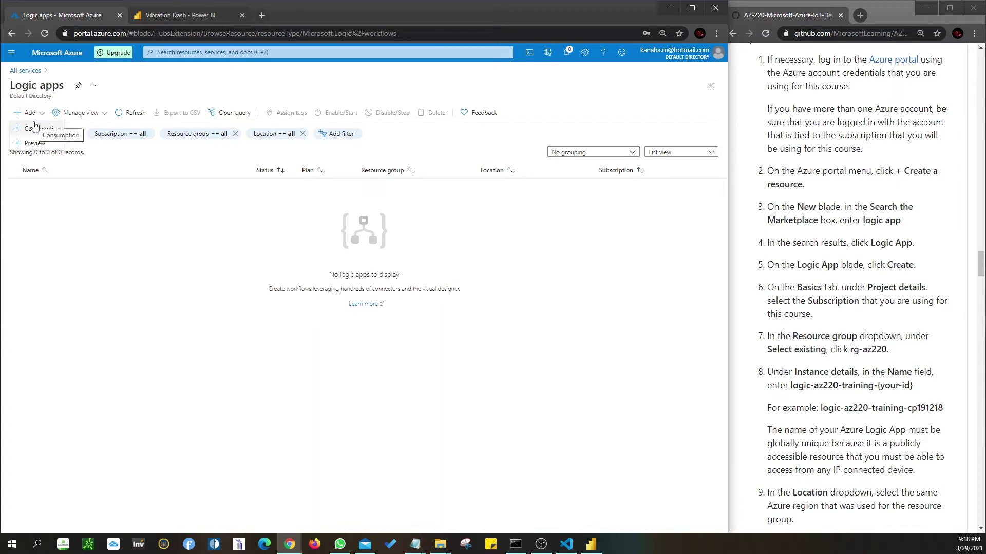
click(276, 258)
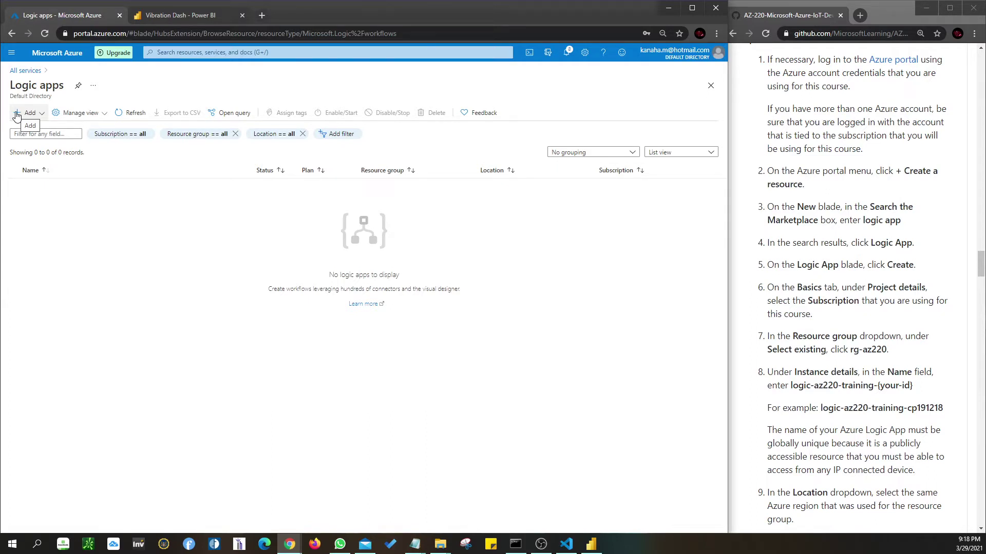
click(20, 72)
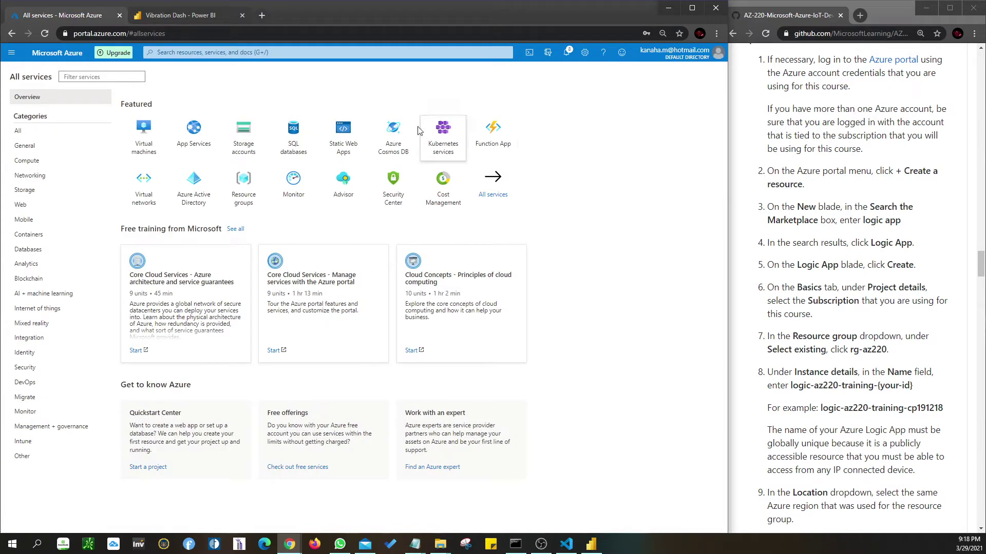
click(321, 53)
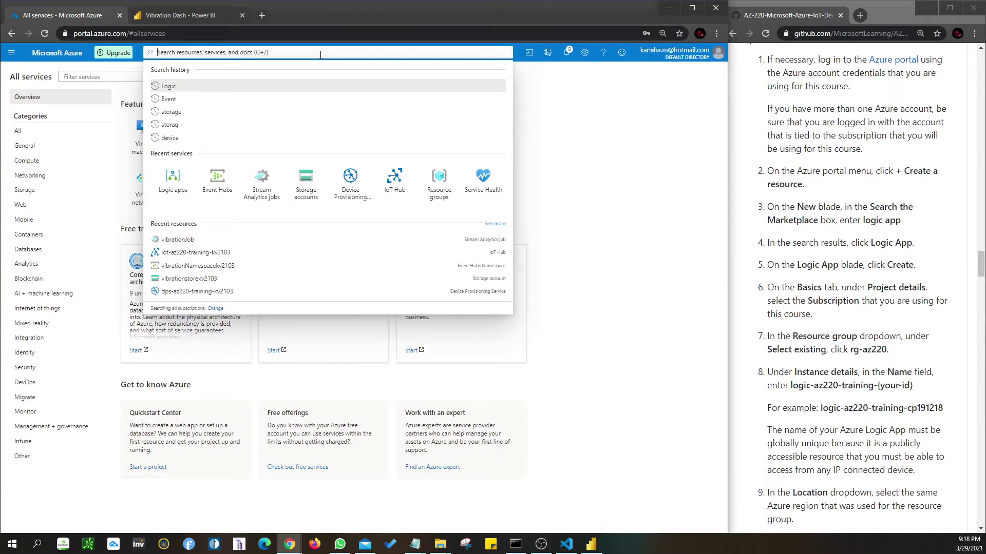
text(logic app)
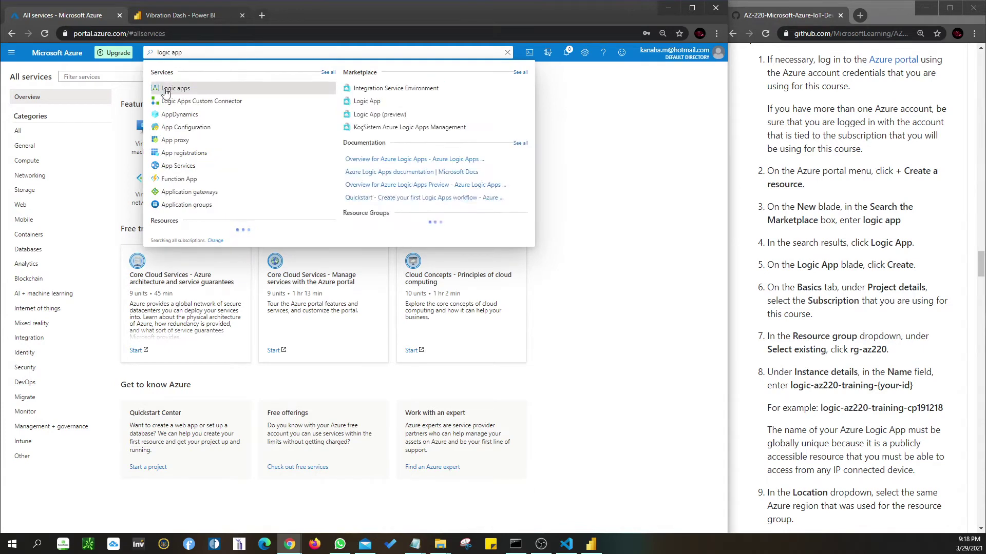
- Start a Marketplace Logic App in resource group rg-az220 and paste the logic-az220-training-kv2103 name
click(366, 102)
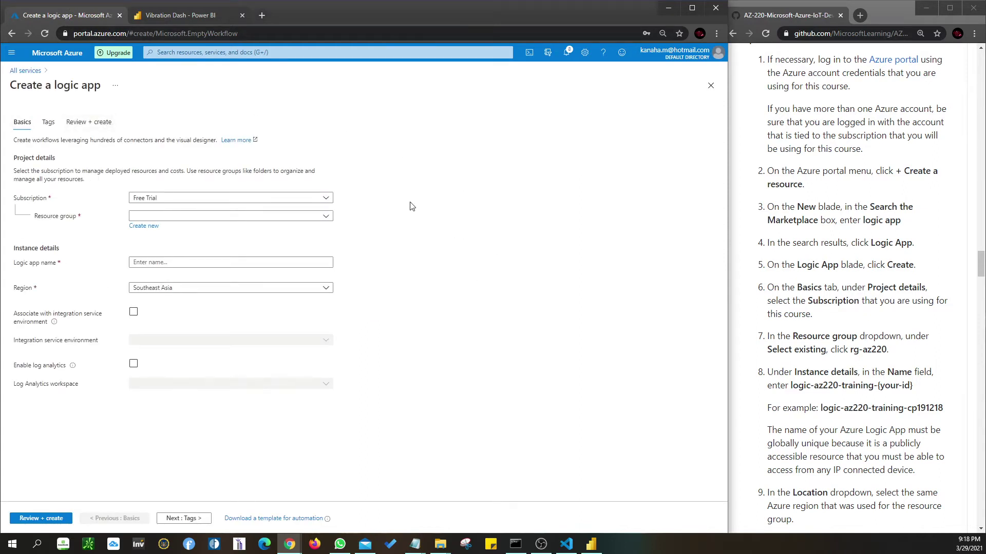
click(275, 218)
click(235, 261)
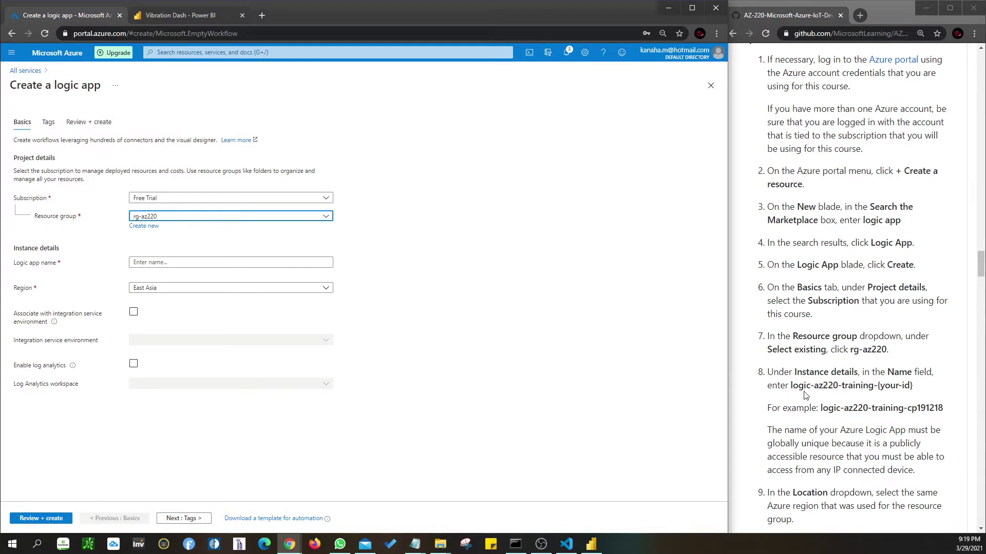
drag(792, 386, 880, 388)
key(ctrl+c)
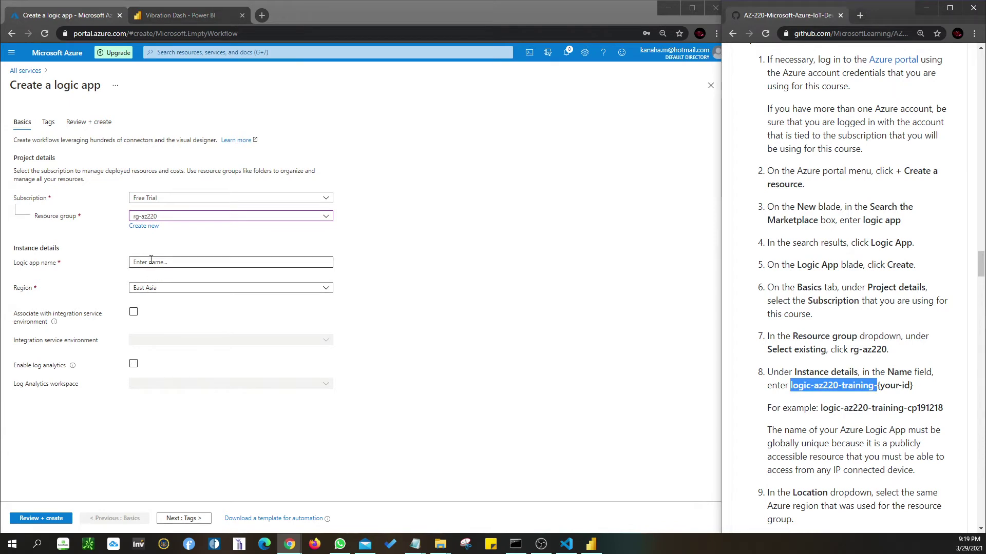
click(191, 262)
key(ctrl+v)
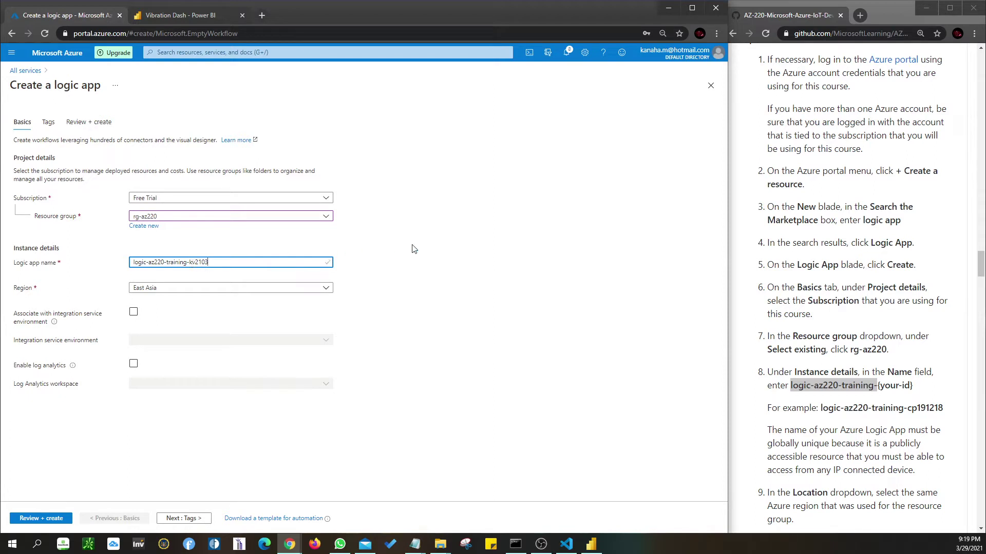
- Set the region to Southeast Asia and proceed to Review + create
click(286, 289)
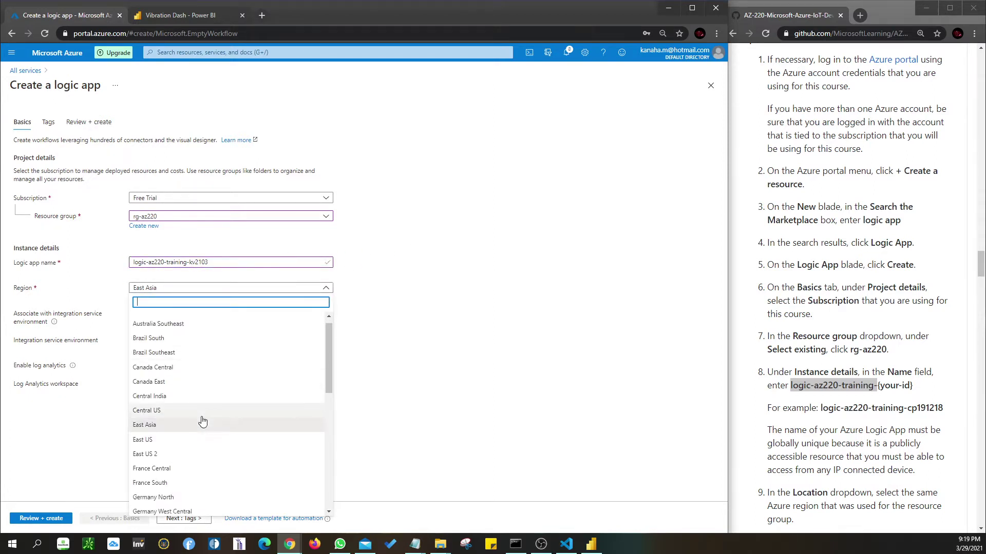
scroll(202, 421, down, 3)
scroll(203, 421, up, 3)
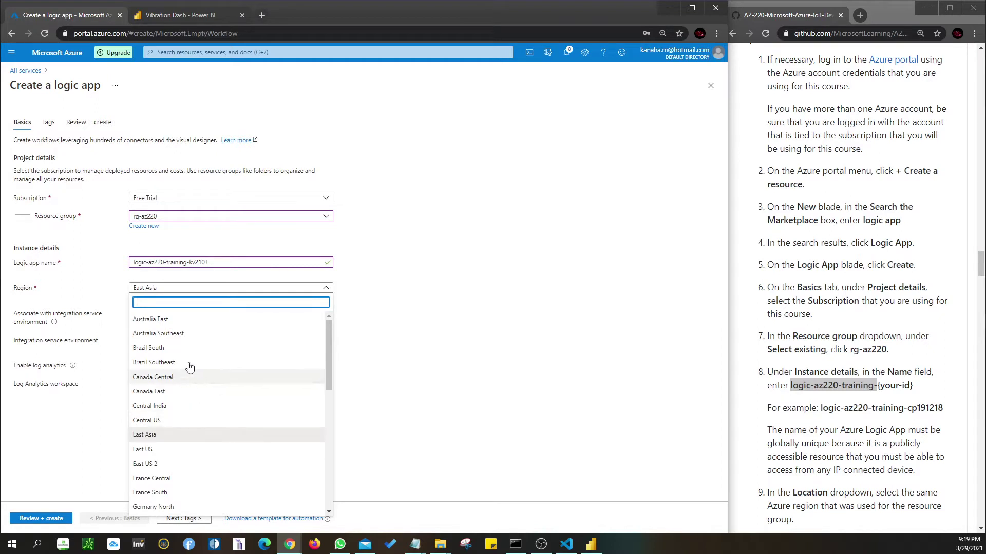
scroll(197, 417, down, 3)
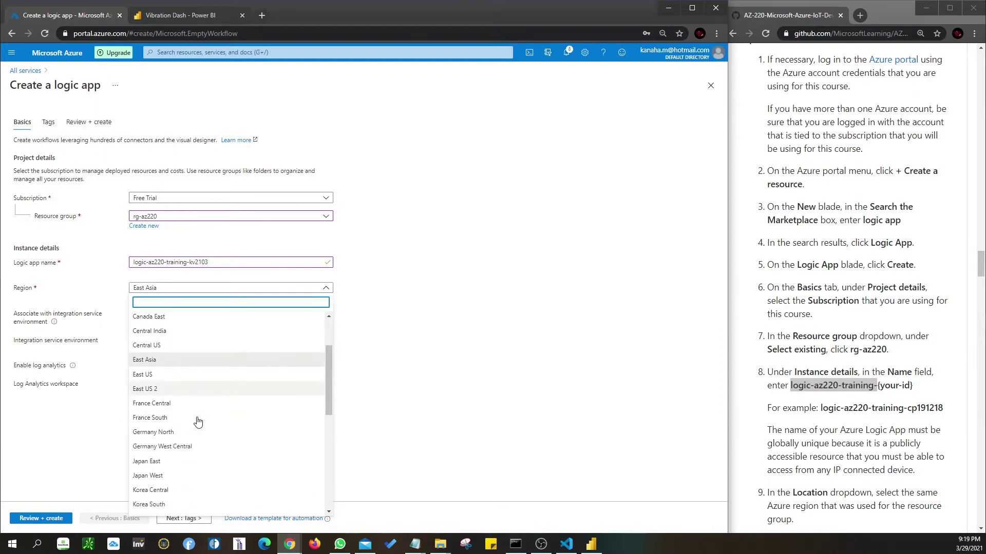
scroll(197, 421, down, 5)
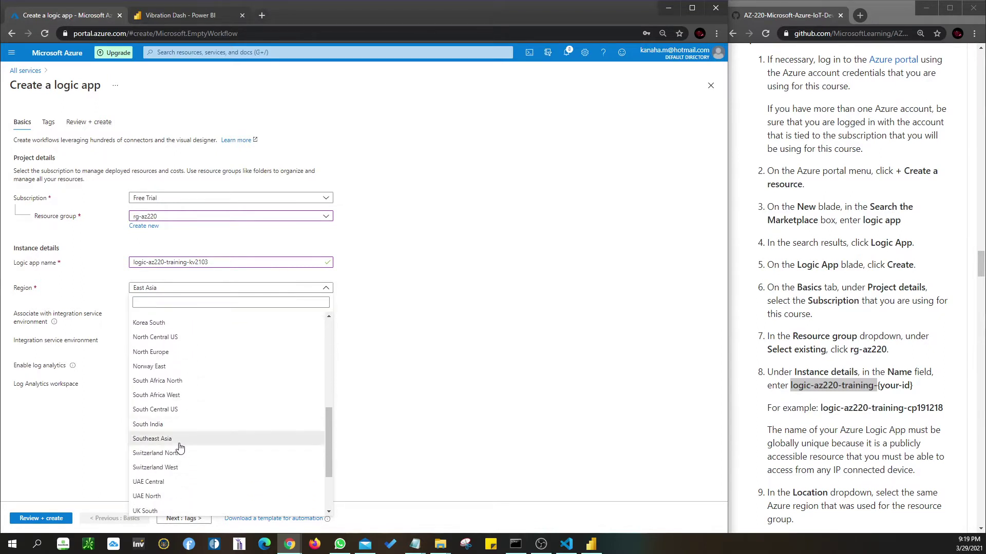
click(183, 442)
scroll(901, 405, down, 3)
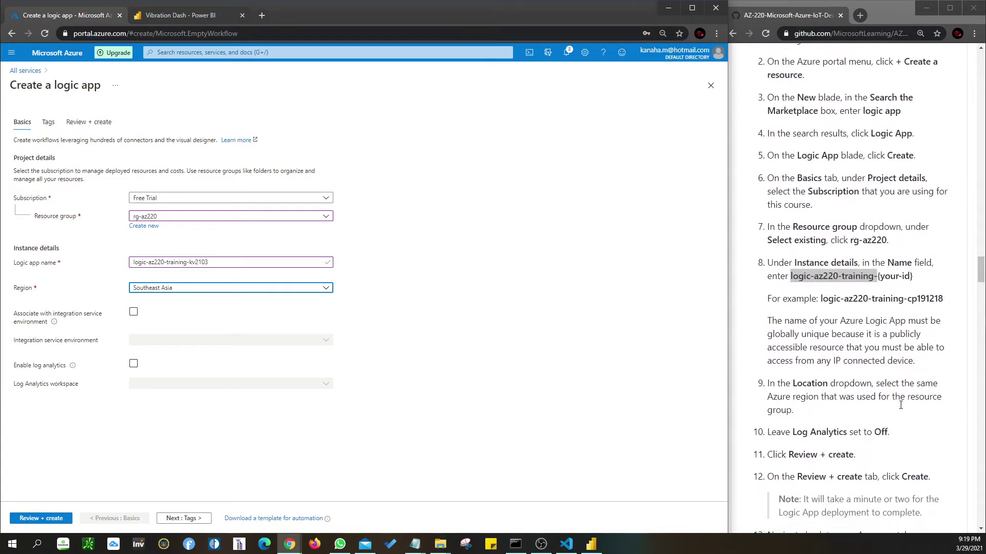
scroll(900, 405, down, 2)
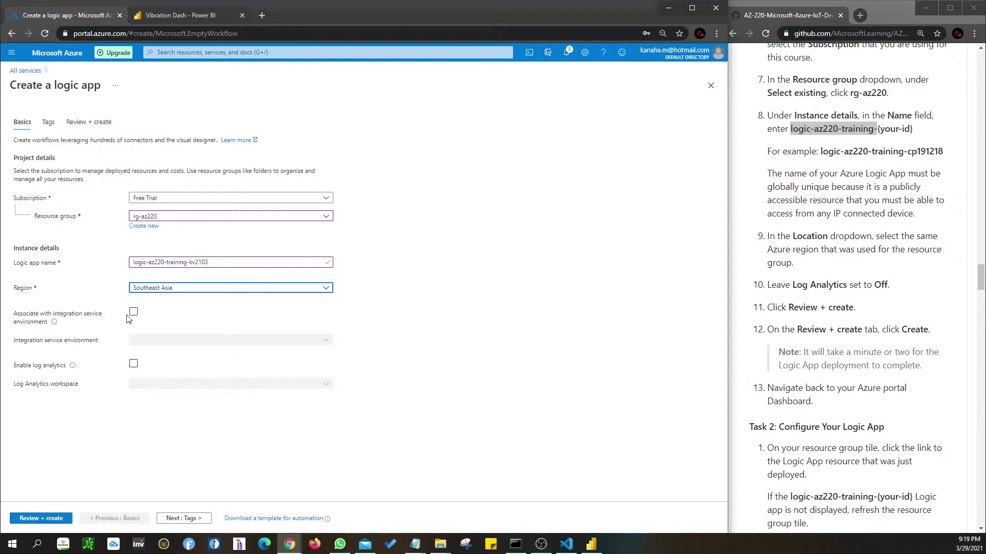
click(50, 519)
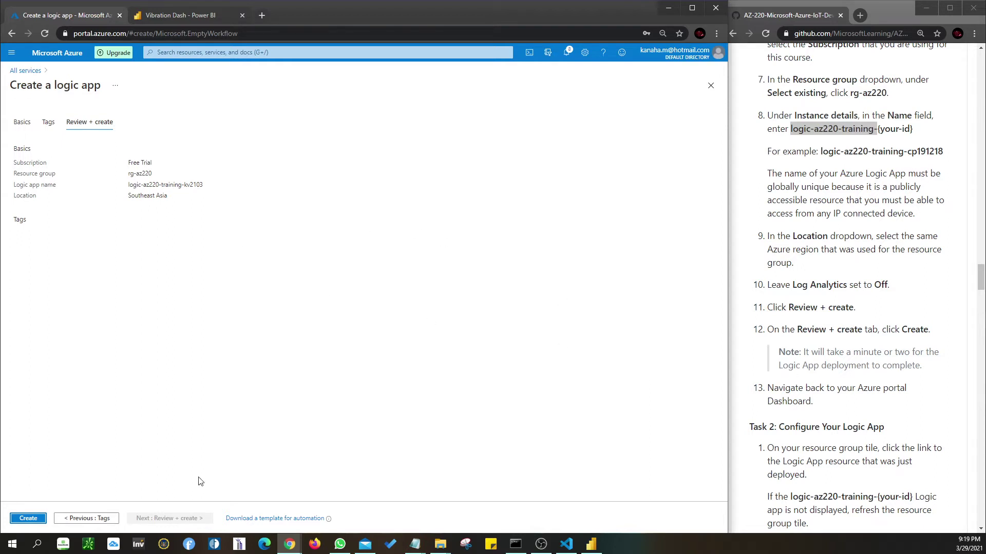
- Create the logic app and dismiss the Deployment succeeded notification
click(25, 519)
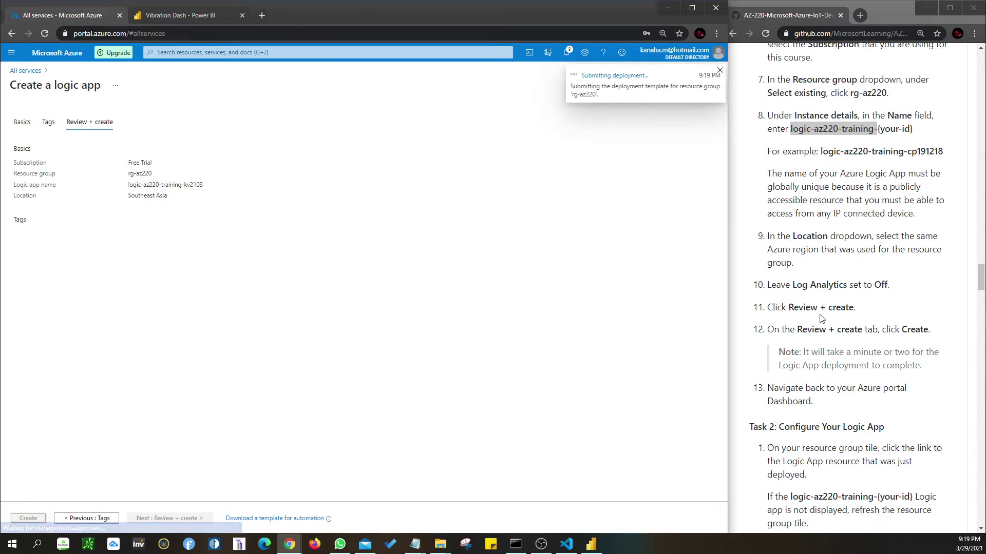
scroll(821, 318, down, 1)
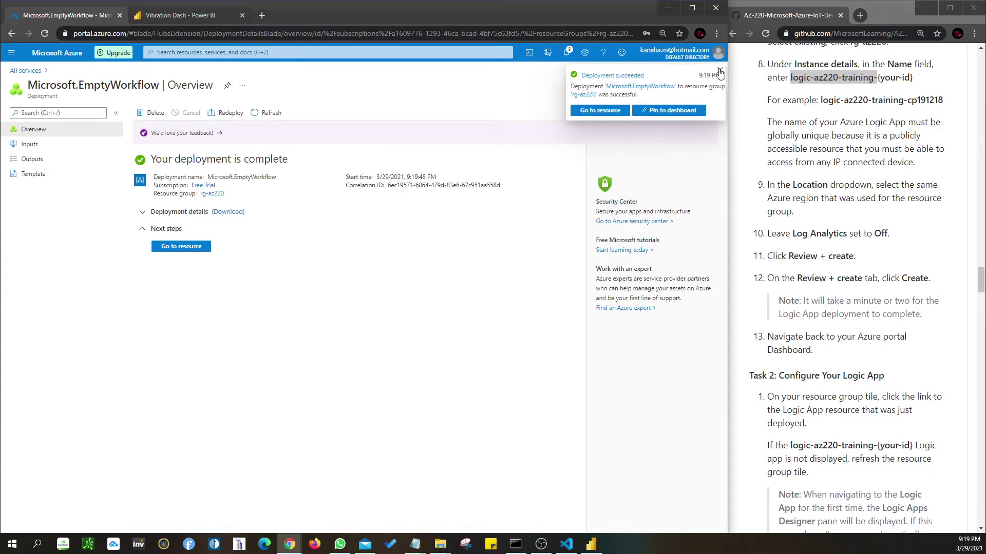
click(720, 74)
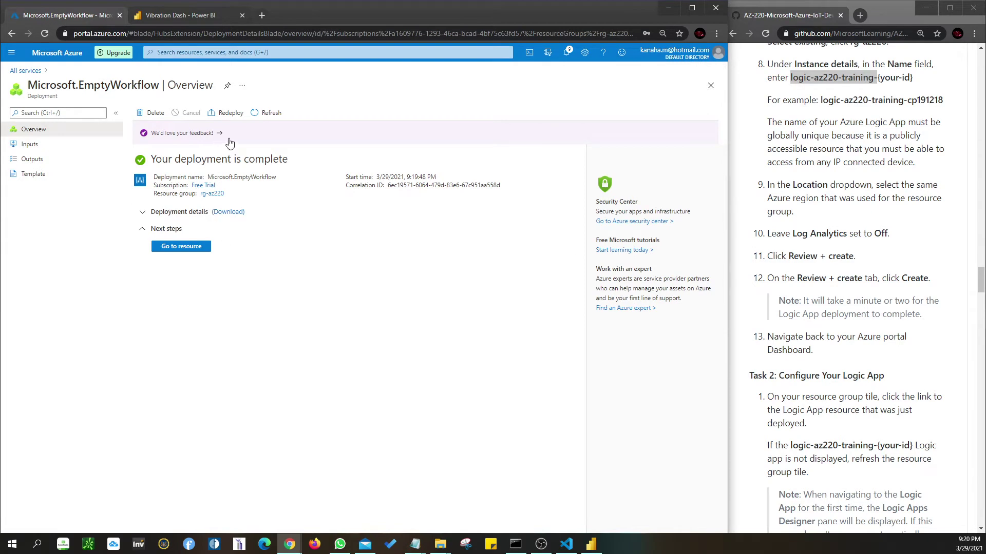
scroll(847, 477, down, 3)
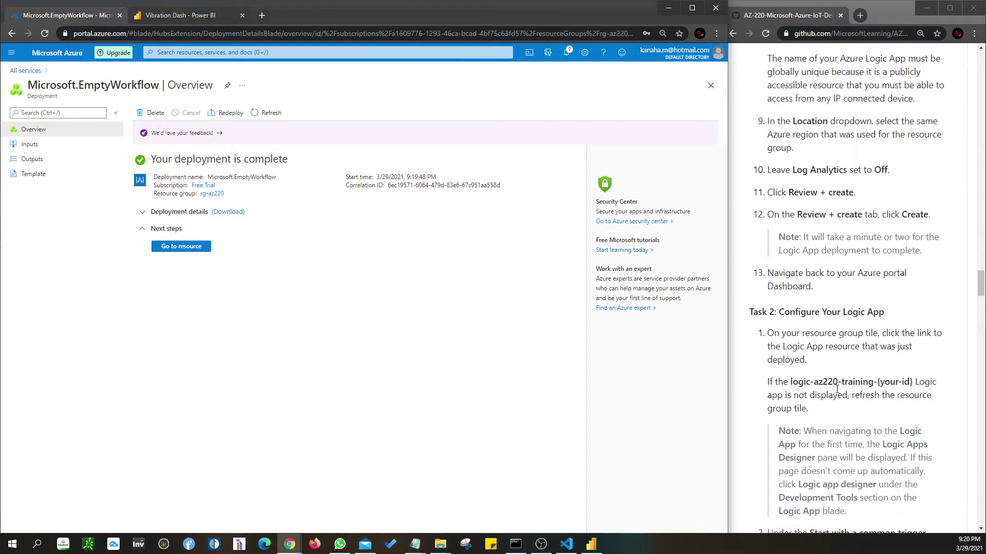
- Return to the AZ-220 dashboard from the portal menu
scroll(837, 390, down, 2)
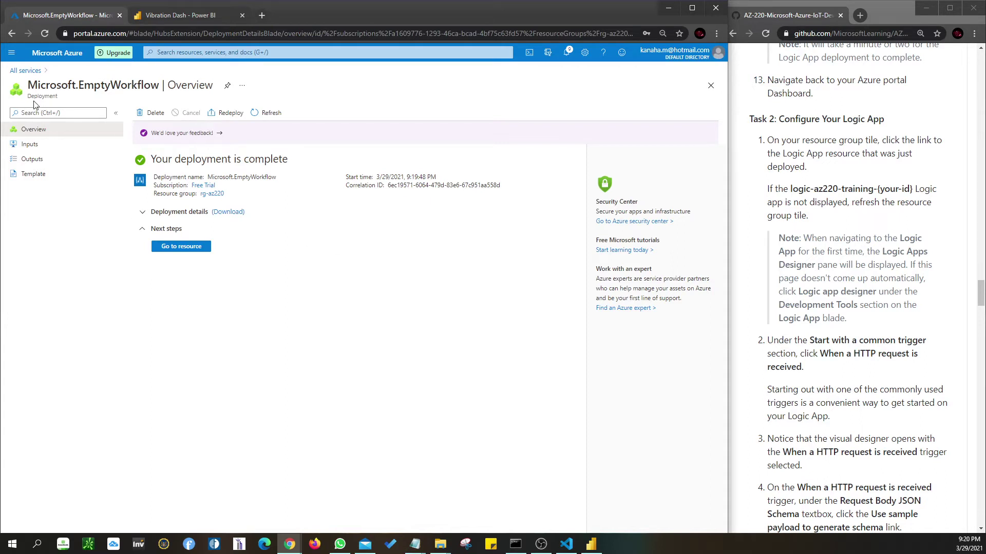
click(11, 53)
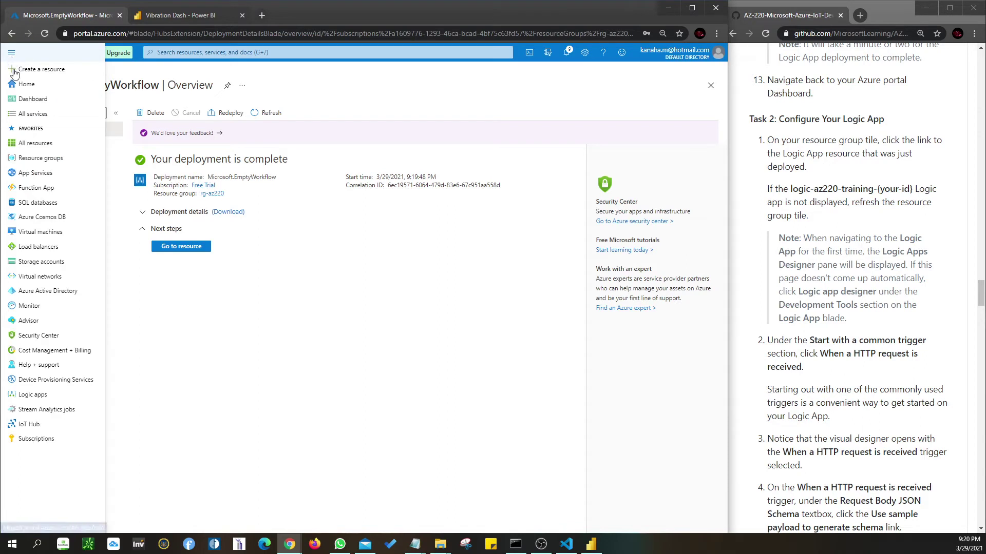
click(28, 97)
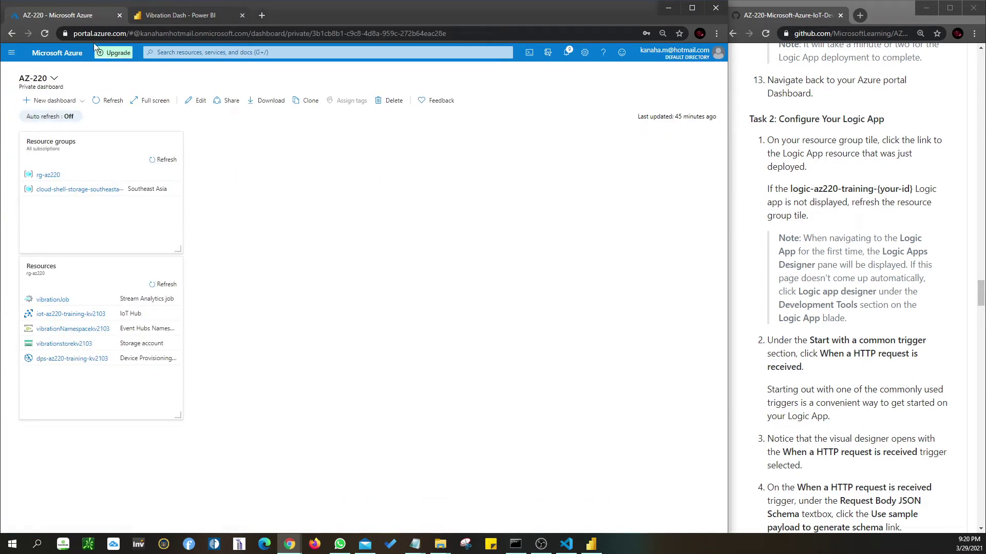
- Refresh the dashboard and open logic-az220-training-kv2103 from the Resources tile
click(103, 105)
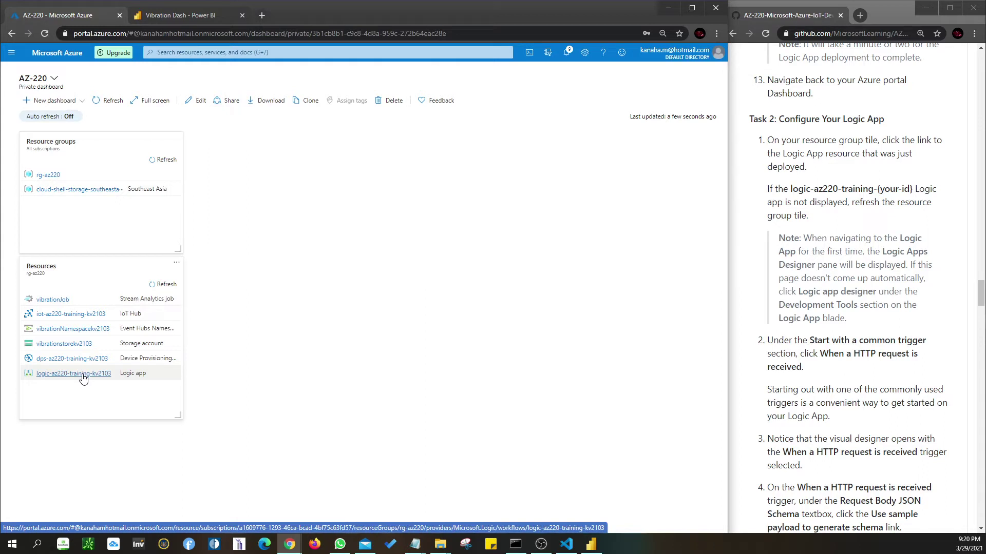
click(83, 379)
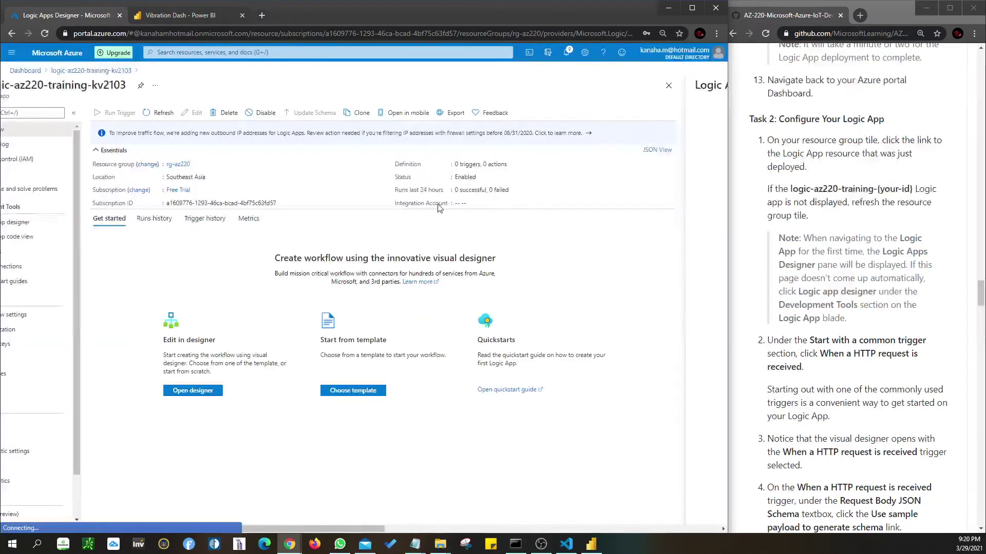
- Scroll the designer down to Templates and choose the Blank Logic App tile
drag(343, 529, 152, 529)
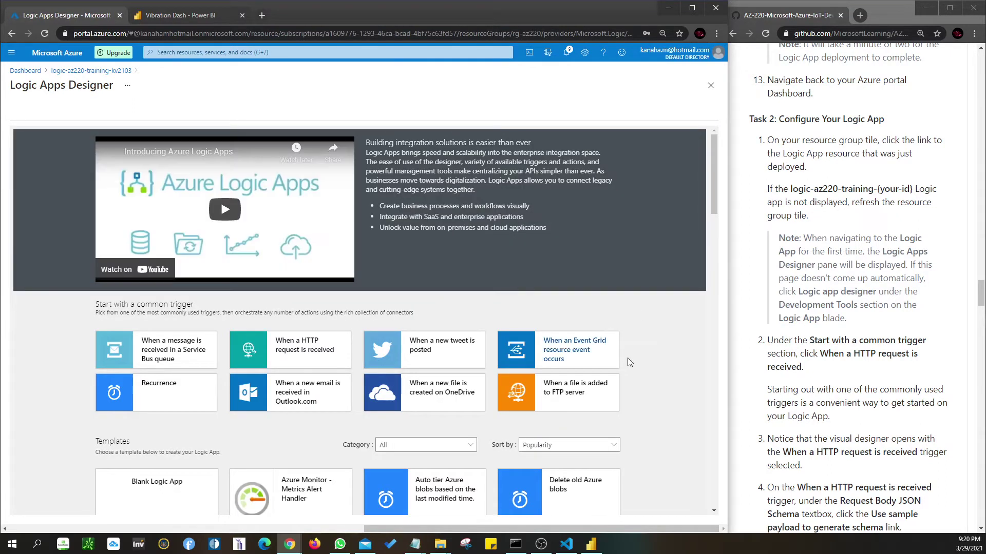
scroll(632, 362, down, 1)
scroll(634, 366, down, 3)
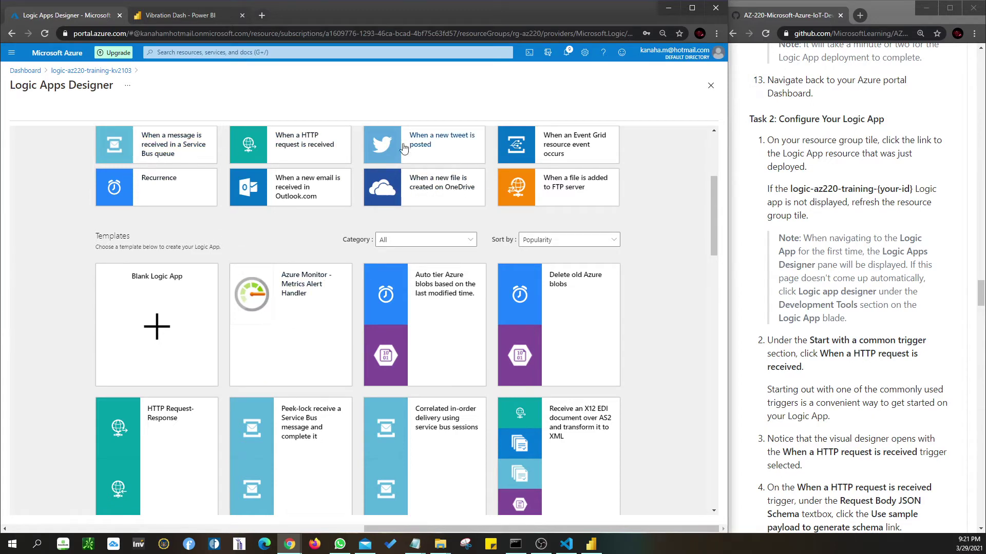
scroll(671, 241, up, 4)
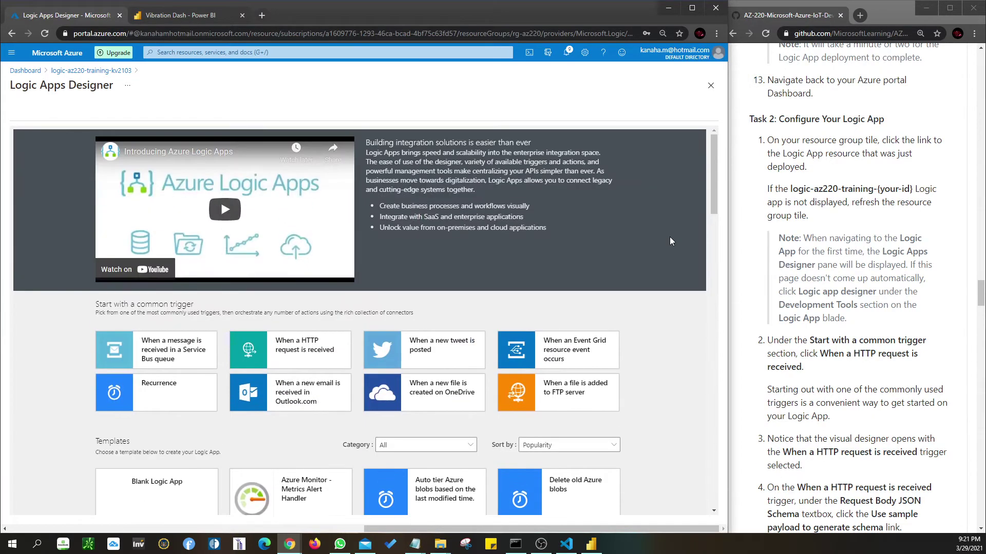
scroll(671, 241, down, 4)
scroll(670, 240, down, 4)
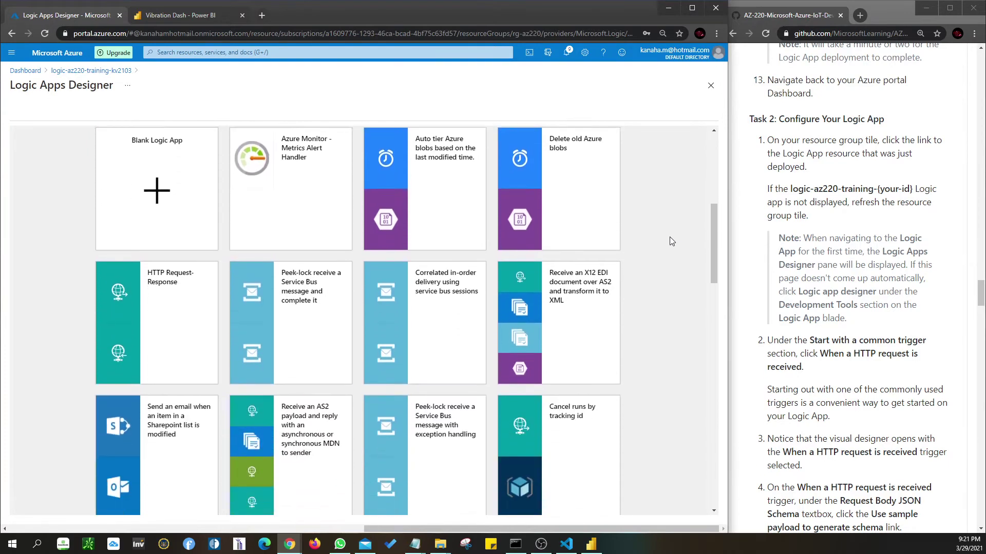
scroll(671, 241, down, 5)
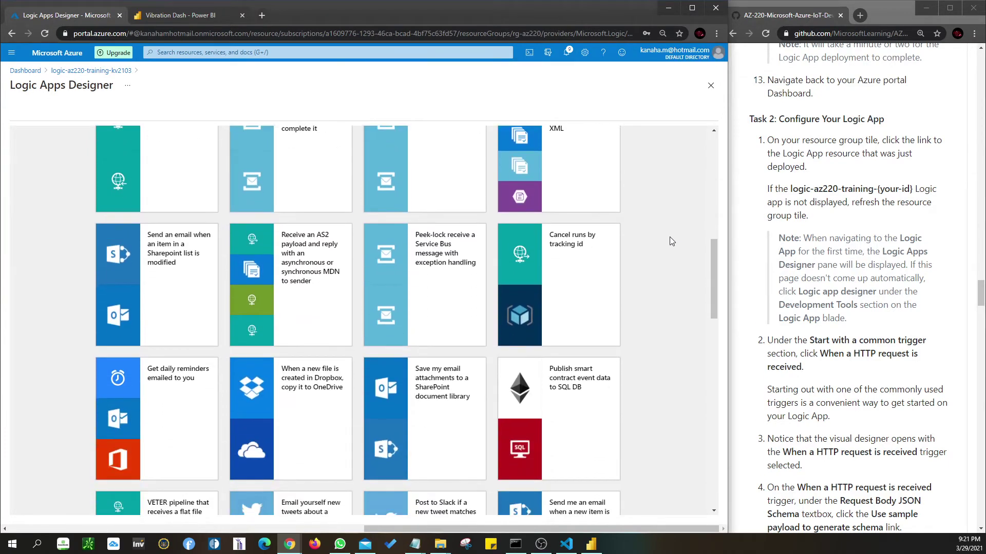
scroll(671, 241, down, 3)
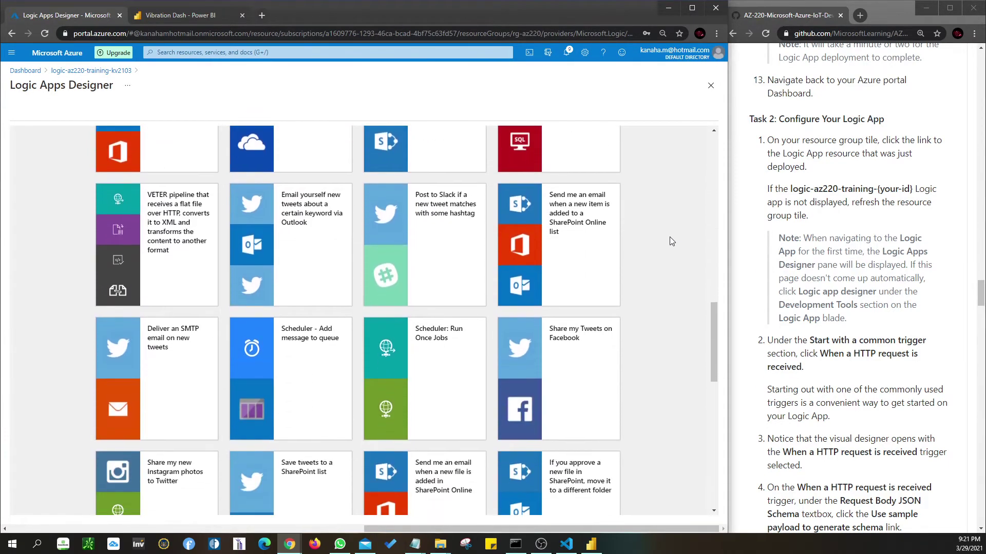
scroll(671, 241, down, 2)
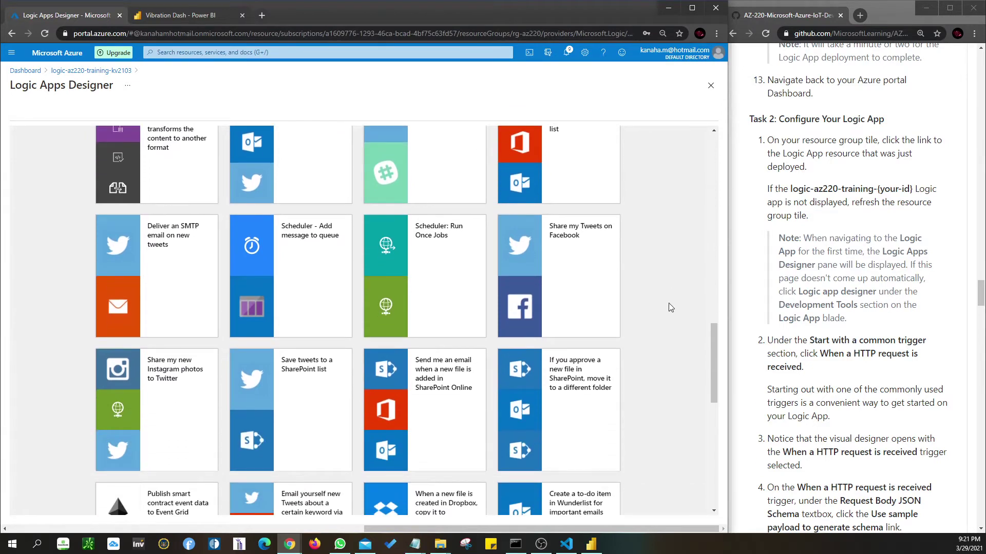
scroll(690, 383, down, 1)
scroll(689, 384, down, 1)
drag(713, 393, 708, 125)
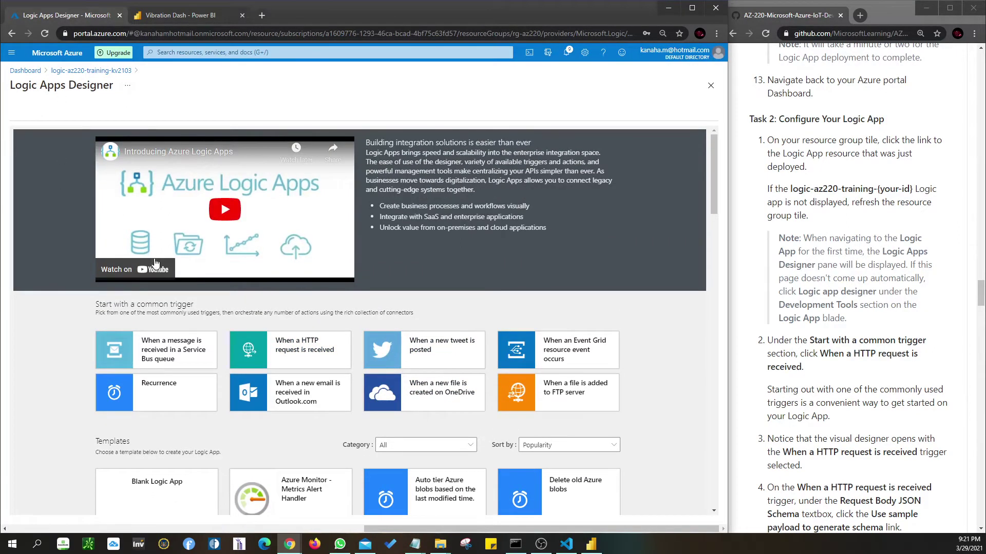
scroll(195, 310, down, 1)
scroll(195, 310, down, 2)
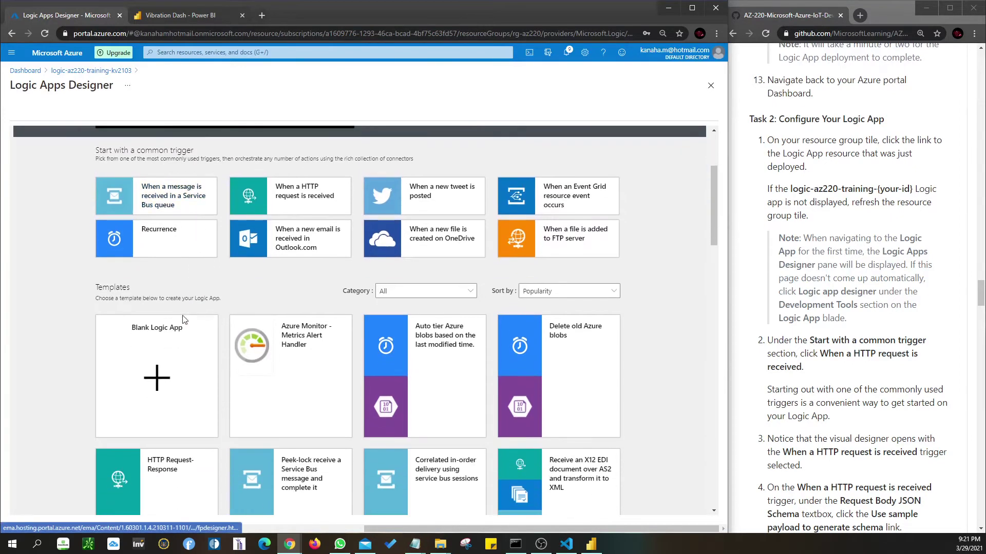
click(157, 378)
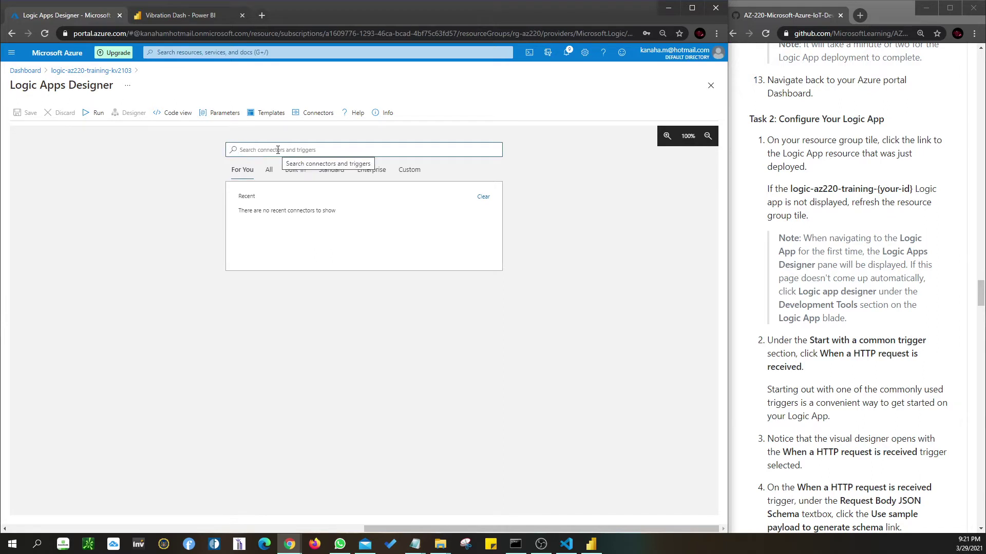
- Search connectors for 'http request' and add the When a HTTP request is received trigger
text(http)
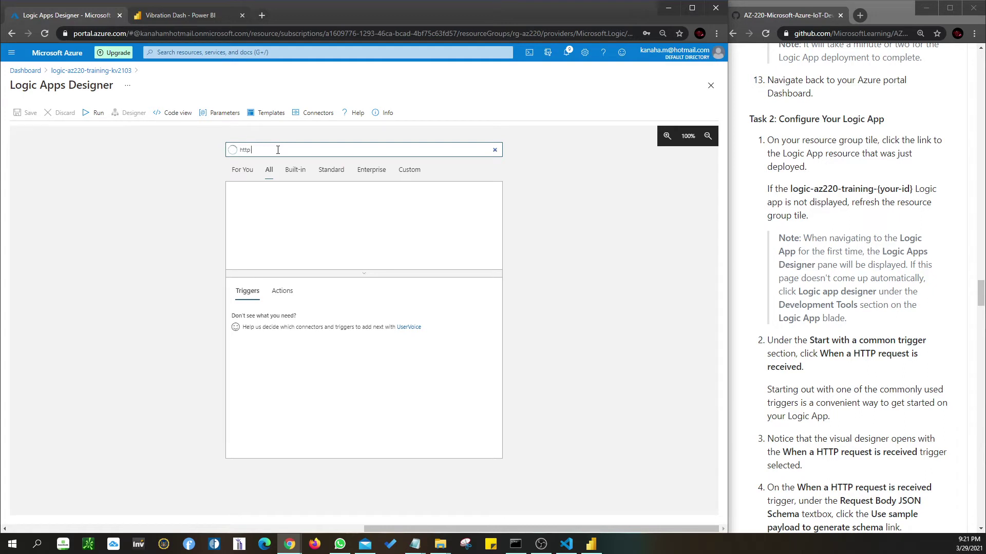
text( request)
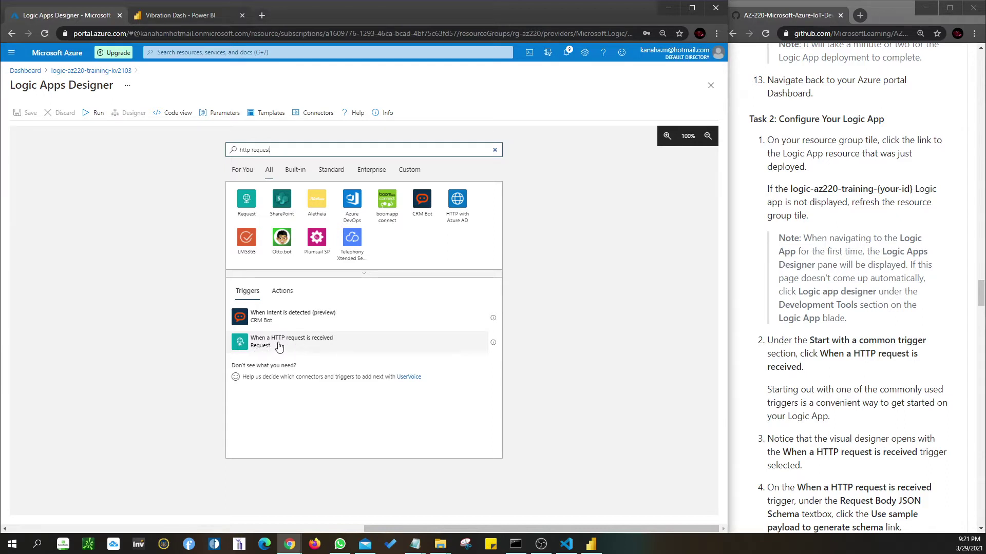
click(241, 347)
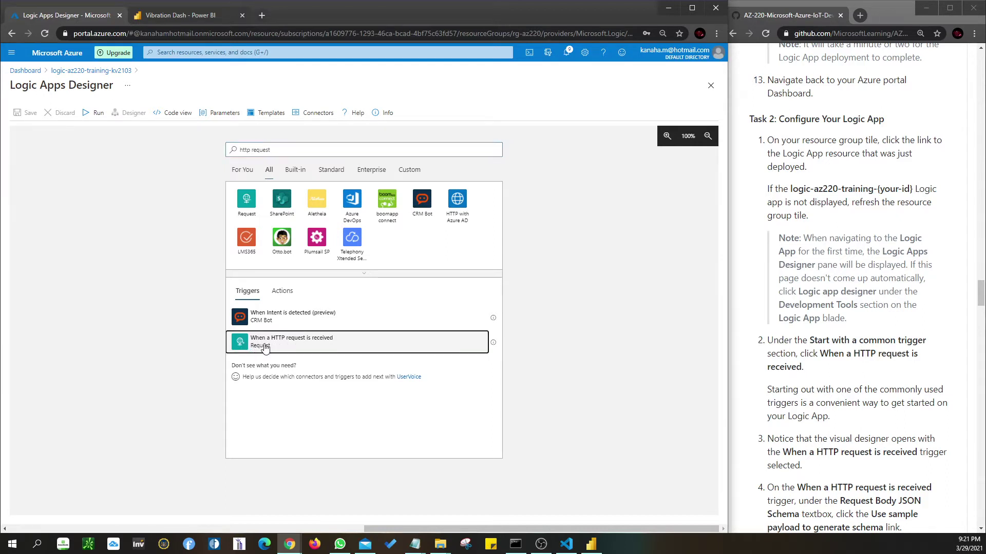
scroll(864, 365, down, 4)
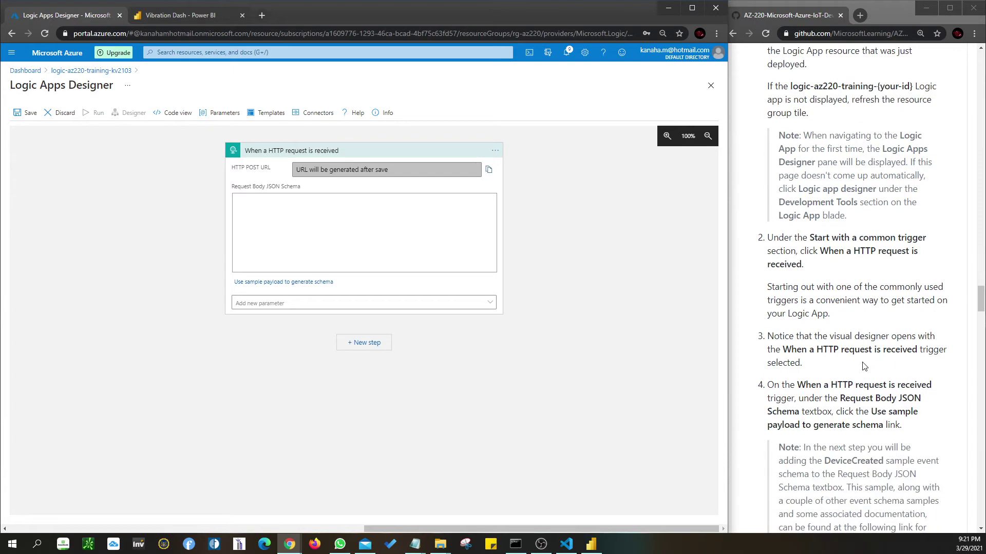
scroll(864, 366, down, 2)
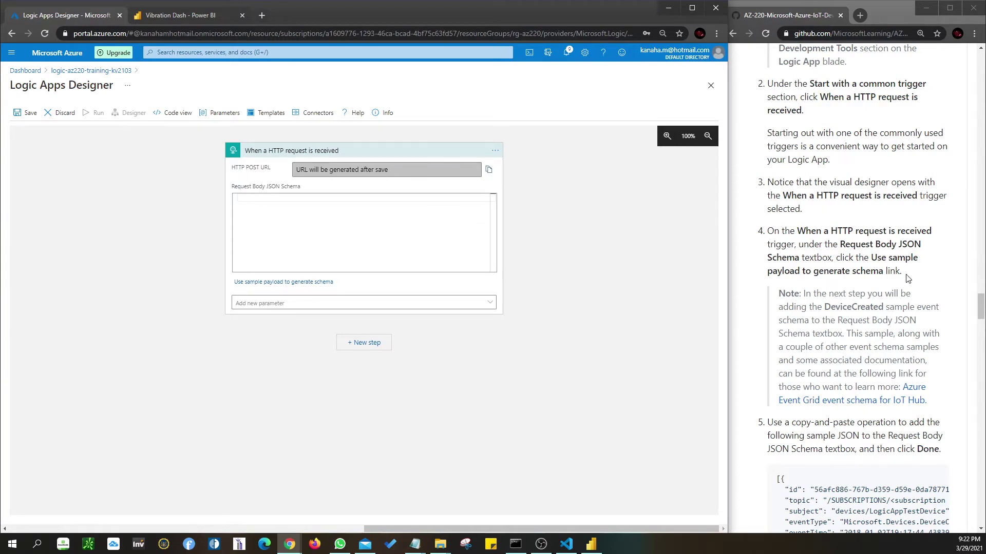
scroll(908, 277, down, 1)
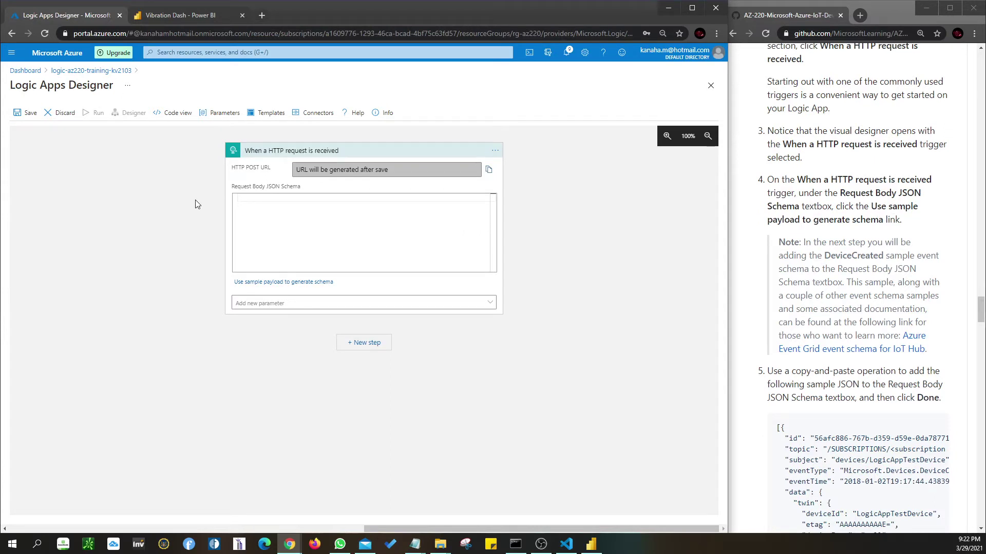
- Try the trigger's sample payload entry, then close it still empty
click(238, 282)
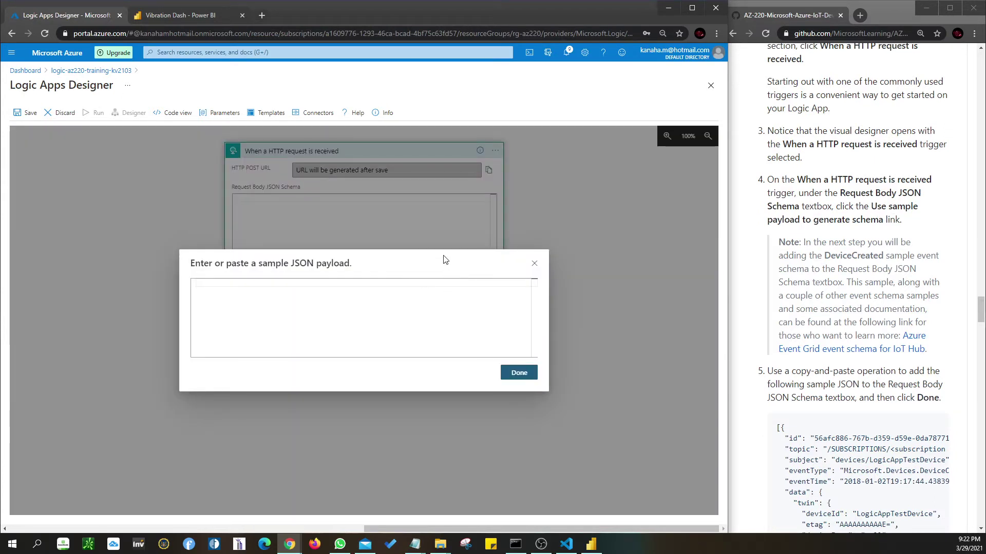
click(331, 311)
click(520, 373)
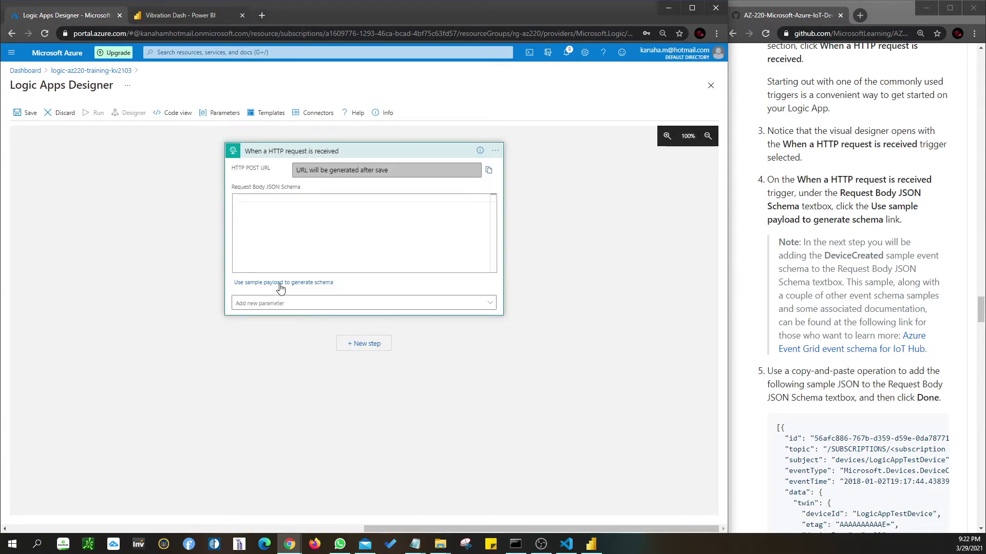
click(301, 283)
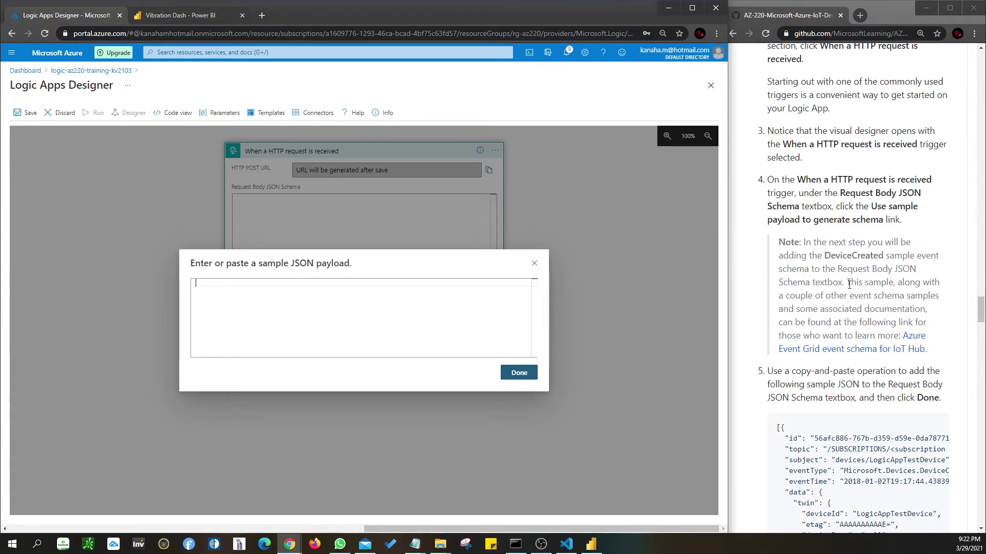
text(s)
key(BackSpace)
click(532, 262)
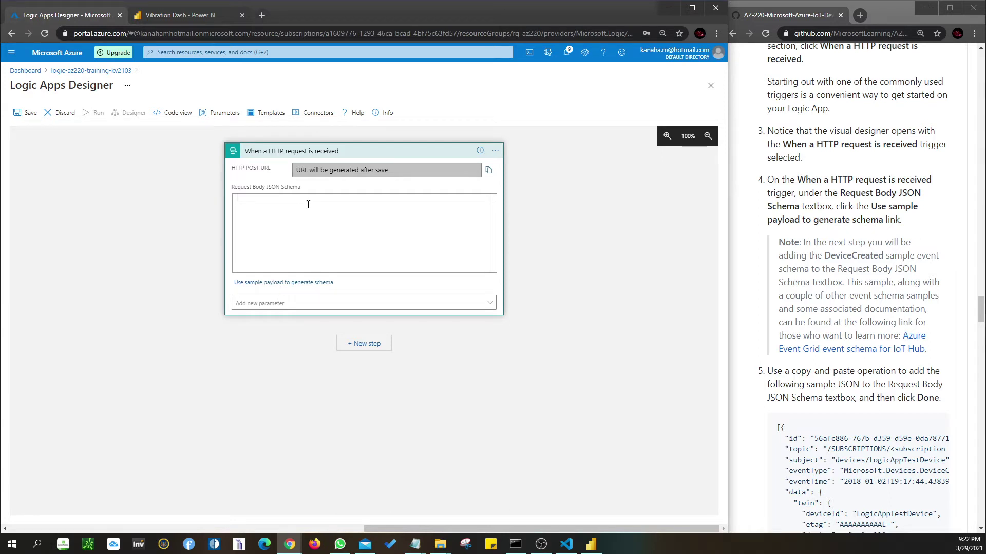
- Paste the lab's sample device event JSON and generate the Request Body schema from it
click(250, 288)
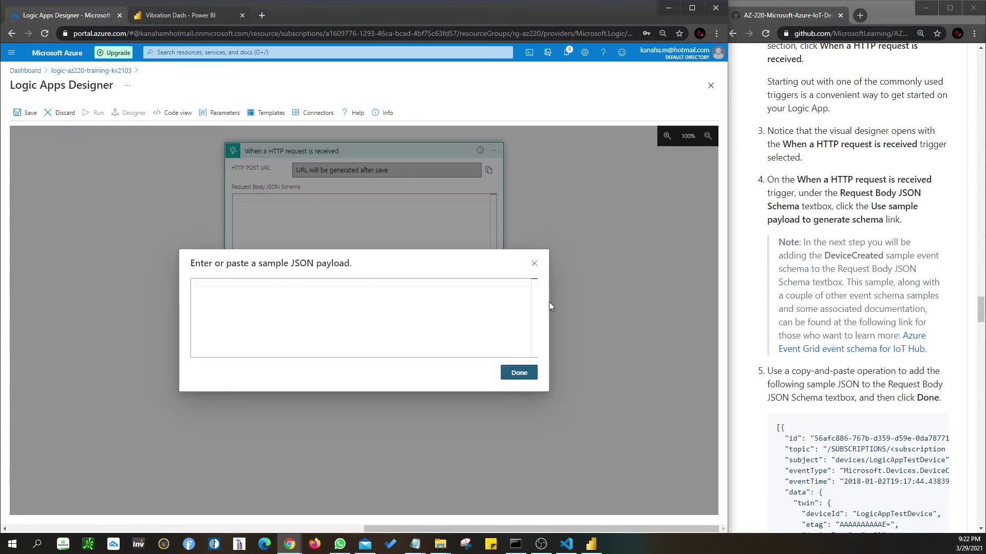
scroll(782, 290, down, 3)
drag(777, 273, 800, 425)
scroll(816, 324, down, 2)
scroll(815, 324, down, 4)
click(423, 300)
key(ctrl+v)
click(519, 378)
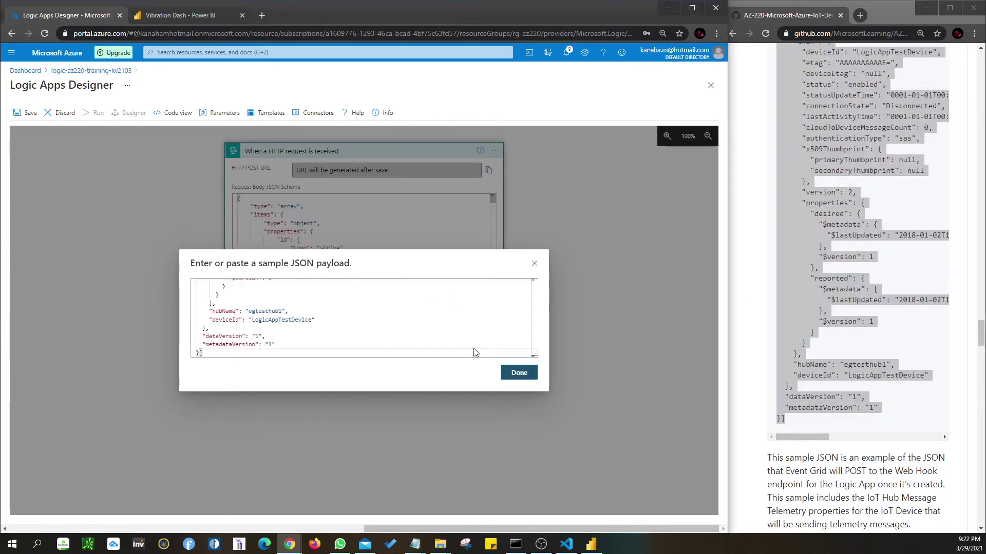
scroll(836, 319, down, 2)
scroll(836, 319, down, 3)
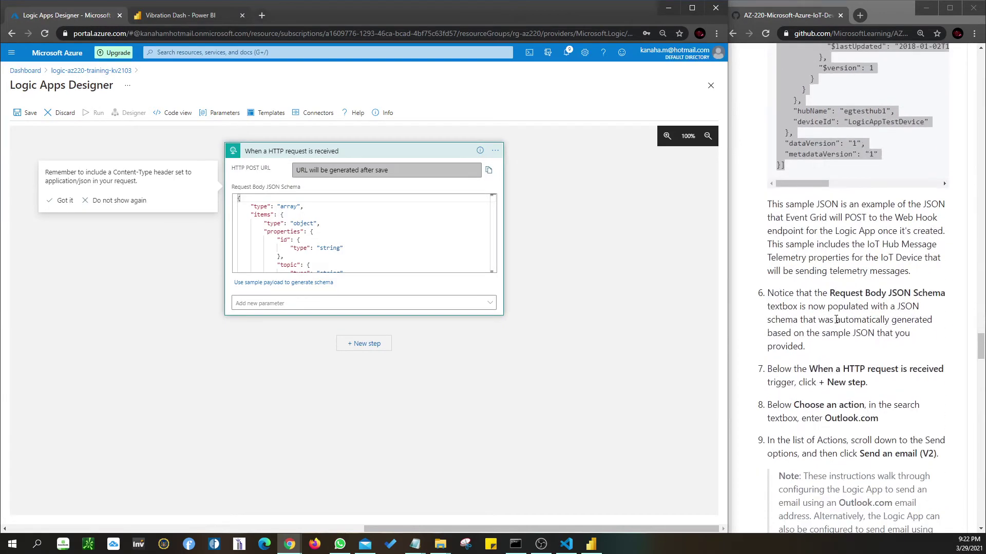
scroll(835, 320, down, 1)
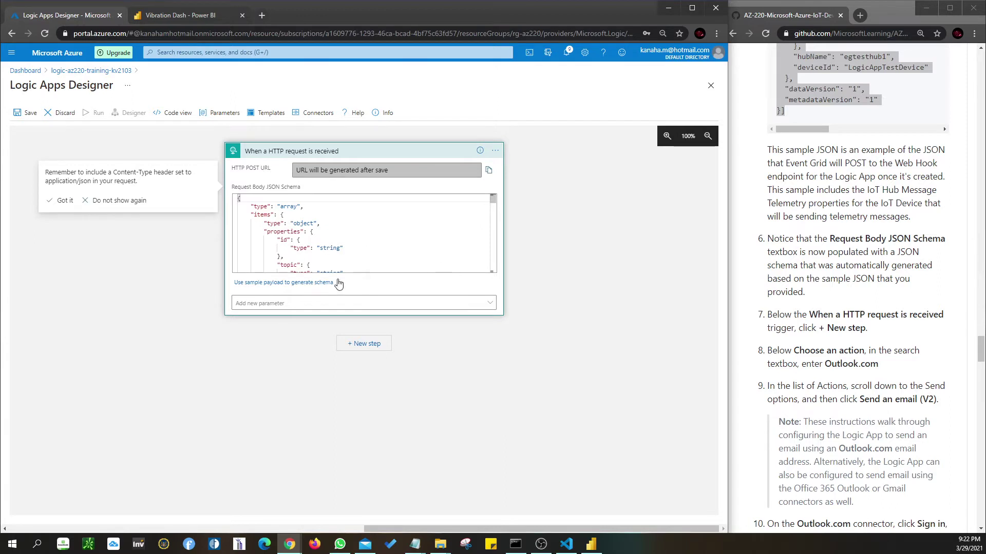
click(287, 303)
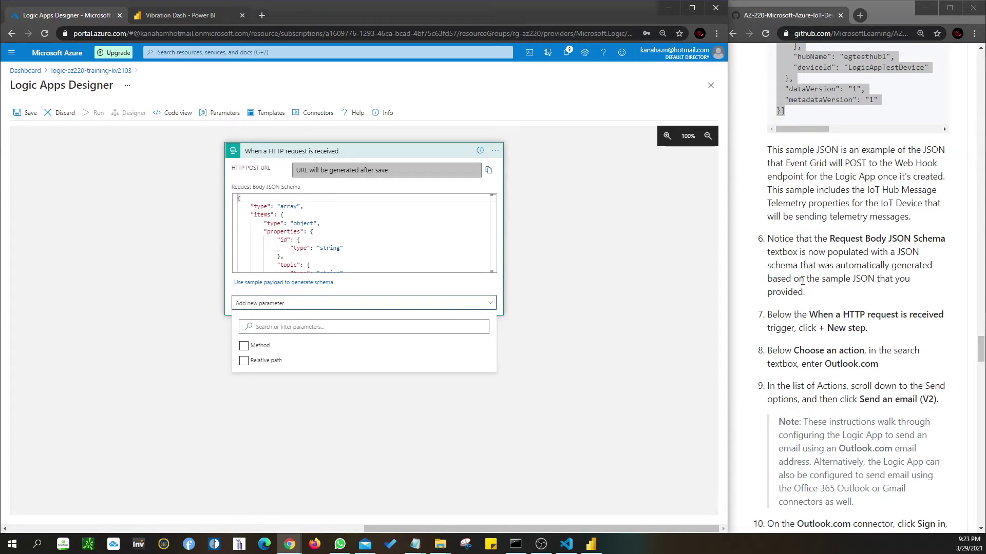
scroll(867, 280, up, 12)
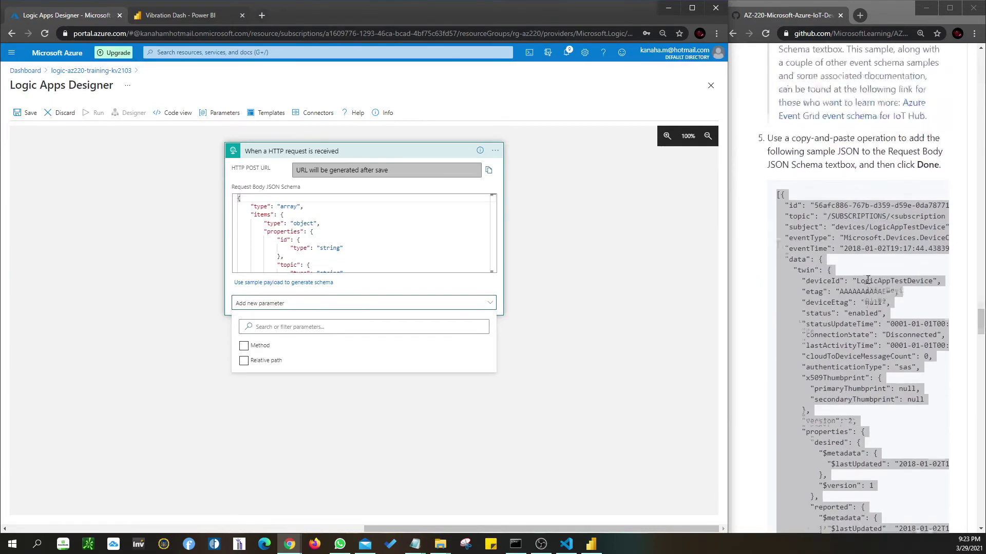
scroll(867, 279, up, 4)
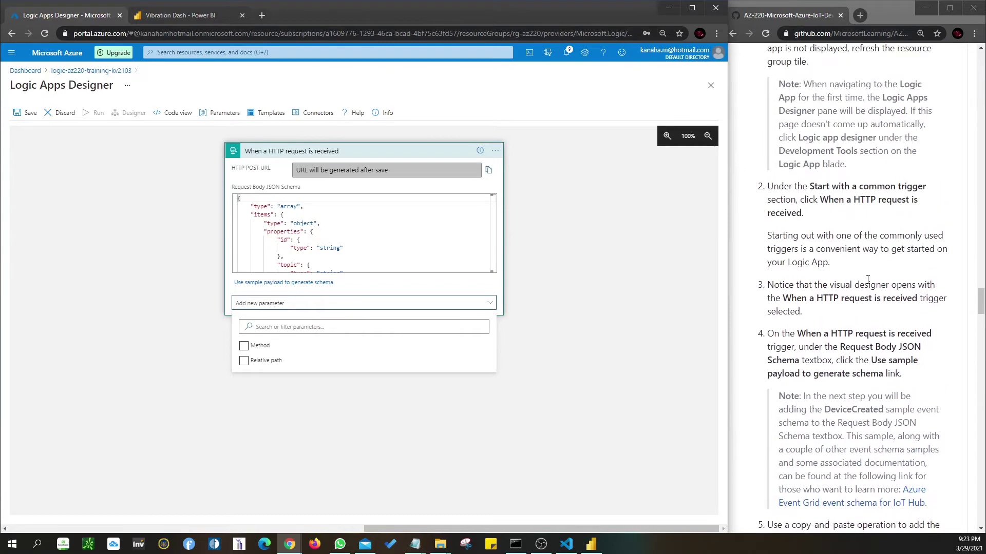
scroll(867, 280, up, 3)
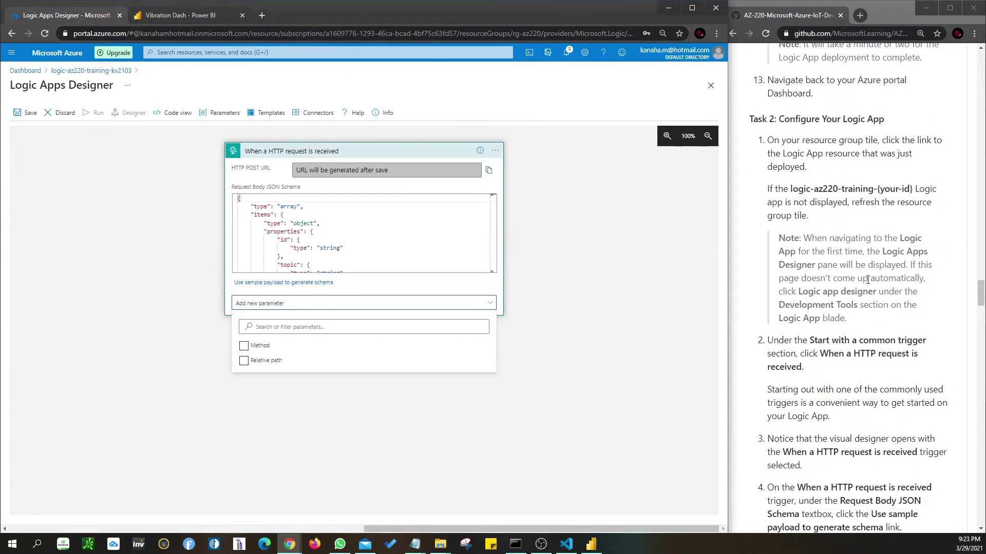
scroll(867, 279, down, 10)
scroll(867, 279, up, 5)
scroll(867, 280, down, 10)
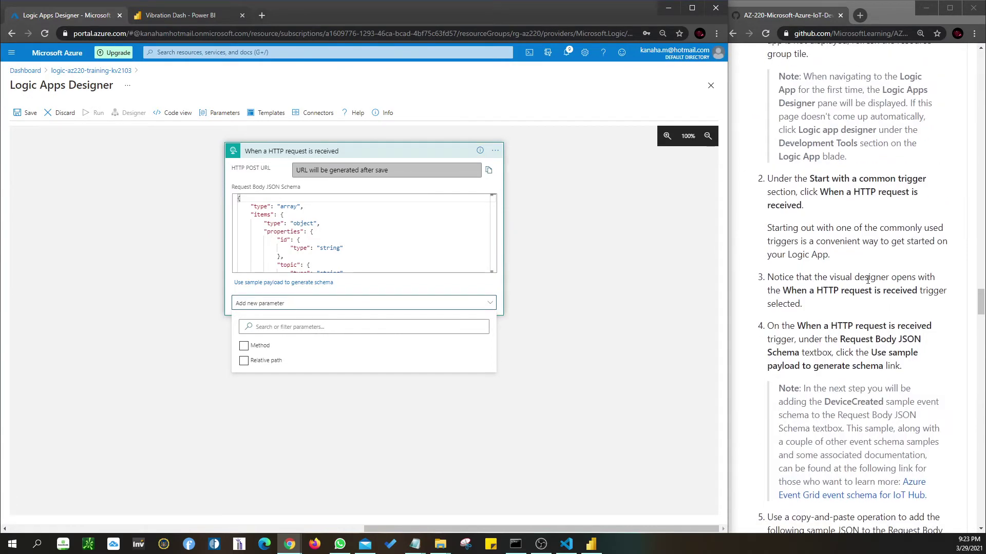
scroll(867, 279, down, 4)
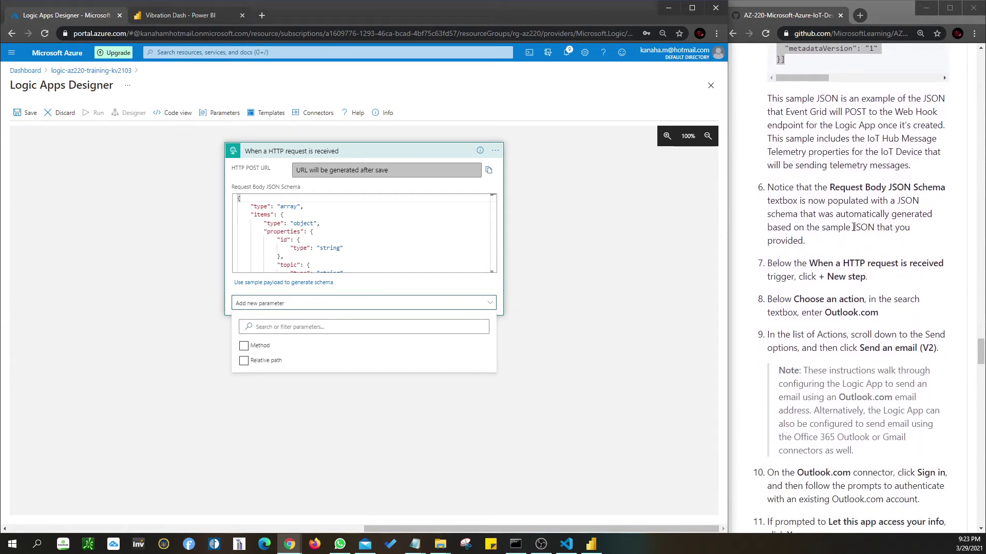
click(860, 214)
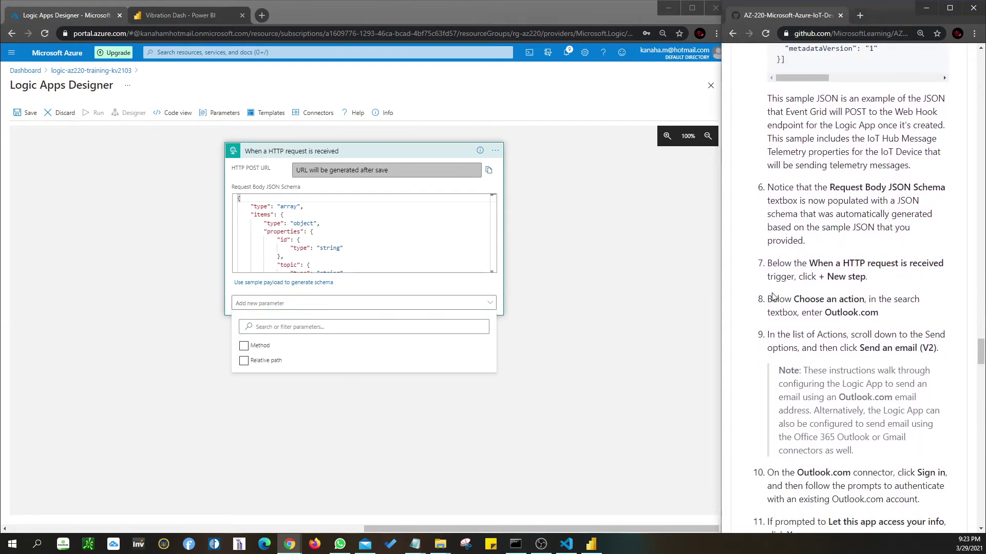
click(311, 309)
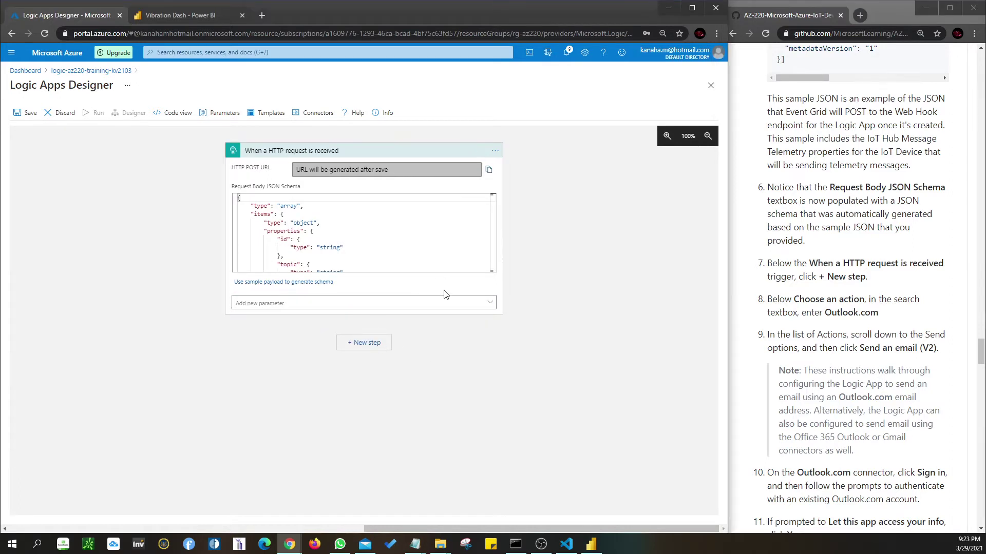
- Add a new step after the HTTP trigger and check the lab's Choose an action instruction
click(364, 343)
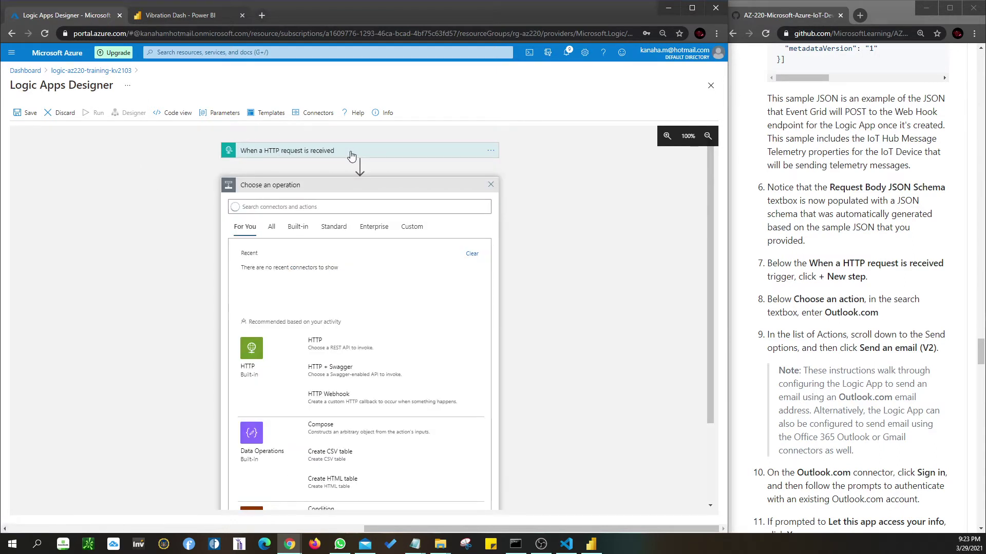
scroll(347, 275, down, 1)
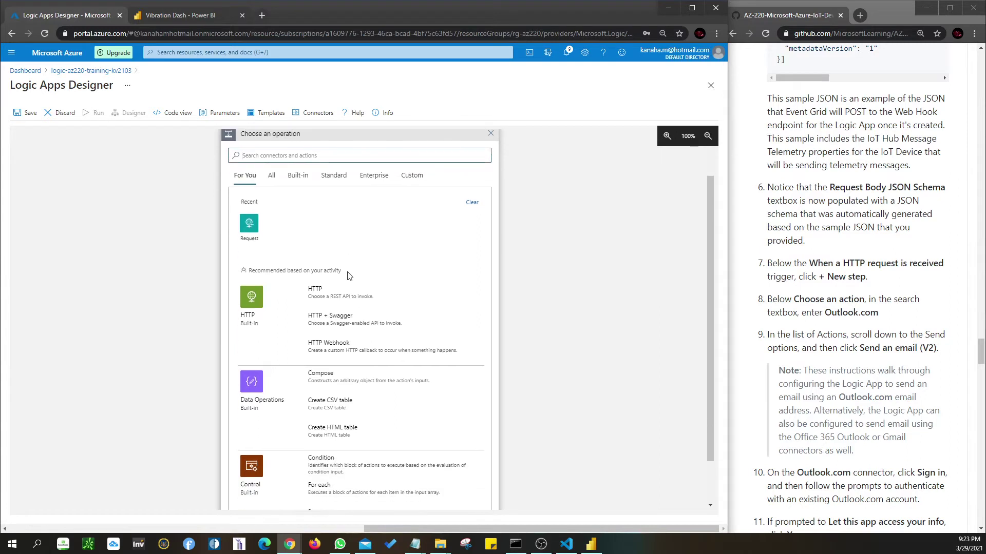
scroll(349, 275, up, 1)
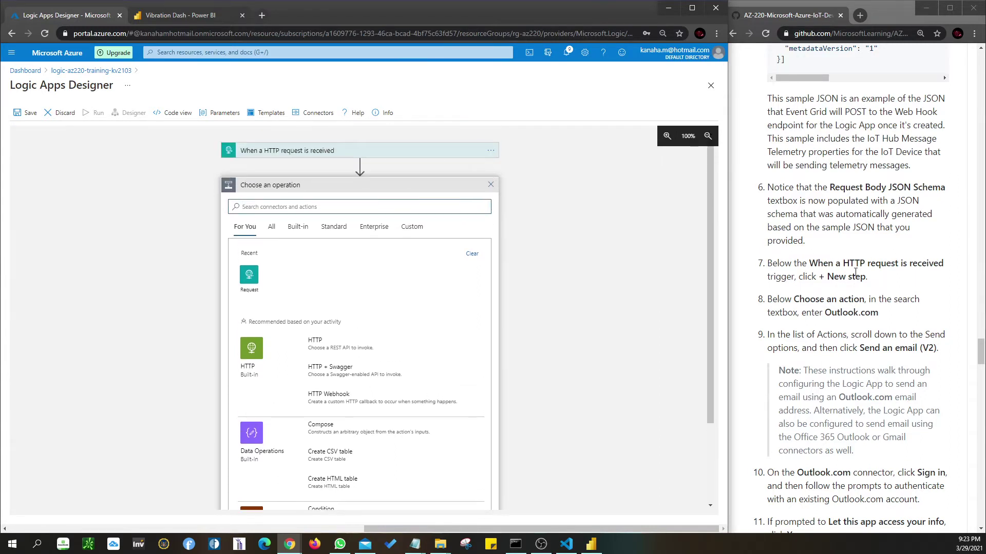
scroll(866, 293, down, 1)
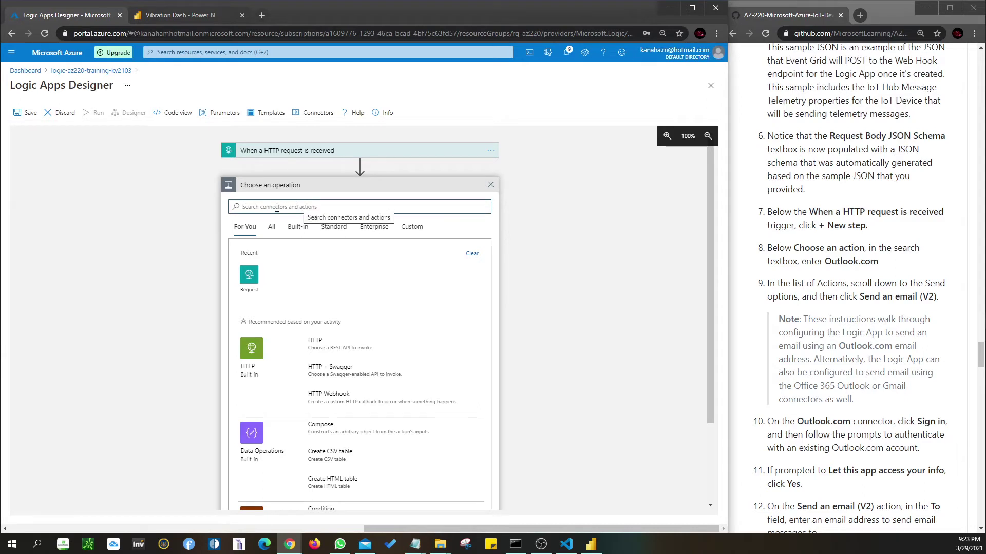
drag(865, 248, 792, 250)
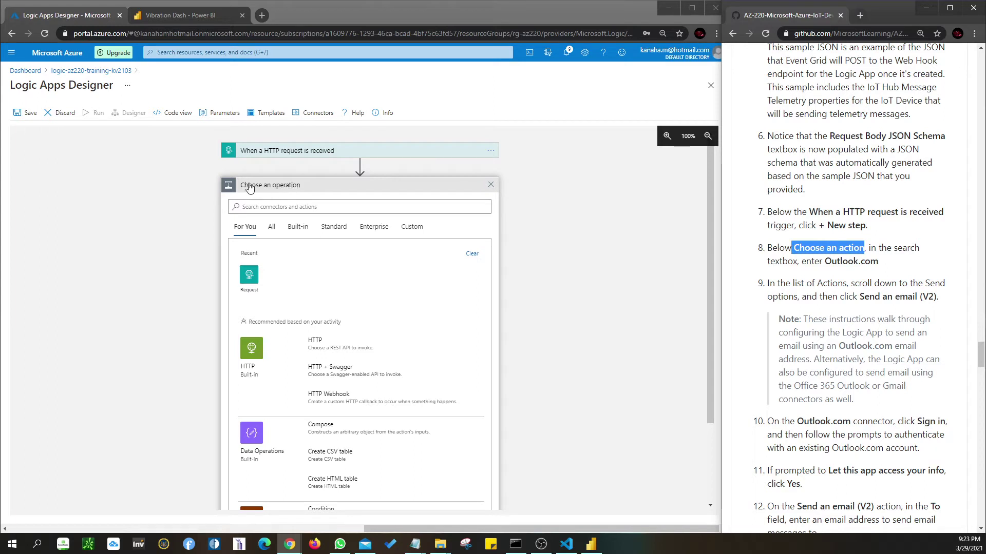
- Search operations for 'gmail' instead of 'outlook.com' to list Gmail actions like Send email (V2)
click(284, 210)
text(ou)
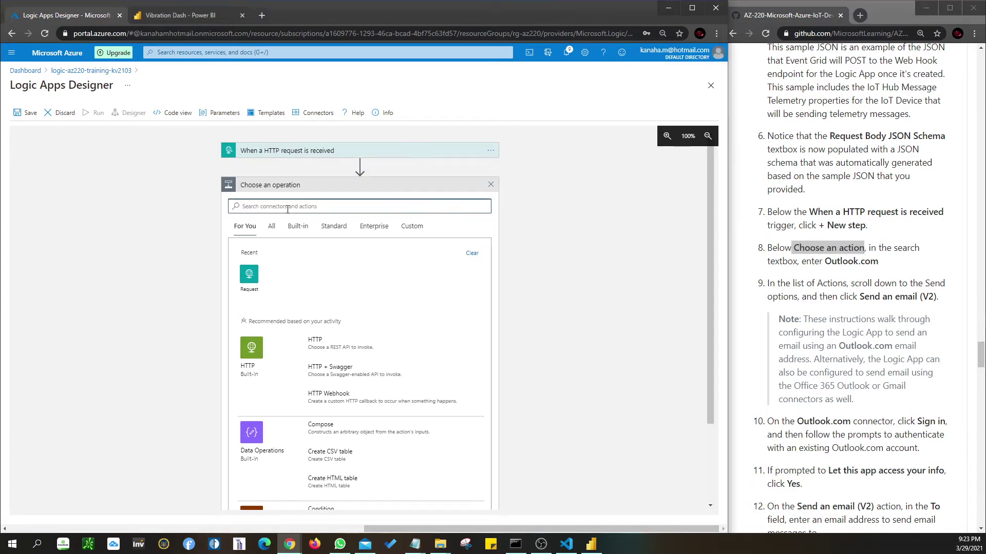
text(tlo)
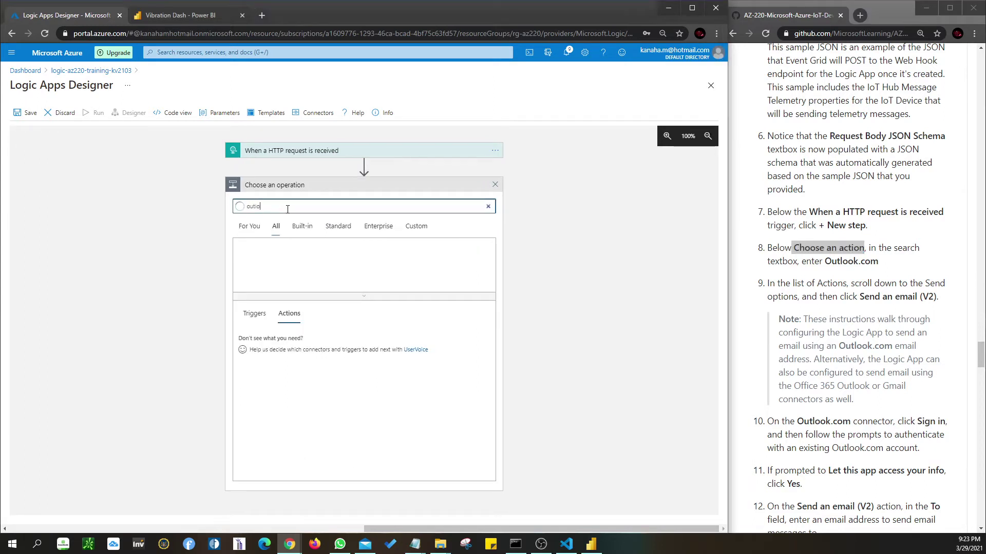
text(ok.com)
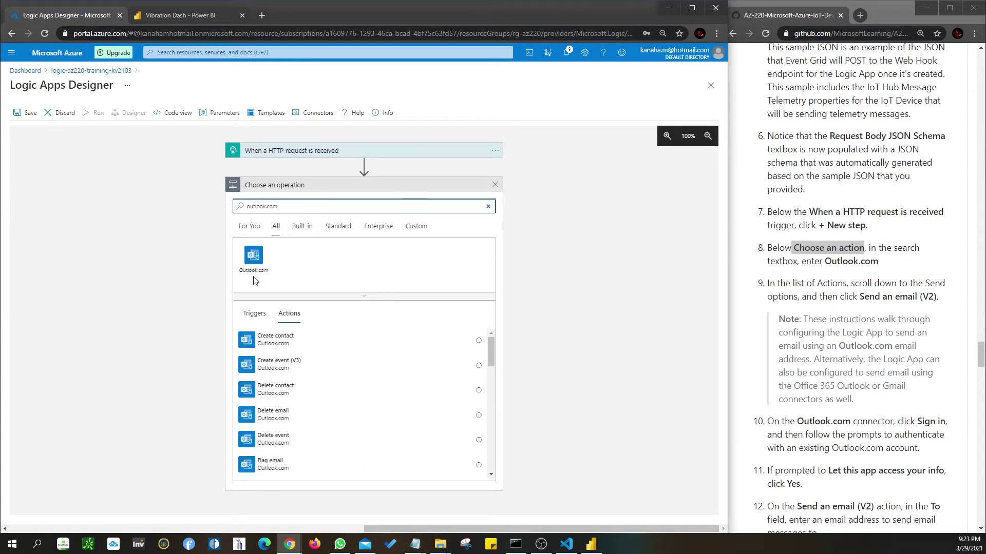
key(ctrl+a)
text(gmail)
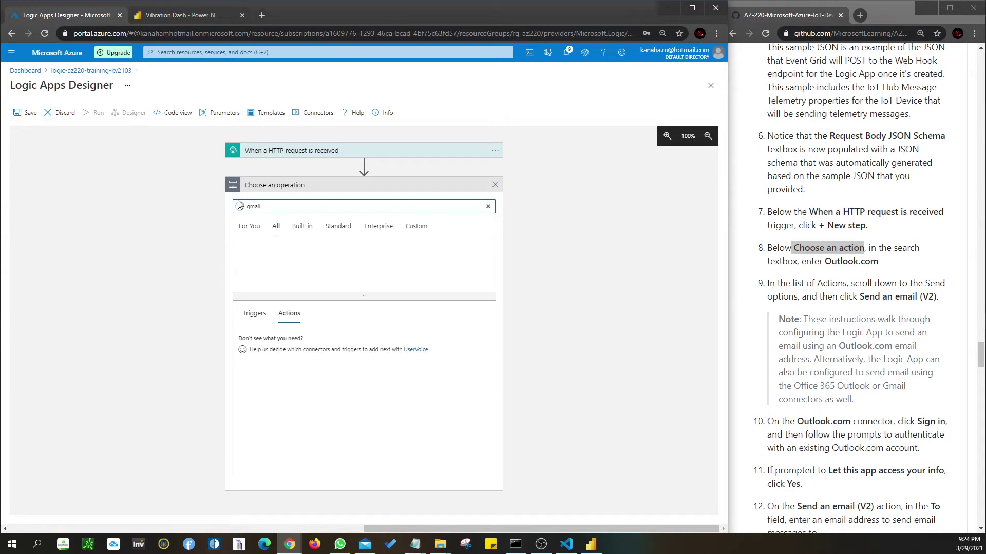
drag(879, 261, 825, 262)
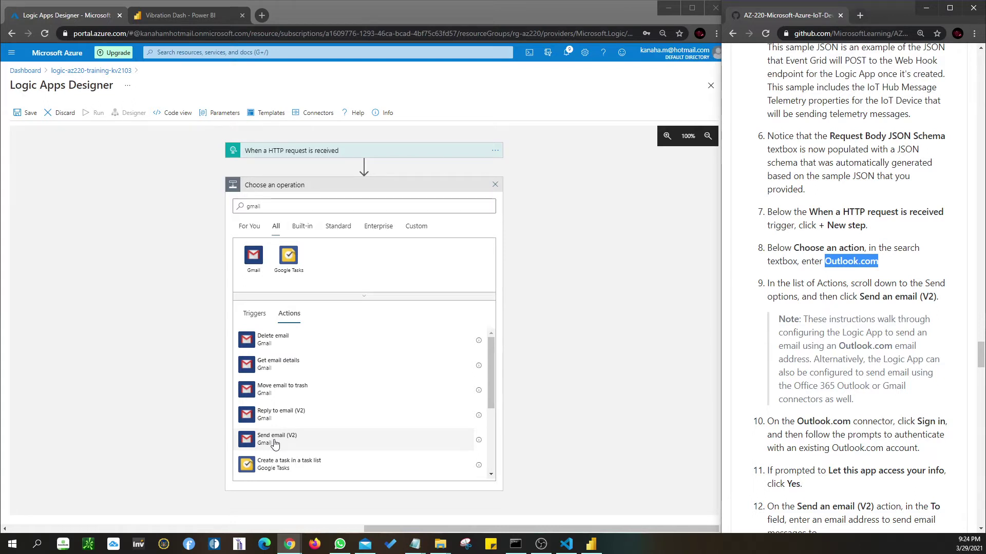
click(275, 443)
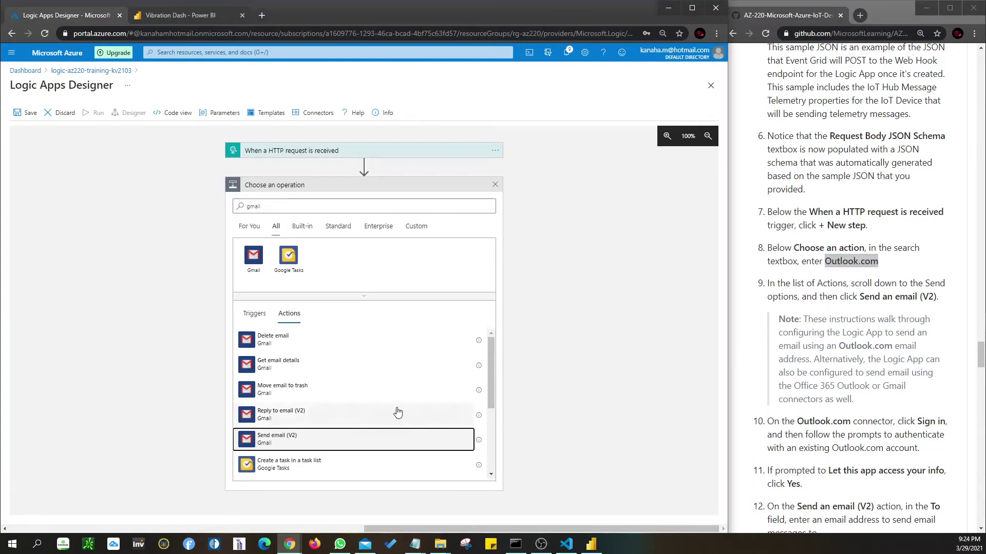
scroll(354, 406, down, 1)
- Add Gmail Send email (V2), name its connection after the account with the default shared application, and sign in
click(354, 404)
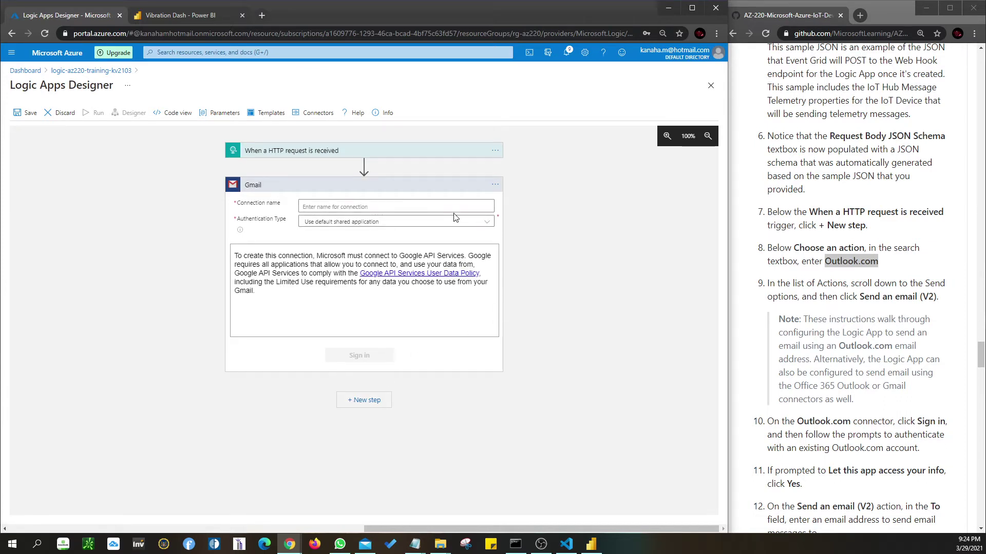
scroll(902, 369, down, 1)
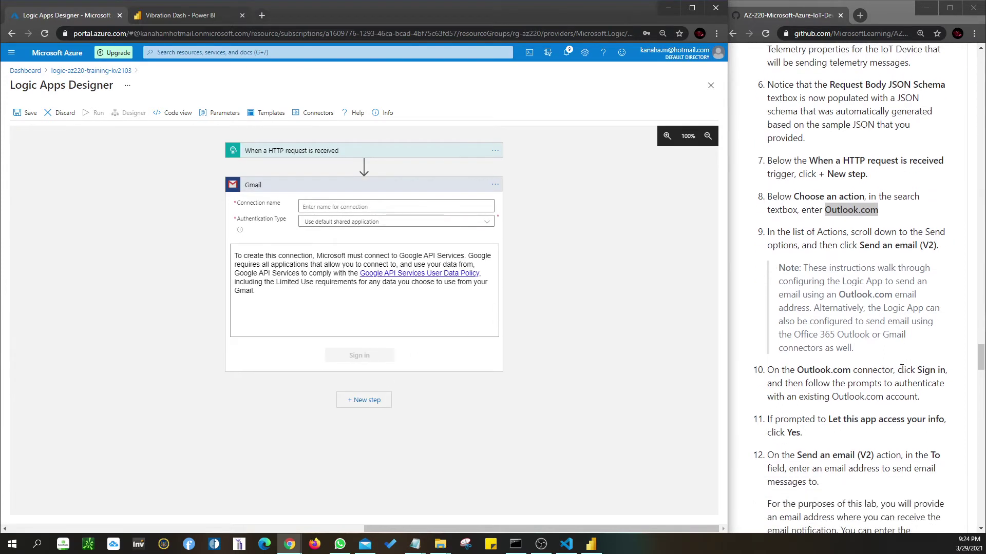
scroll(902, 370, down, 1)
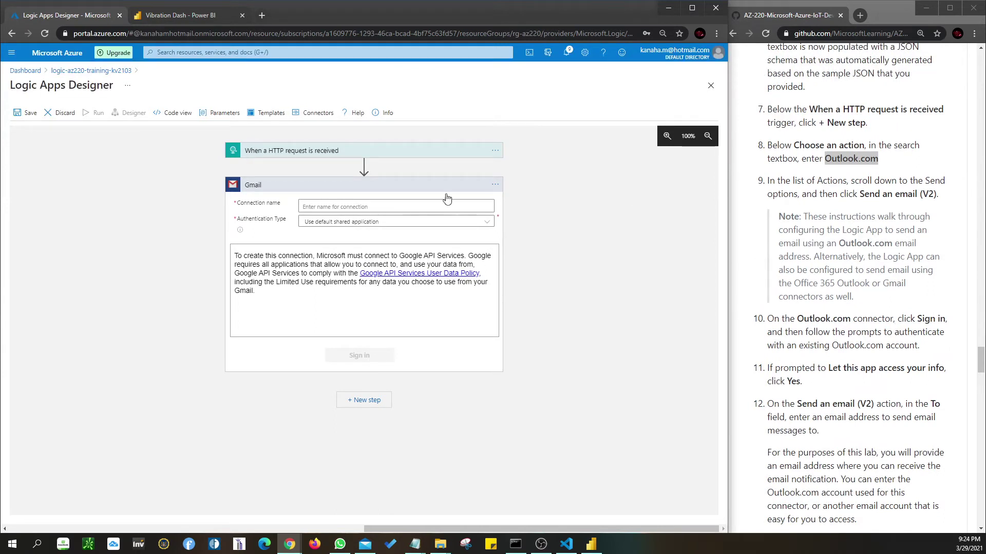
click(333, 206)
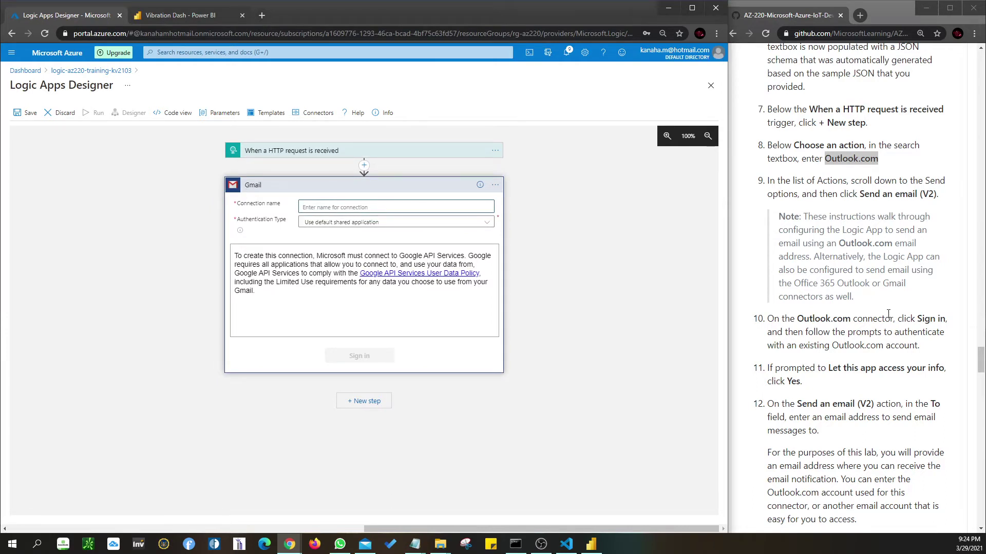
click(312, 223)
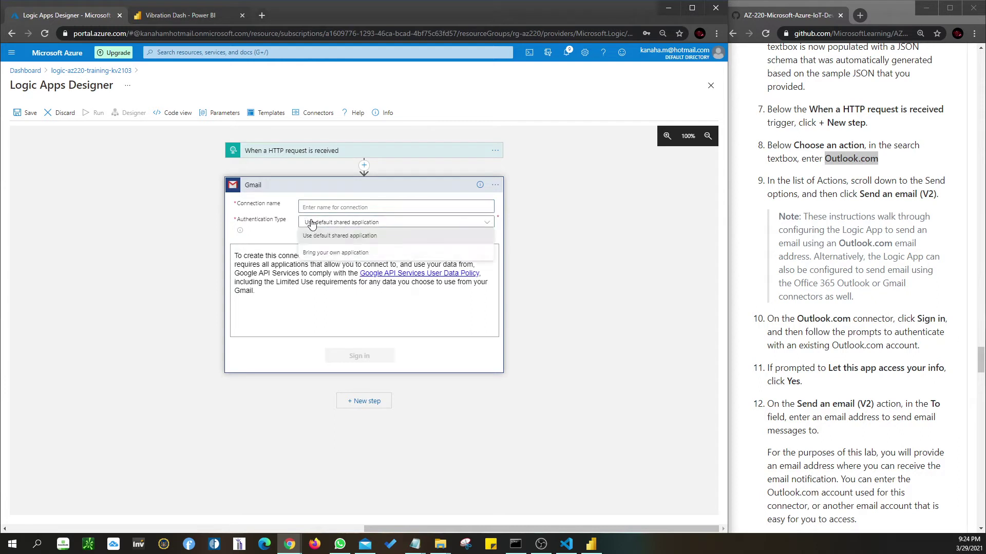
click(348, 237)
click(356, 206)
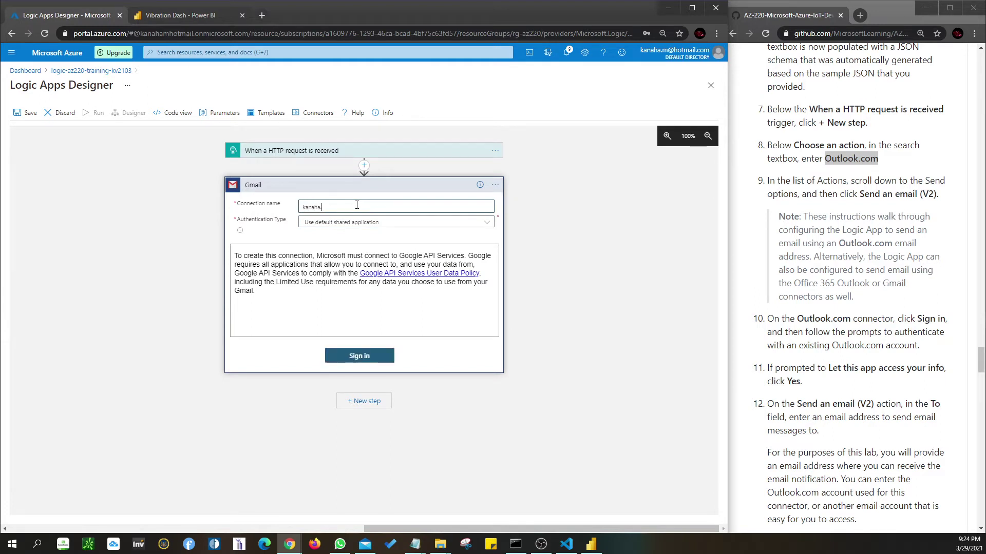
click(358, 356)
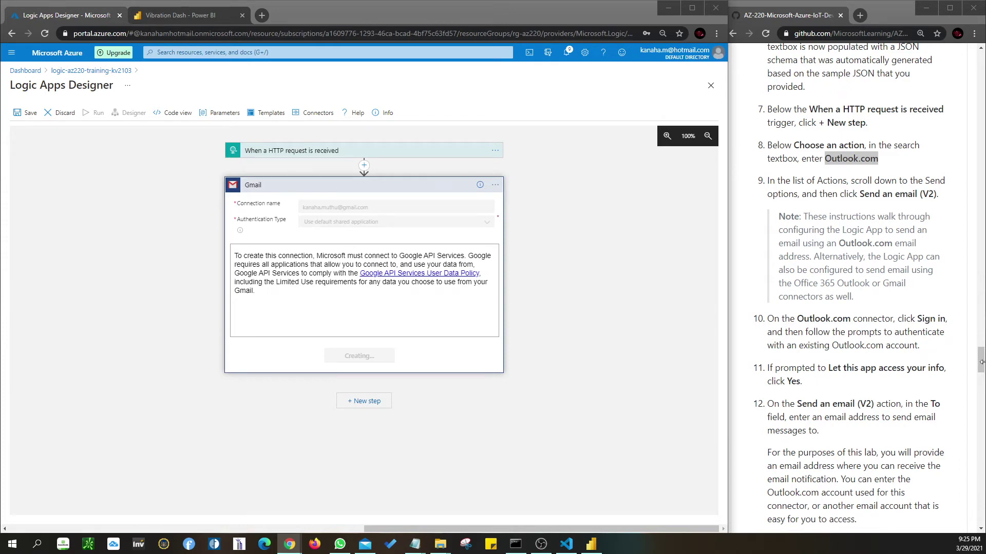
- Review the app access step in the lab instructions
click(825, 358)
scroll(825, 355, down, 1)
scroll(825, 354, down, 1)
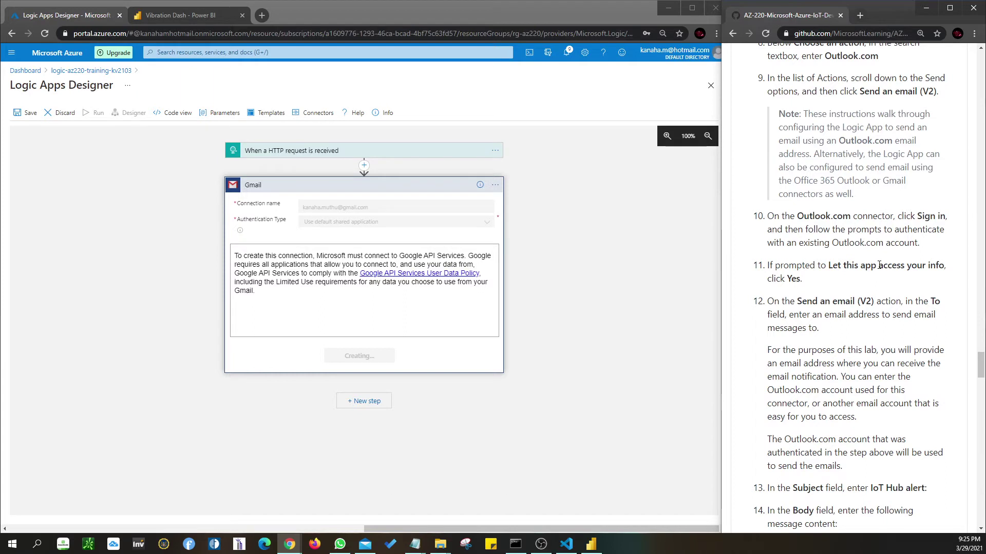
drag(827, 265, 829, 280)
- Enter the Gmail account's e-mail address as the email recipient in To
click(833, 265)
scroll(817, 283, down, 1)
scroll(817, 283, down, 1)
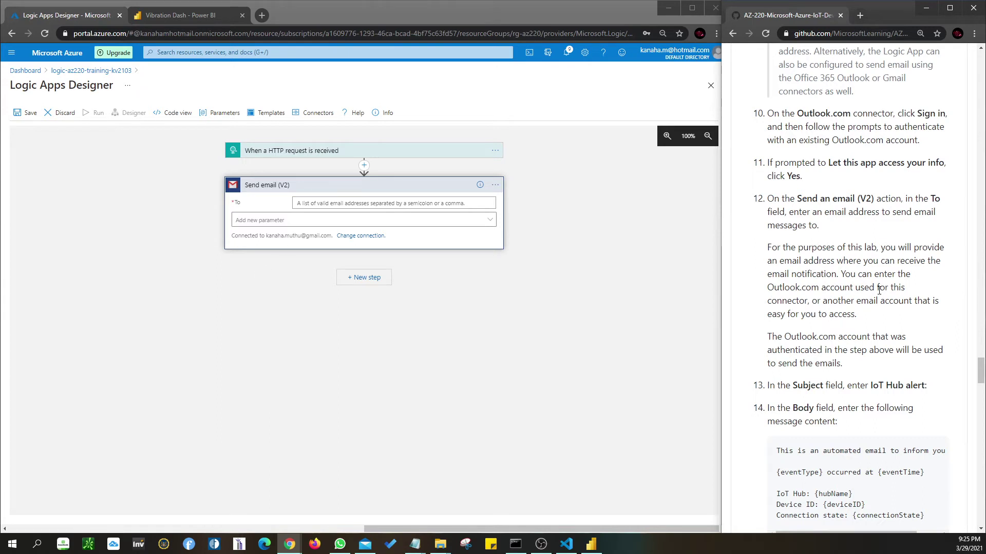
scroll(916, 300, down, 2)
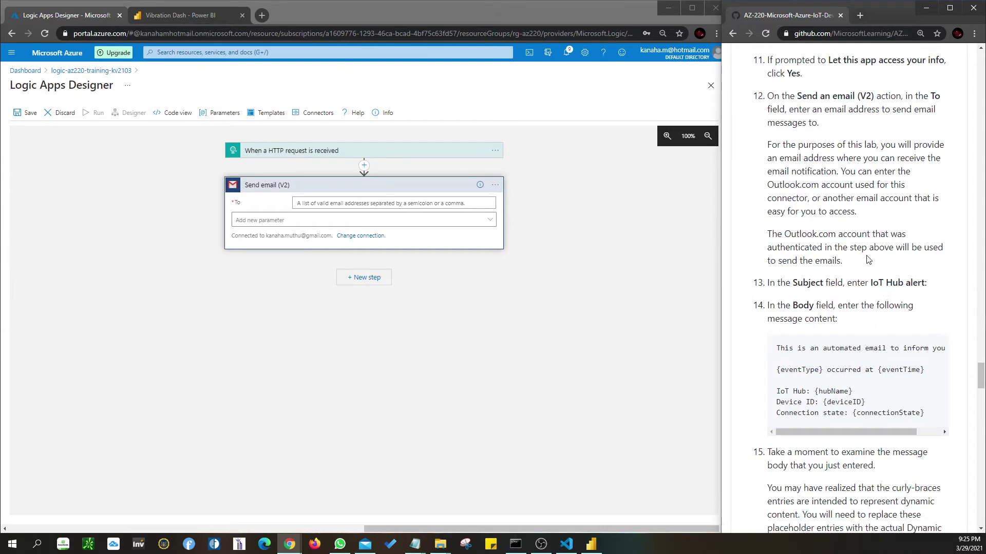
click(364, 204)
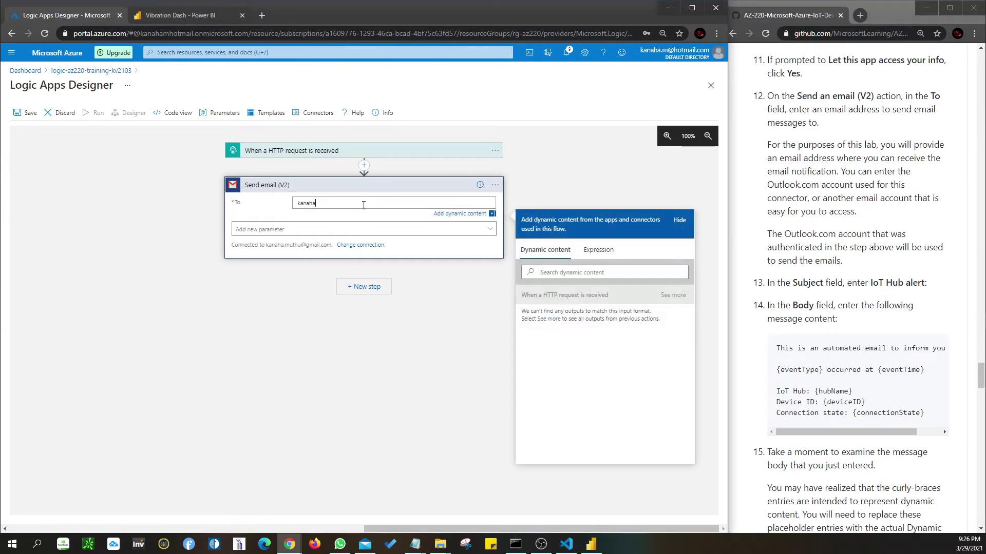
- Add Subject and Body fields from the optional email parameters
click(403, 229)
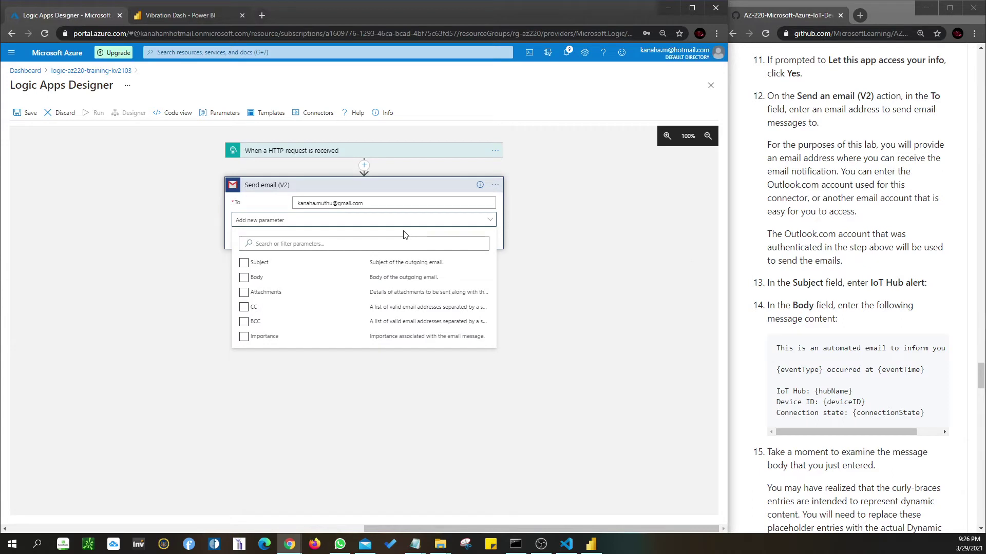
click(245, 264)
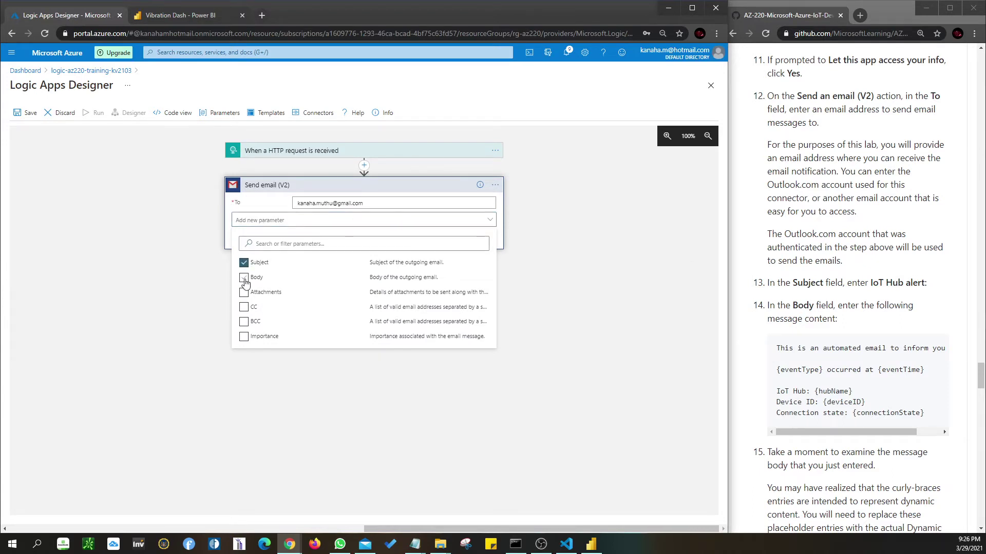
click(244, 280)
- Paste 'IoT Hub alert:' from the lab instructions into the email Subject
click(519, 276)
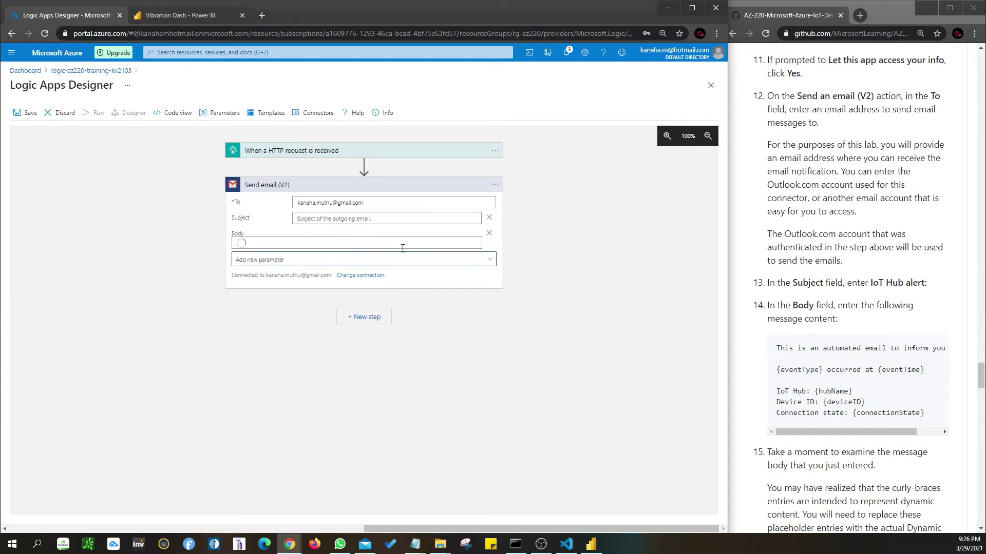
drag(871, 284, 928, 288)
key(ctrl+c)
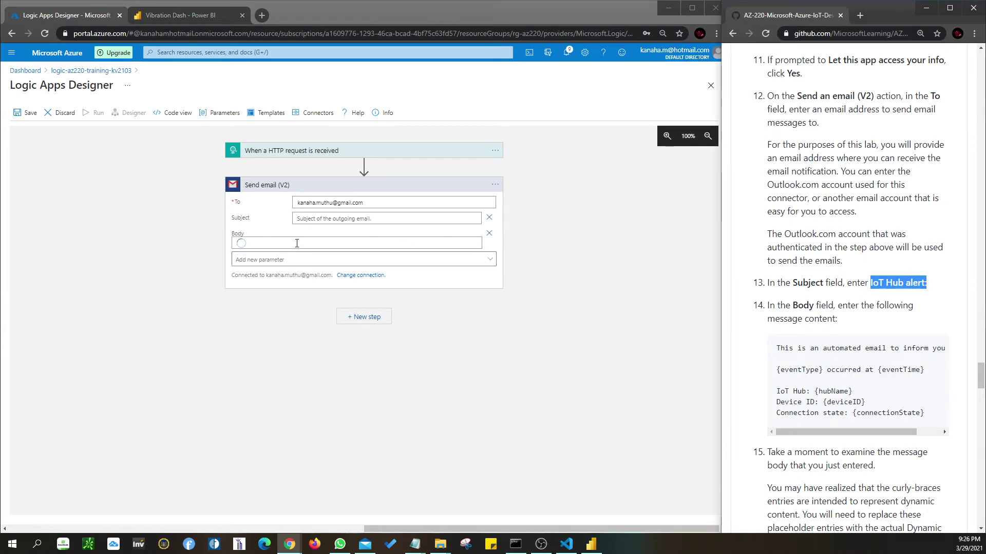
click(328, 218)
key(ctrl+v)
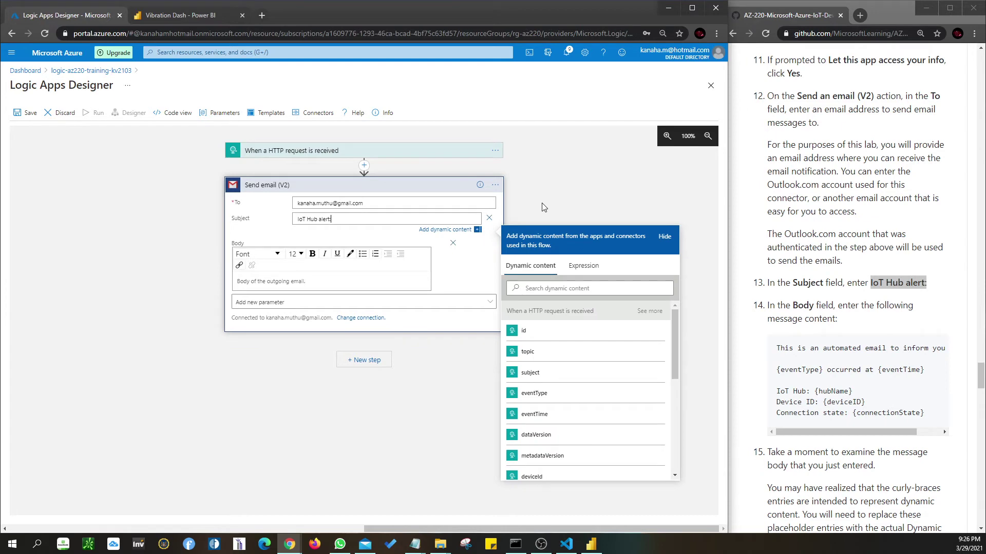
click(276, 280)
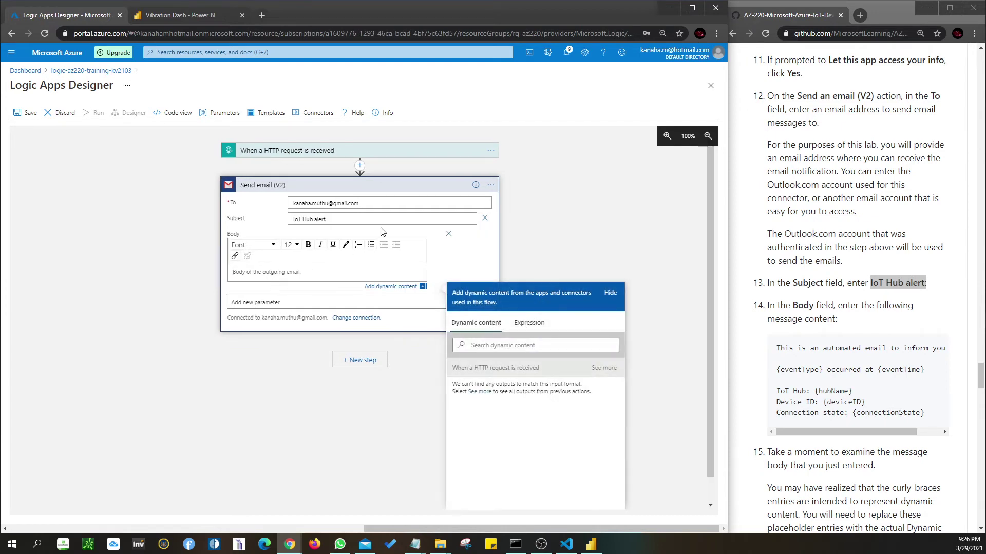
click(390, 219)
- Copy the lab's alert message code block and paste it into the email Body
scroll(543, 347, down, 8)
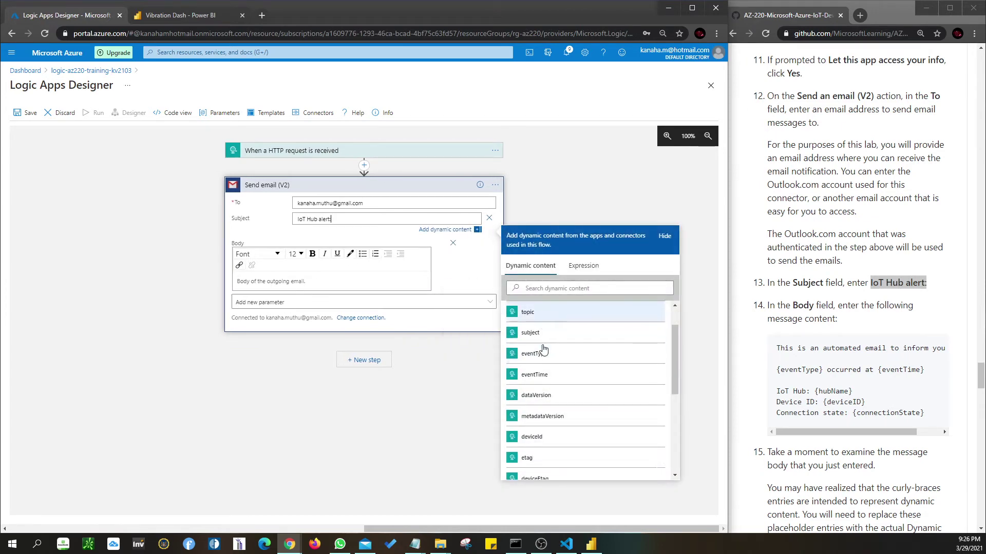
click(277, 280)
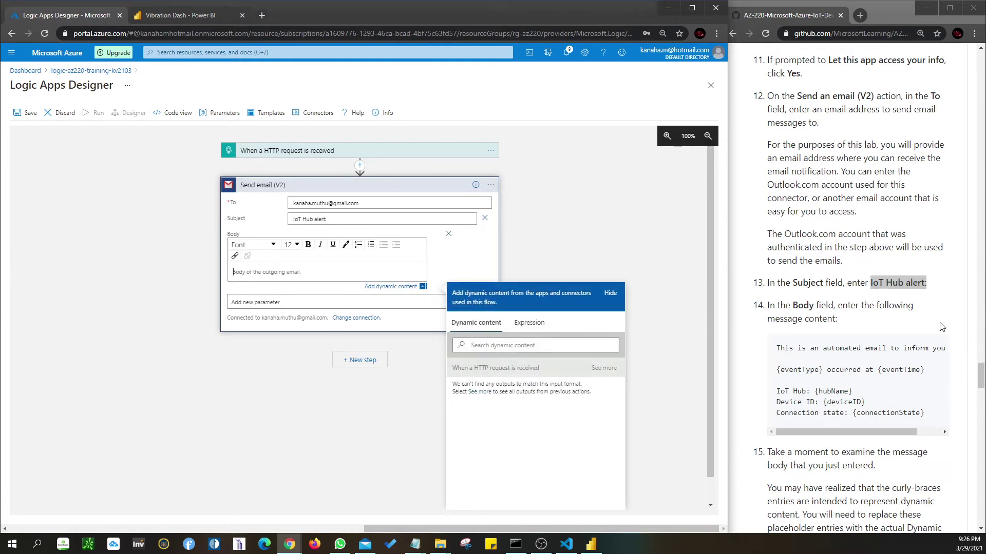
drag(779, 348, 950, 424)
key(ctrl+c)
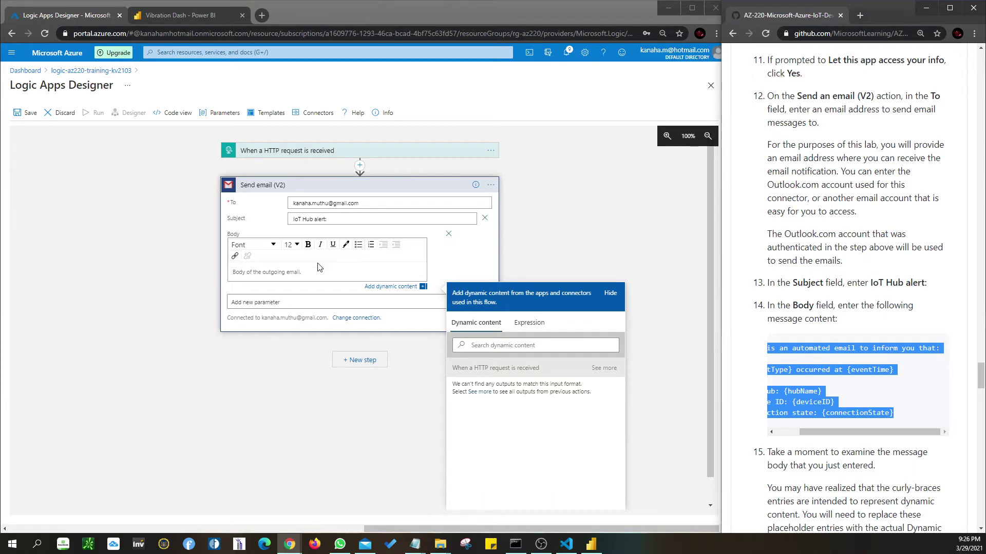
click(269, 303)
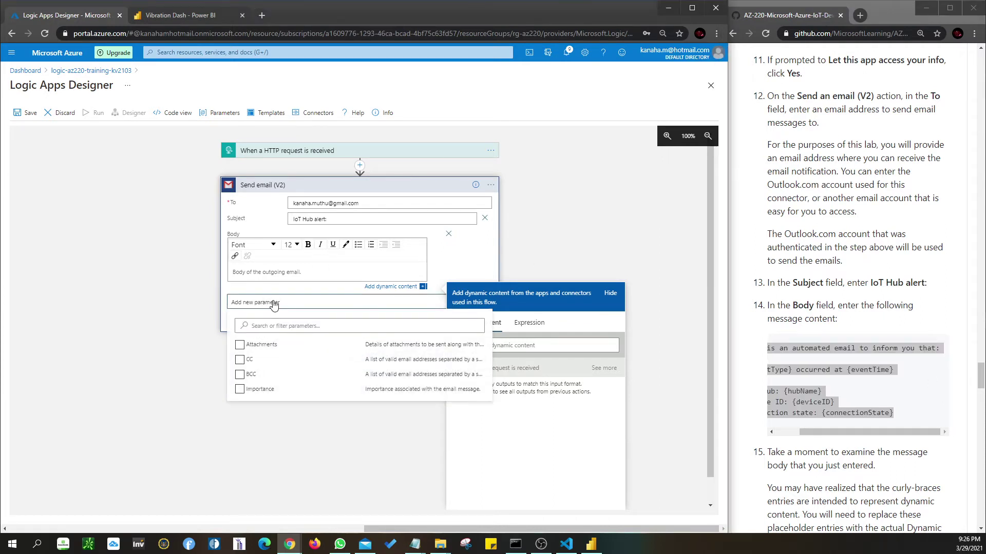
click(354, 272)
key(ctrl+v)
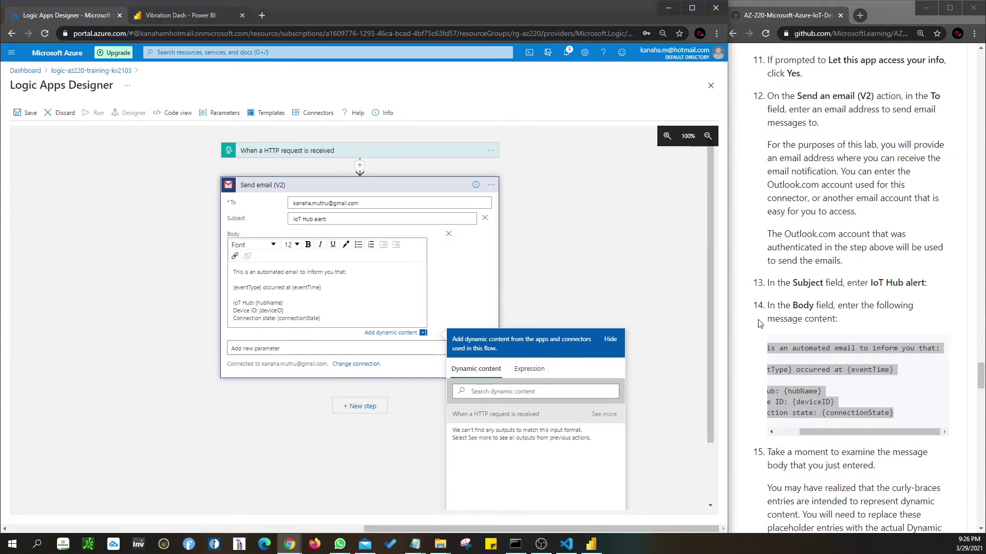
- Replace the body's {eventTime} placeholder with the eventTime dynamic field and remove the empty line
drag(322, 287, 294, 289)
click(497, 393)
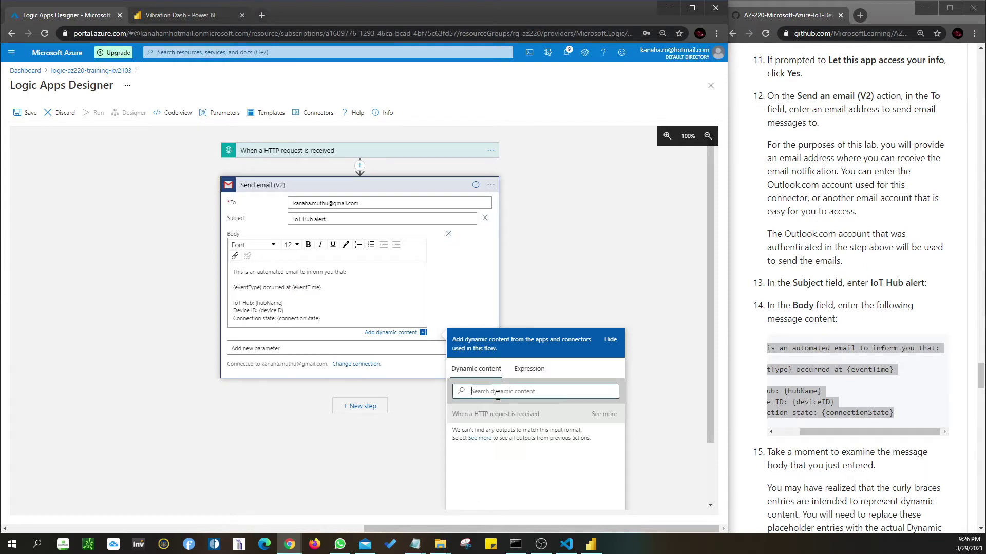
text(event)
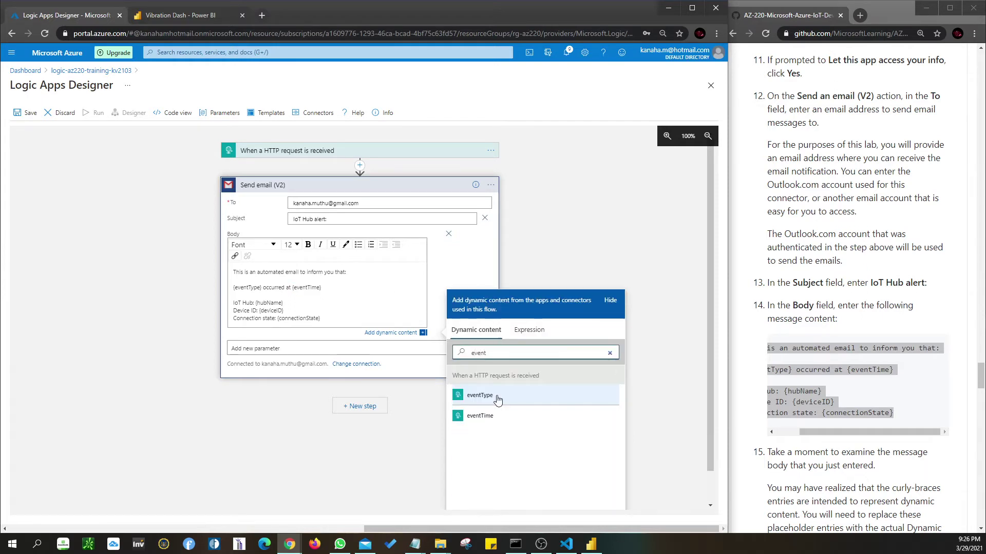
click(514, 415)
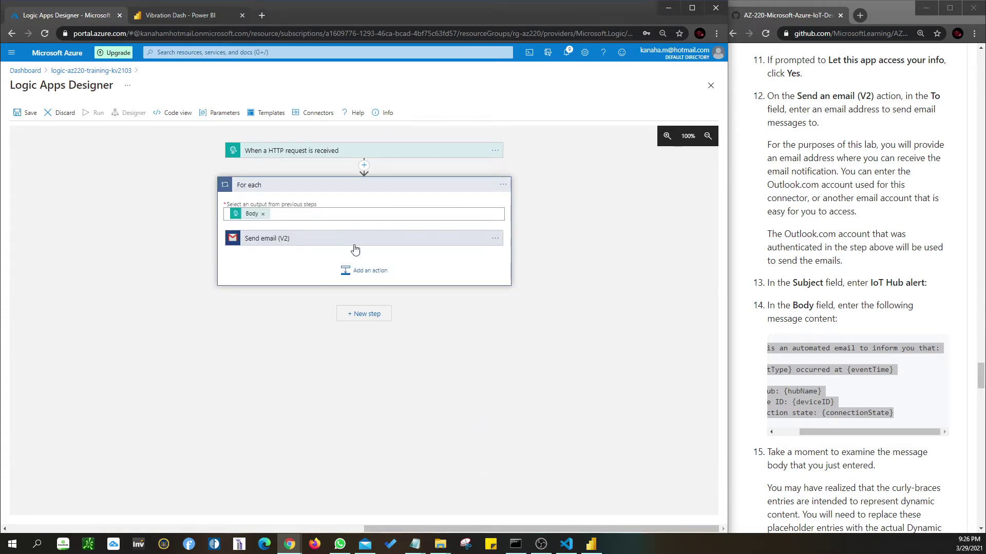
click(363, 276)
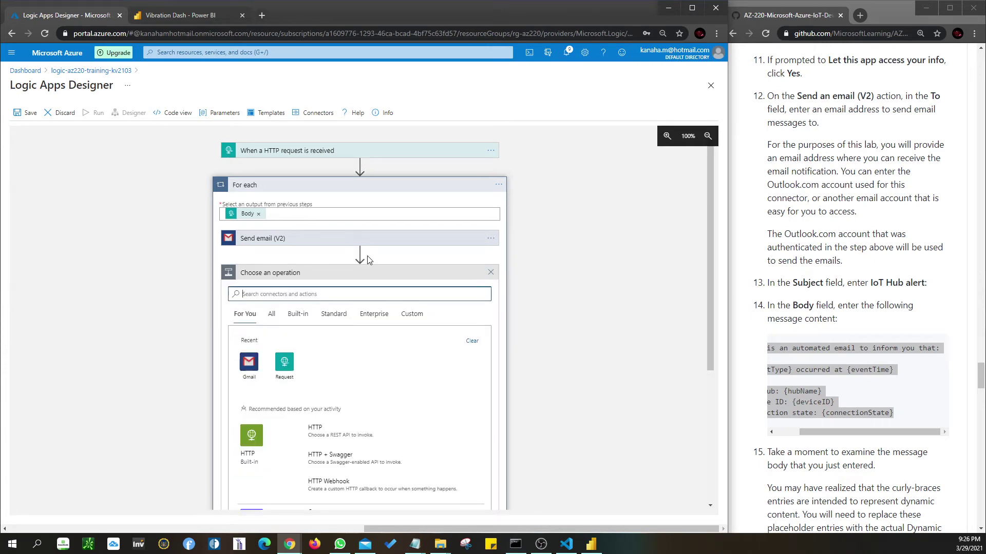
click(372, 240)
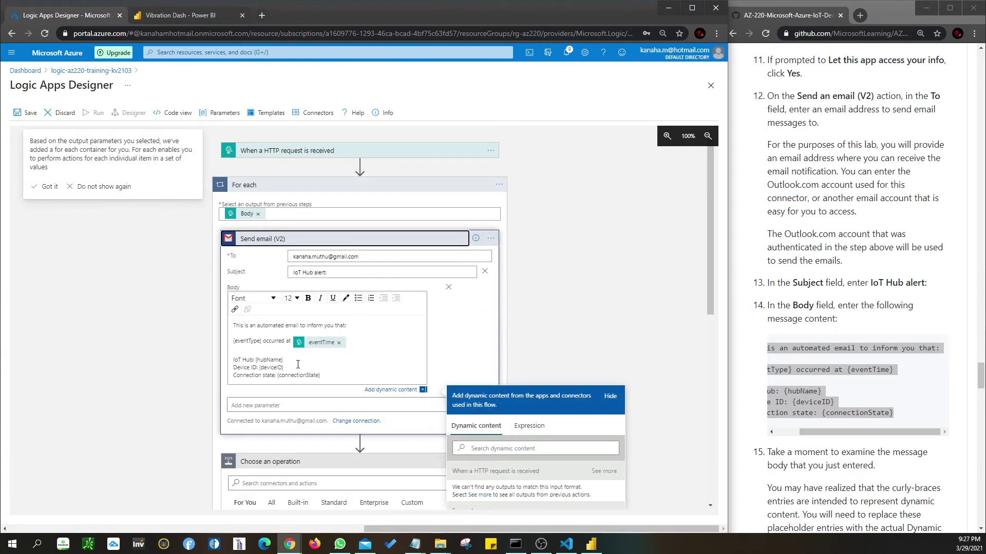
click(274, 352)
key(BackSpace)
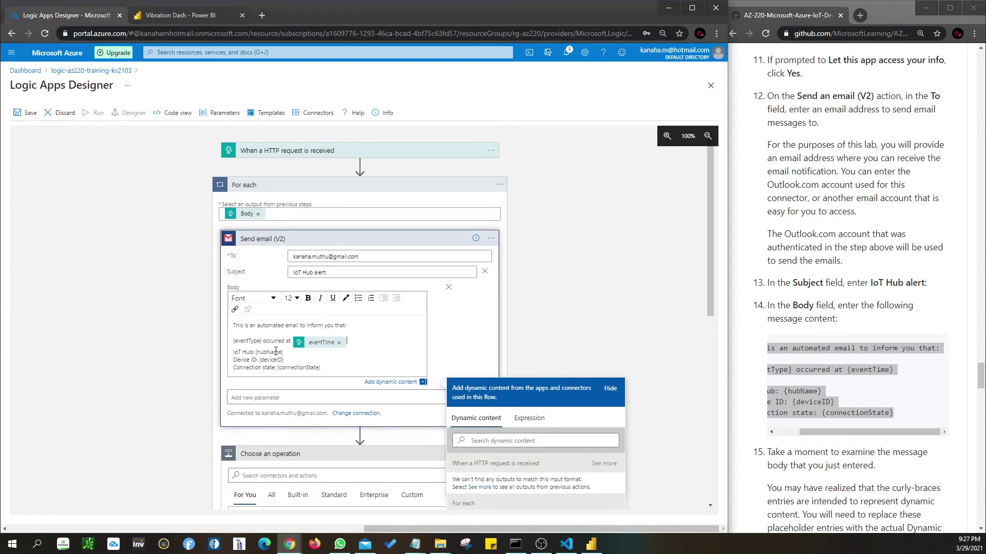
- Replace the {hubName} and {deviceID} placeholders with hubName and deviceId dynamic fields
drag(284, 353, 254, 354)
click(518, 440)
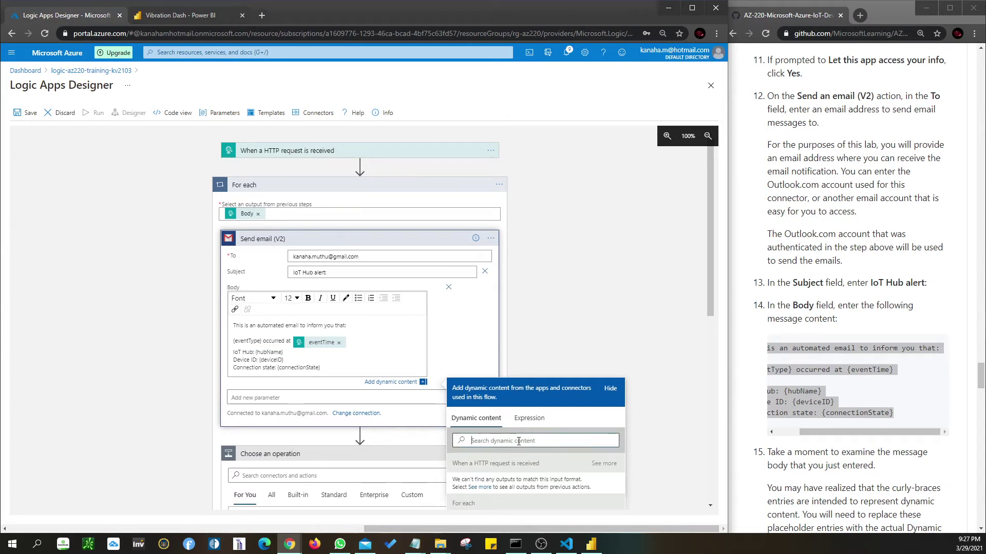
text(Hub)
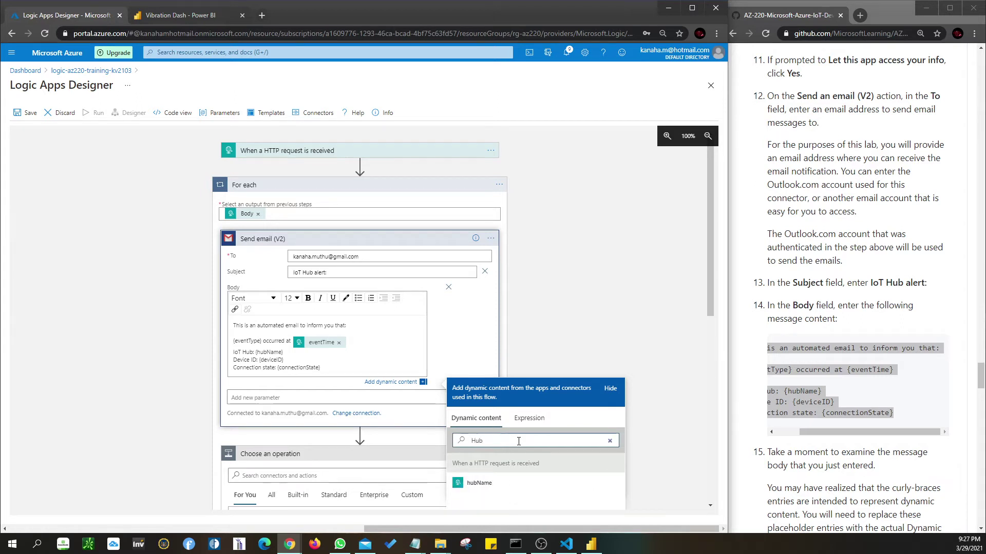
click(477, 483)
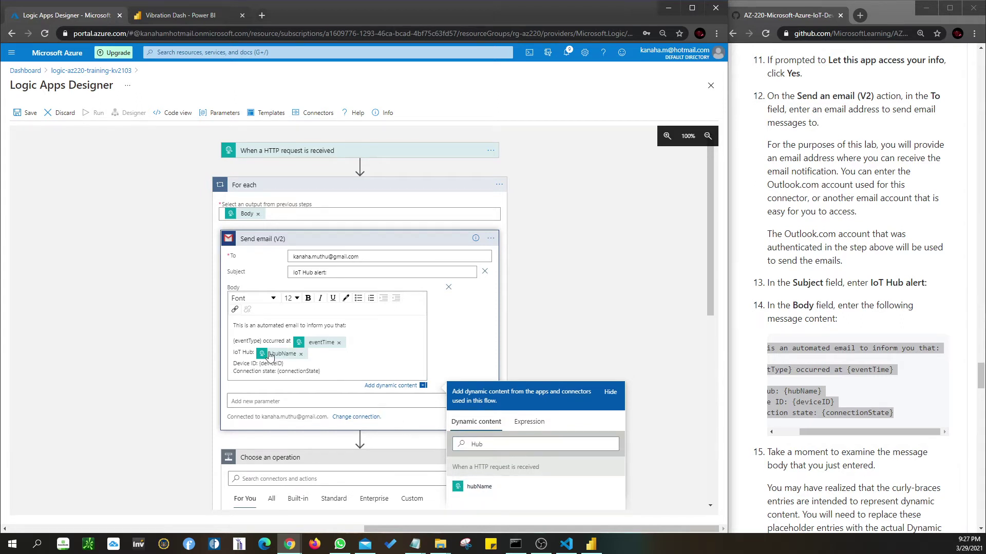
drag(283, 364, 259, 364)
click(492, 445)
text(de)
double_click(492, 445)
text(devi)
click(478, 487)
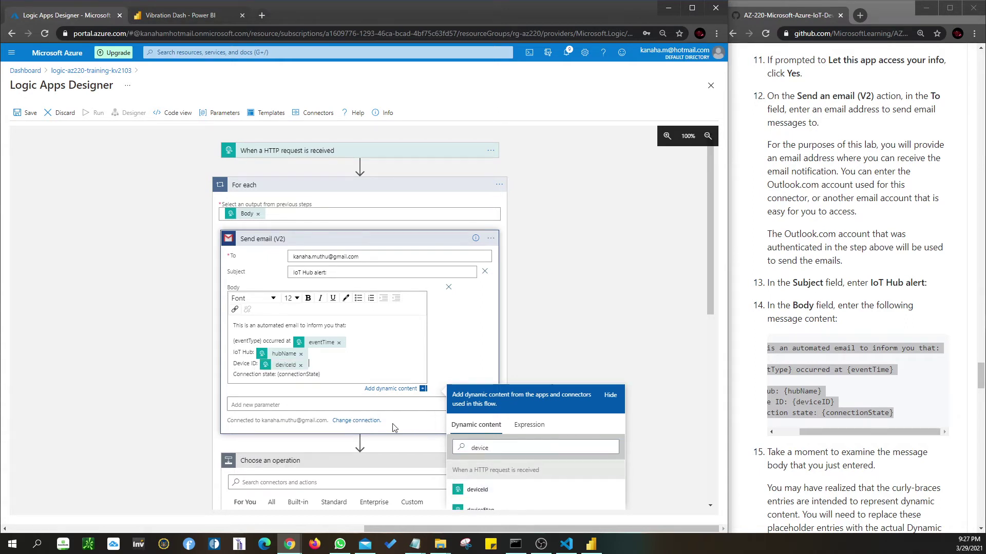
- Insert connectionState on the Connection state line and delete the leftover placeholder text
triple_click(326, 375)
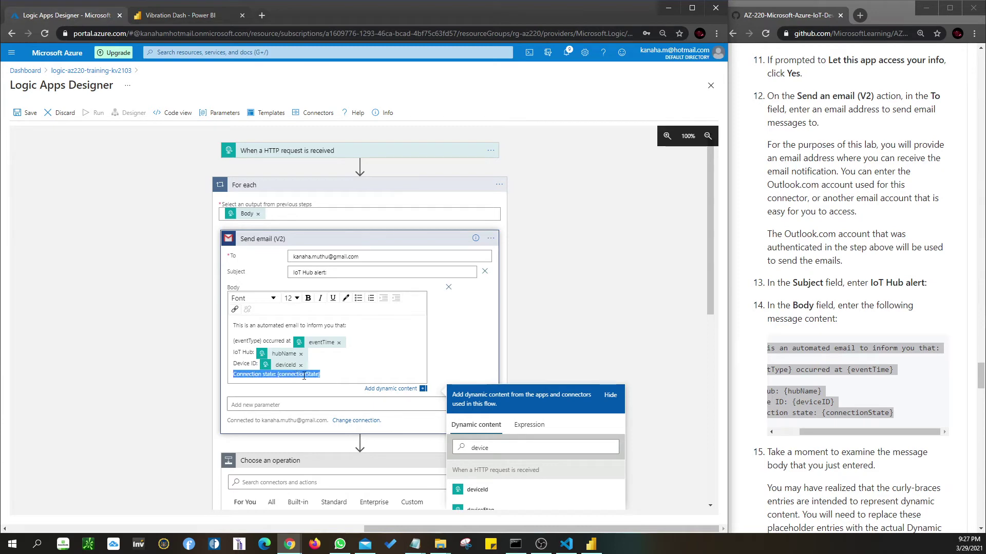
drag(492, 449, 467, 451)
text(connetc)
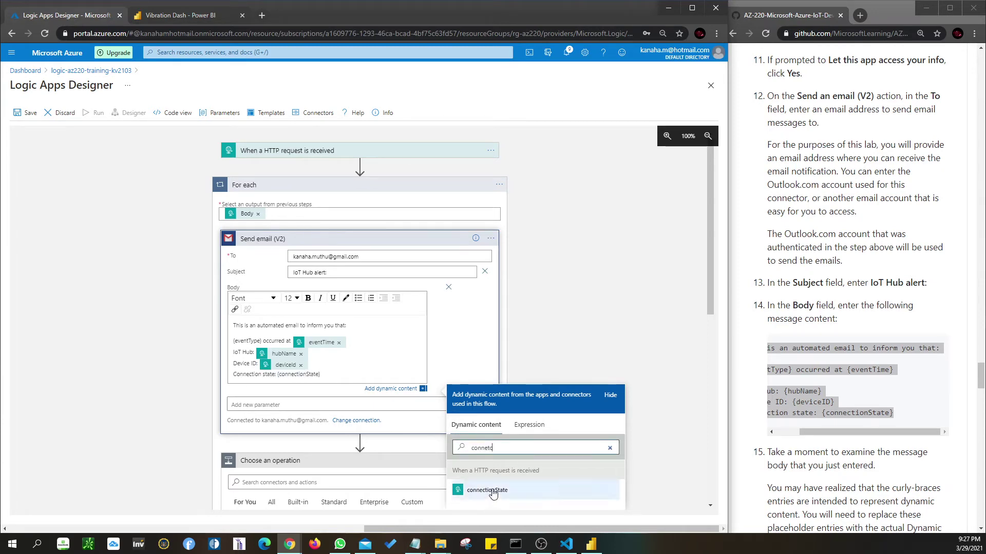
click(487, 490)
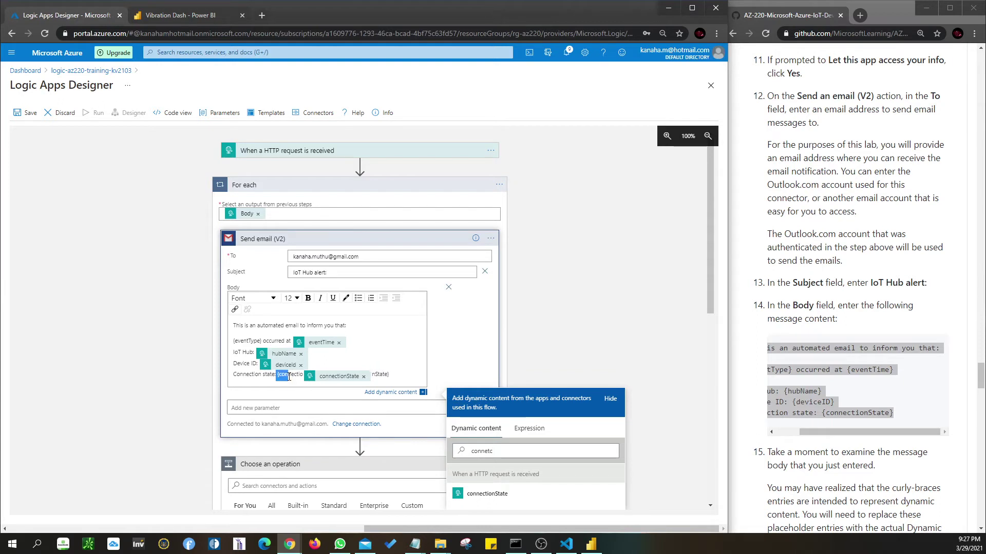
drag(277, 377, 302, 377)
key(BackSpace)
click(378, 377)
key(BackSpace)
key(BackSpace)
key(BackSpace)
key(BackSpace)
key(BackSpace)
key(BackSpace)
key(BackSpace)
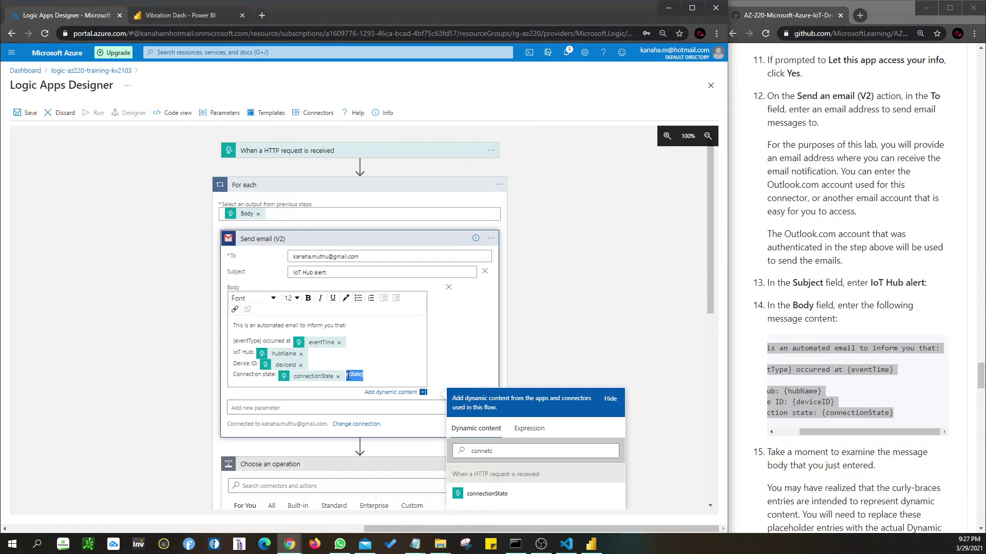
- Add a colon after 'IoT Hub alert' in the email subject
scroll(417, 354, down, 1)
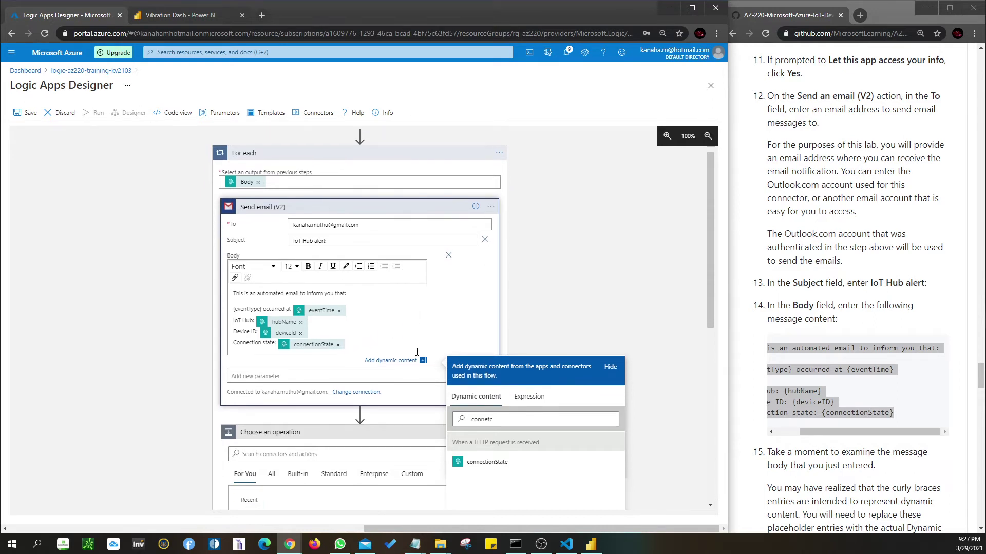
click(339, 221)
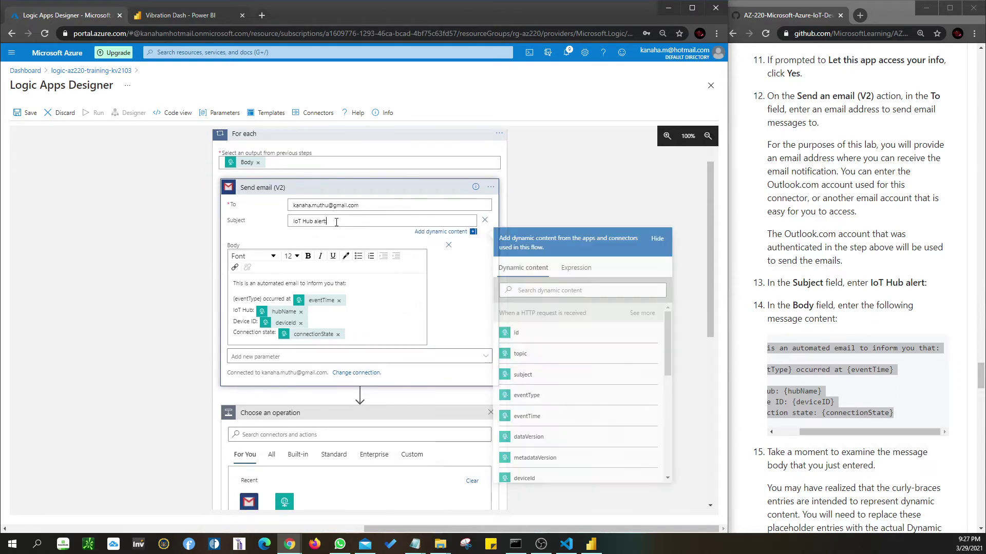
text(:)
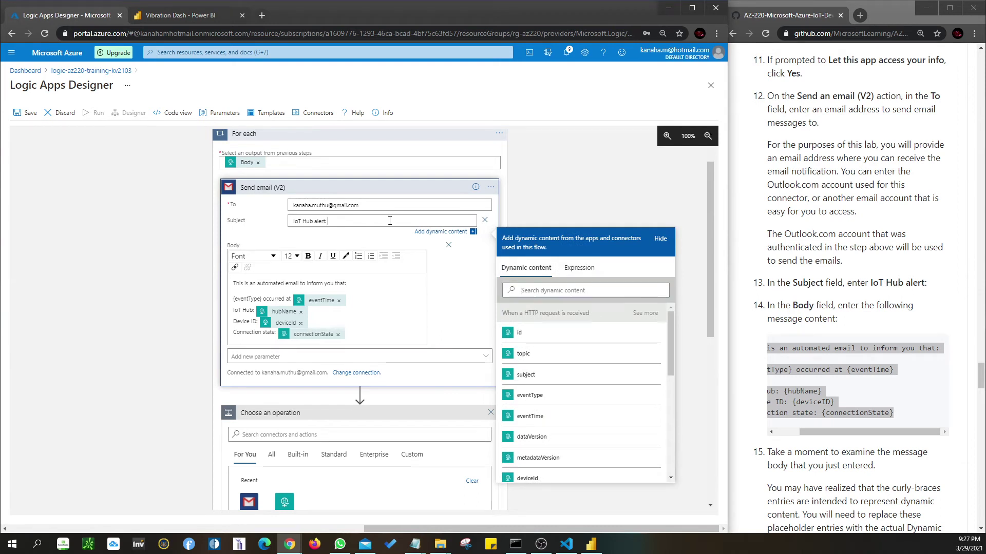
click(485, 291)
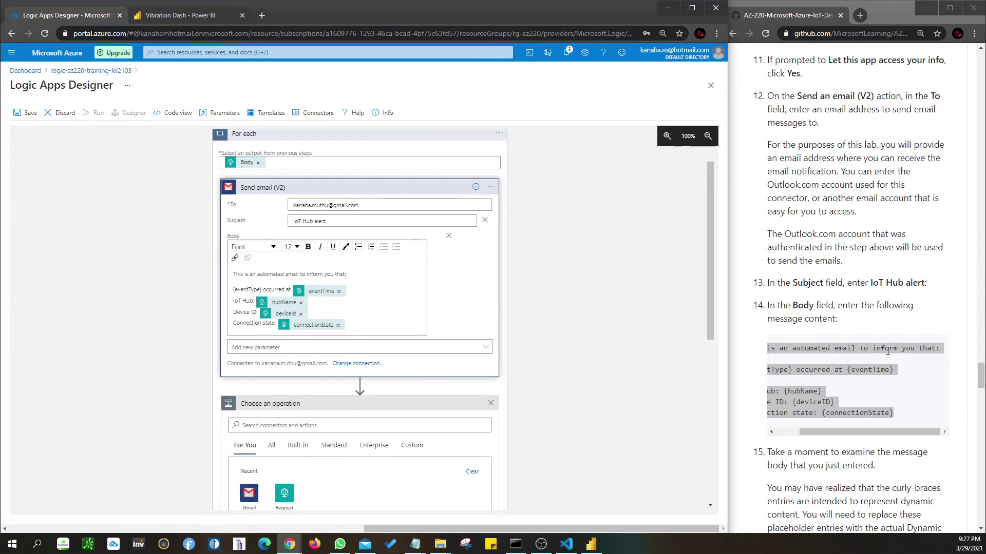
- Discard the empty Choose an operation step below the For each loop
scroll(870, 368, down, 3)
scroll(871, 369, down, 5)
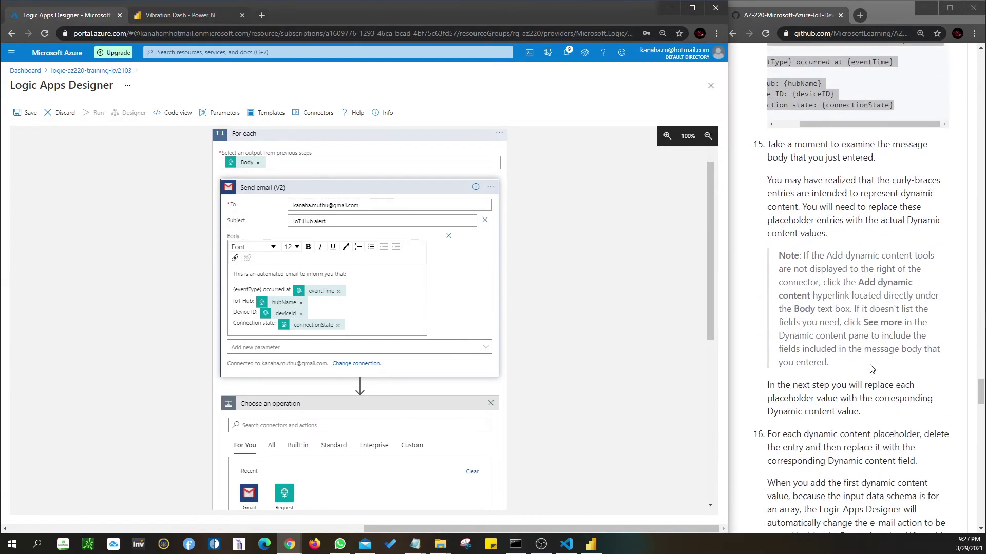
scroll(347, 277, down, 1)
scroll(347, 277, down, 2)
scroll(818, 341, down, 3)
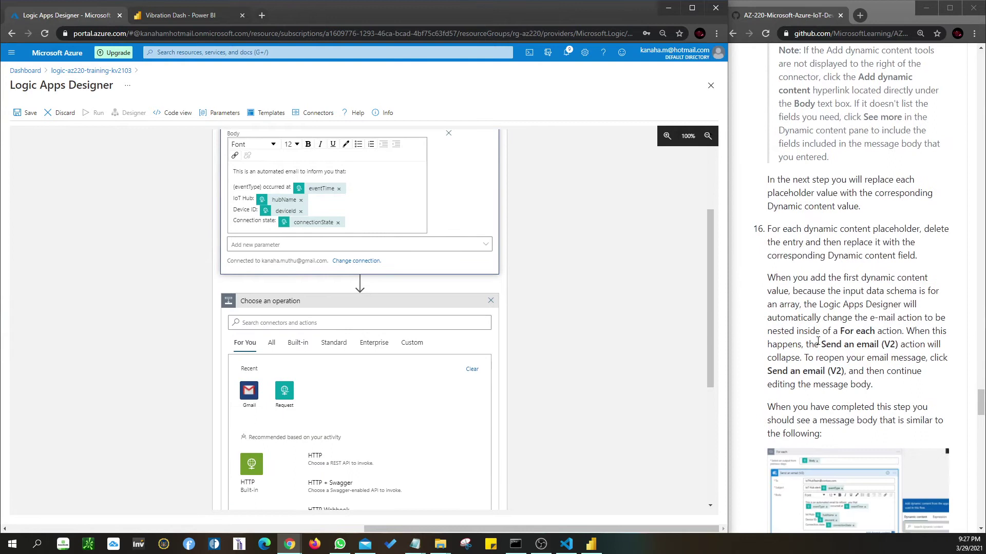
scroll(818, 341, down, 1)
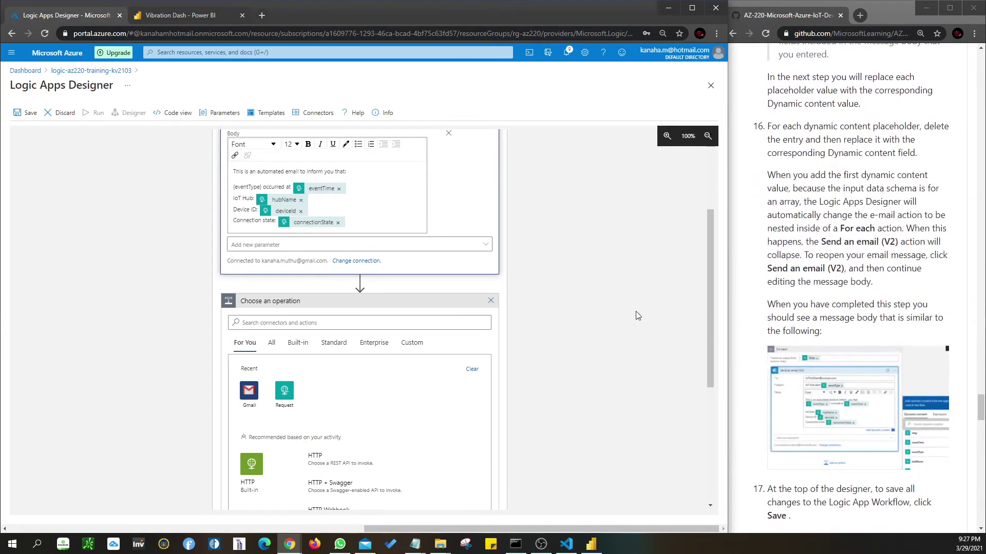
scroll(384, 315, down, 1)
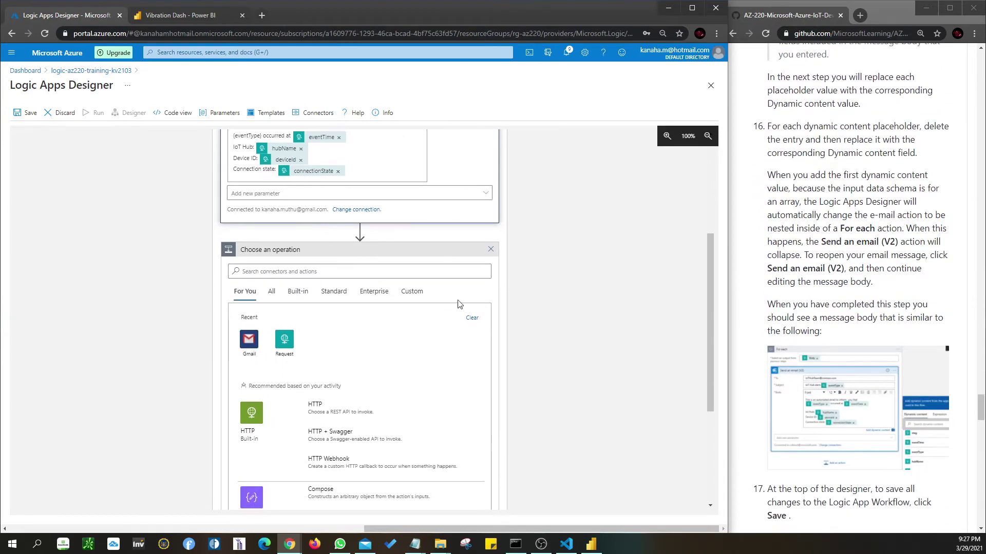
click(492, 250)
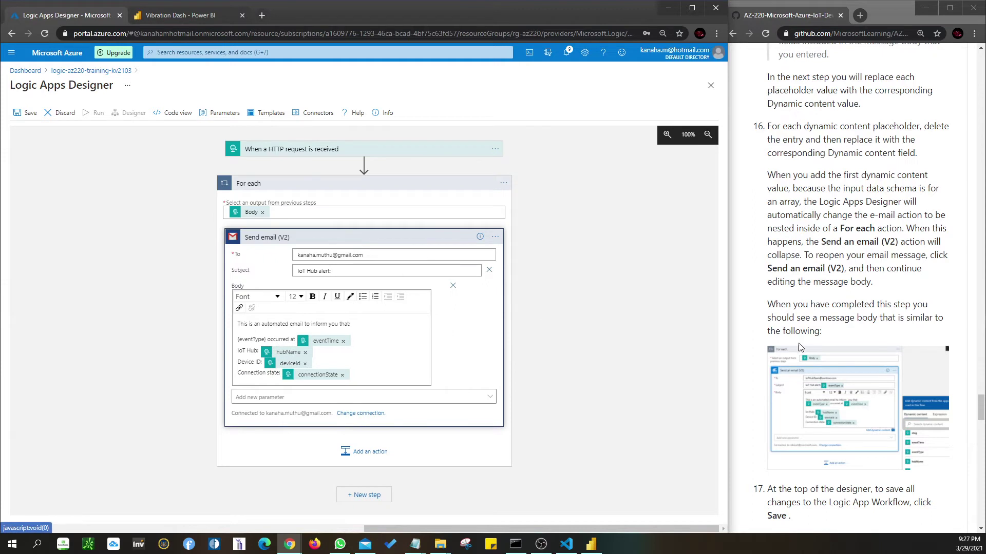
scroll(869, 269, down, 3)
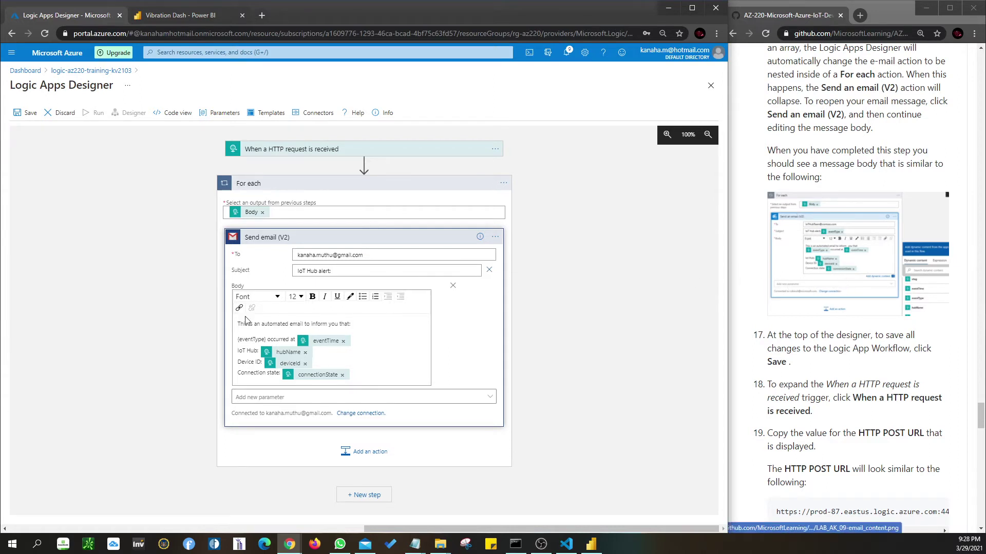
- Replace the body's {eventType} placeholder with the eventType dynamic field
click(267, 340)
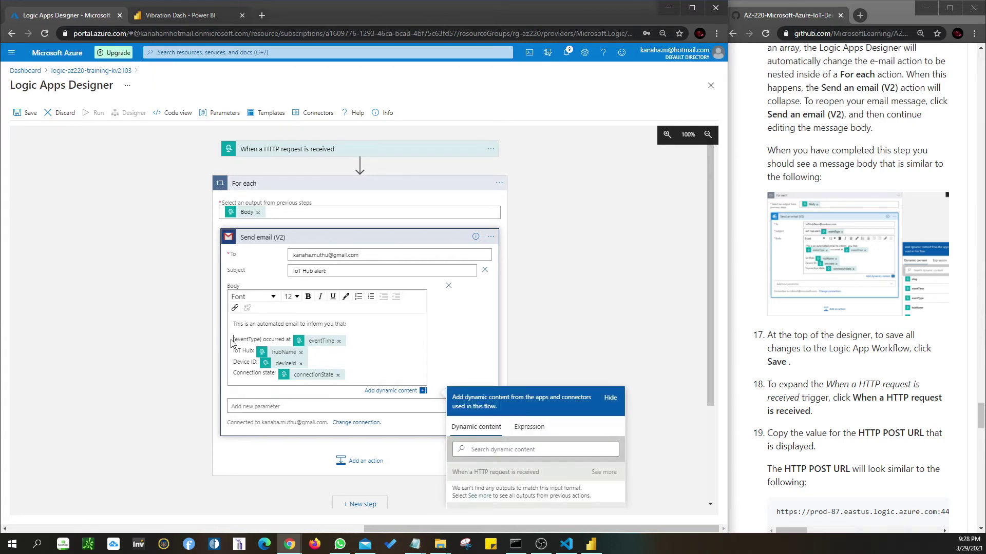
click(494, 450)
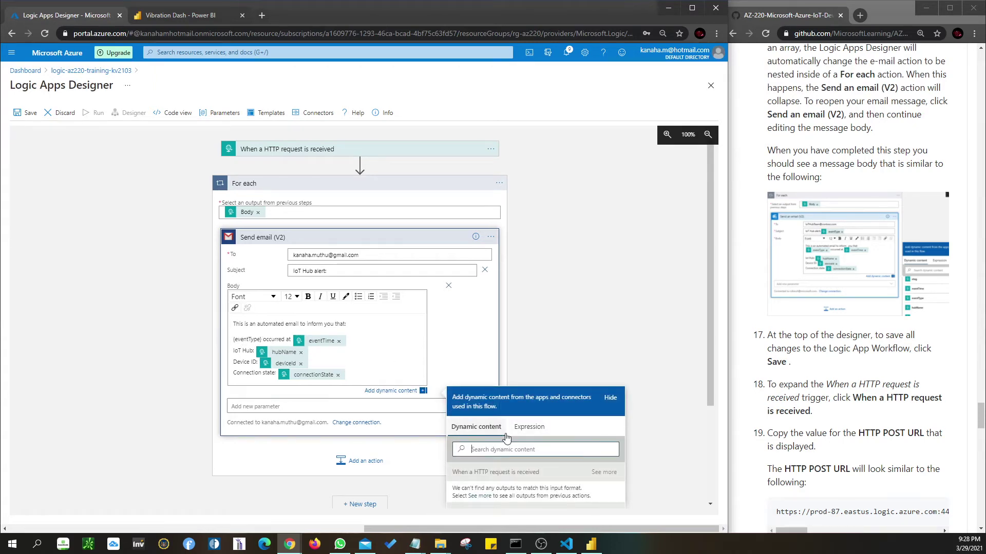
text(event)
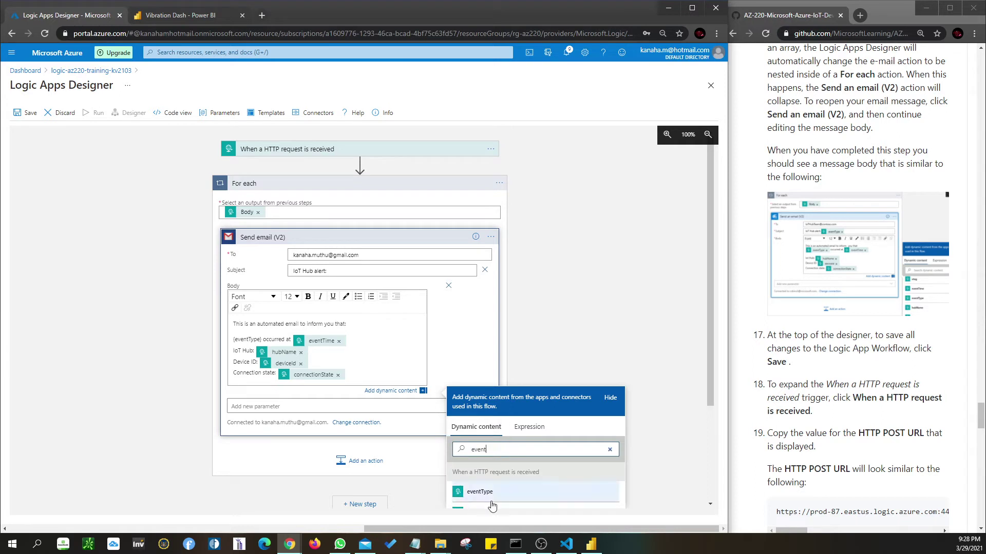
click(489, 494)
shift+click(317, 341)
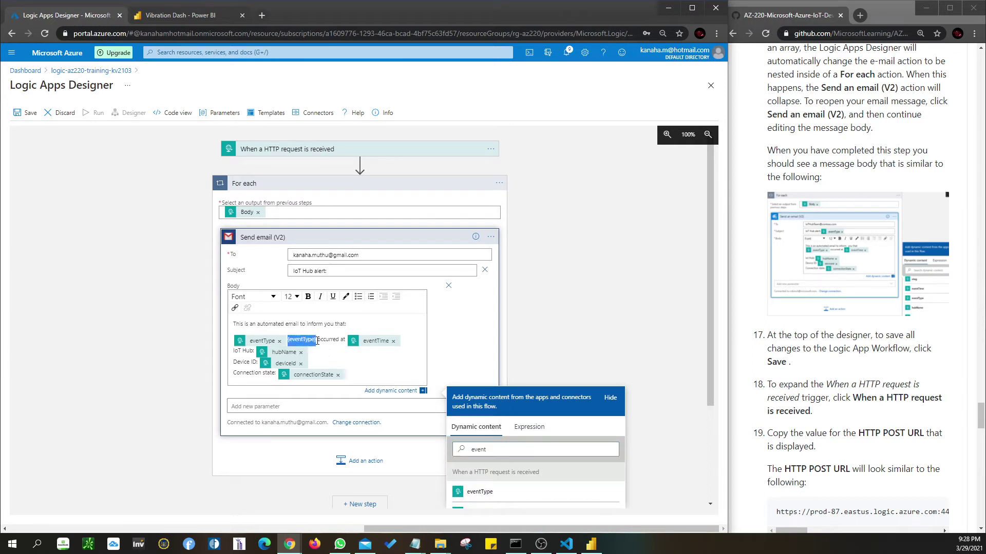
key(BackSpace)
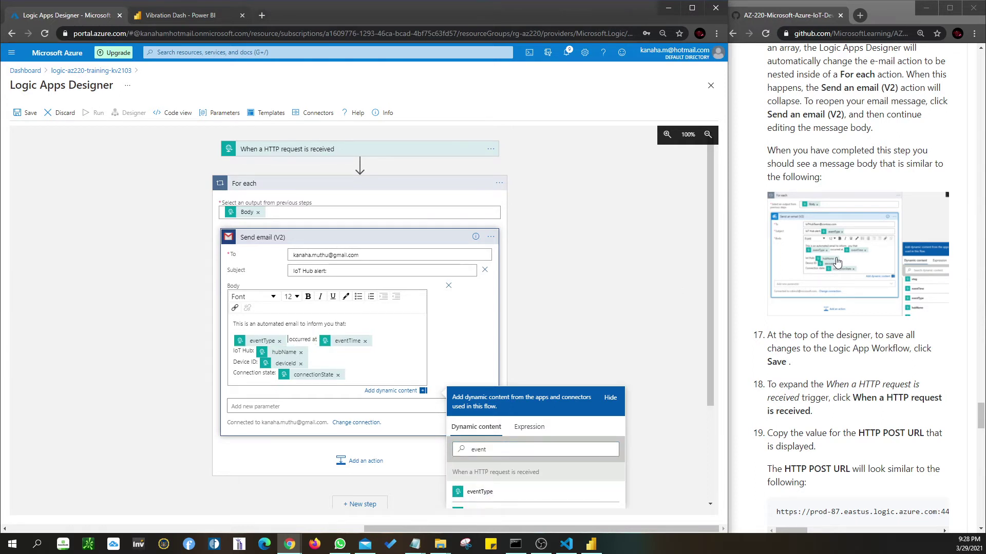
- Append the eventType dynamic field to the subject after 'IoT Hub alert:'
click(339, 271)
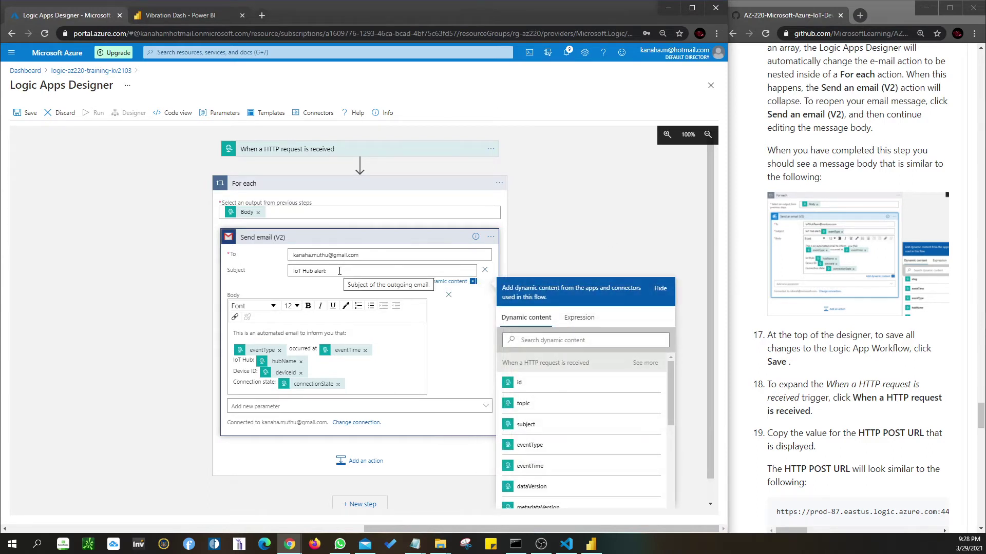
click(524, 450)
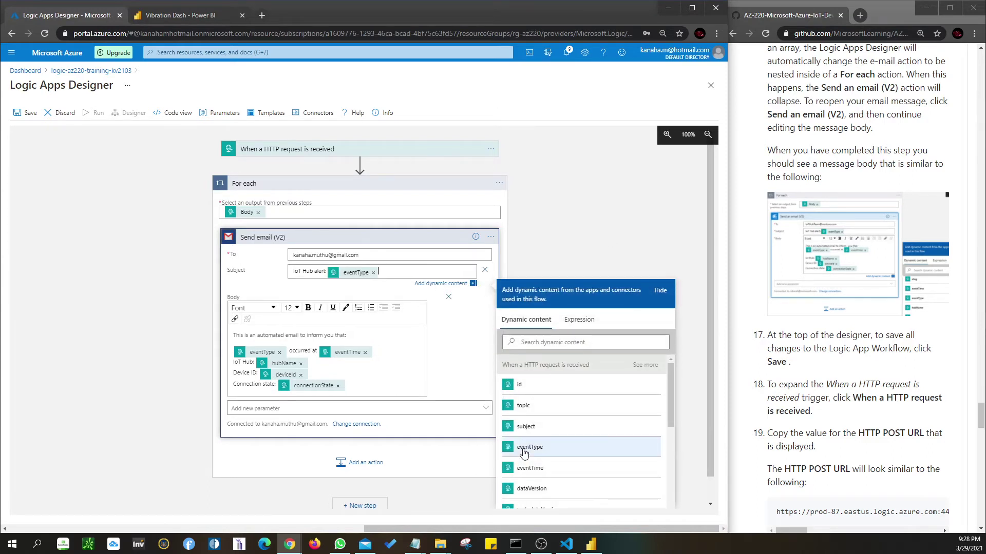
click(377, 388)
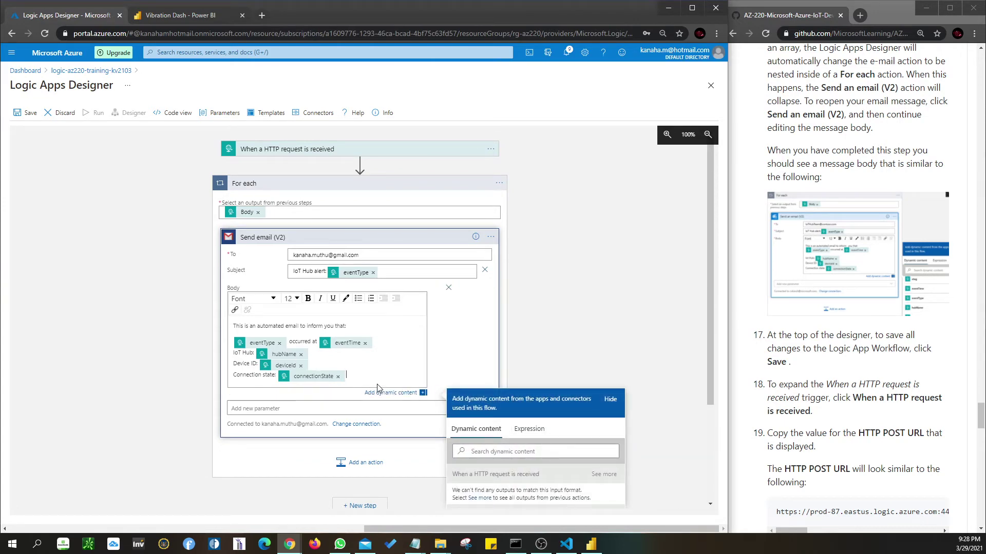
scroll(349, 387, down, 2)
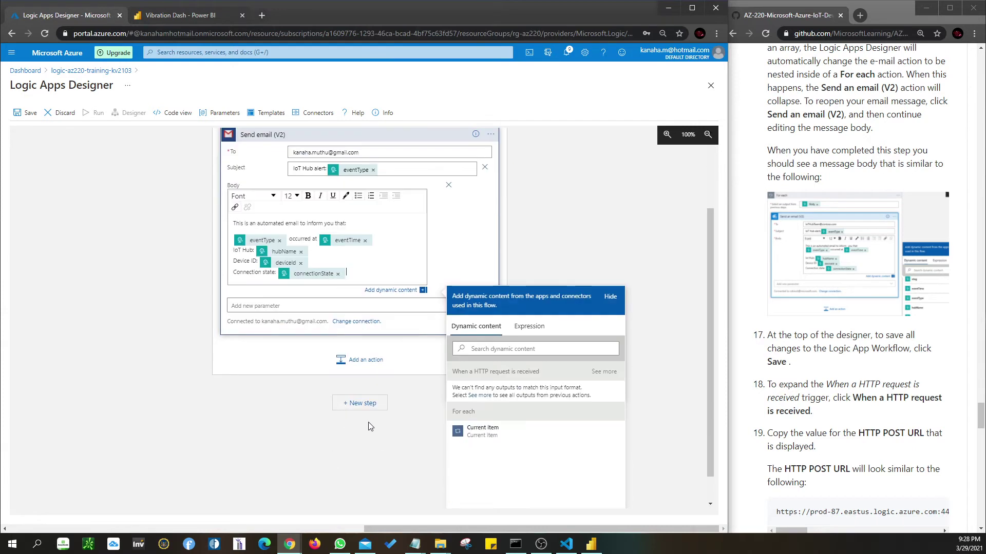
click(590, 245)
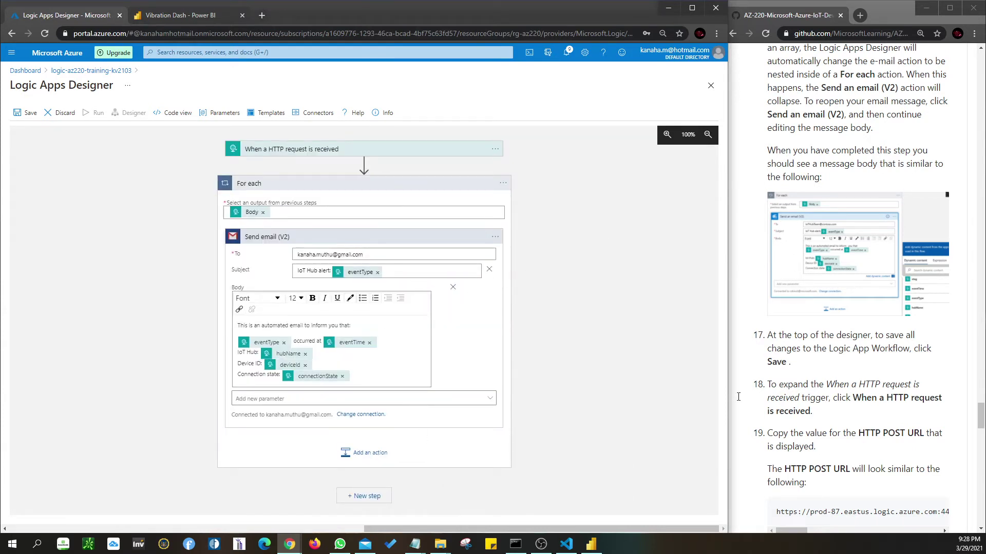
- Cancel a stray new step and save logic app logic-az220-training-kv2103
click(368, 496)
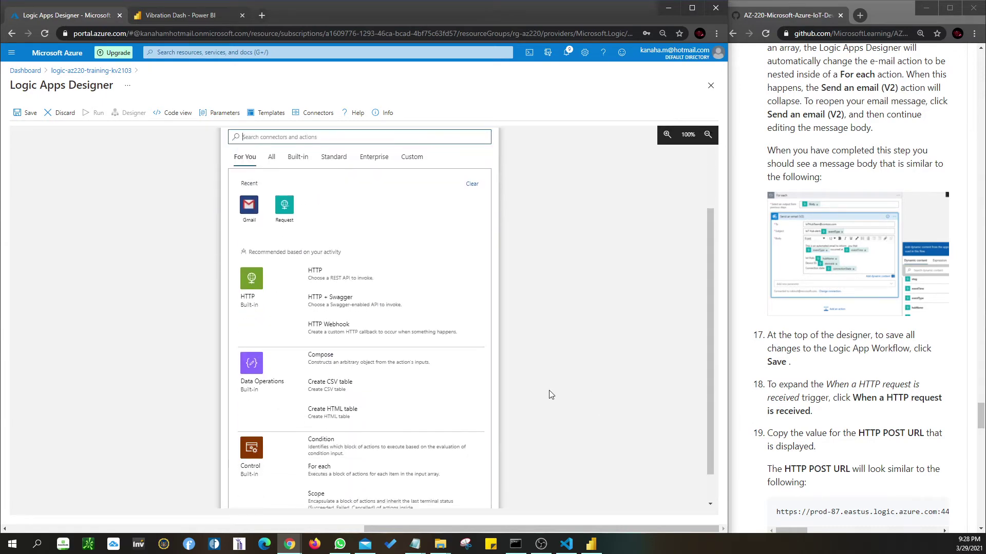
scroll(543, 392, up, 2)
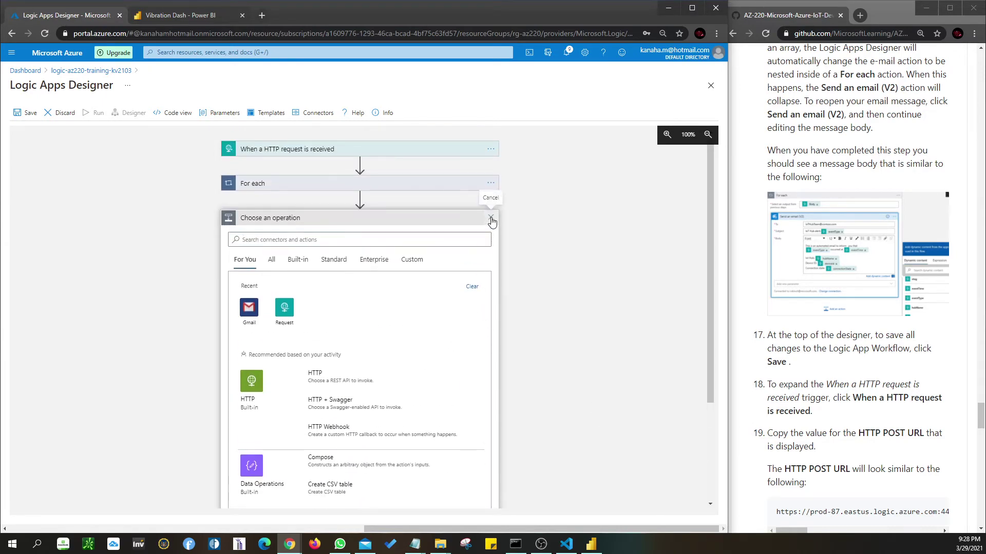
click(491, 219)
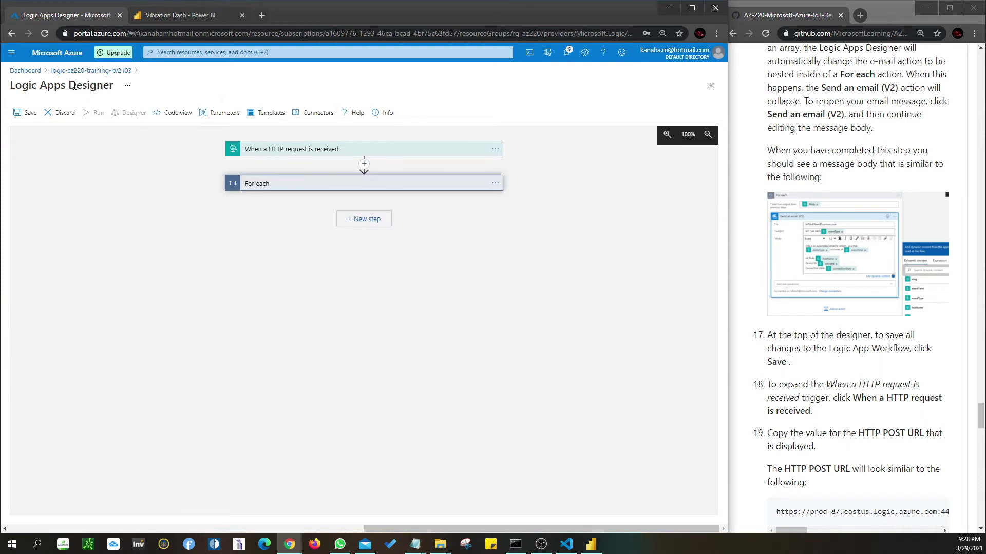
click(23, 118)
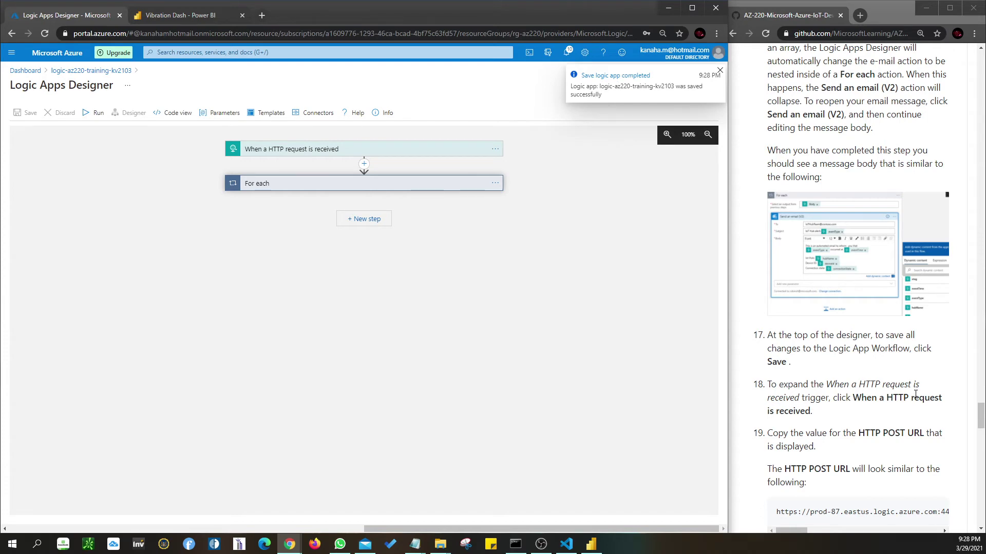
scroll(896, 451, down, 2)
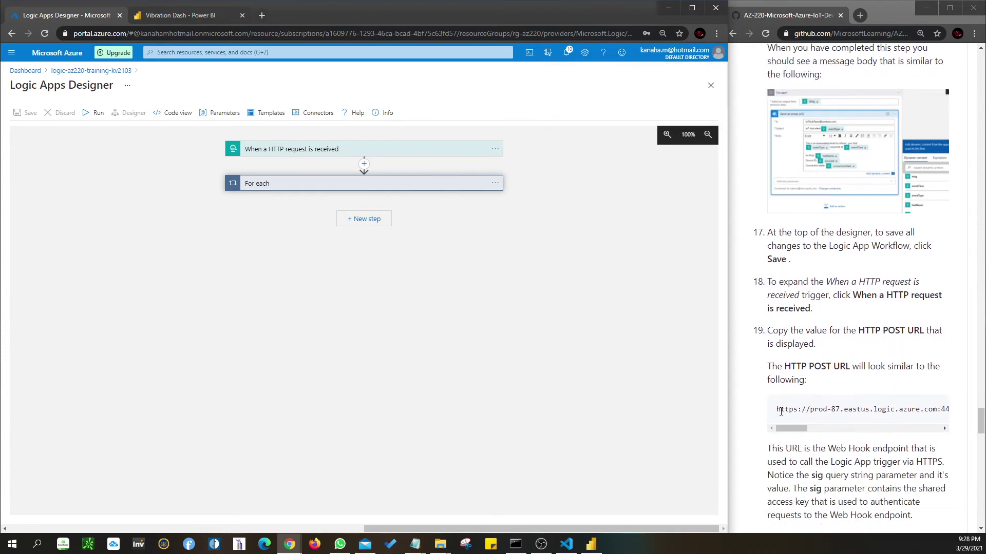
- Load the lab's sample HTTP POST URL in a new Chrome tab beside the designer tab
drag(778, 410, 983, 410)
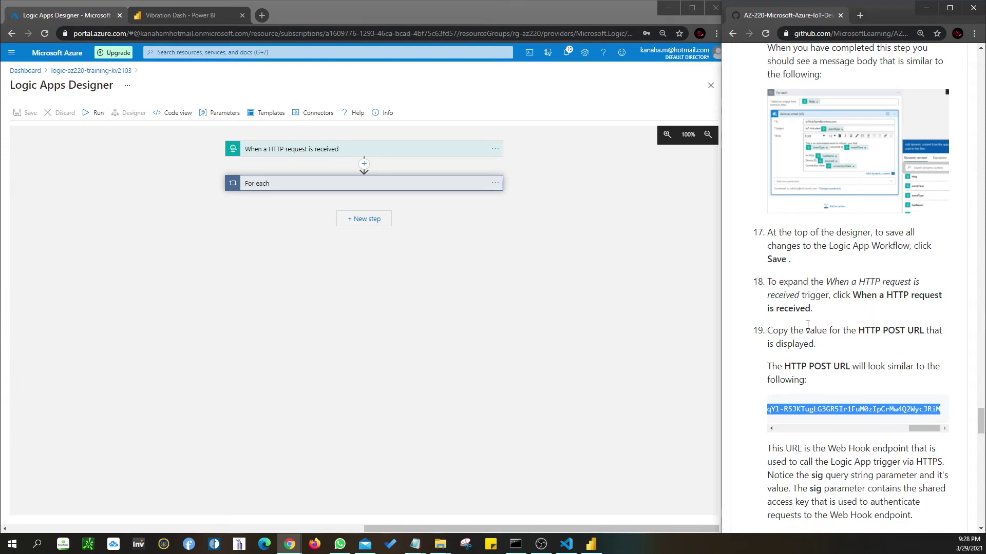
click(259, 16)
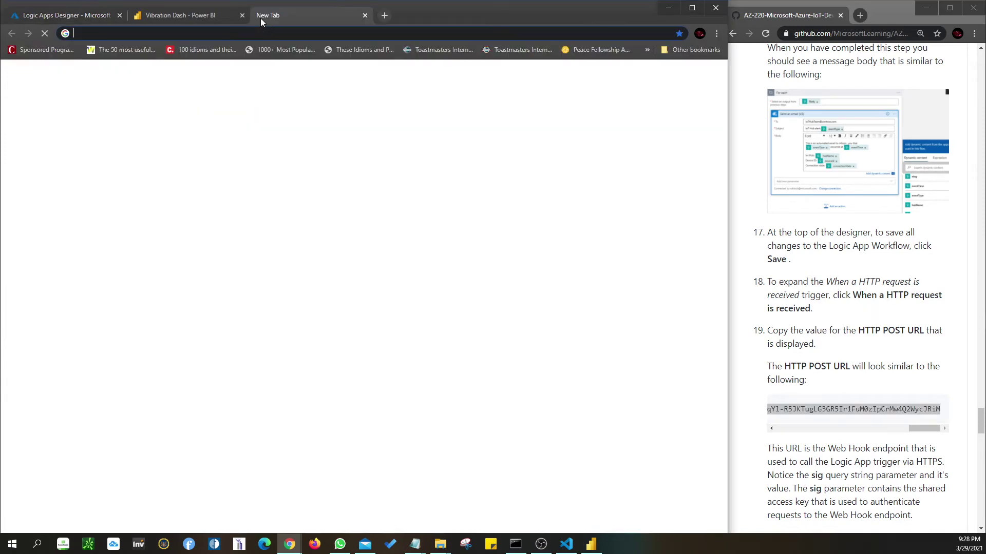
key(Return)
drag(300, 11, 190, 19)
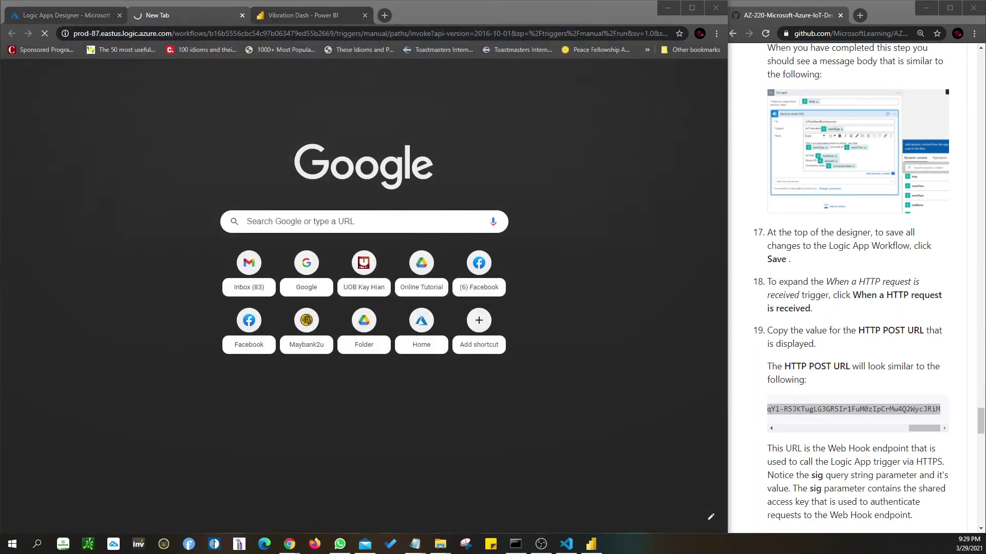
- Reselect the sample URL in the instructions, check the WorkflowNotFound tab, and return to the Logic Apps Designer
key(super+d)
key(super+d)
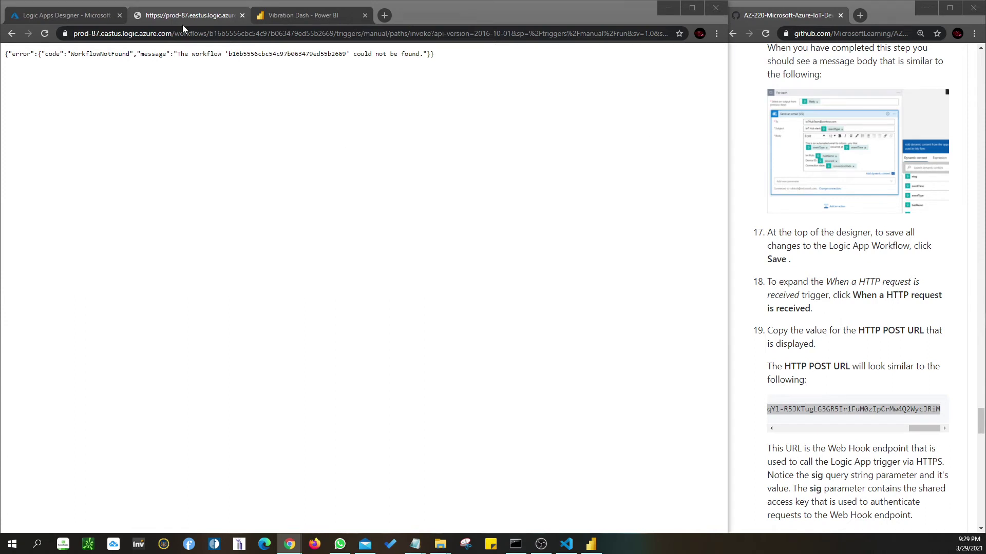
click(454, 59)
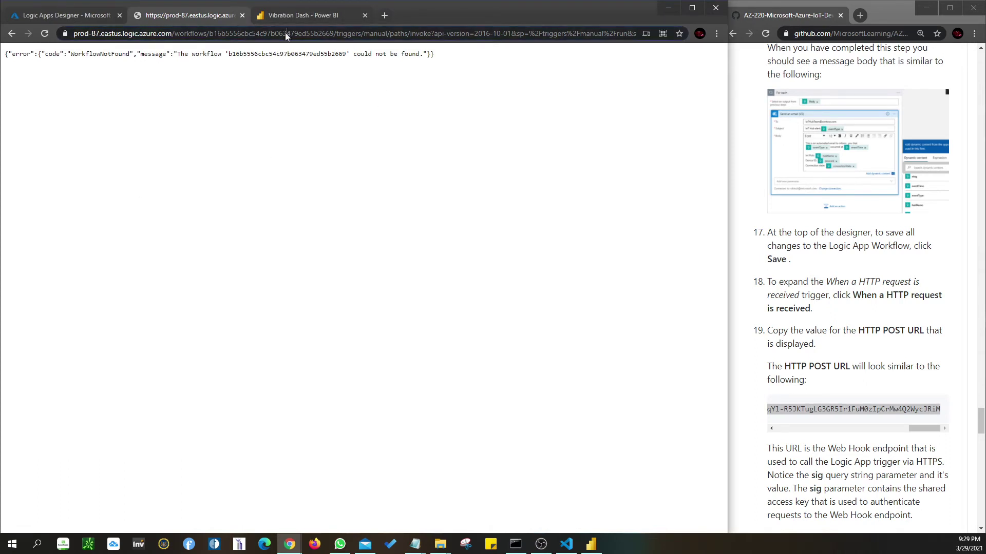
key(ctrl+l)
drag(939, 412, 779, 434)
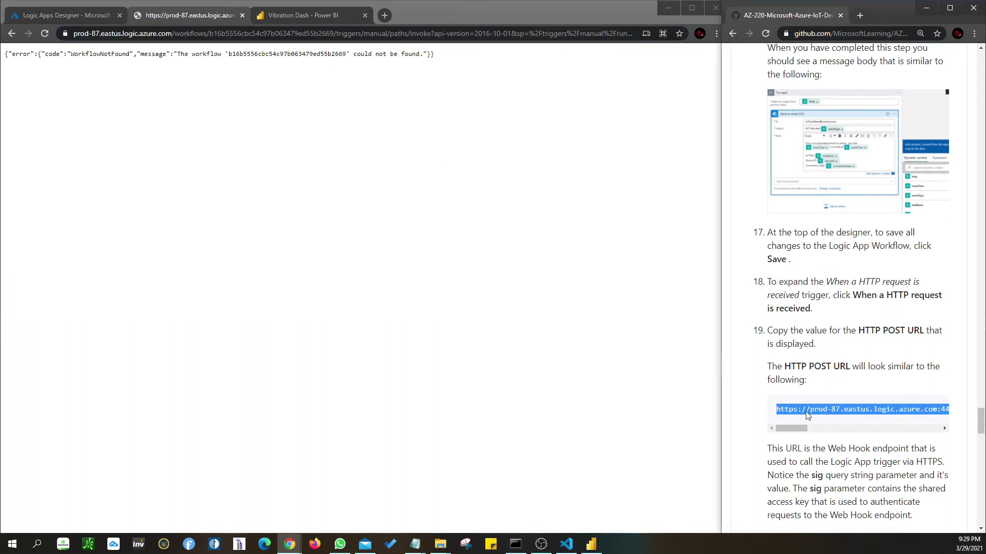
click(67, 15)
click(206, 17)
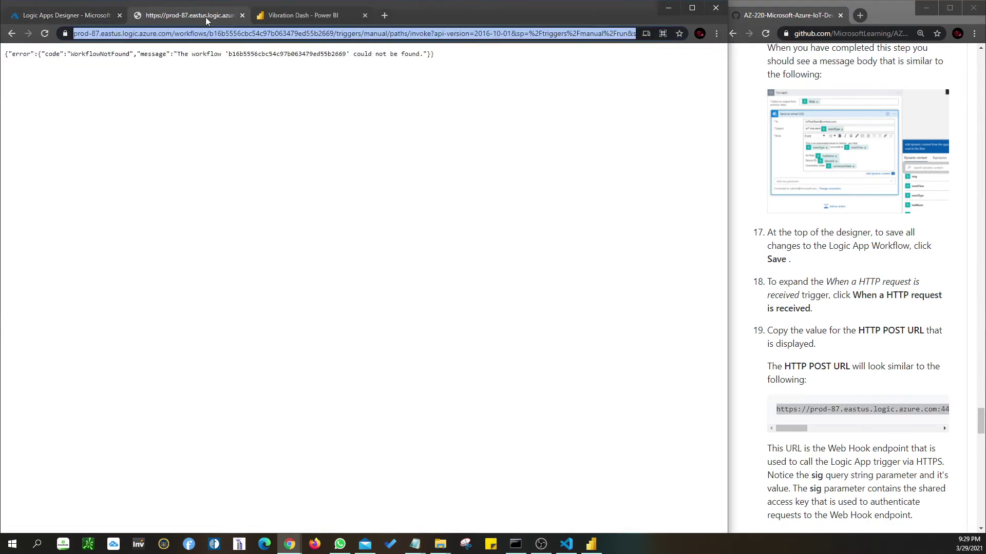
click(67, 15)
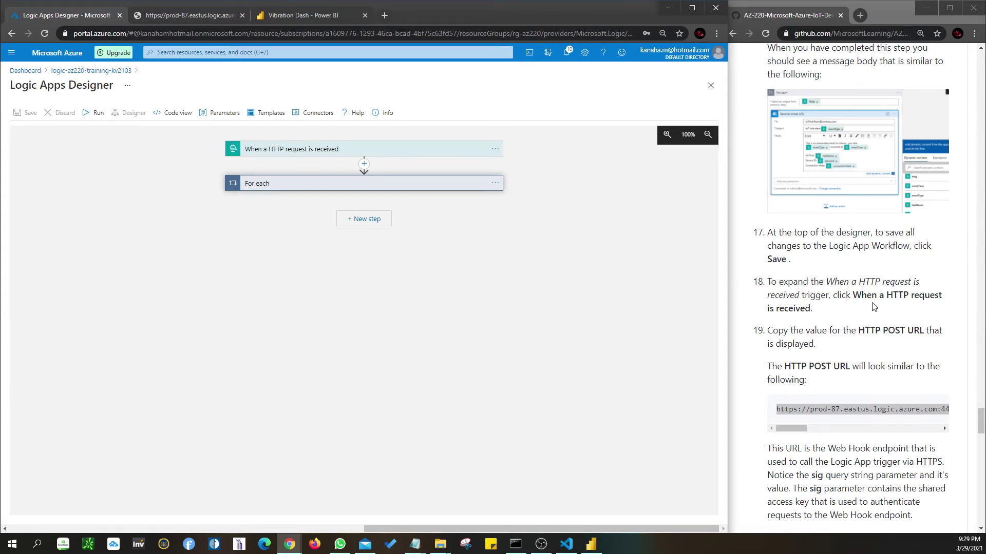
- Copy the HTTP POST URL from the 'When a HTTP request is received' trigger
click(280, 155)
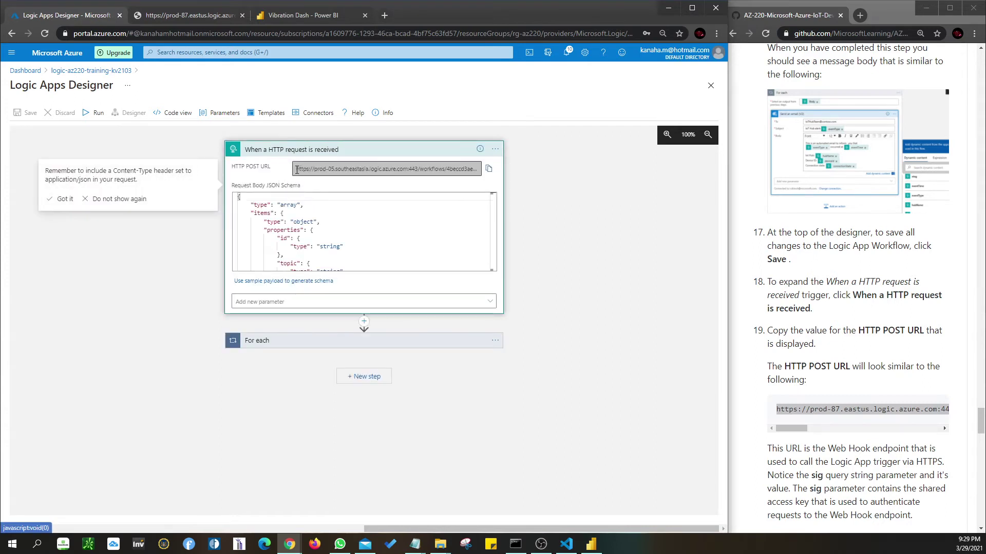
drag(294, 171, 536, 170)
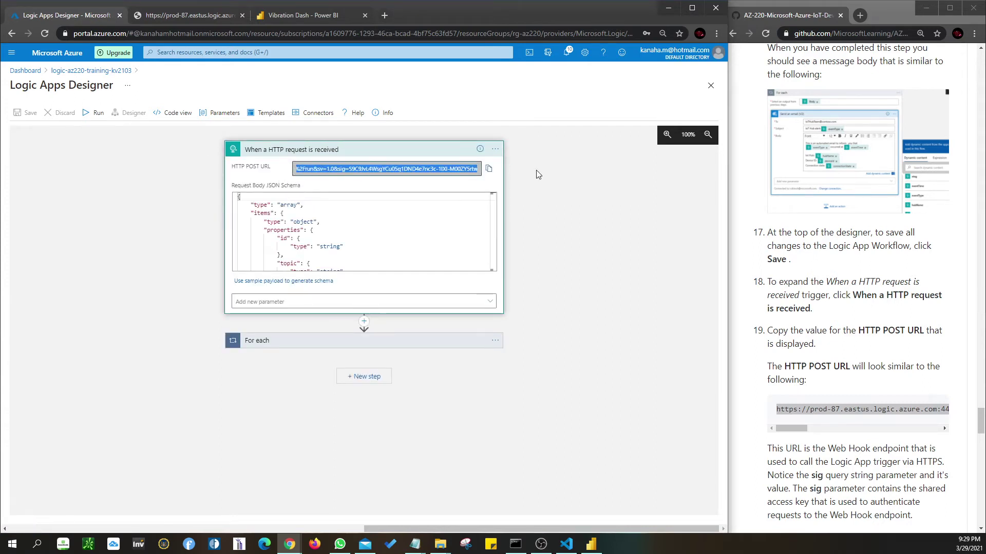
click(488, 168)
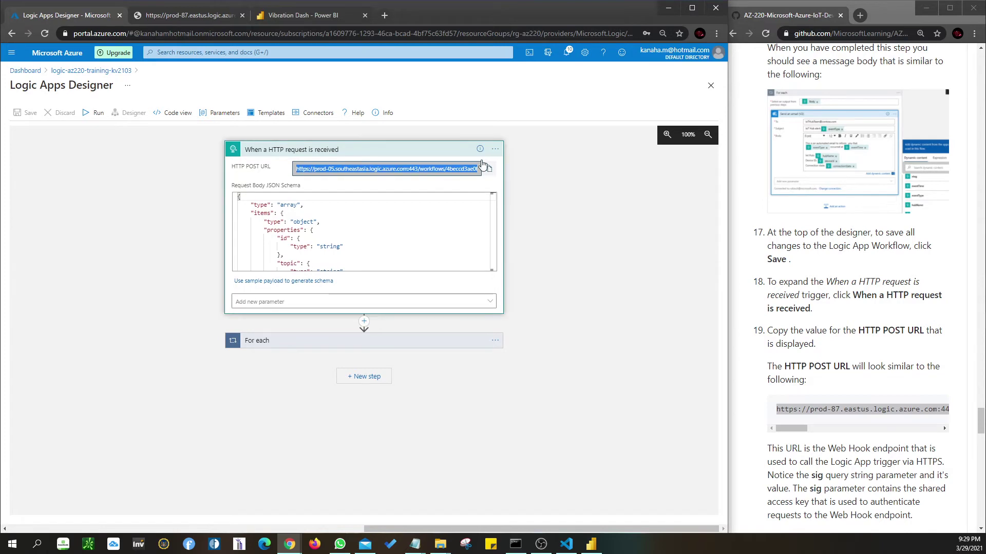
- Load the copied trigger URL in the second tab, then collapse the trigger in the designer
click(193, 16)
click(185, 34)
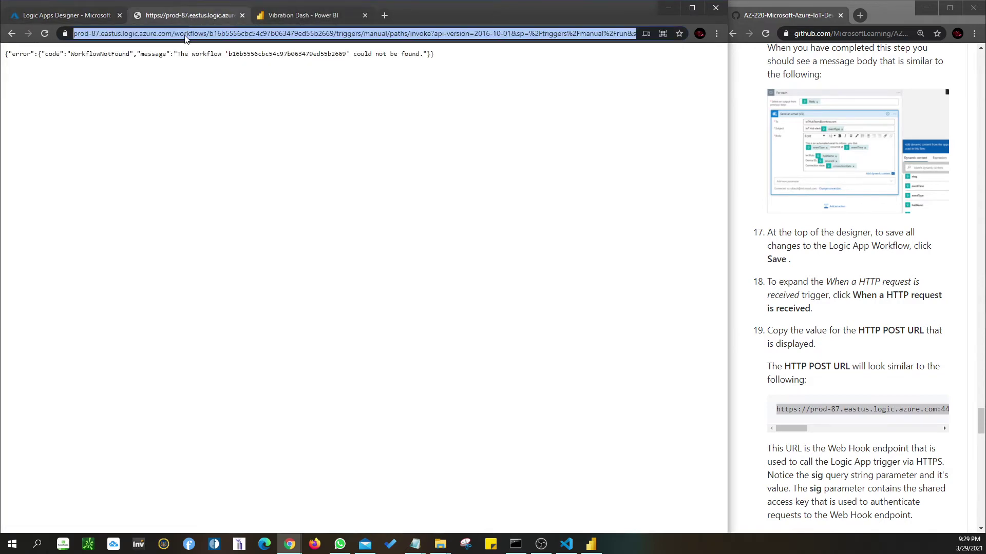
key(ctrl+v)
key(Return)
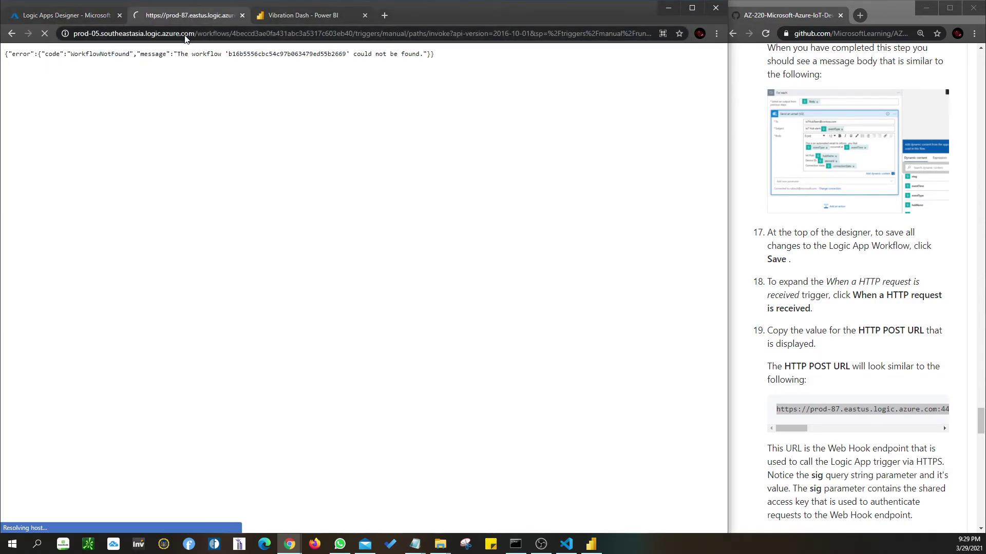
click(66, 19)
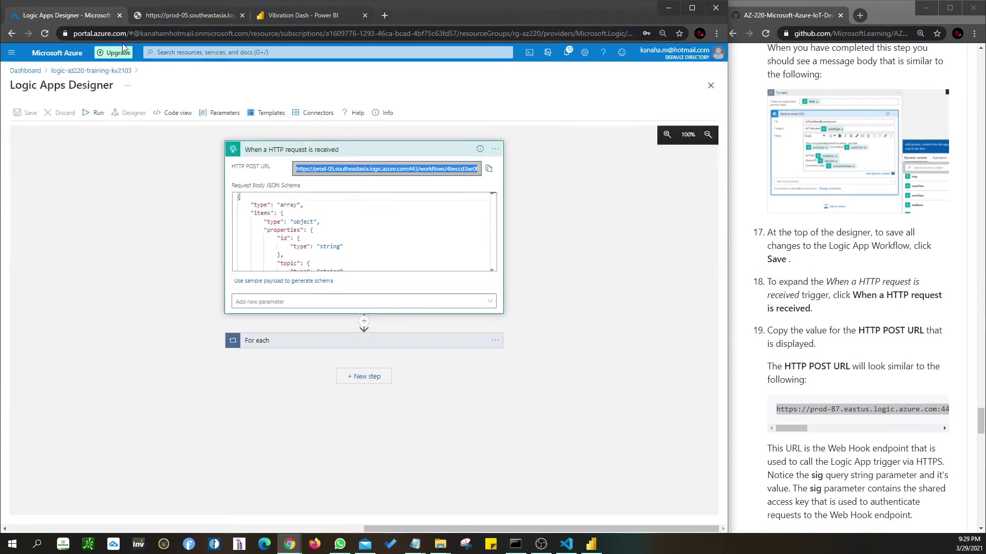
click(398, 150)
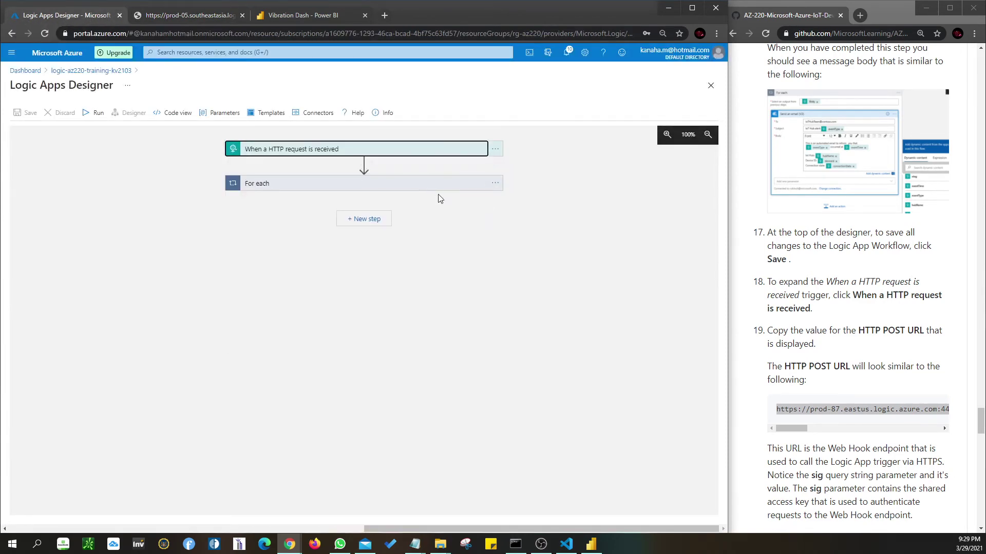
scroll(813, 398, down, 4)
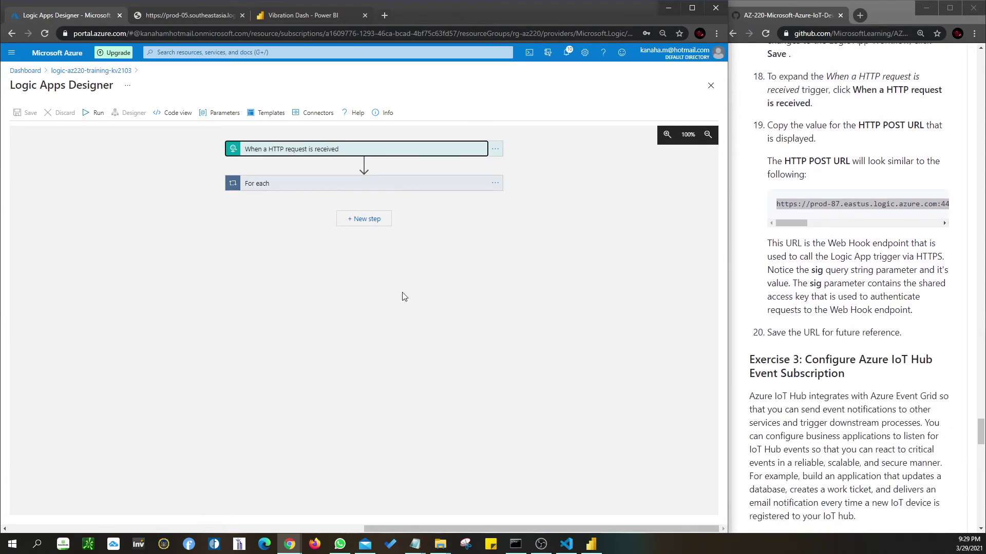
- Paste the trigger URL below the Event Hub Namespace entry in IoT_Reference and save it
click(415, 545)
click(380, 505)
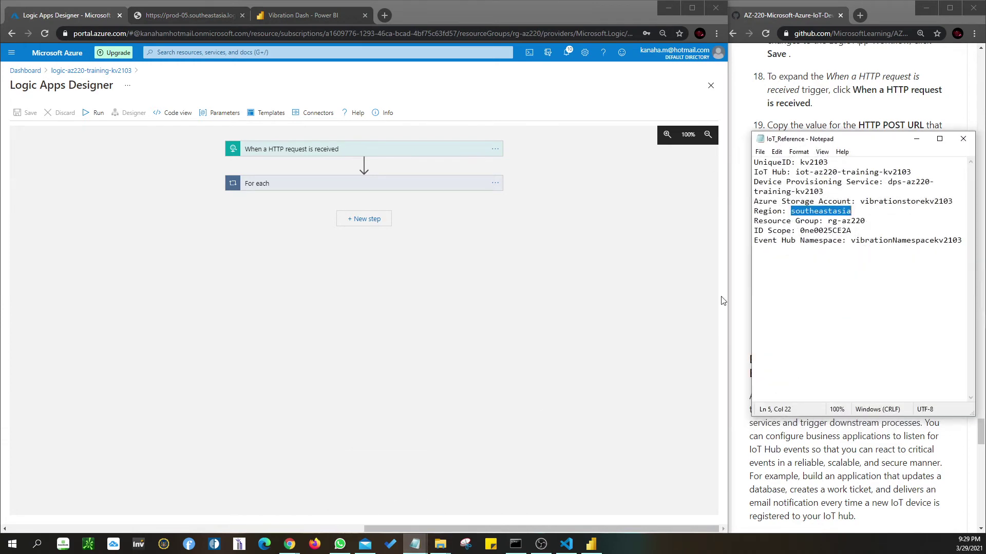
click(827, 240)
key(Return)
key(Return)
key(Return)
key(ctrl+v)
key(ctrl+s)
click(917, 139)
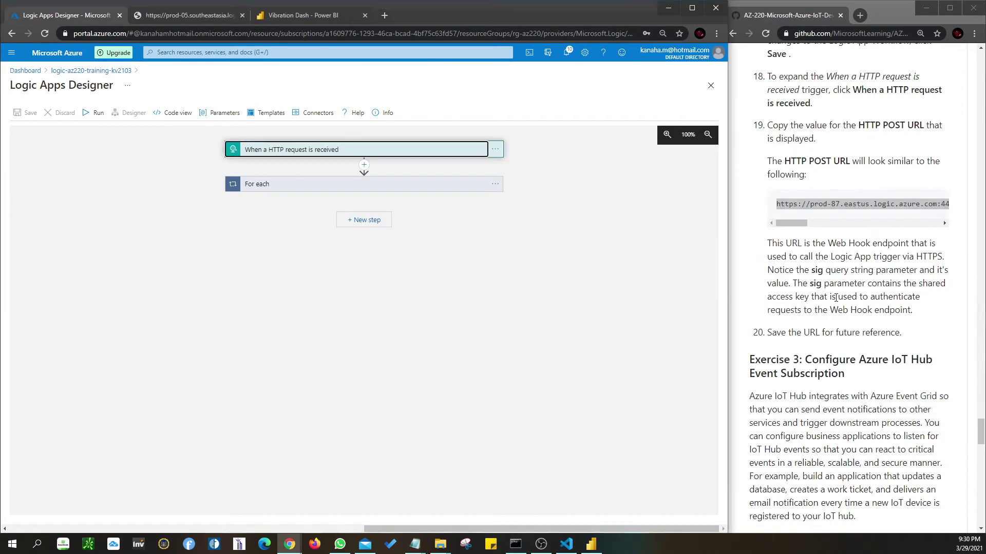
- Scroll through the logic app workflow showing the HTTP trigger followed by the For each loop
scroll(836, 298, down, 2)
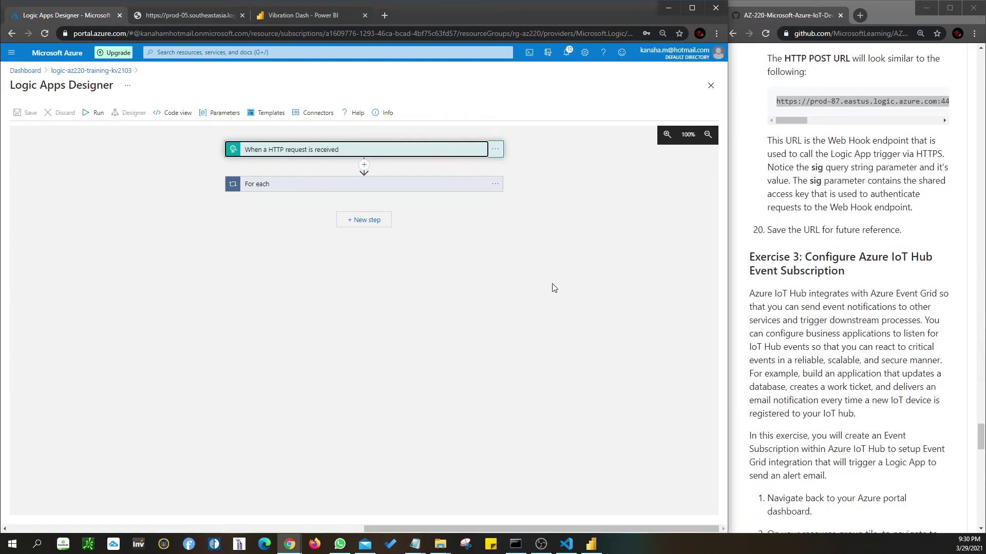
scroll(834, 270, down, 2)
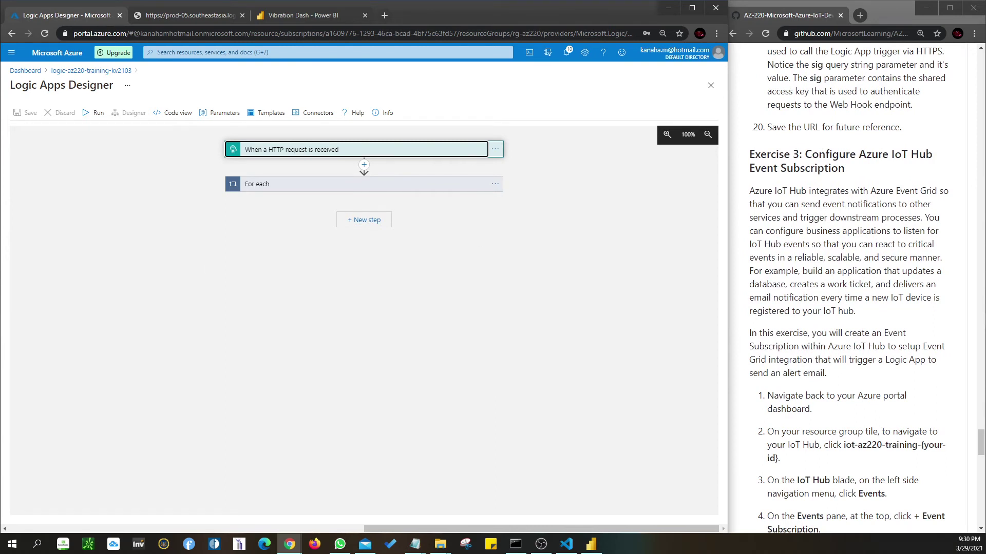
key(alt+Tab)
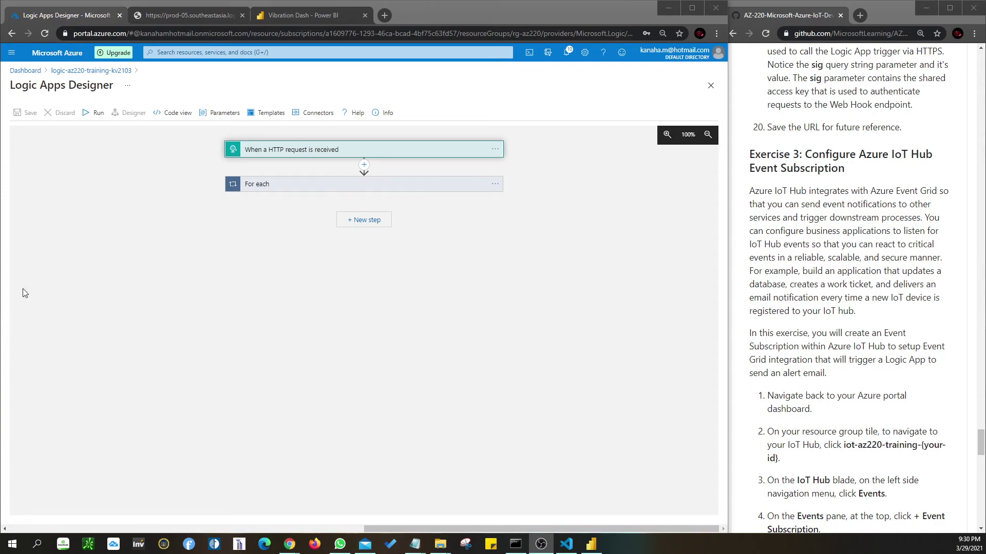
scroll(798, 346, down, 20)
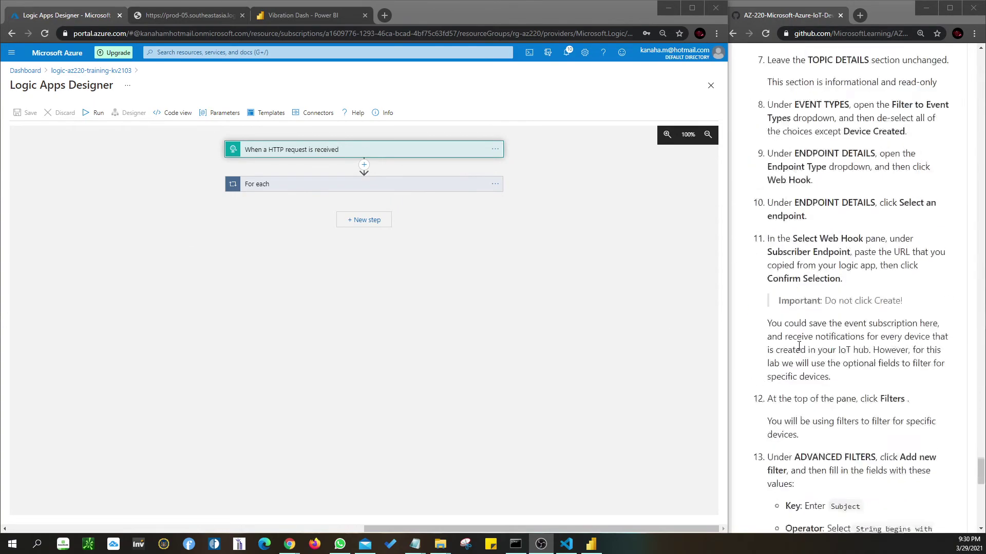
scroll(799, 346, up, 20)
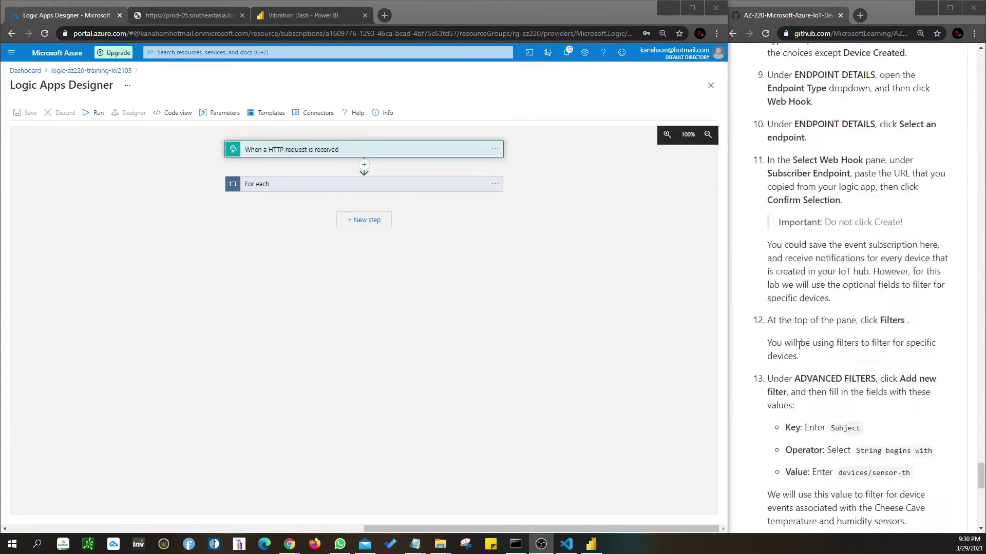
scroll(799, 346, up, 3)
scroll(799, 345, down, 4)
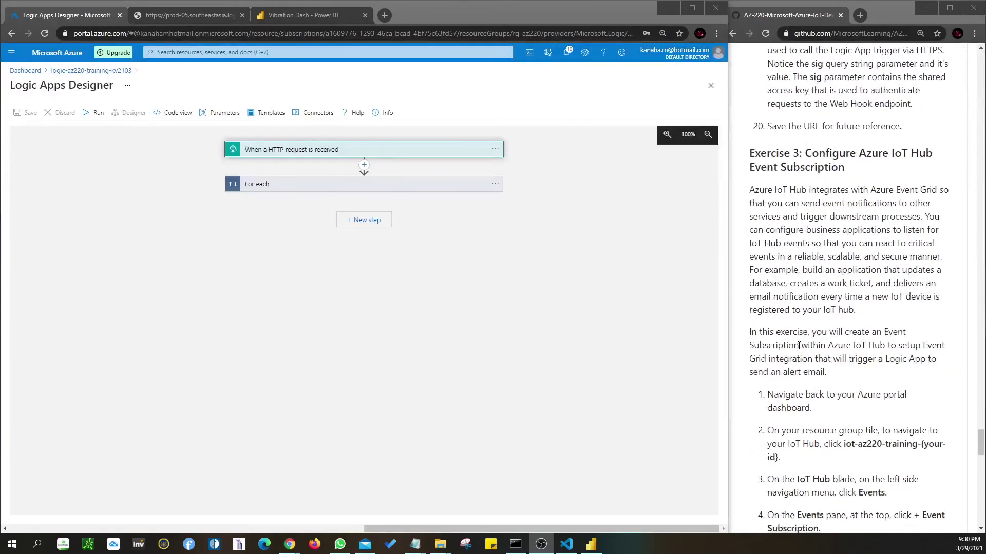
scroll(799, 346, up, 1)
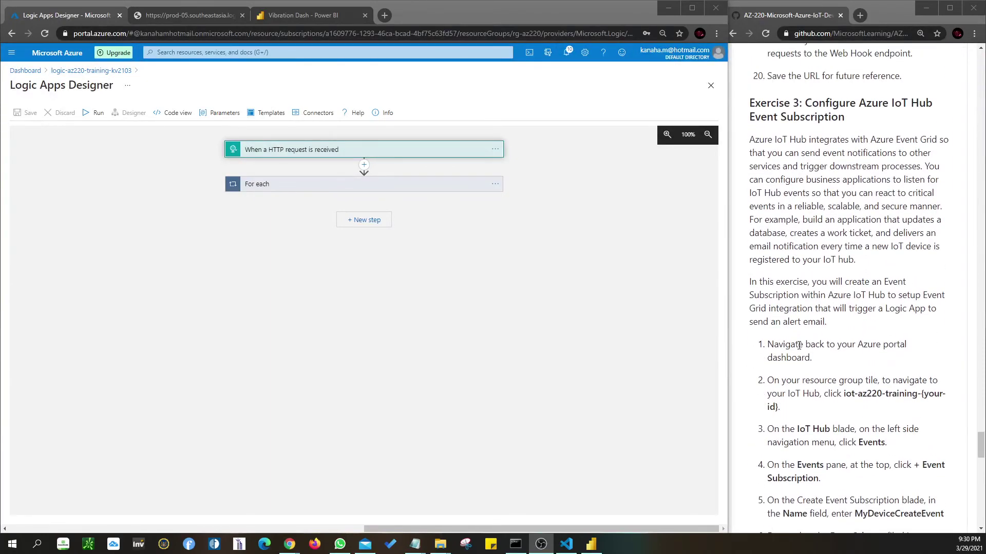
scroll(798, 346, down, 1)
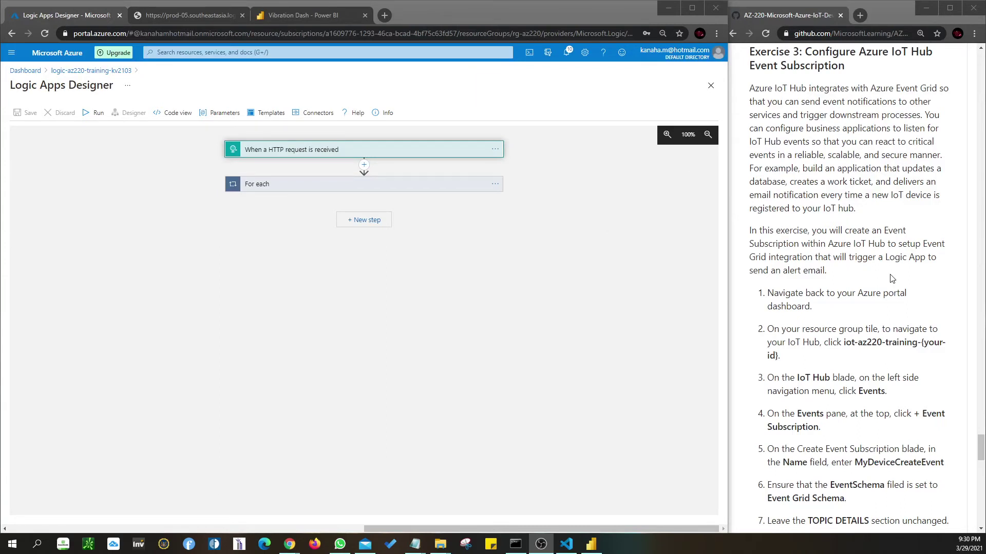
- Go back to the AZ-220 dashboard and refresh its tiles to show the rg-az220 resources
click(24, 71)
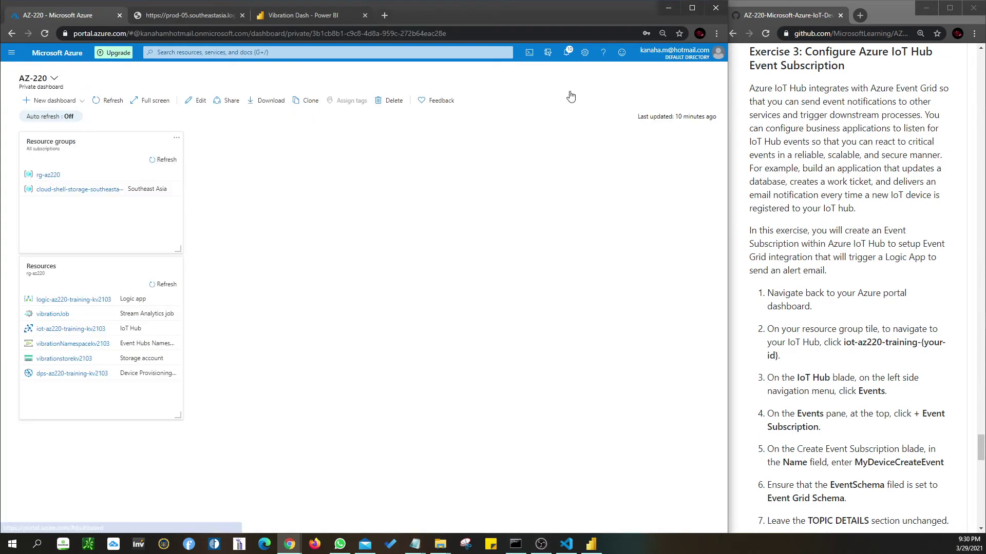
click(123, 102)
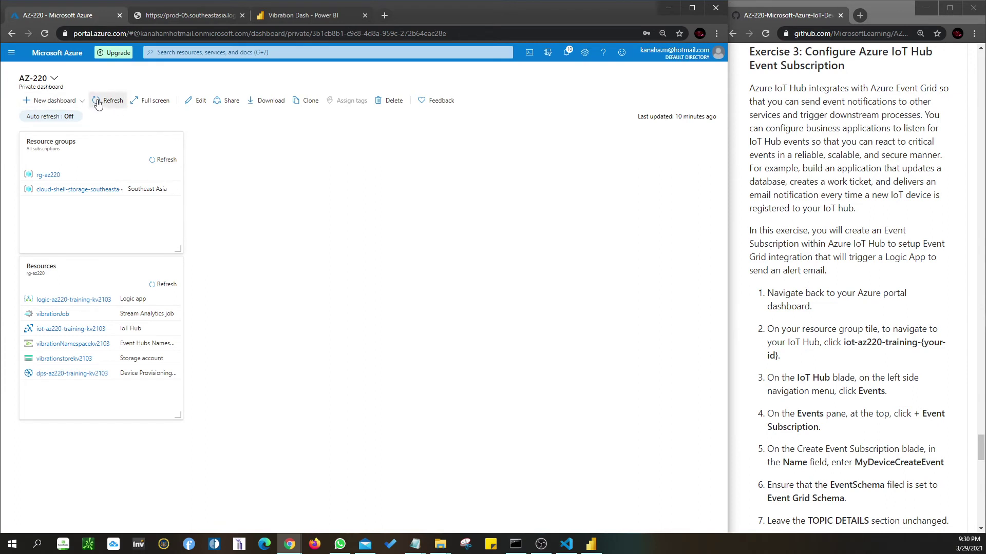
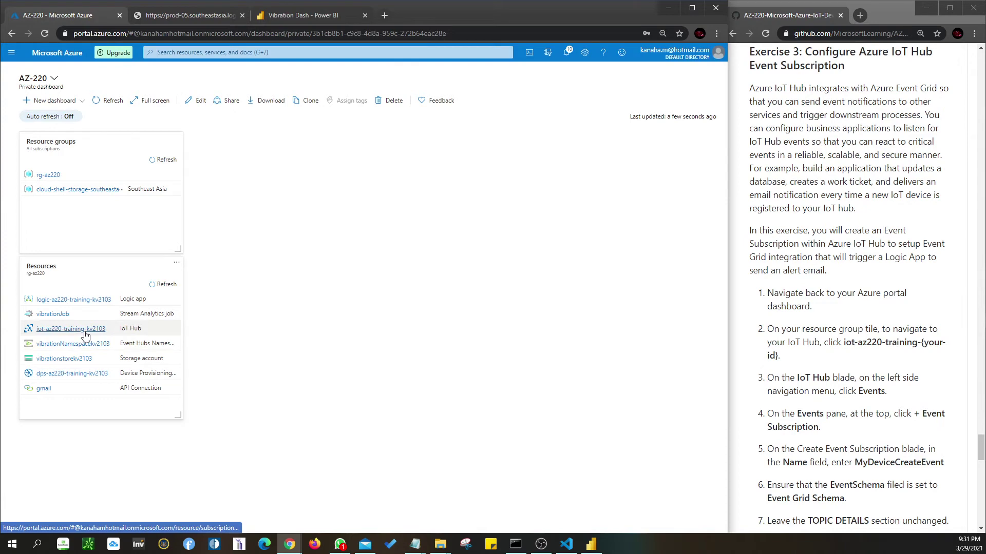
- Open iot-az220-training-kv2103 from the dashboard's Resources tile and go to its Events page
click(85, 335)
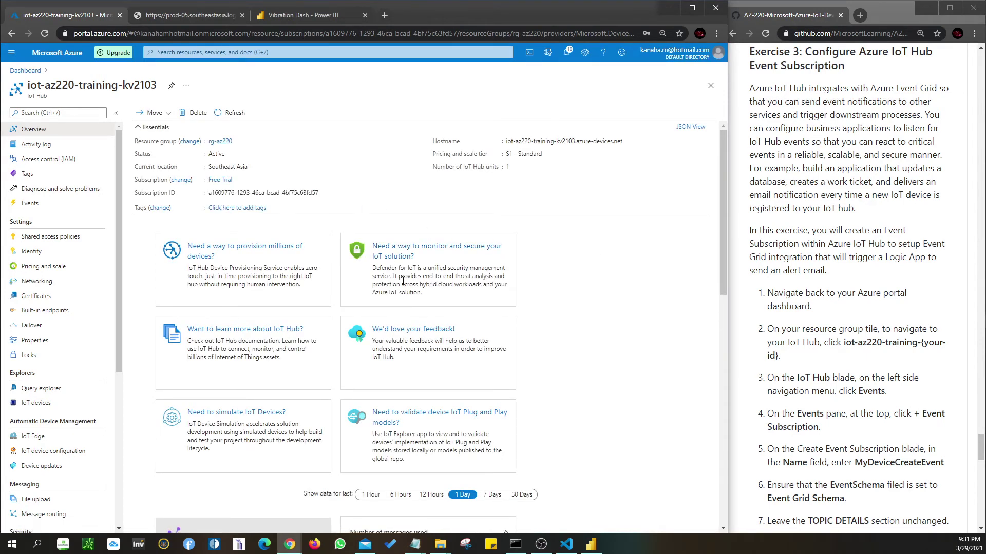
scroll(44, 226, down, 5)
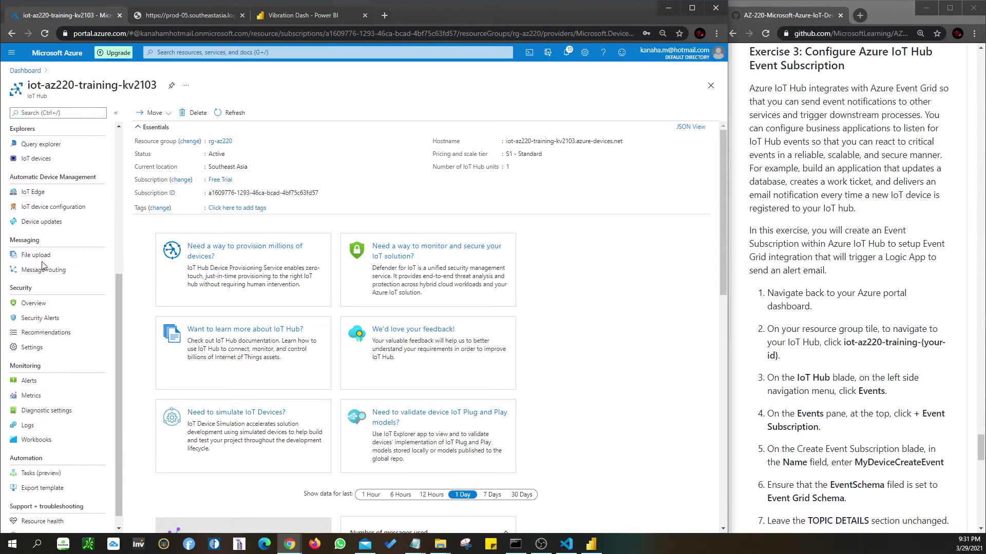
scroll(43, 266, up, 3)
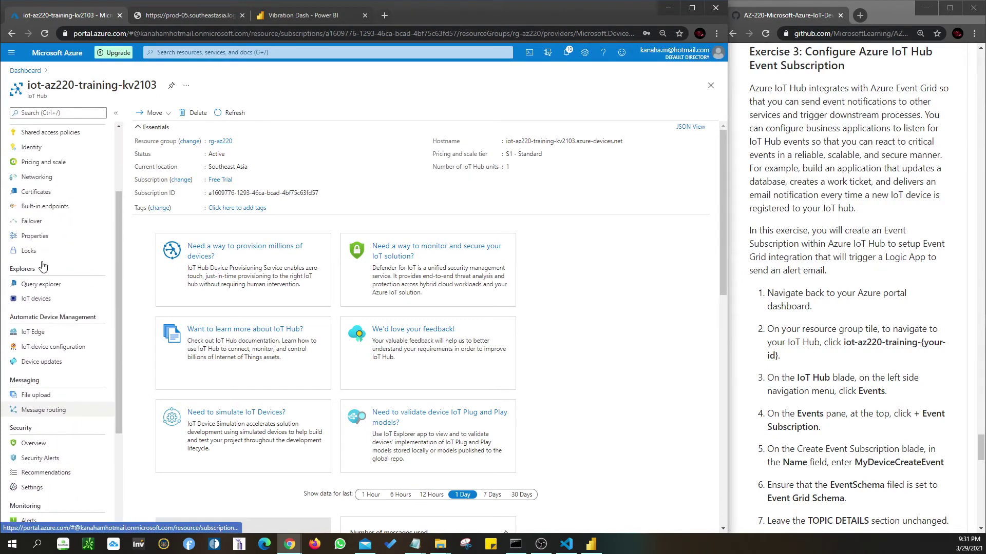
scroll(41, 261, up, 2)
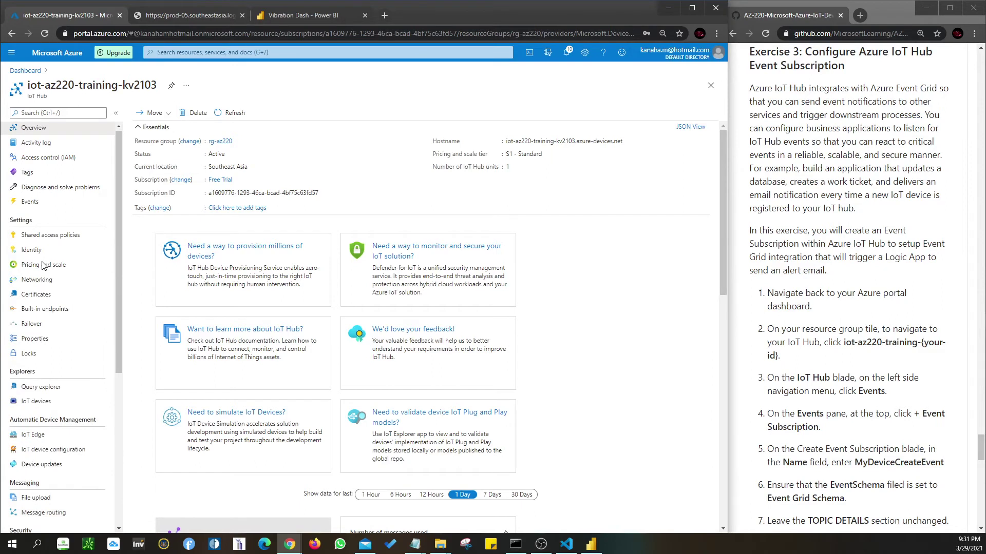
click(31, 204)
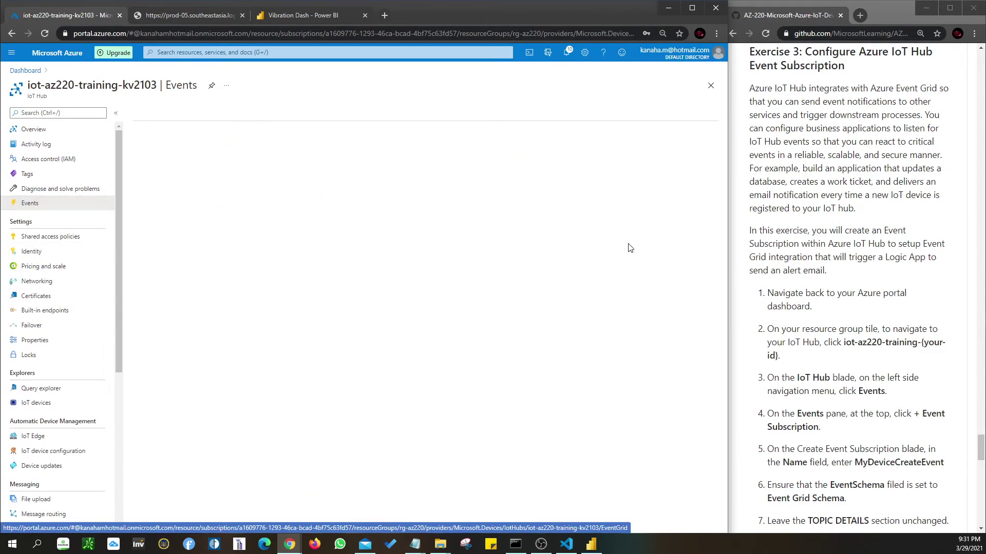
- Start a new event subscription and copy the name MyDeviceCreateEvent from the lab instructions
scroll(894, 355, down, 5)
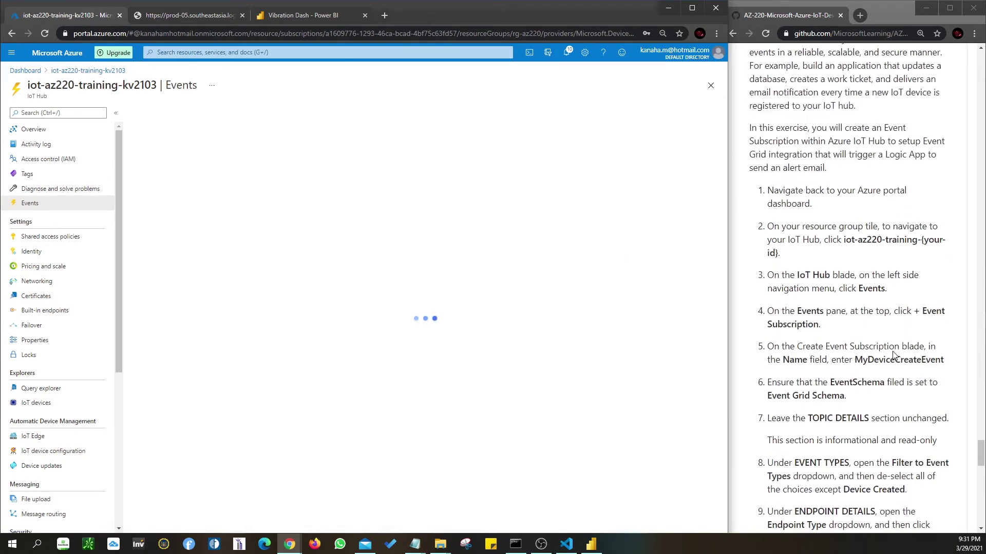
scroll(893, 355, down, 1)
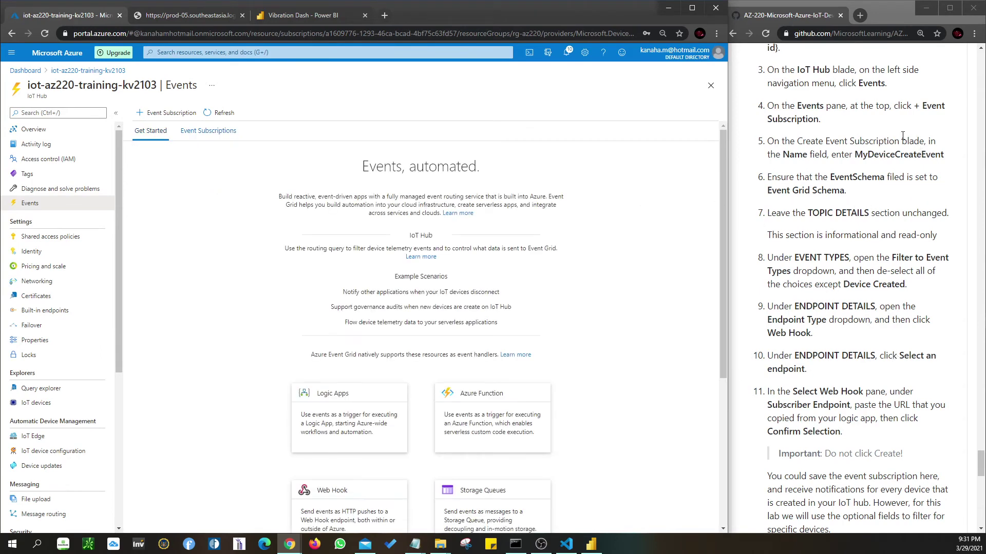
click(162, 116)
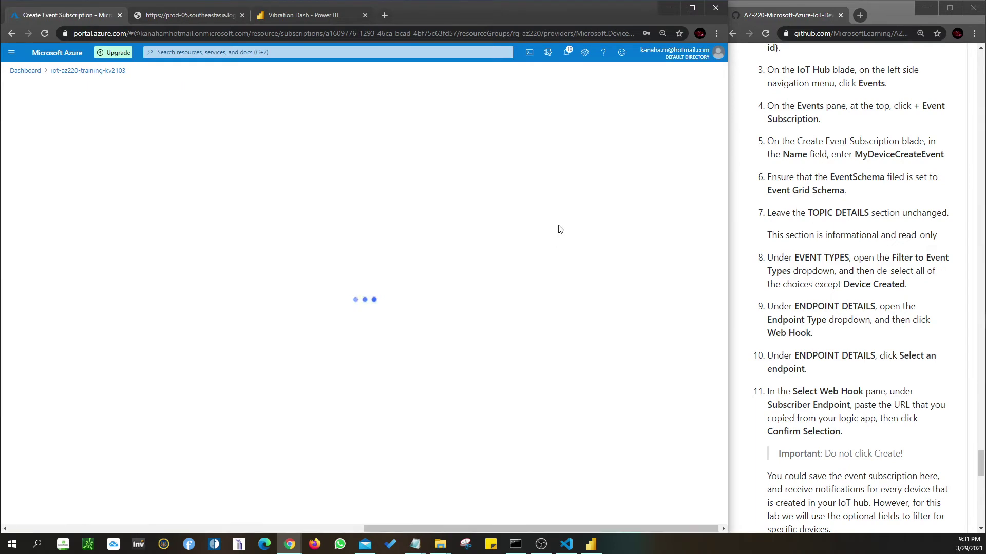
drag(854, 155, 944, 155)
key(ctrl+c)
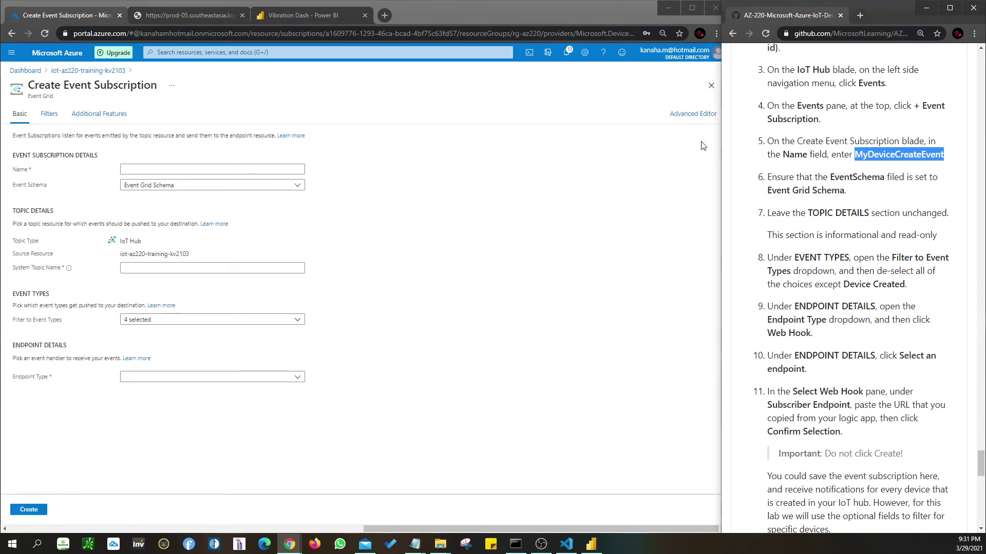
- Paste MyDeviceCreateEvent into the event subscription's Name field
click(163, 170)
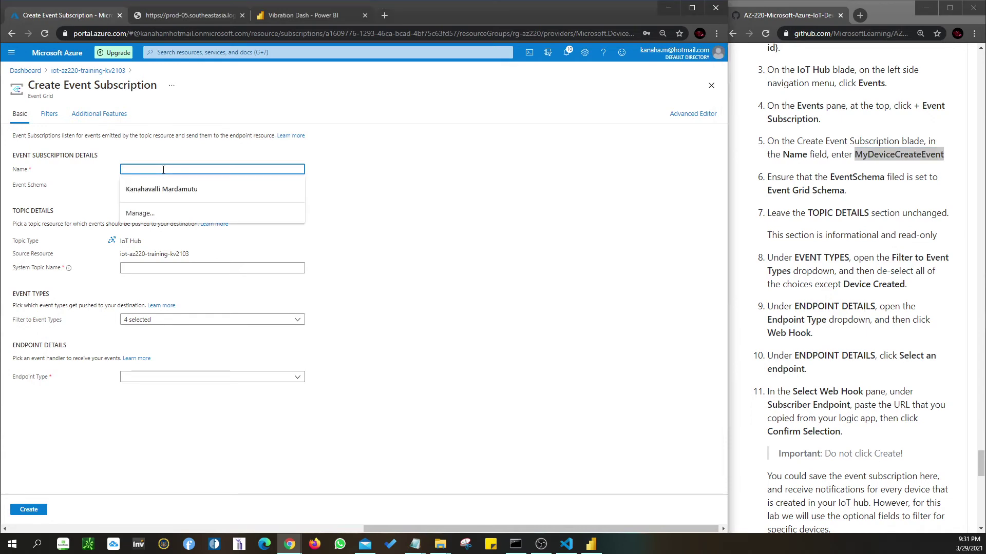
key(ctrl+v)
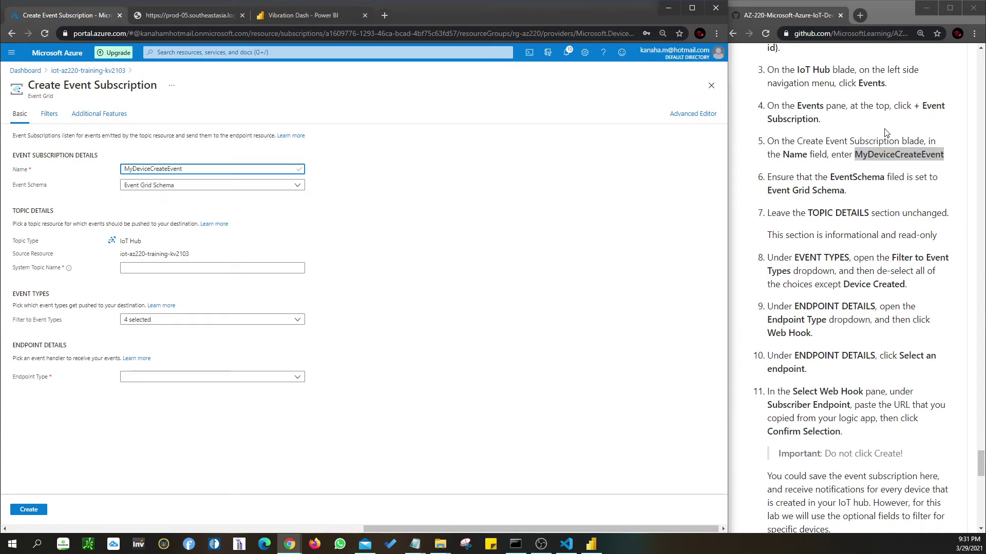
click(855, 193)
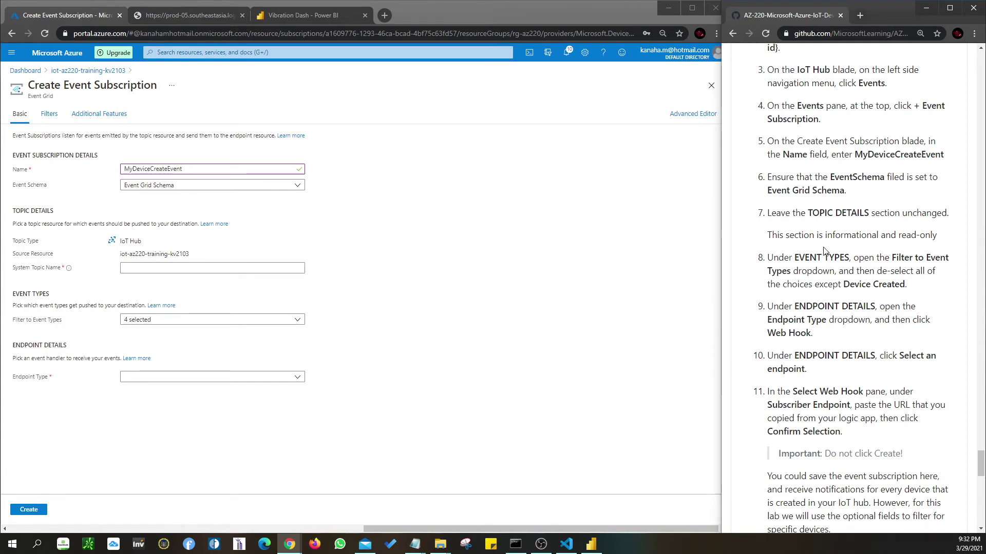
scroll(823, 250, down, 1)
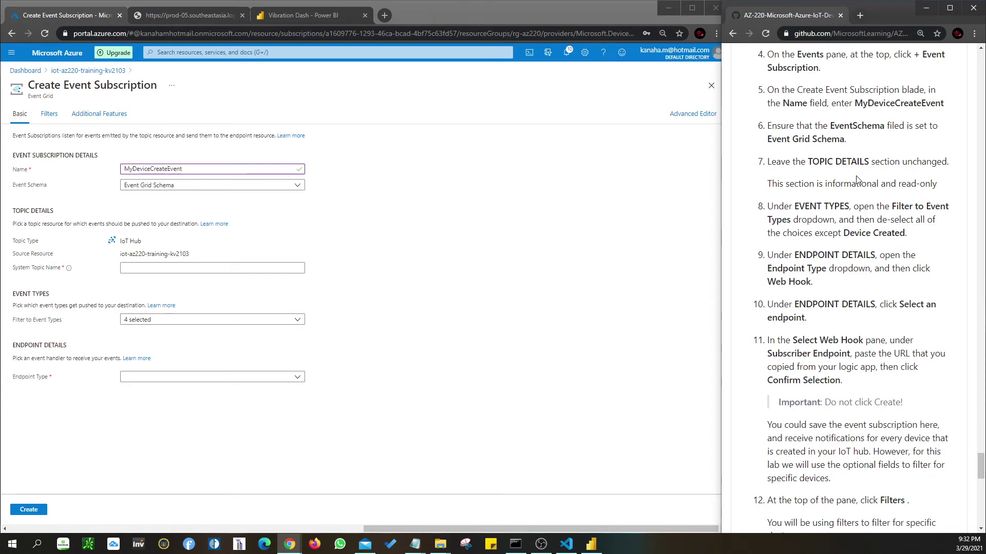
scroll(863, 178, up, 1)
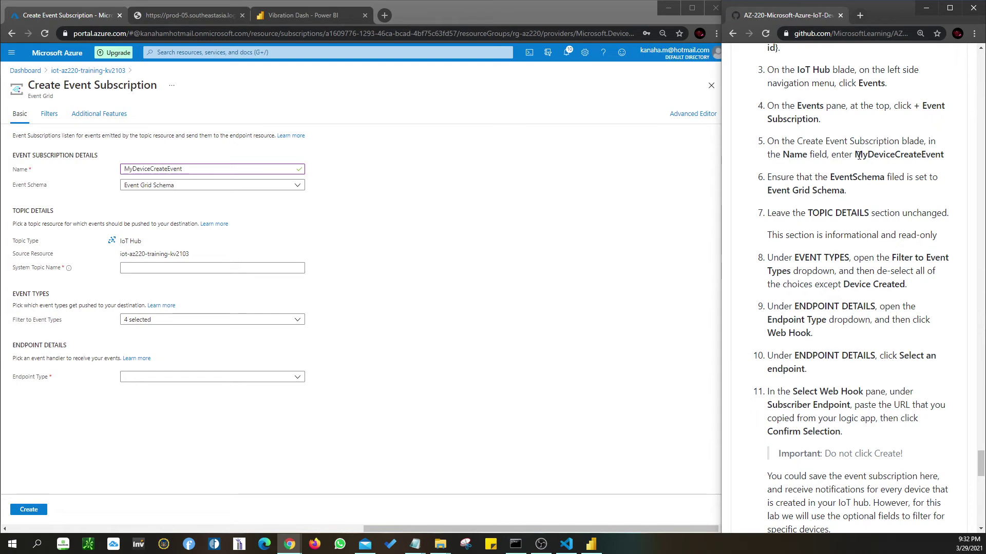
scroll(858, 155, up, 2)
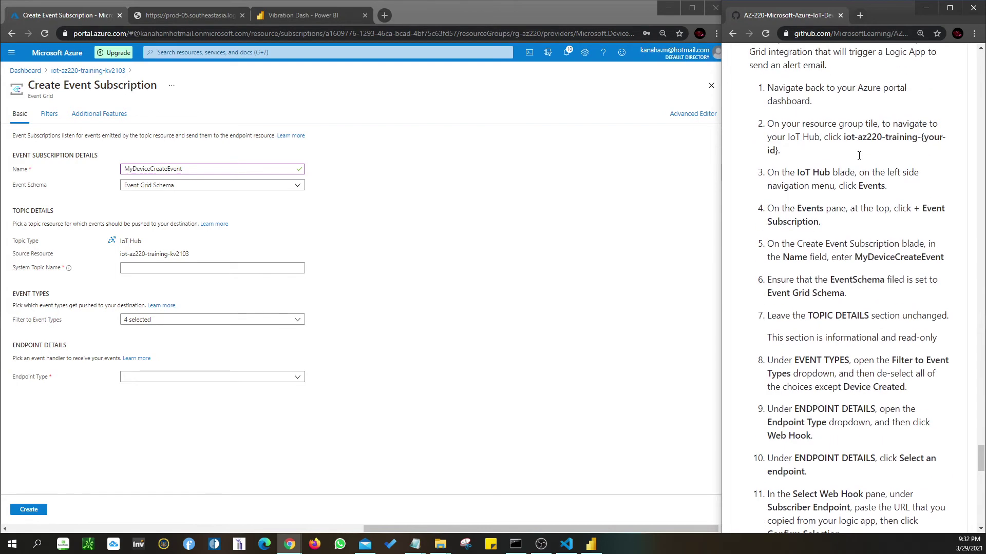
- Leave System Topic Name empty and keep Event Grid Schema as the event schema
click(249, 268)
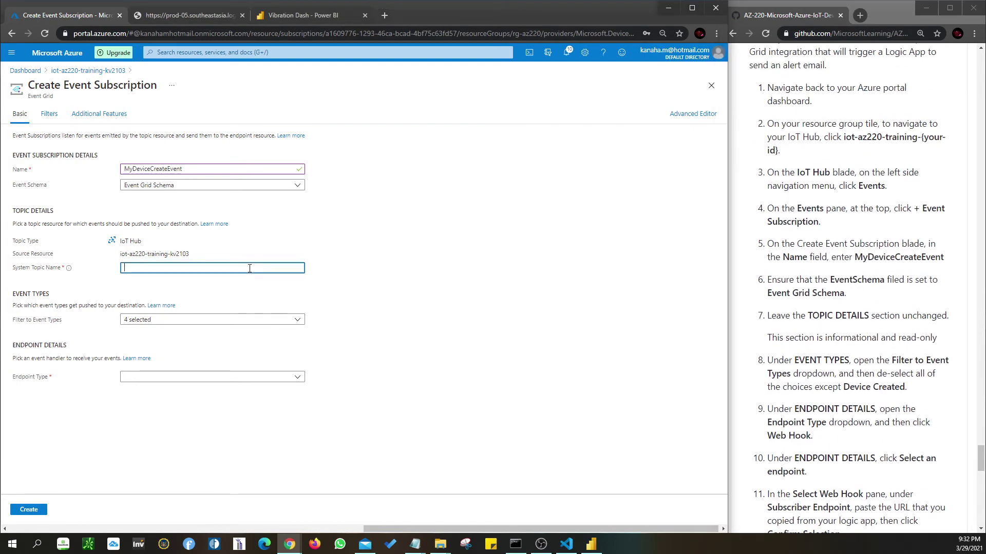
click(402, 264)
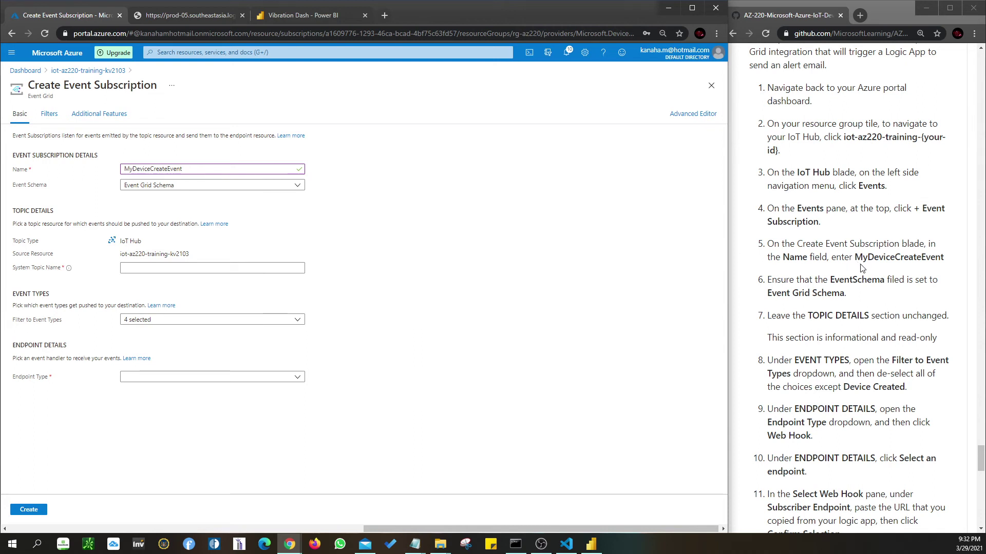
scroll(861, 267, down, 1)
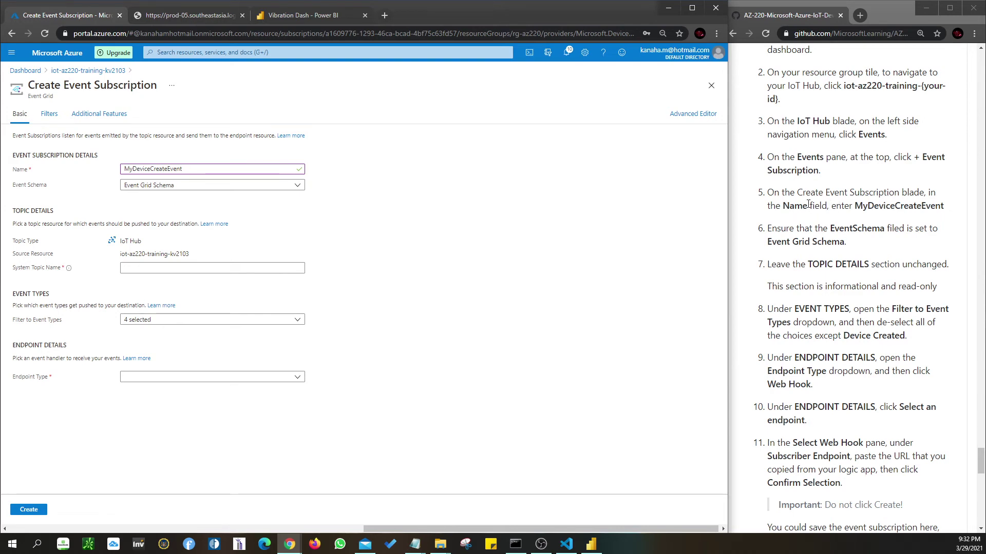
scroll(818, 206, up, 2)
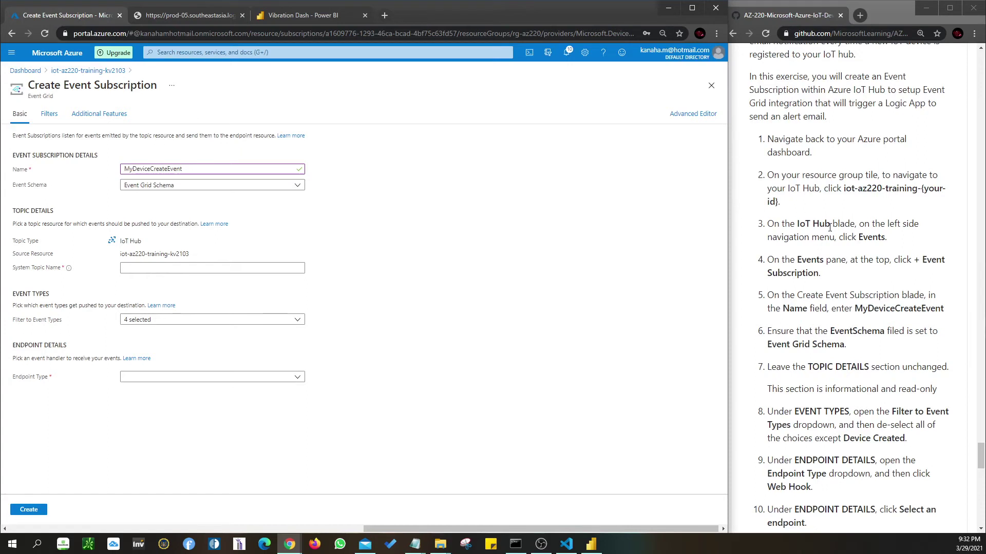
scroll(813, 283, down, 1)
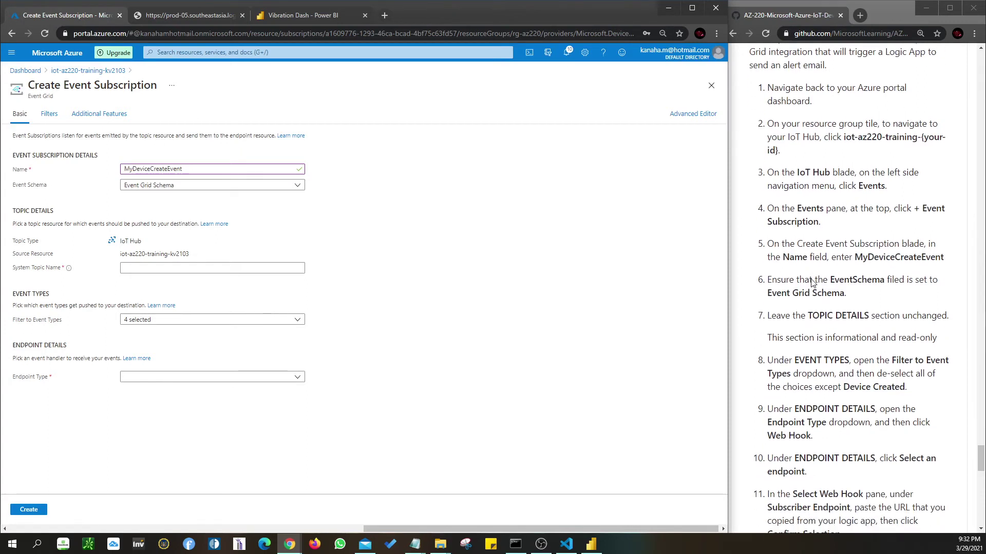
scroll(813, 283, down, 1)
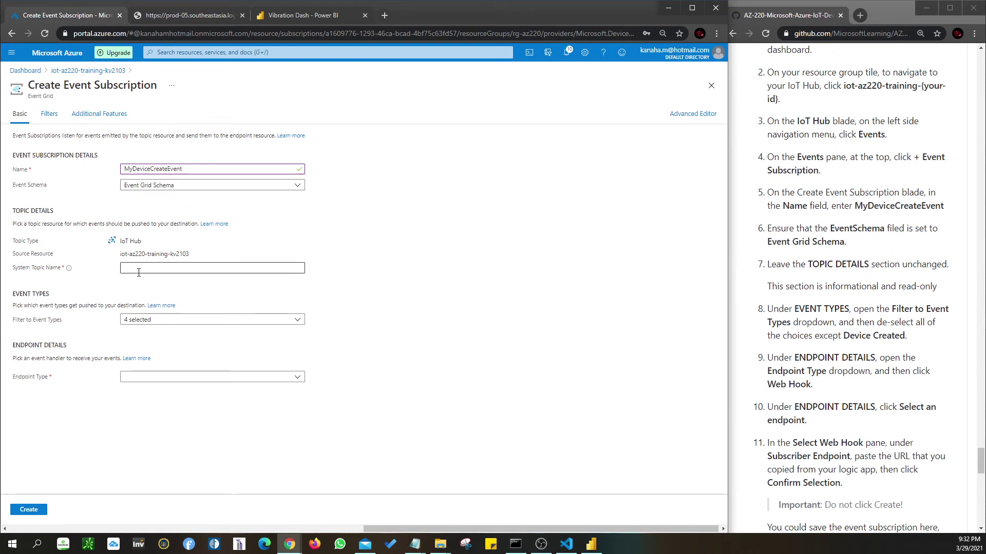
scroll(842, 299, down, 1)
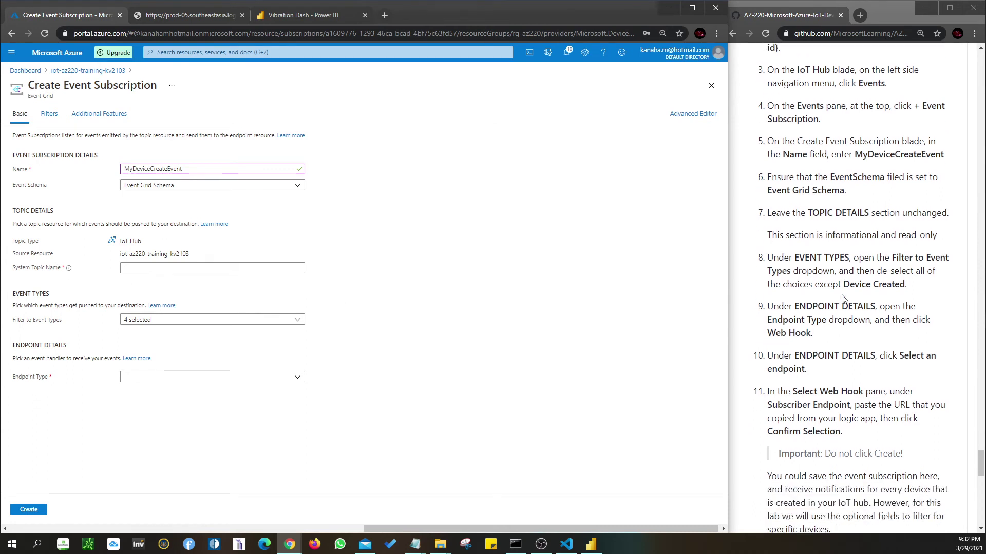
- Open the Filter to Event Types list and toggle the device event type checkboxes
click(158, 323)
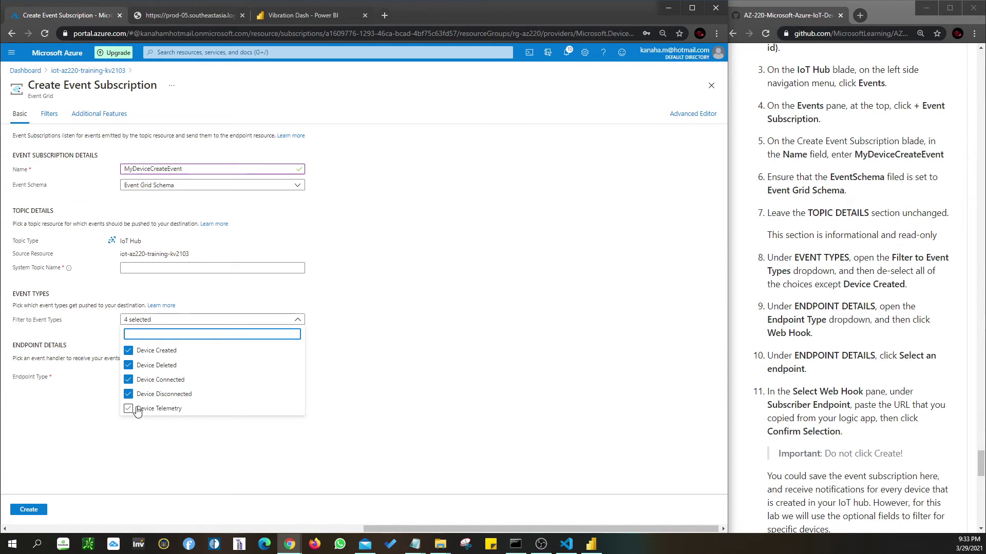
click(128, 353)
click(129, 351)
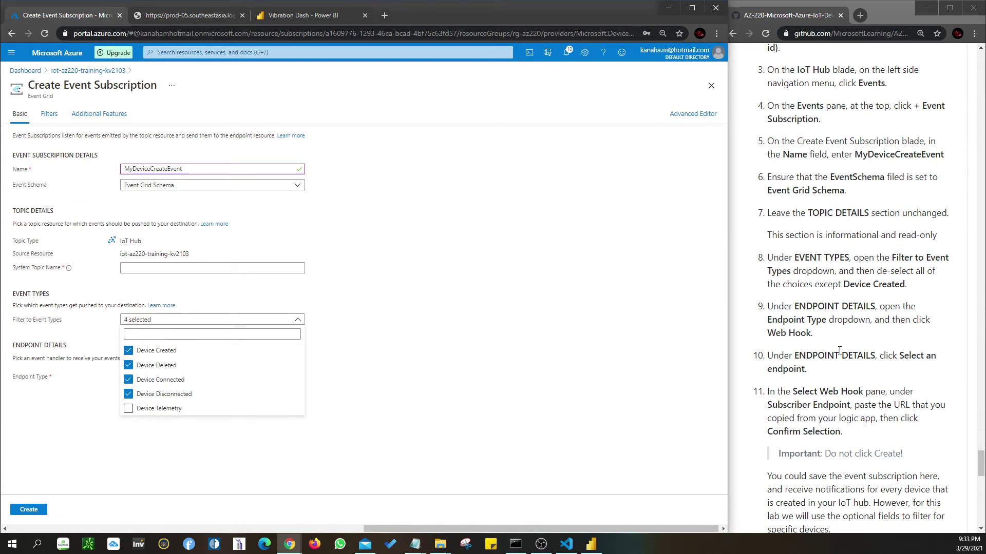
scroll(850, 324, down, 1)
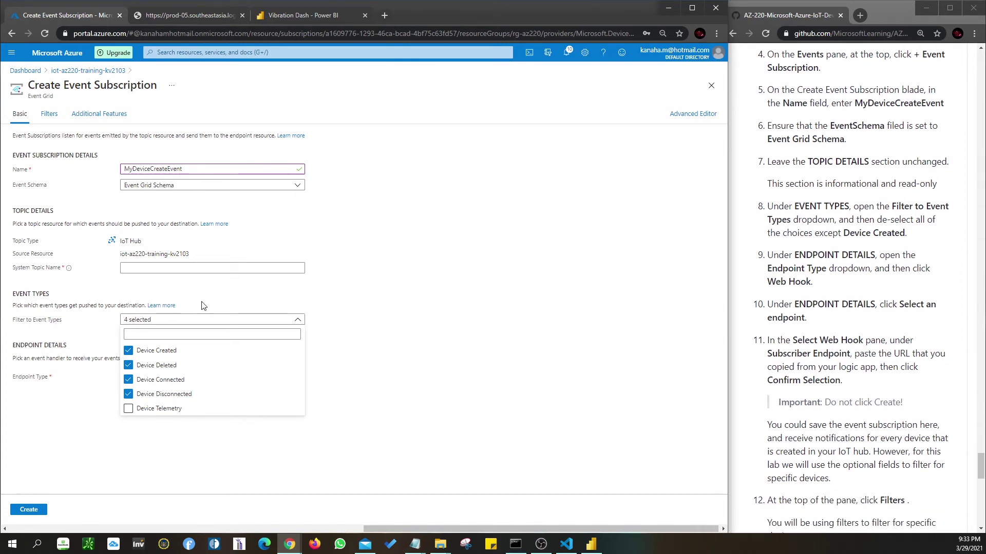
click(153, 334)
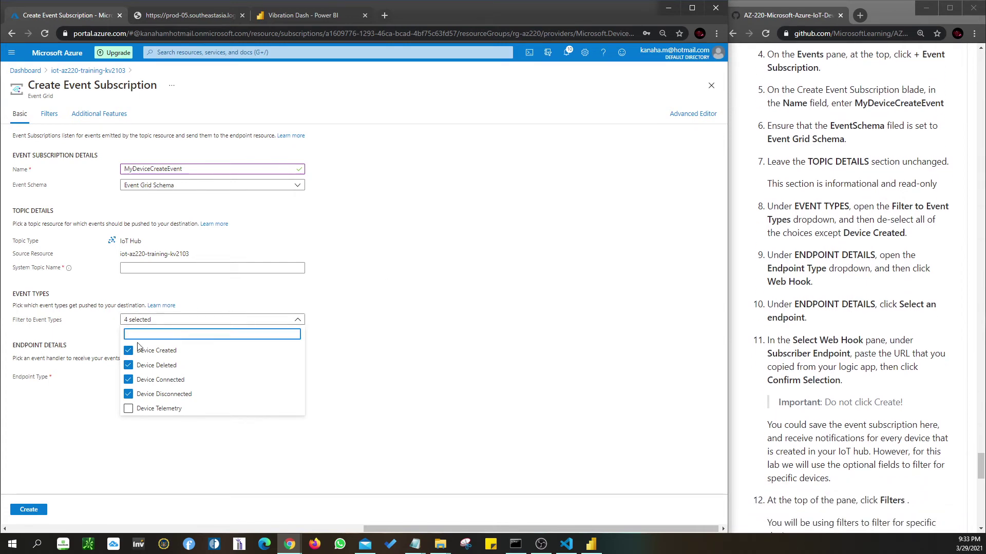
text(filt)
click(128, 365)
click(128, 379)
click(128, 395)
click(128, 408)
click(128, 365)
click(128, 379)
click(128, 395)
click(128, 350)
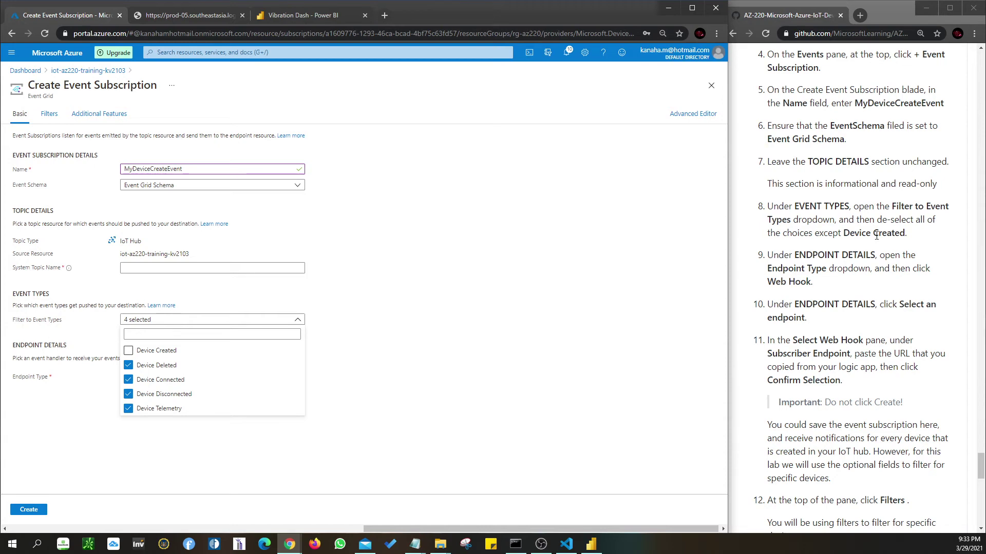
- Leave only Device Created checked among the event types and close the list
click(128, 350)
click(129, 365)
click(128, 379)
click(128, 394)
click(128, 408)
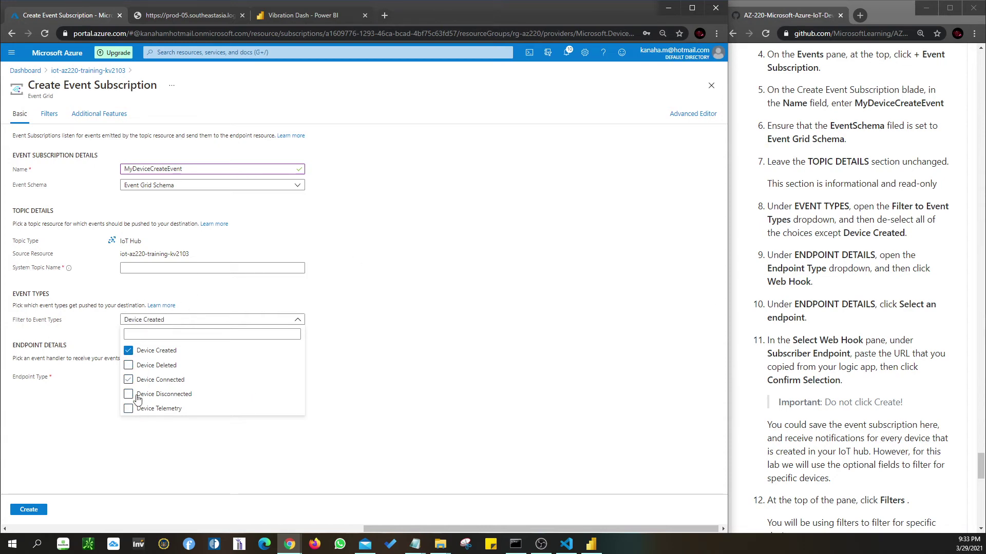
click(403, 361)
scroll(905, 270, down, 1)
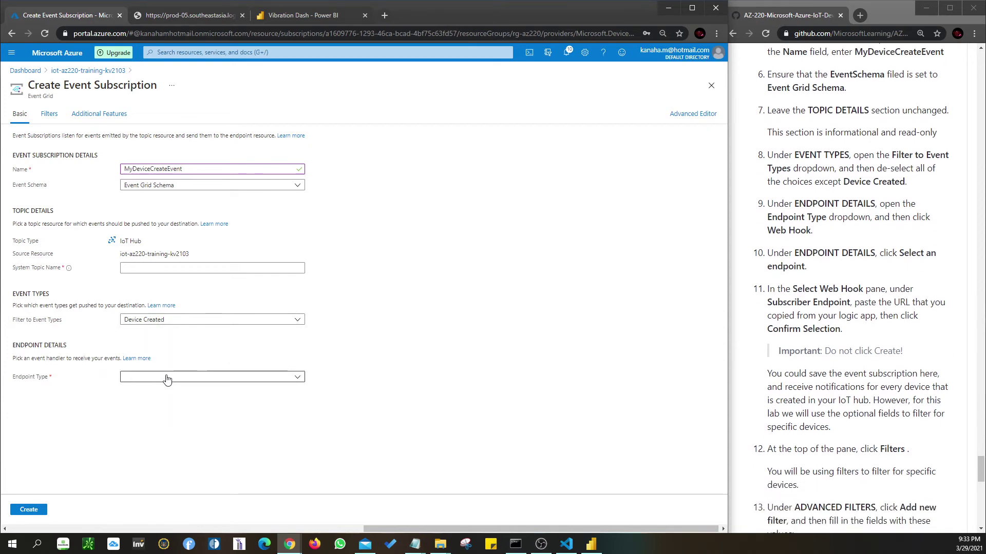
- Set the subscription's endpoint type to Web Hook
click(286, 379)
click(142, 406)
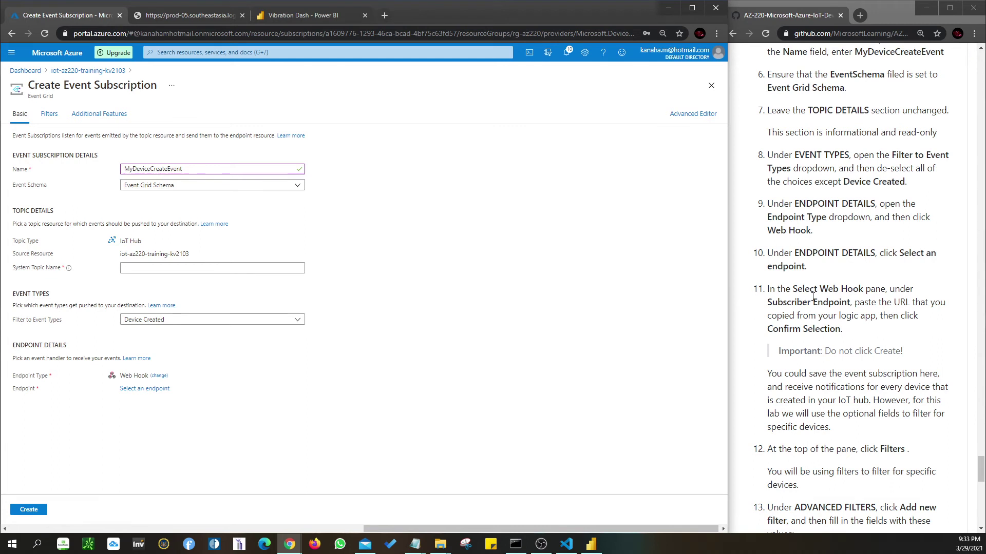
scroll(811, 297, down, 1)
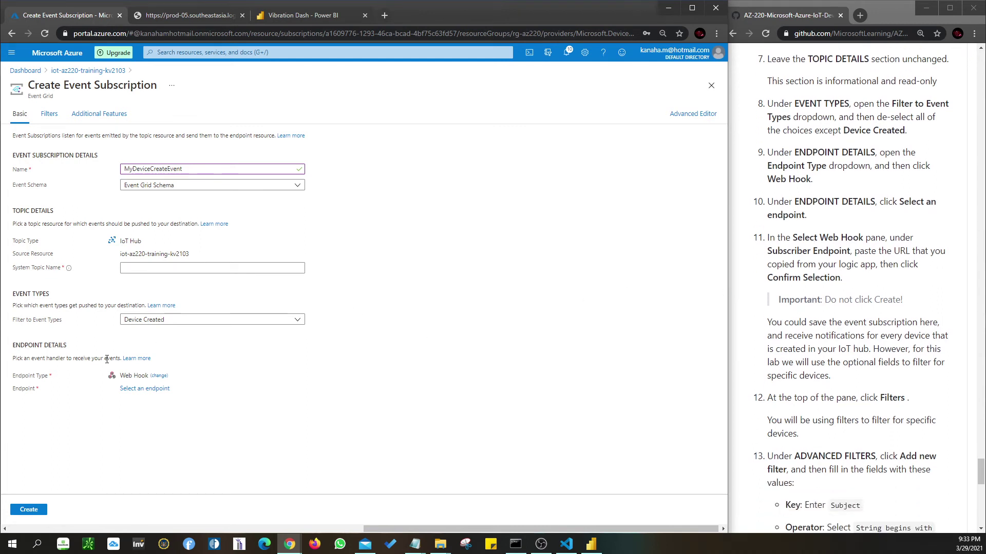
- Paste the logic app URL from the reference notes as the subscriber endpoint and confirm it
click(140, 390)
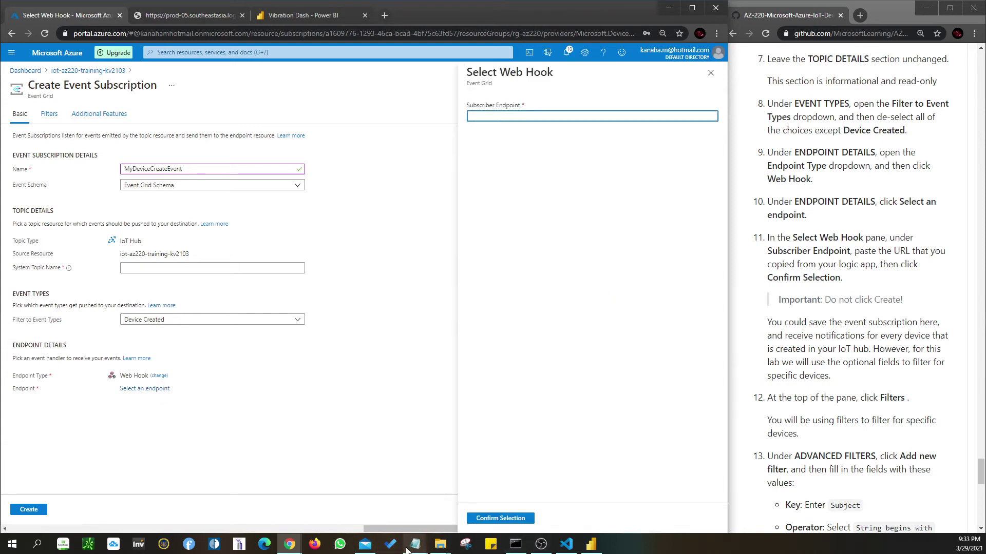
click(359, 493)
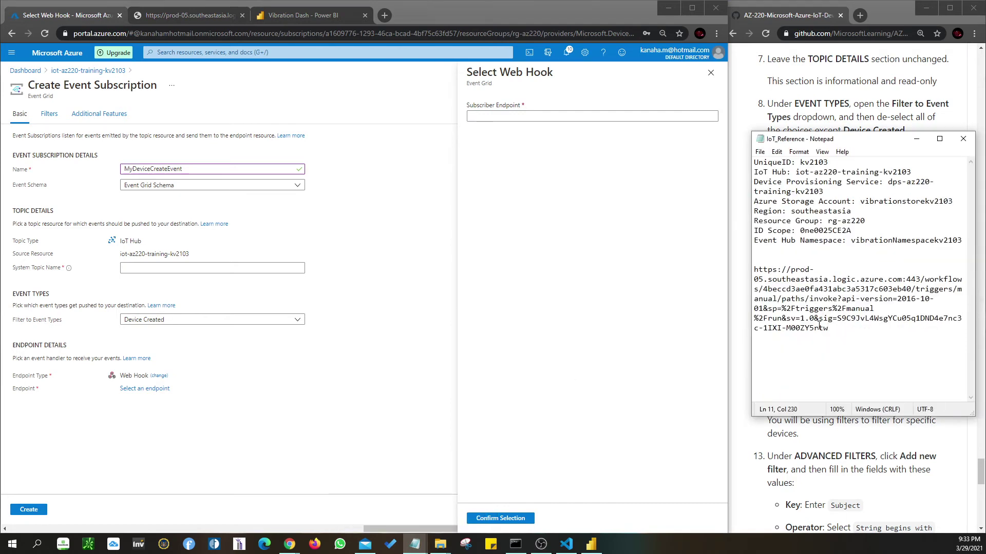
drag(834, 332, 753, 271)
key(ctrl+c)
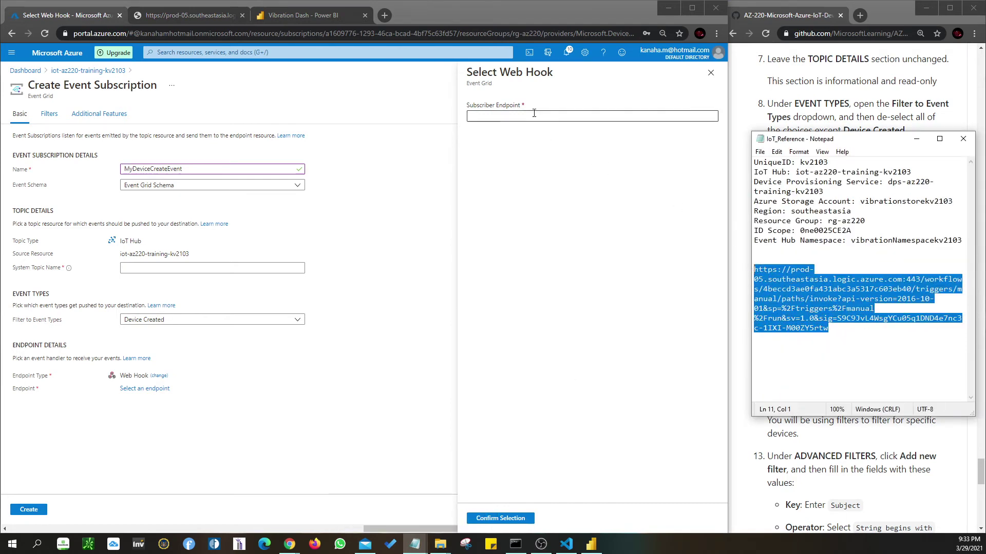
click(534, 113)
key(ctrl+v)
click(499, 518)
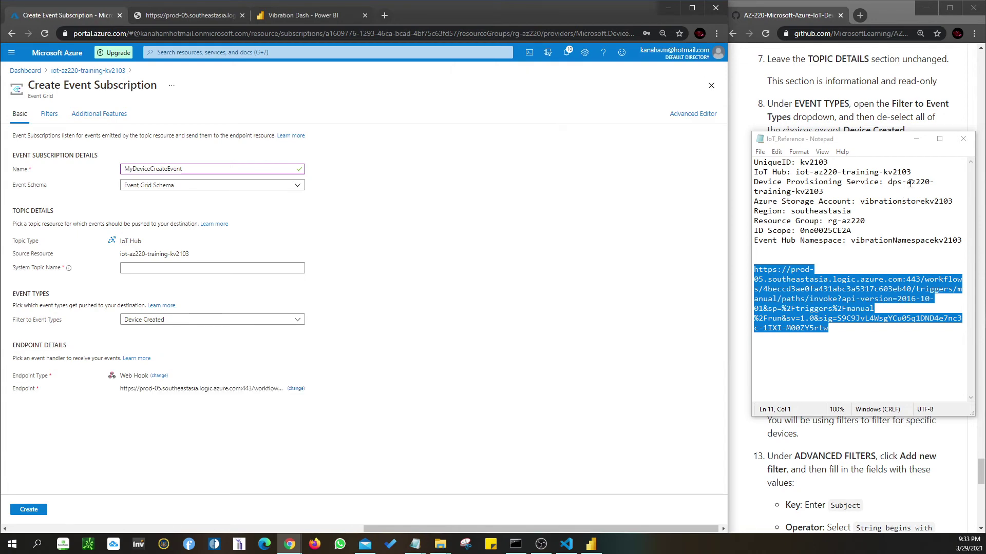
click(916, 138)
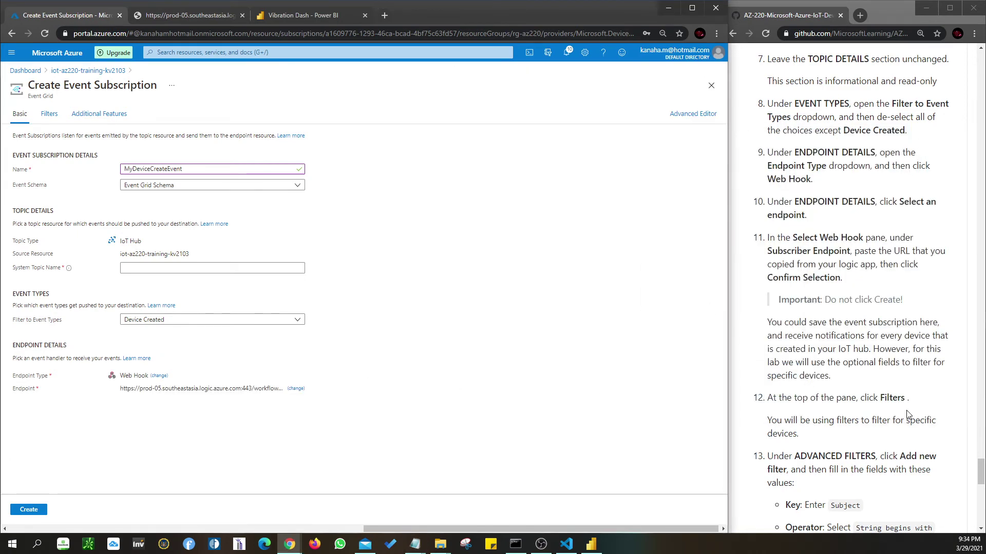
scroll(837, 372, down, 1)
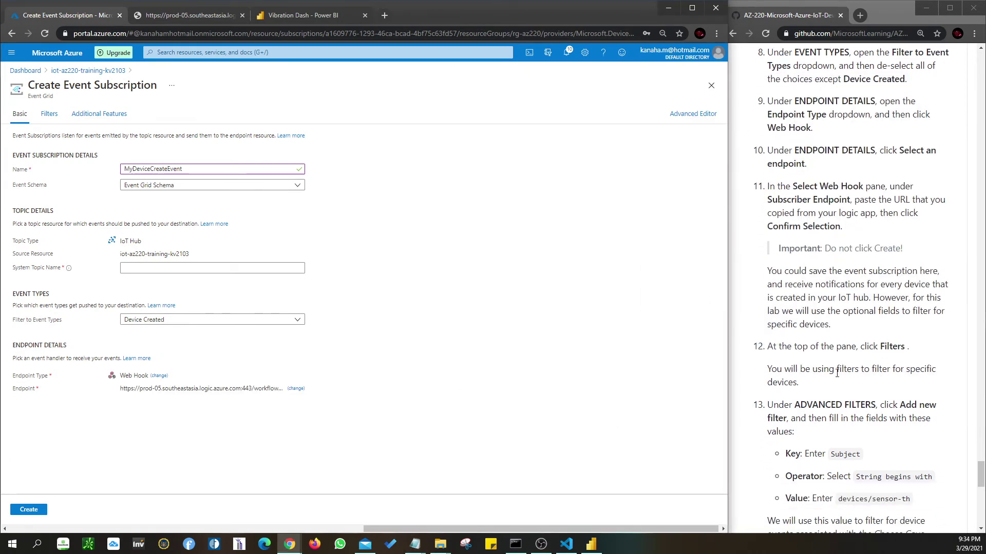
- On the Filters tab, add a new advanced filter with the key Subject
click(49, 114)
scroll(844, 266, down, 3)
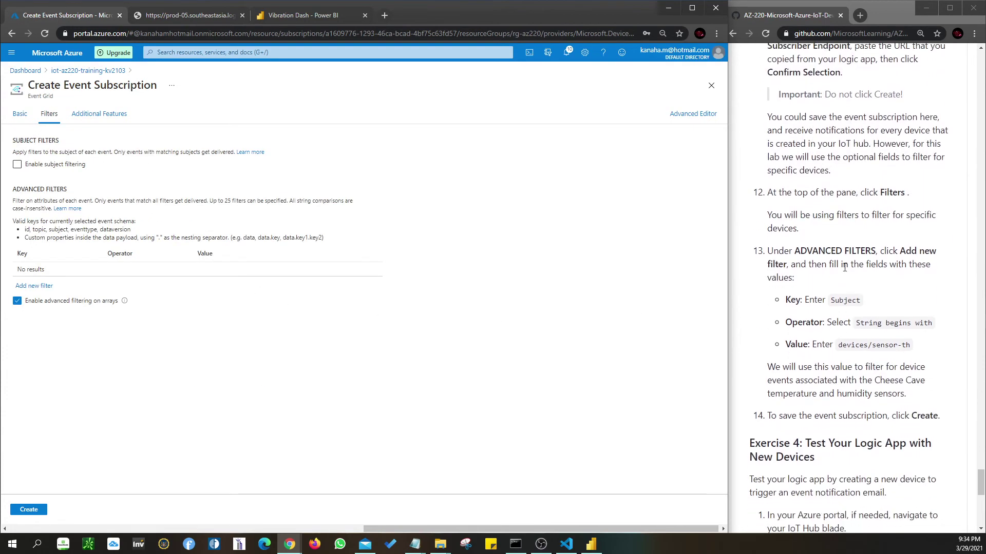
click(32, 289)
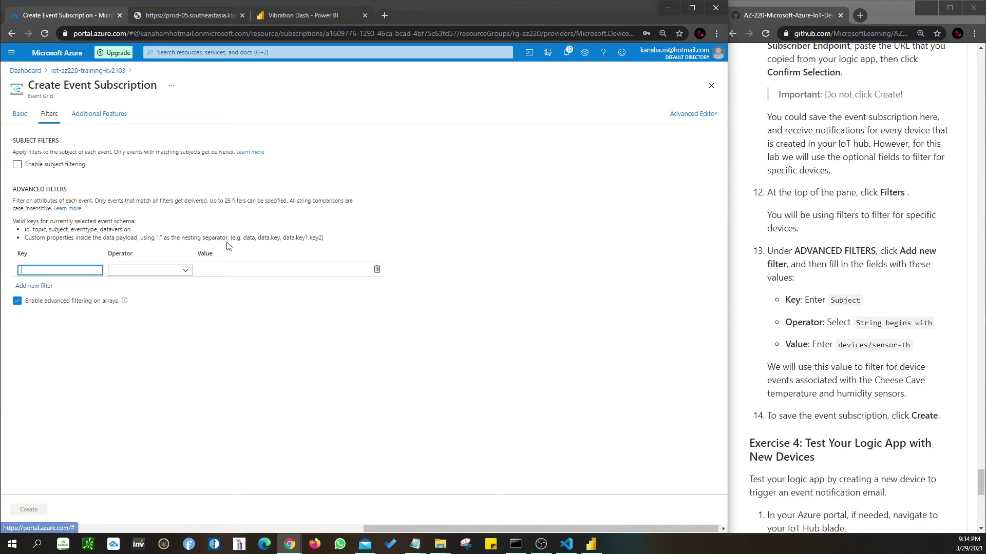
double_click(46, 268)
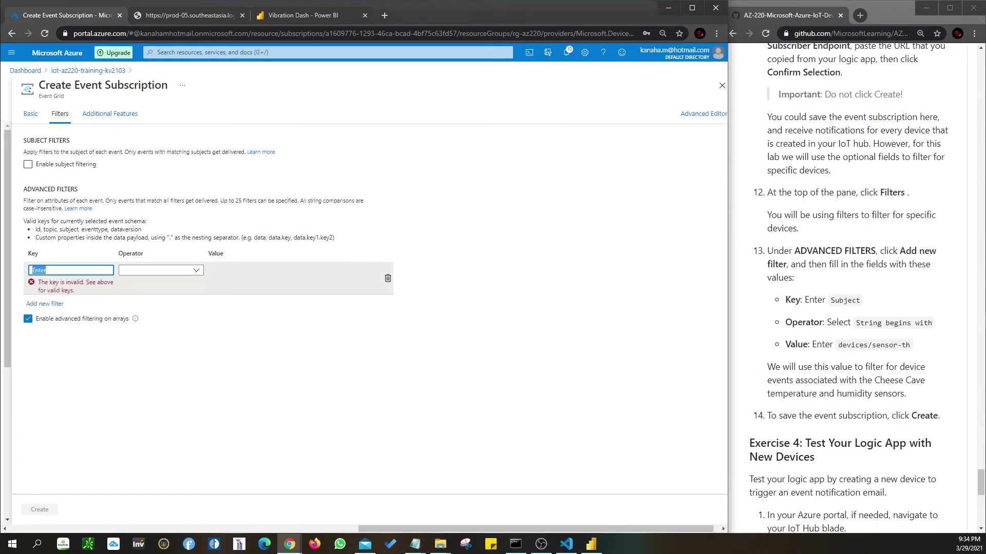
text(Subject)
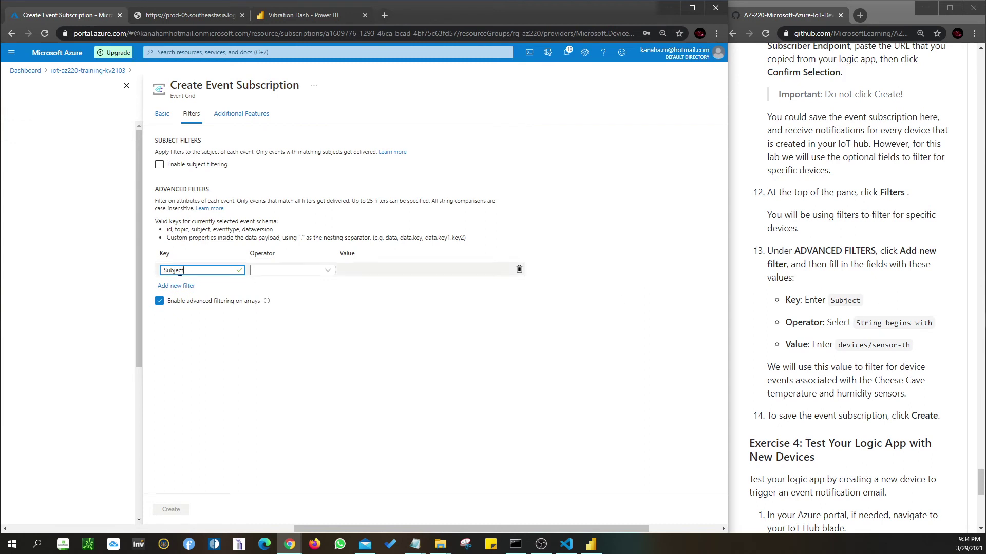
text(Enter)
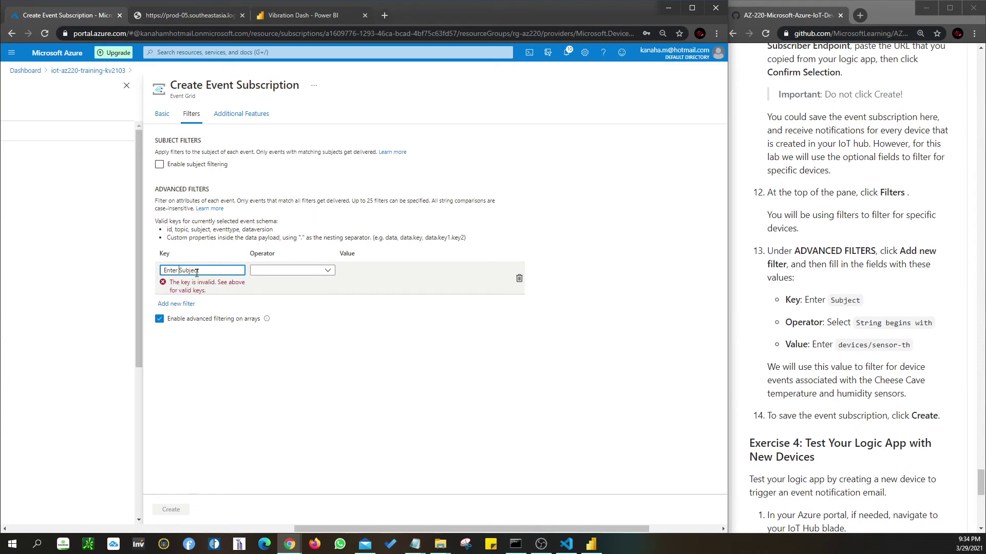
key(BackSpace)
key(BackSpace)
key(BackSpace)
key(BackSpace)
key(BackSpace)
key(BackSpace)
- Set the Subject filter to String begins with, value devices/sensor-th
click(317, 272)
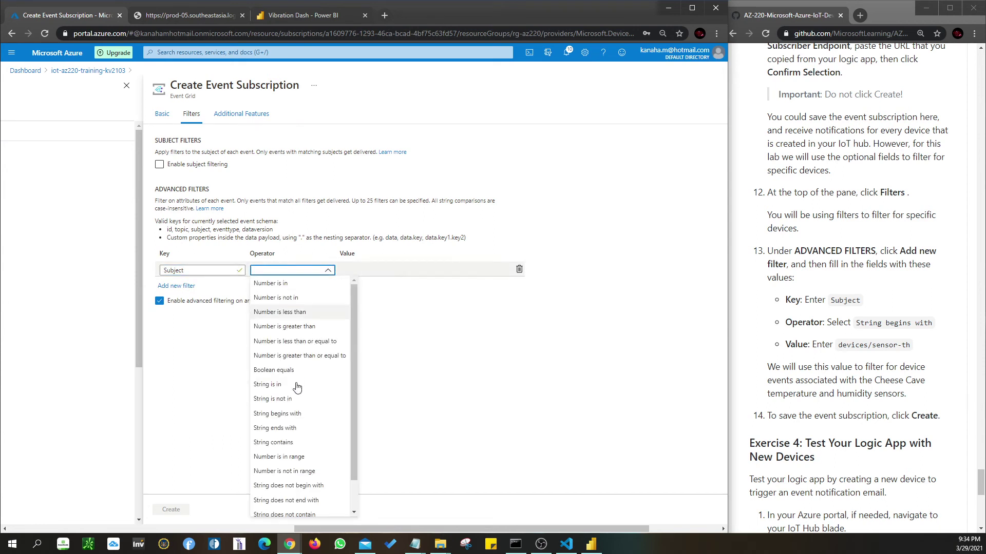
click(293, 419)
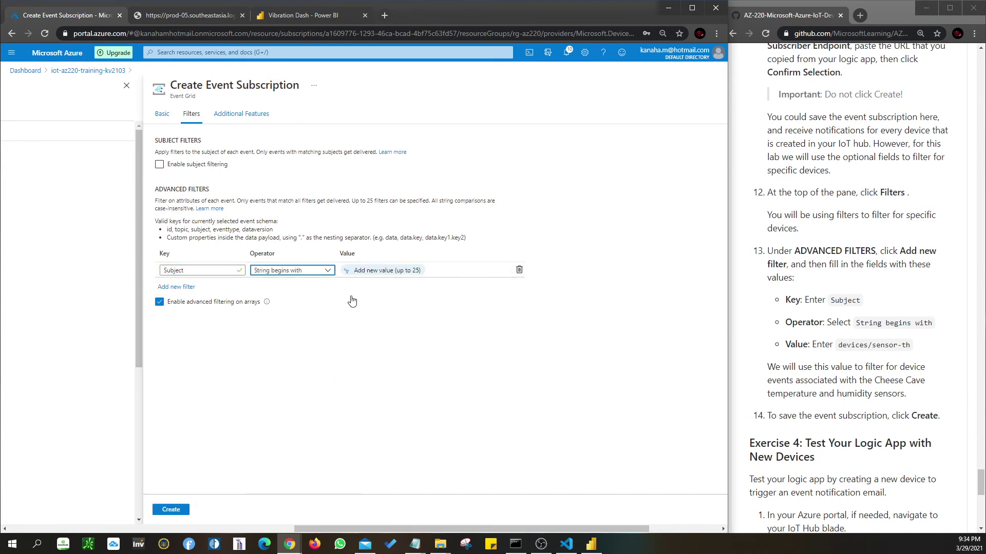
click(396, 273)
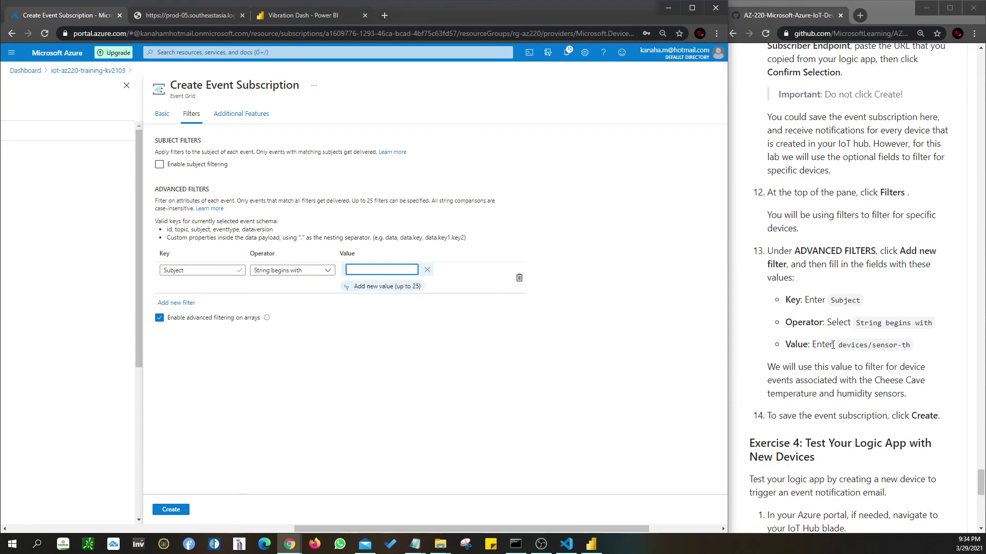
drag(840, 348, 910, 348)
key(ctrl+c)
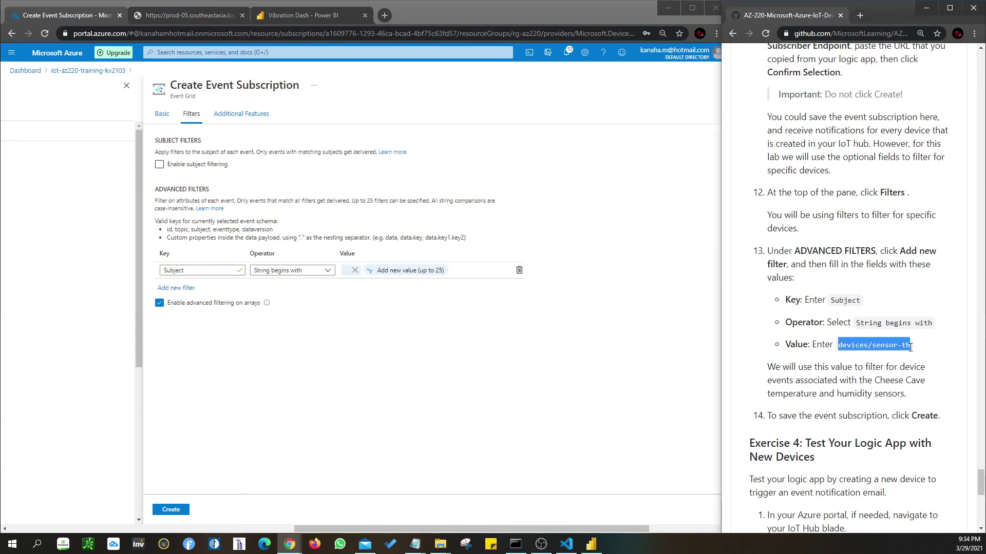
click(389, 276)
key(ctrl+v)
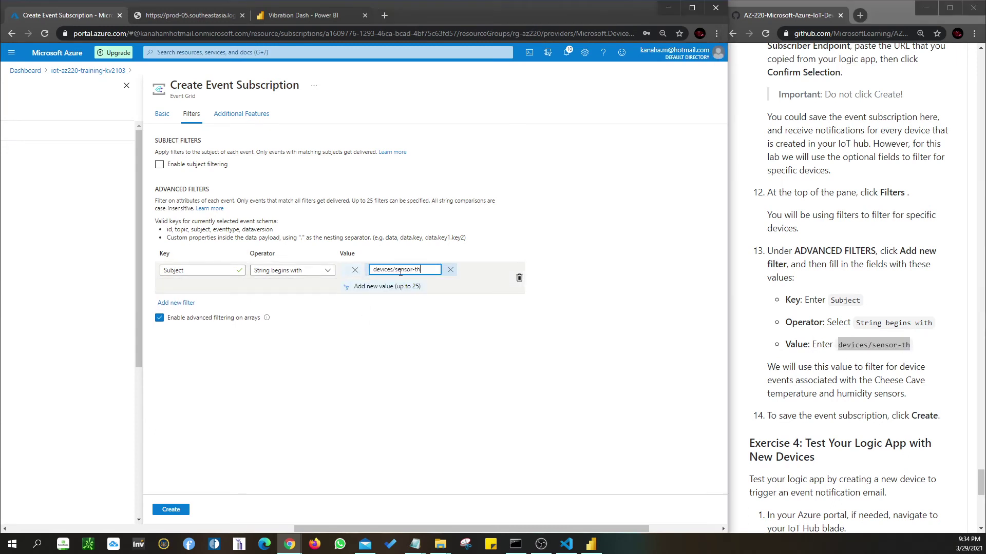
click(427, 320)
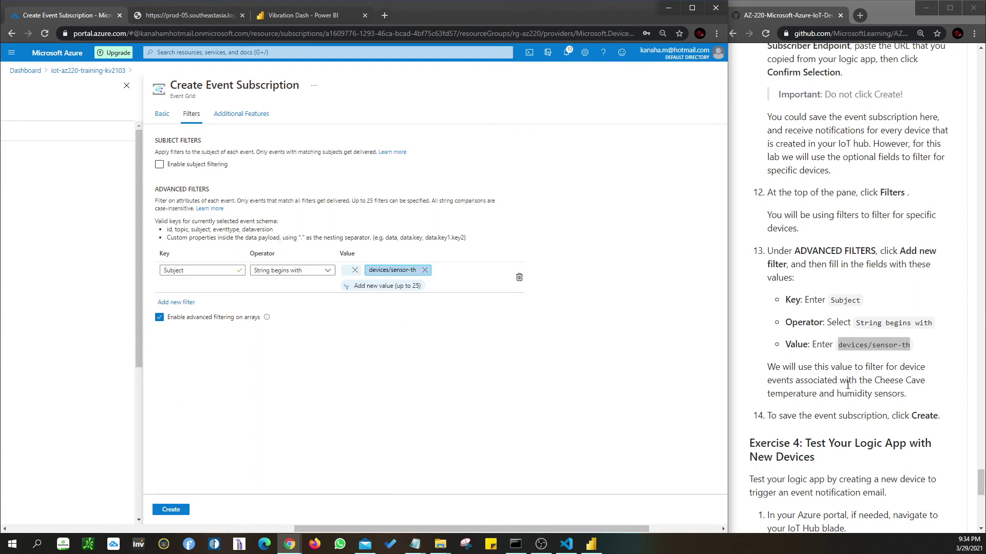
click(346, 286)
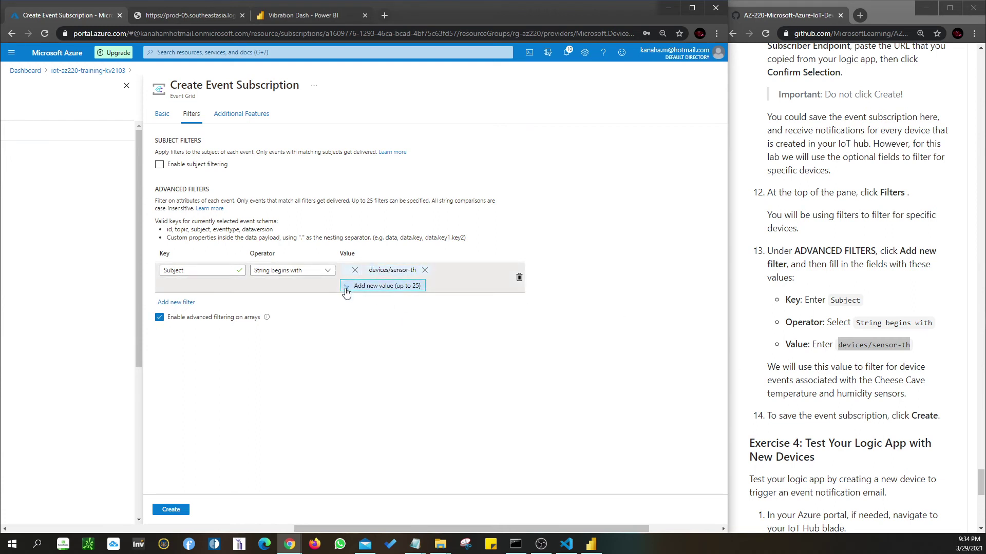
click(427, 286)
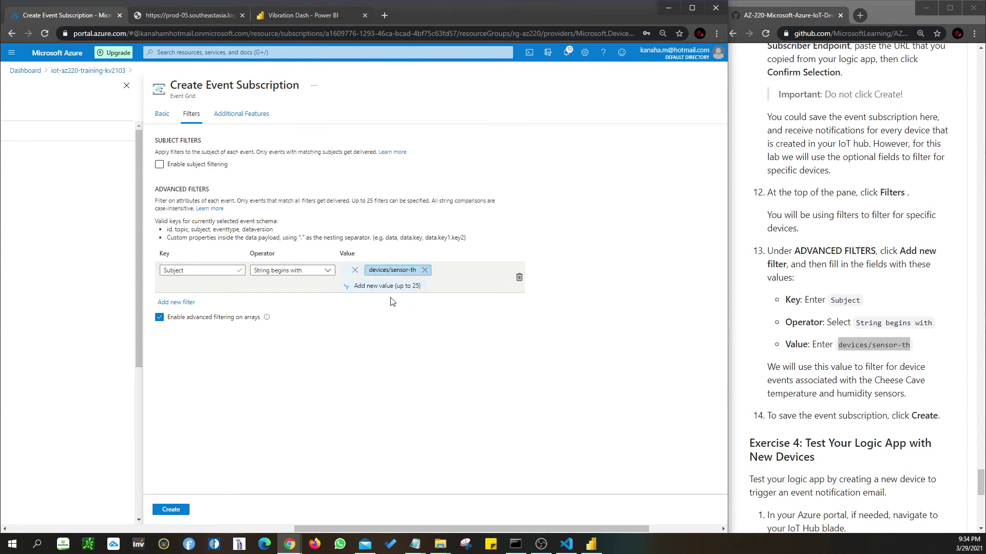
scroll(820, 367, down, 2)
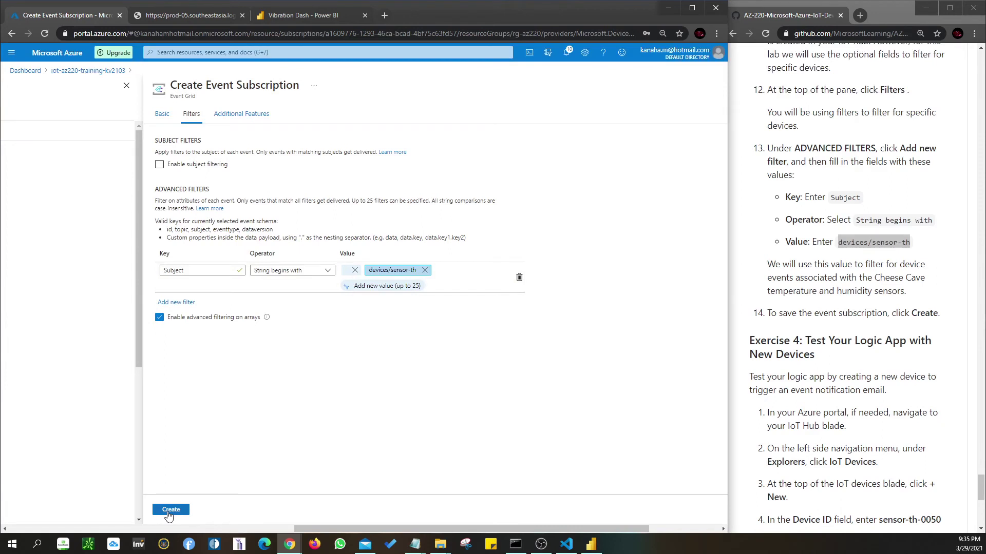
- Create the subscription, then dismiss the deployment-failed alert about an empty filter value
click(169, 514)
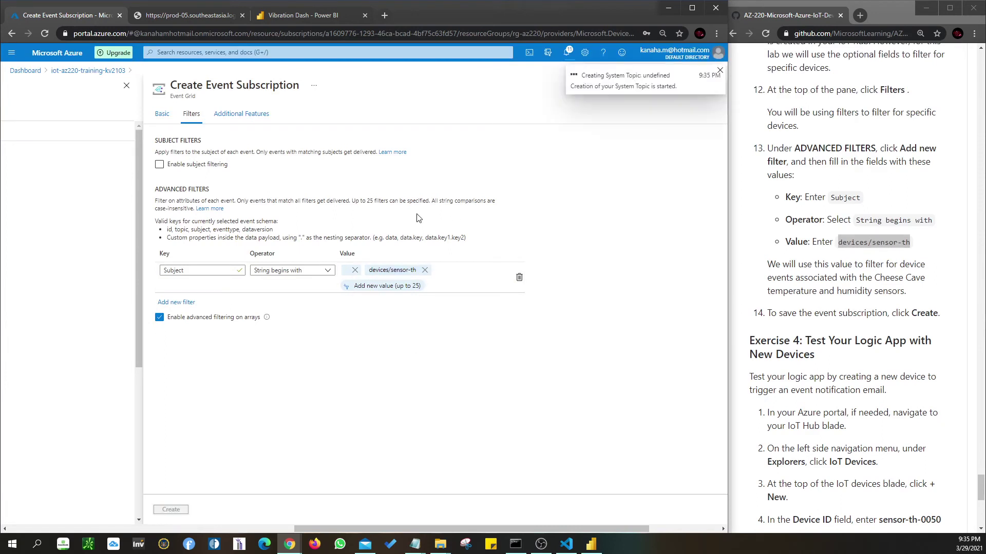
scroll(837, 310, down, 1)
scroll(837, 309, down, 4)
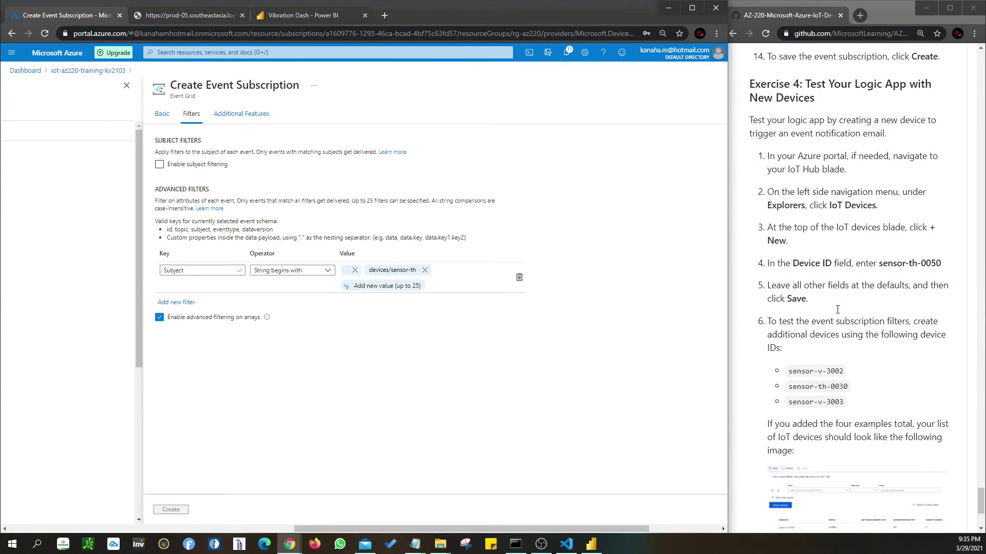
scroll(838, 310, down, 4)
scroll(837, 310, up, 5)
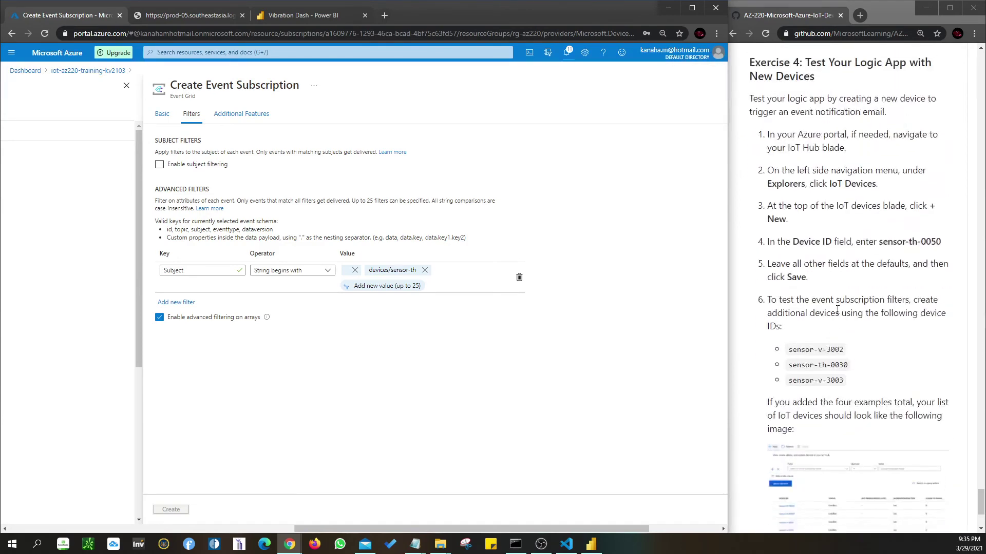
scroll(838, 310, down, 2)
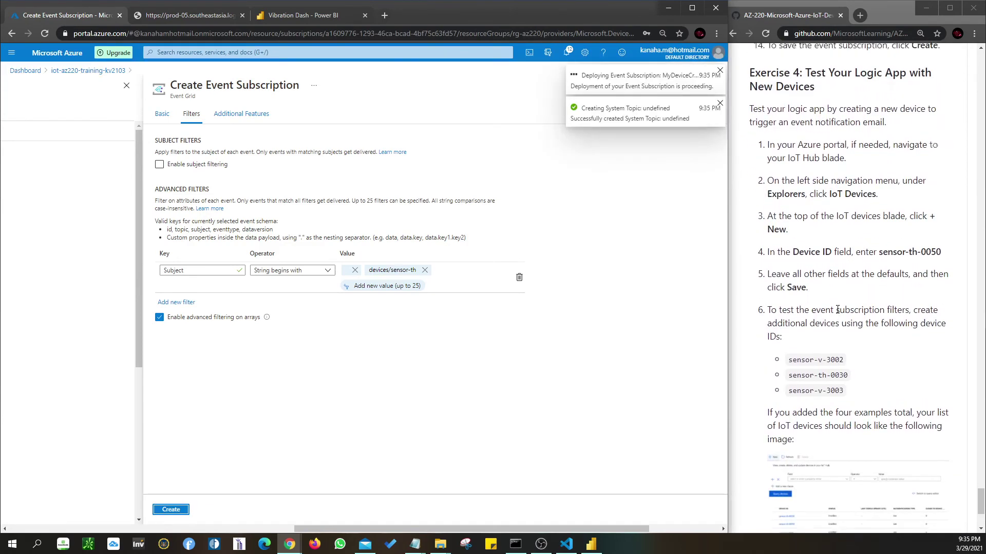
scroll(837, 309, up, 1)
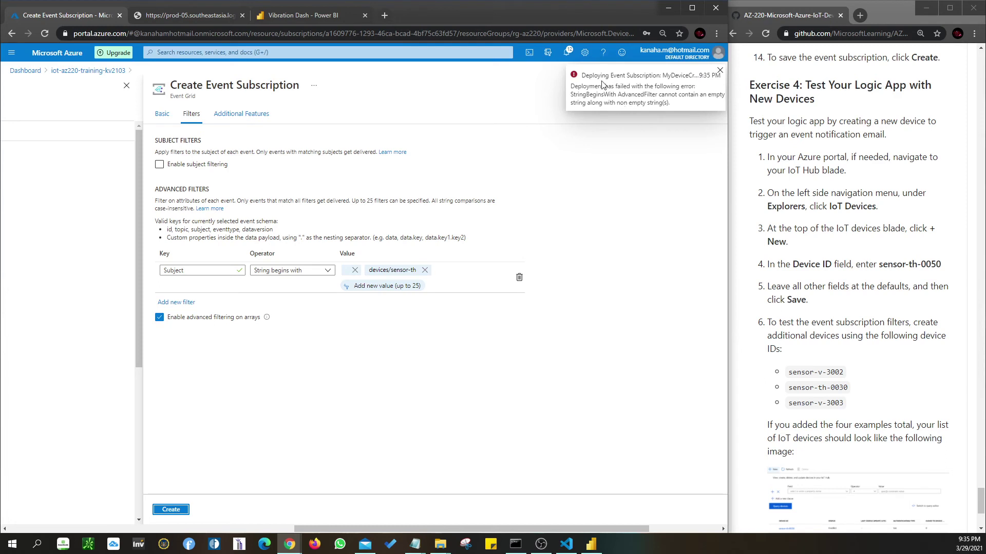
click(569, 50)
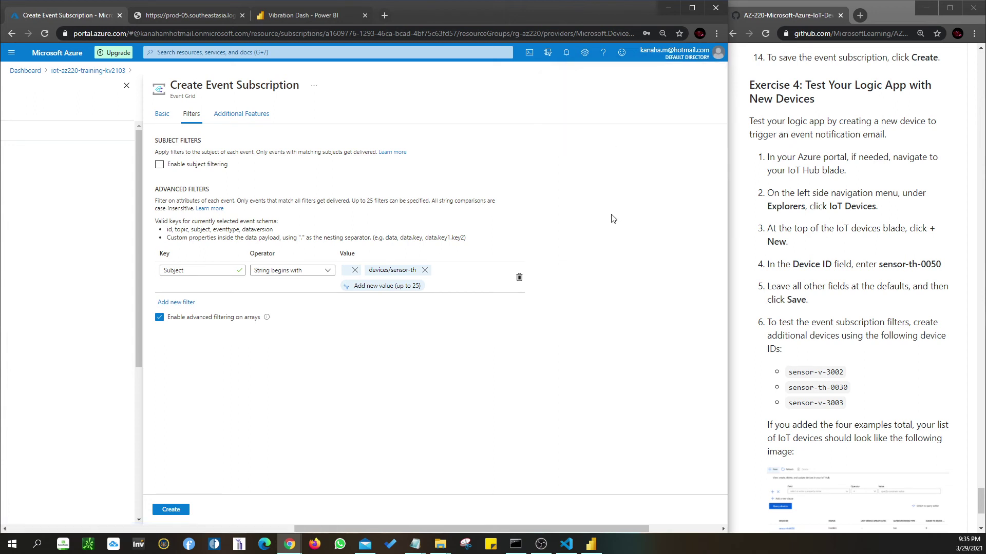
click(549, 56)
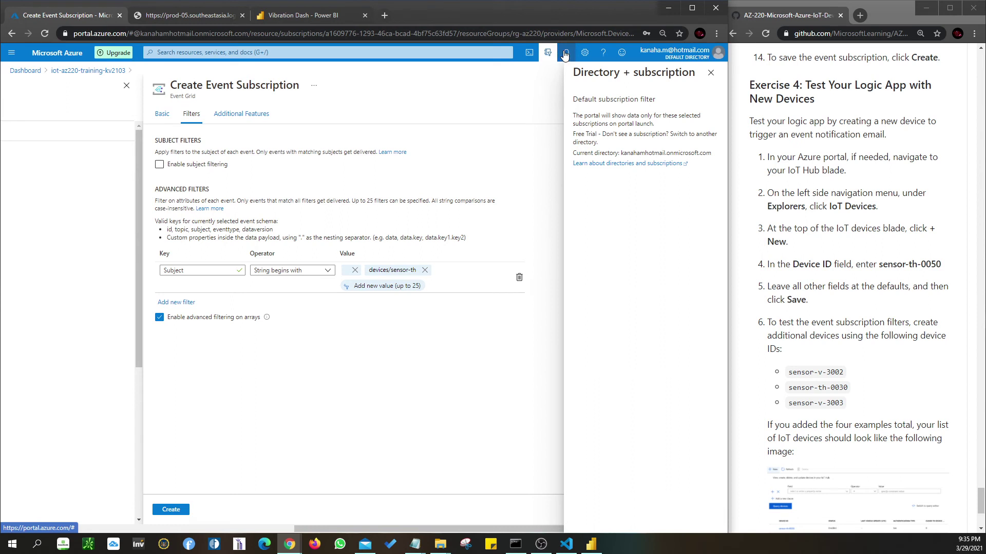
click(710, 76)
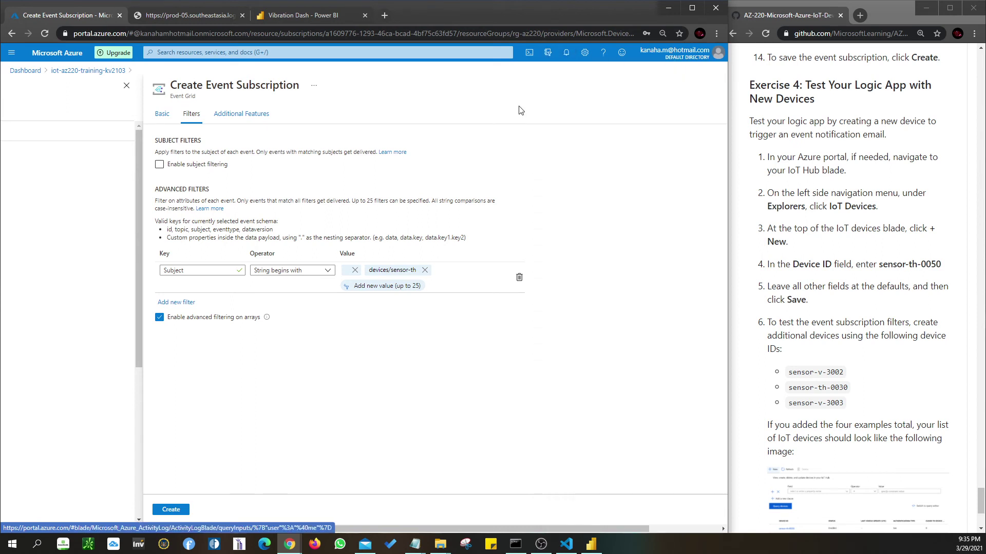
click(563, 56)
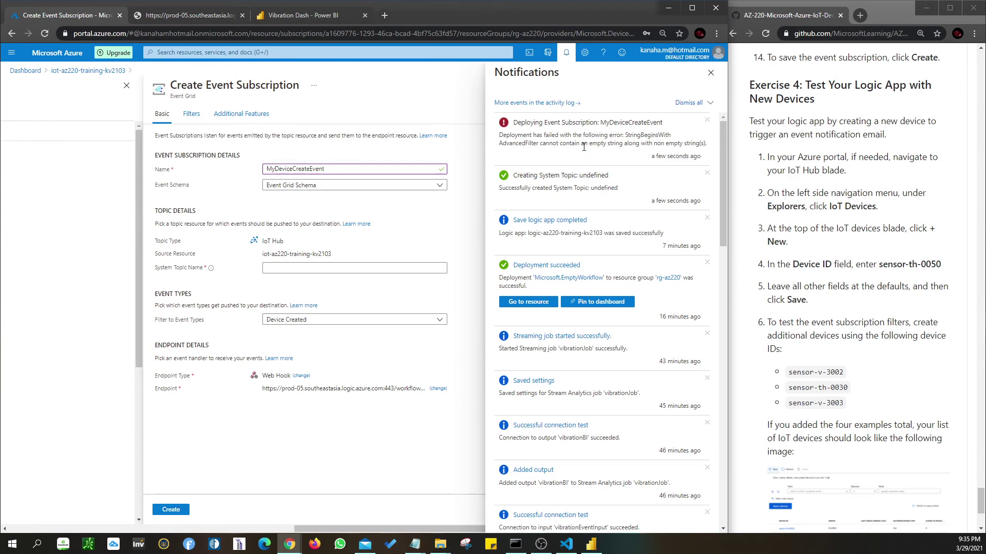
click(191, 115)
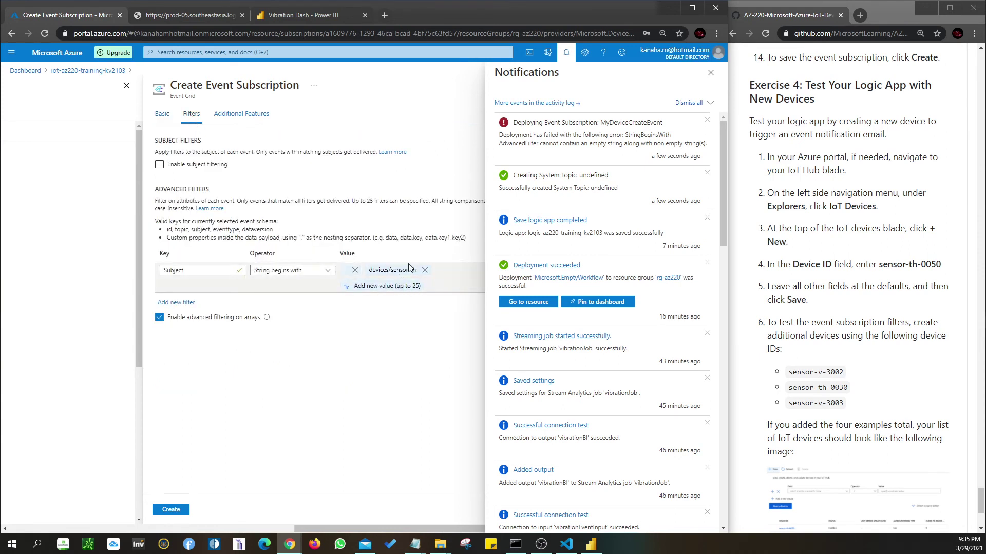
click(711, 73)
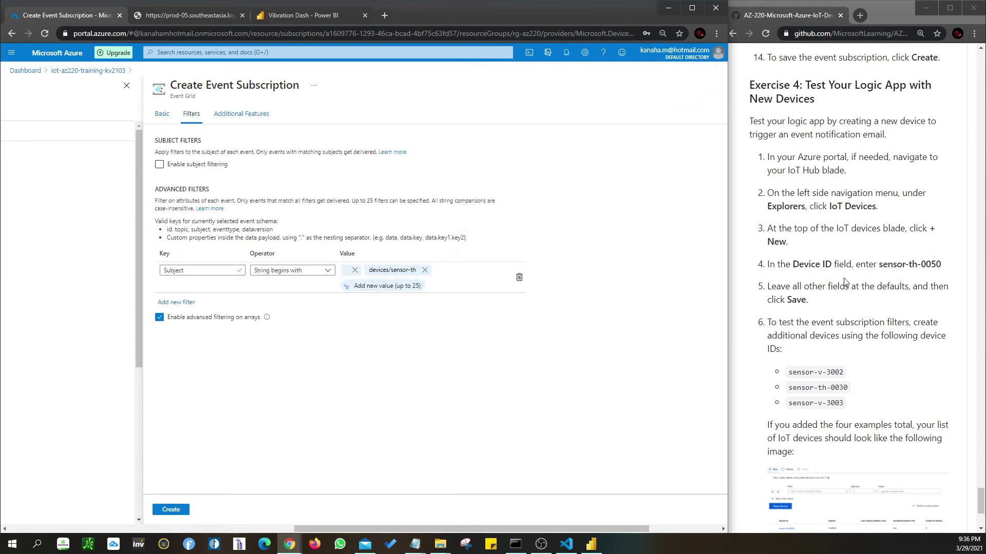
- Review the lab instructions and IoT_Reference notes, selecting the sensor-th-0050 device ID
scroll(871, 320, up, 1)
scroll(871, 321, up, 2)
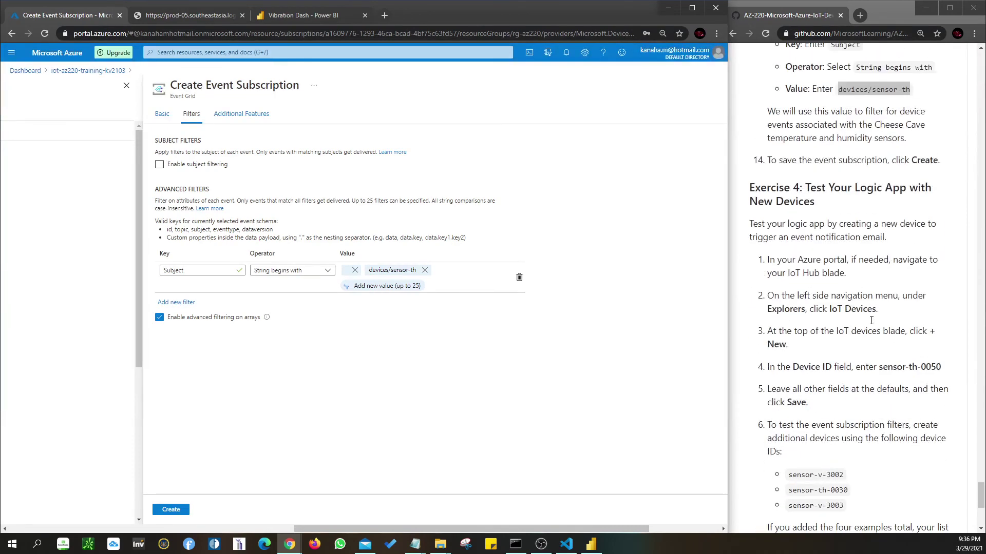
scroll(871, 320, up, 1)
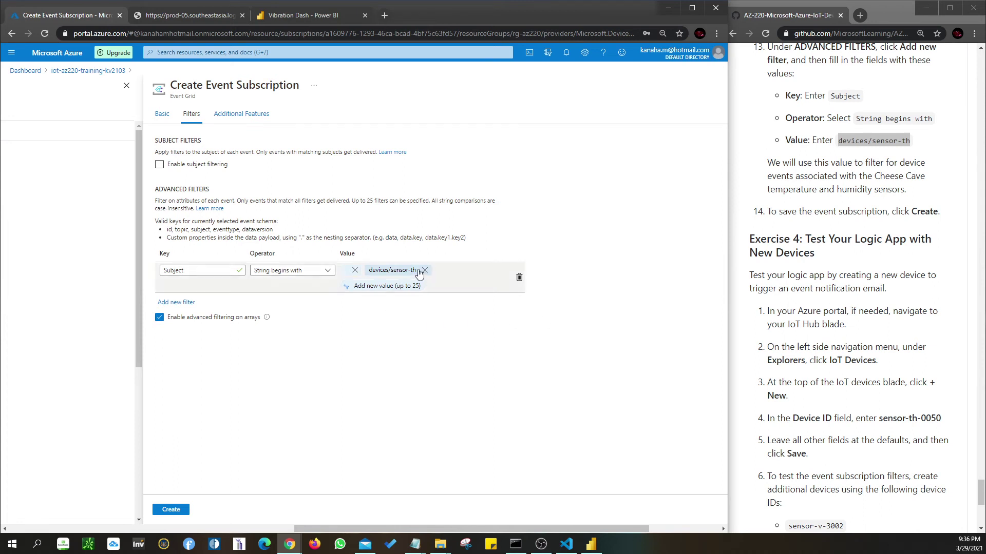
scroll(924, 367, down, 2)
drag(879, 317, 943, 321)
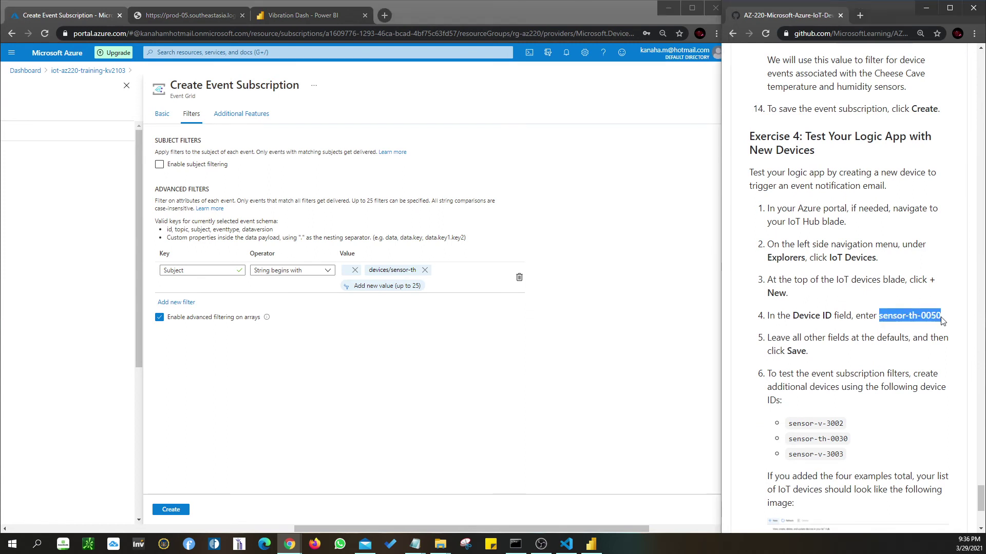
scroll(840, 313, up, 3)
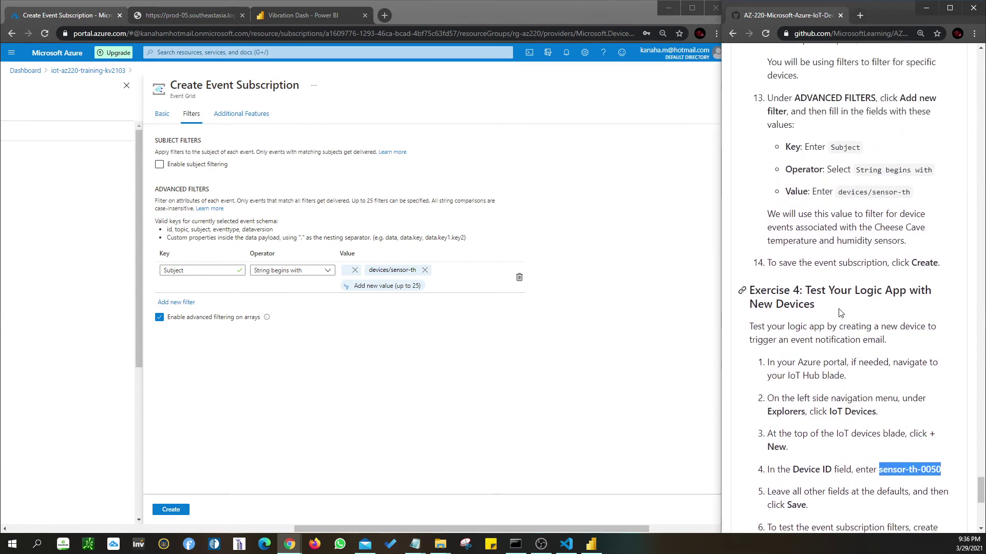
click(415, 544)
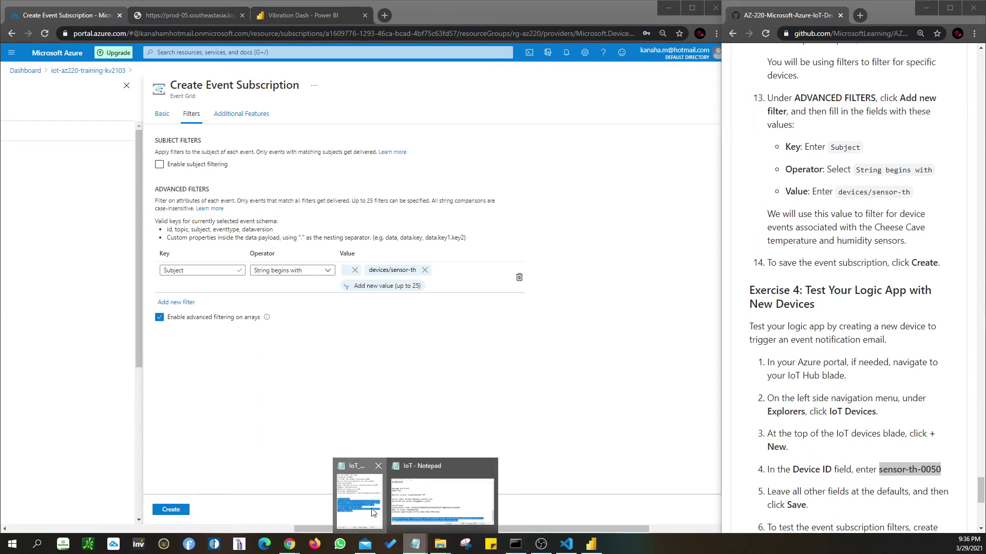
click(376, 498)
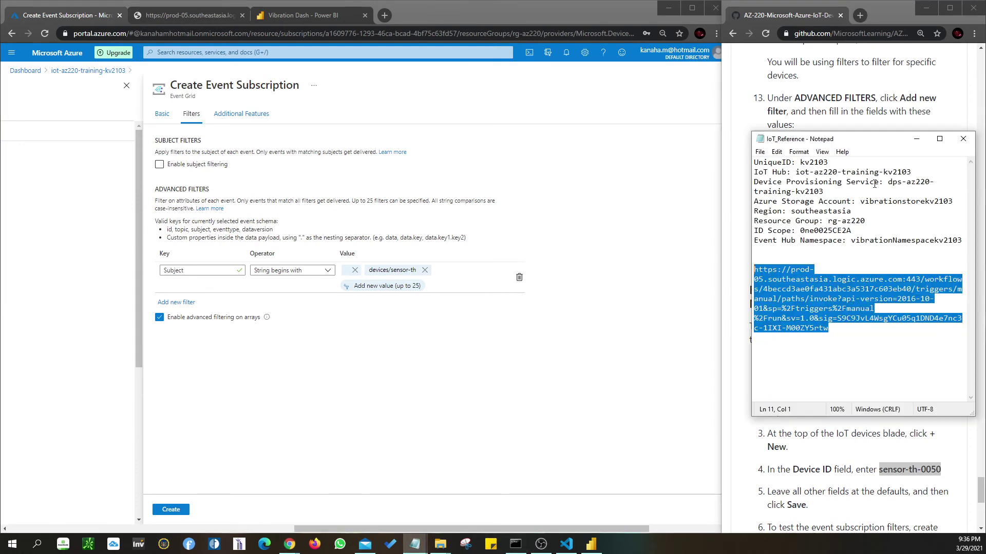
click(834, 257)
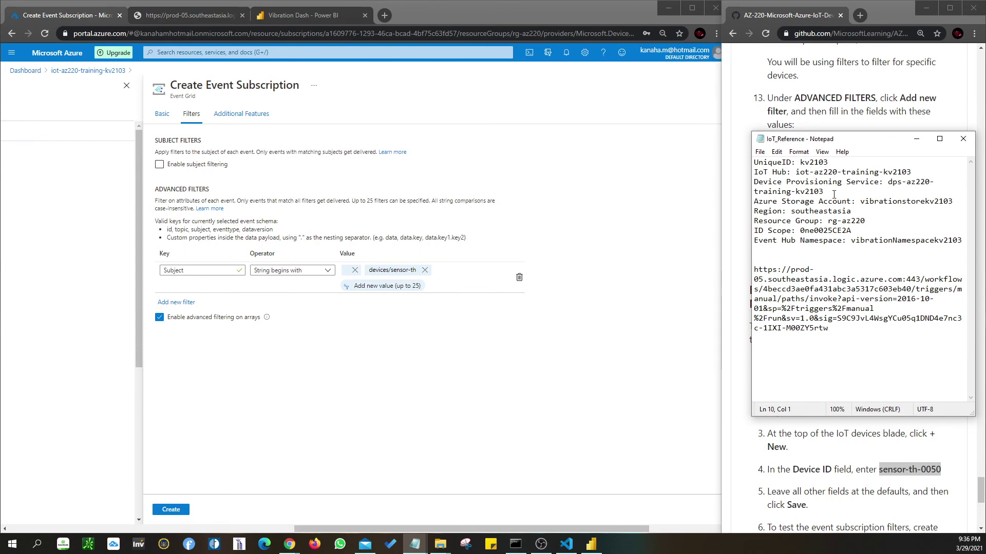
click(916, 140)
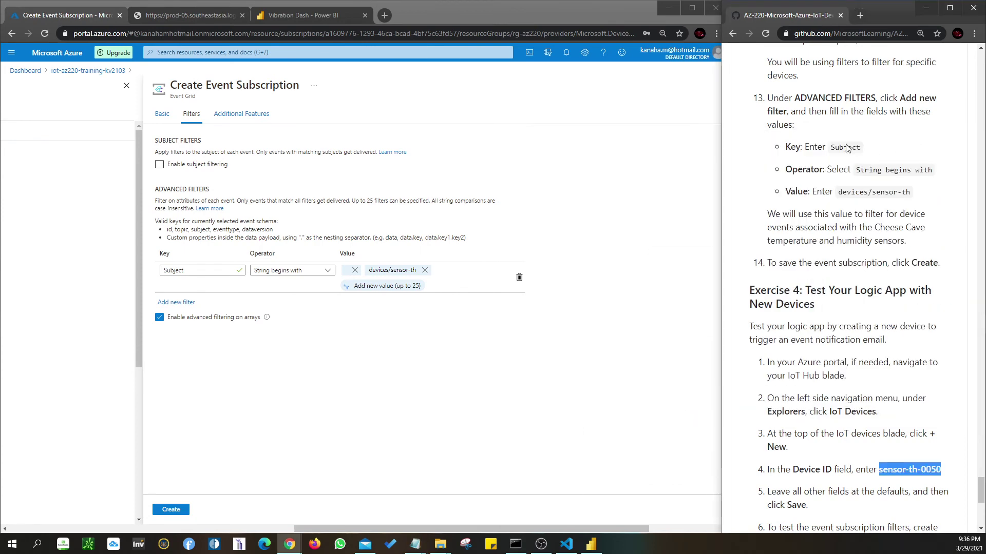
- Remove the devices/sensor-th filter value, add a new value slot, and copy devices/sensor-th again
scroll(895, 237, up, 2)
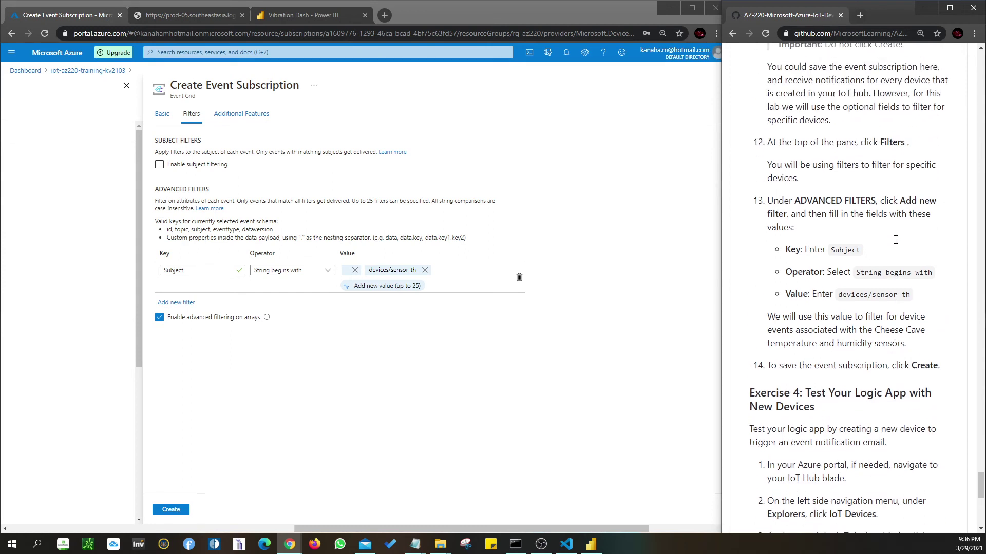
click(425, 270)
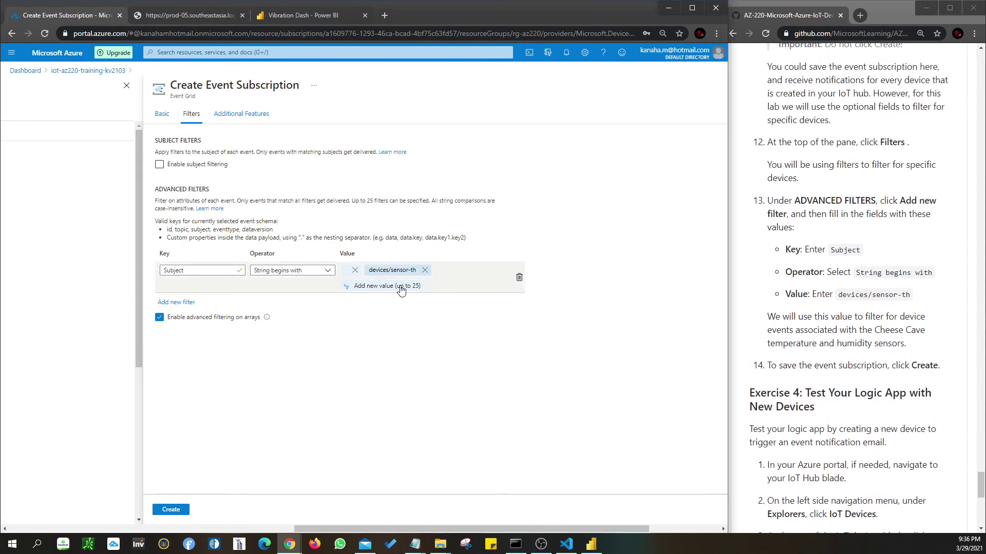
click(388, 274)
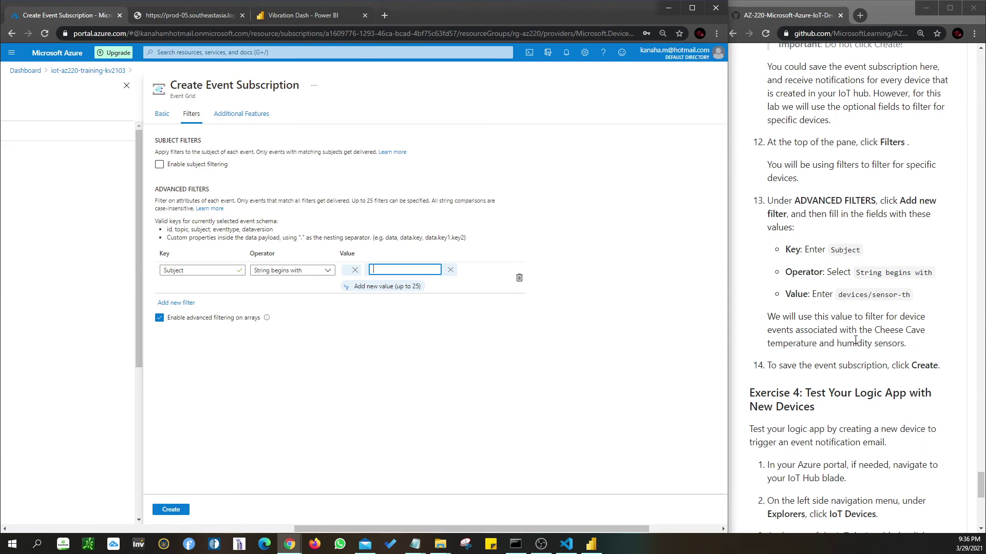
drag(837, 300, 911, 302)
key(ctrl+c)
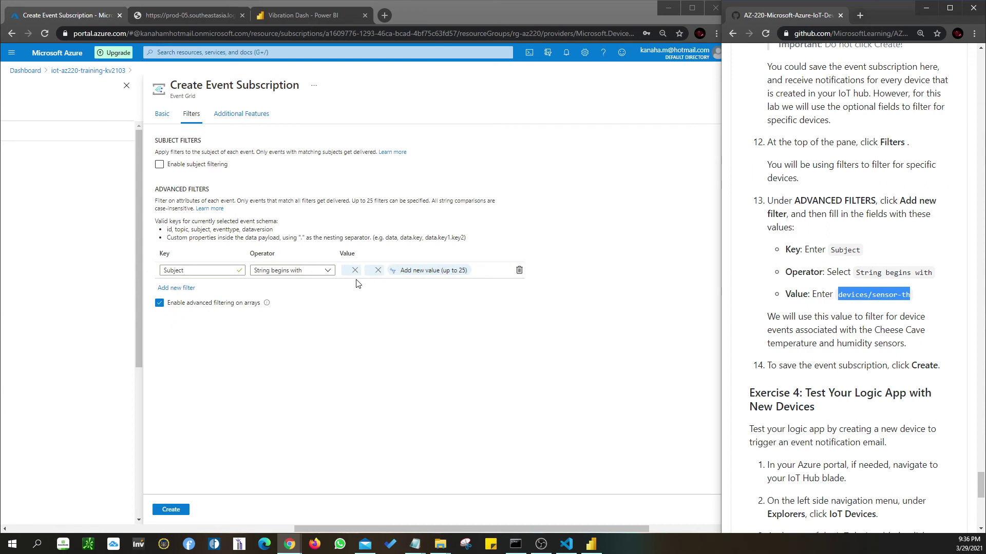
- Paste devices/sensor-th into the first value box and commit it as the only value
click(355, 276)
click(363, 269)
key(ctrl+v)
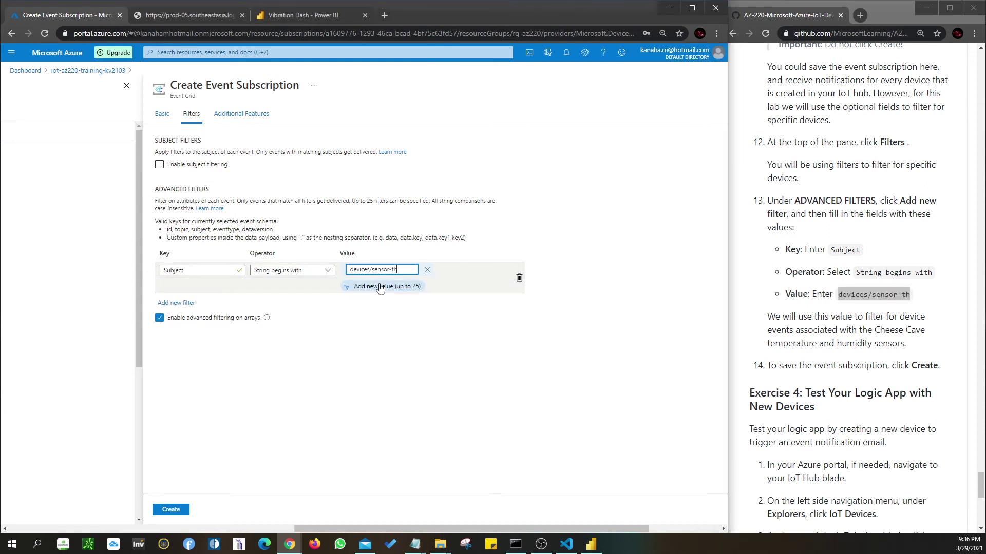
click(416, 322)
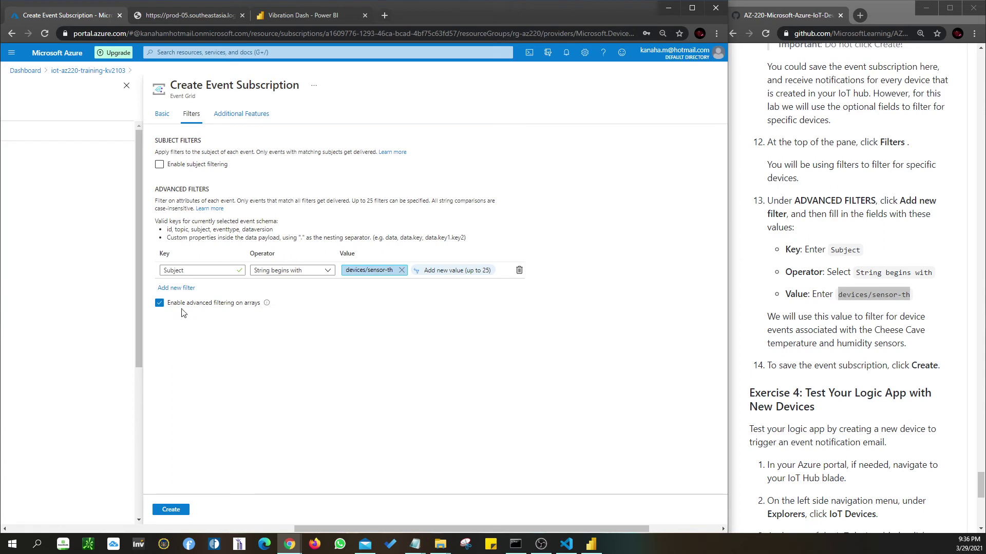
- Create the MyDeviceCreateEvent subscription and confirm in Notifications that its deployment succeeded
click(163, 511)
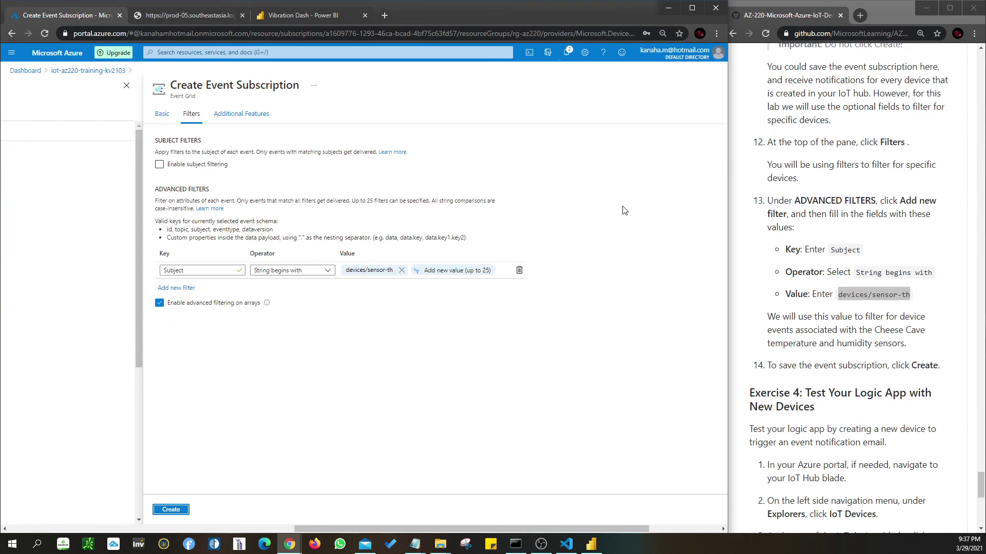
click(566, 53)
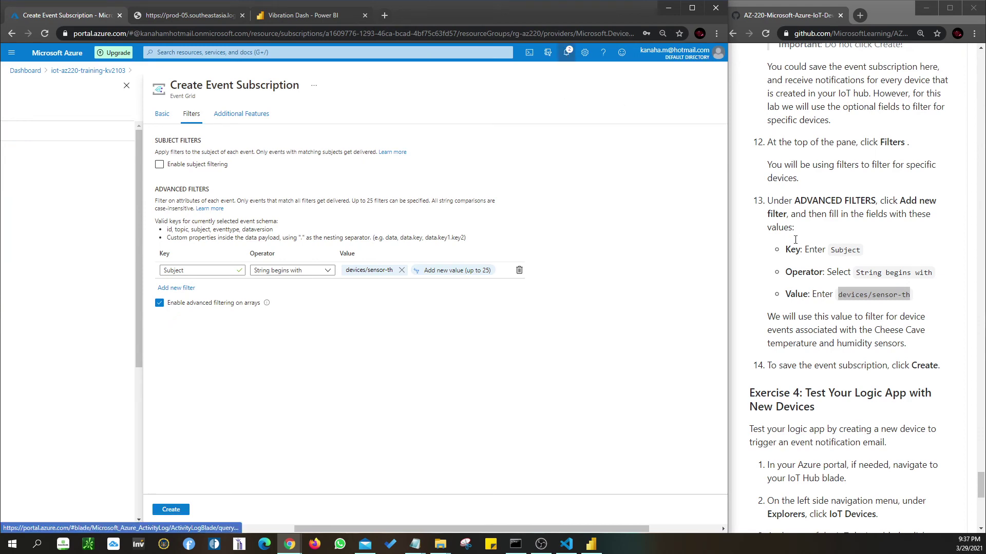
scroll(801, 318, down, 2)
scroll(801, 328, down, 1)
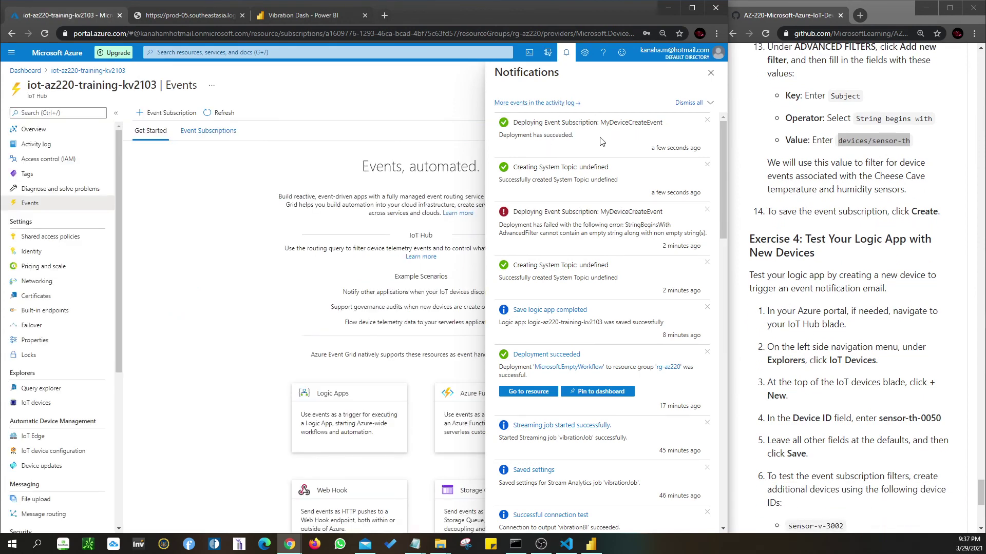
click(711, 74)
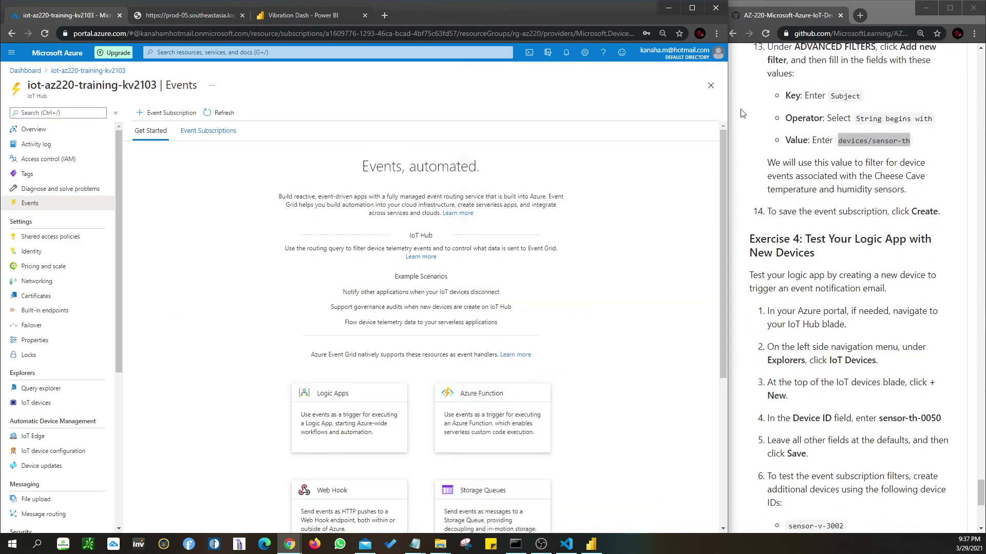
scroll(807, 291, down, 3)
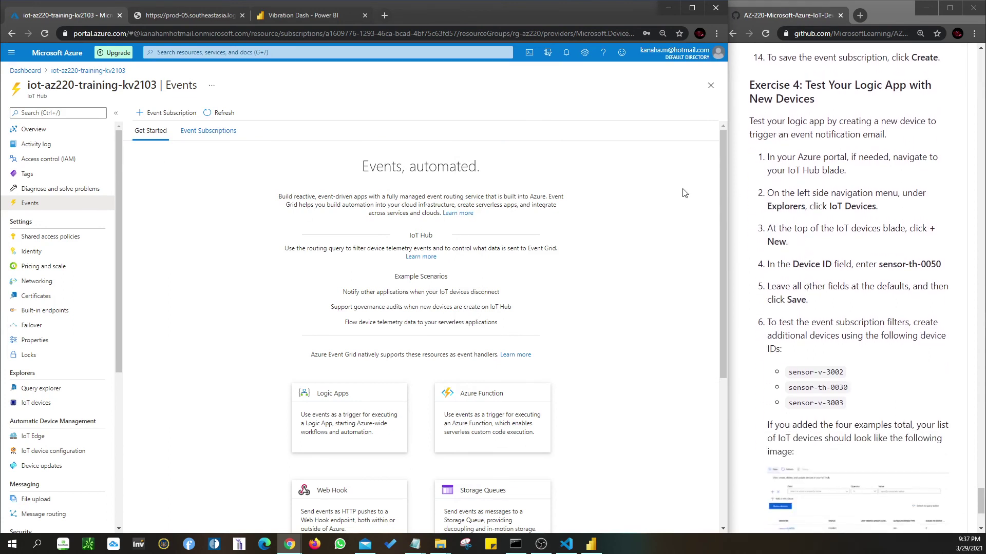
scroll(807, 124, down, 1)
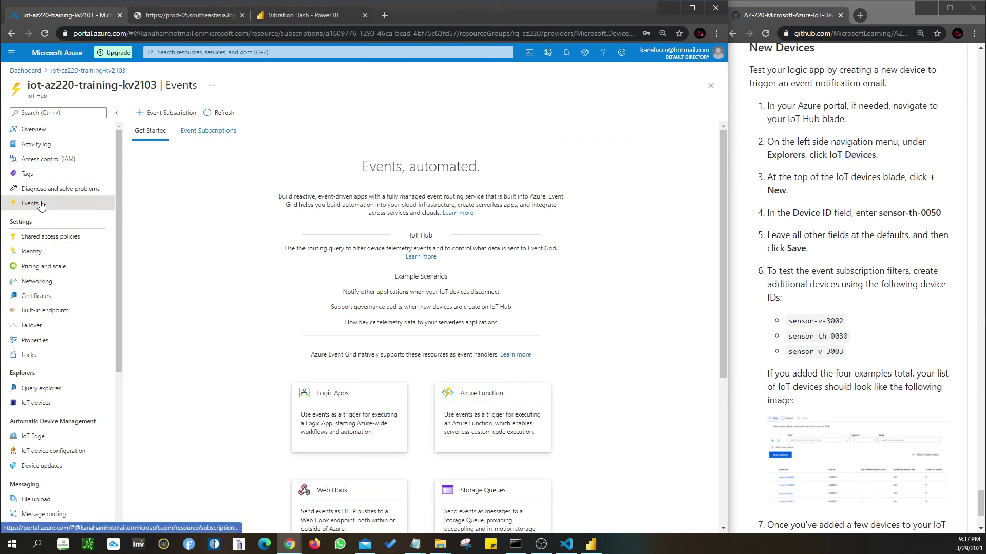
scroll(51, 318, down, 1)
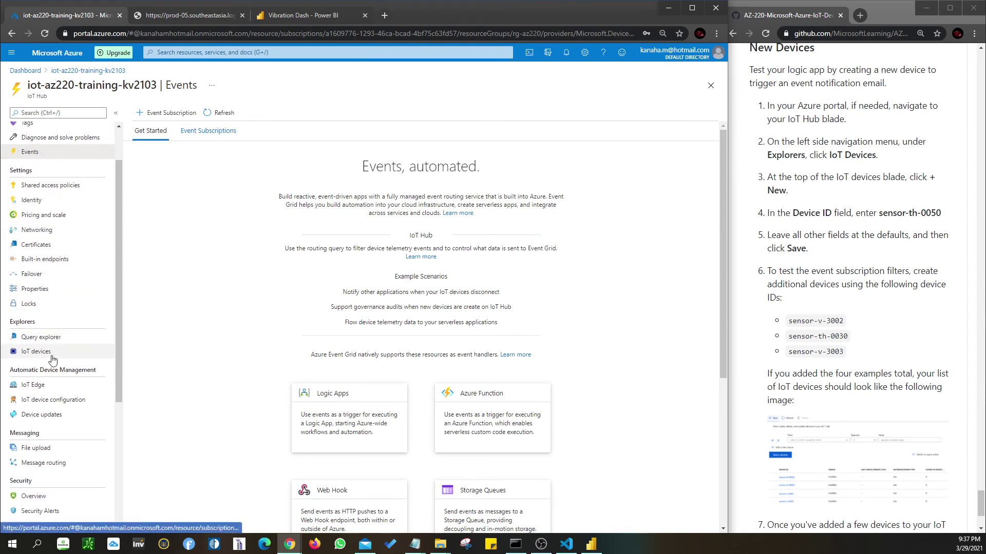
- Add a new IoT device with Device ID sensor-th-0050 and default settings
click(37, 352)
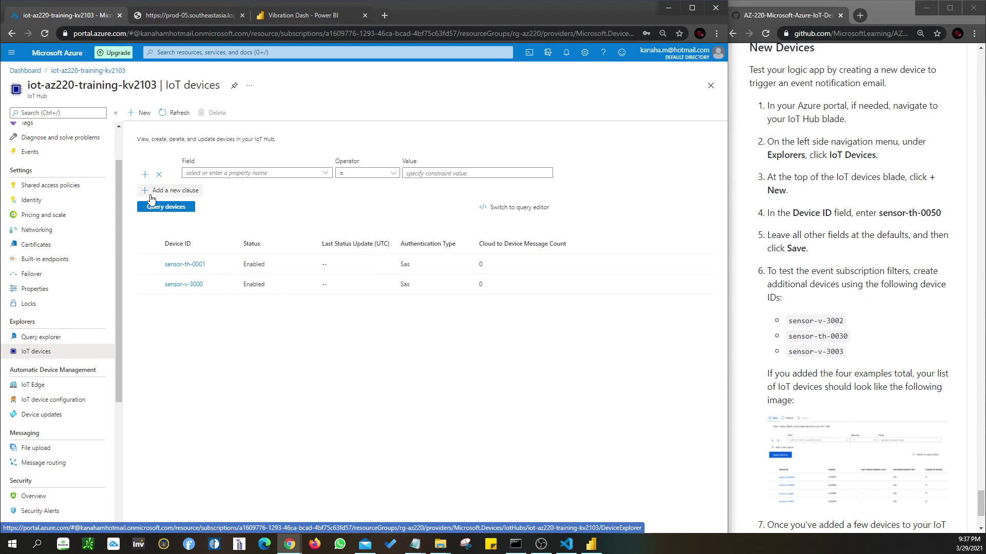
click(141, 113)
drag(877, 213, 941, 212)
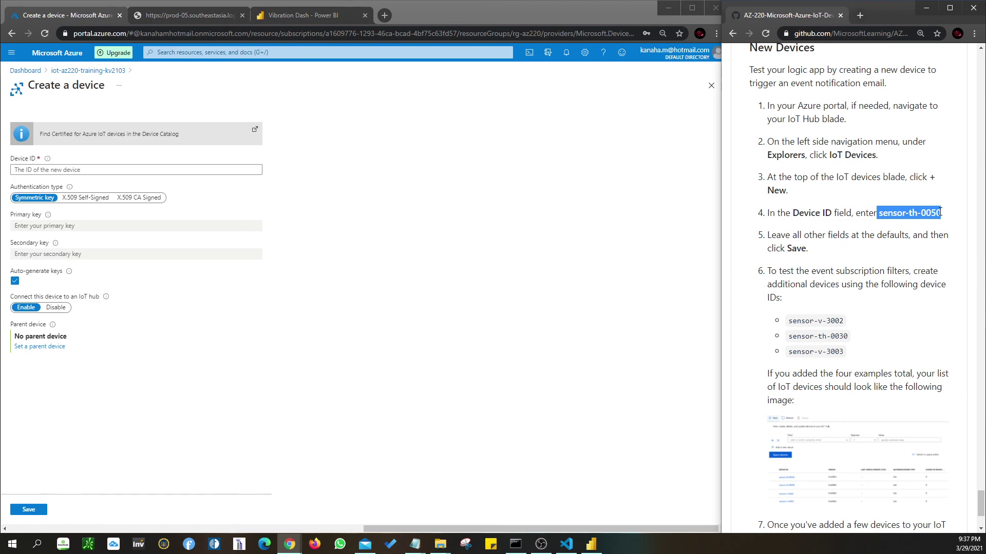
click(917, 213)
drag(879, 213, 941, 214)
key(ctrl+c)
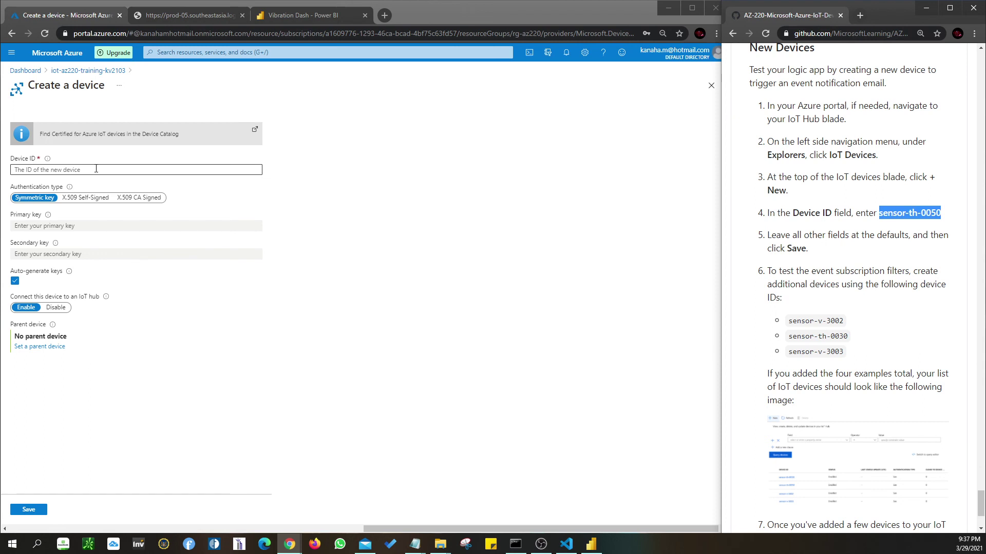
click(97, 170)
key(ctrl+v)
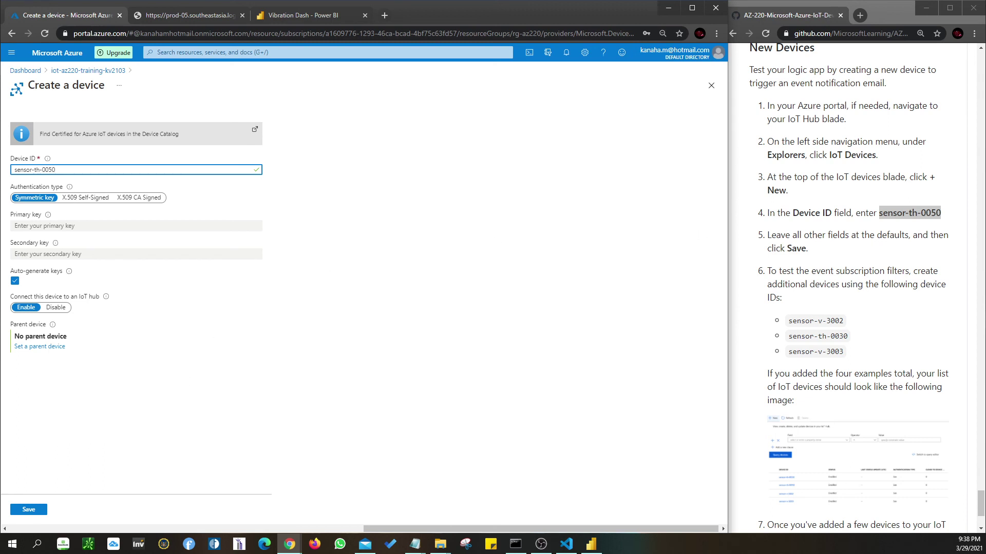
click(30, 510)
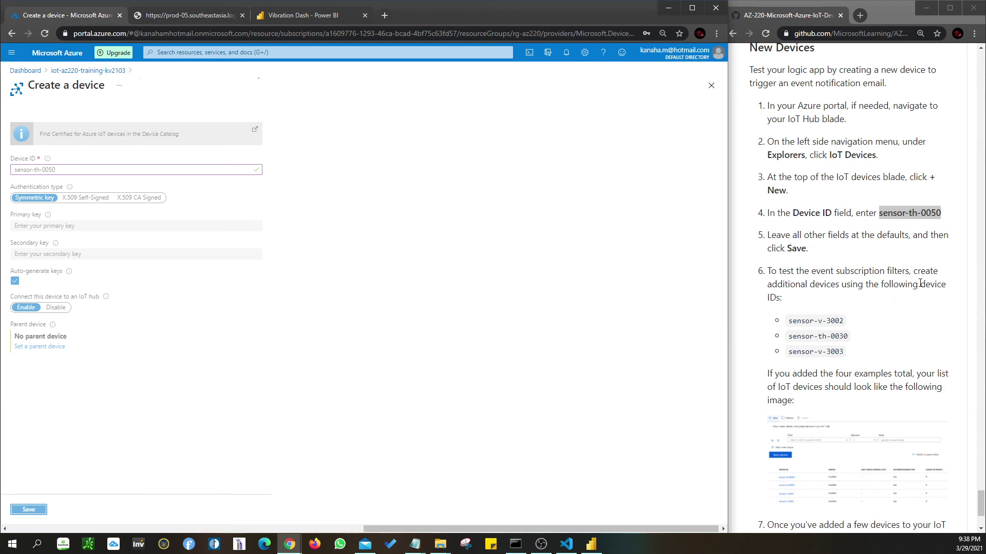
scroll(895, 340, down, 1)
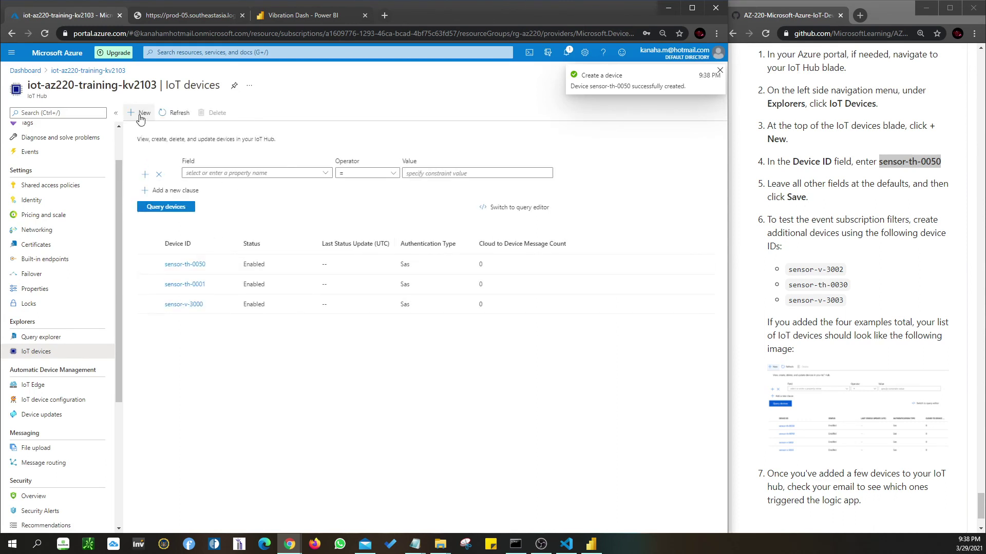
- Create the IoT device sensor-v-3002
click(141, 117)
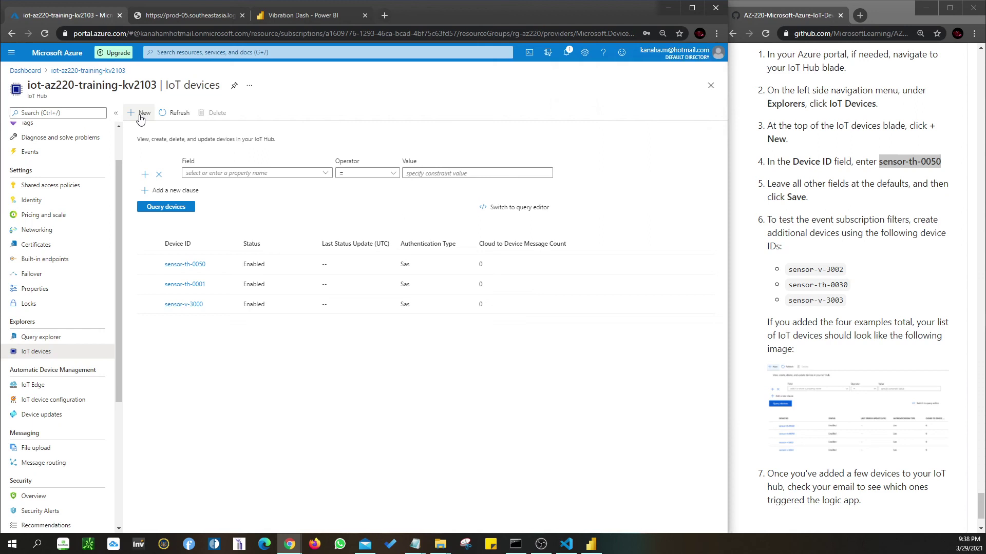
drag(789, 270, 845, 270)
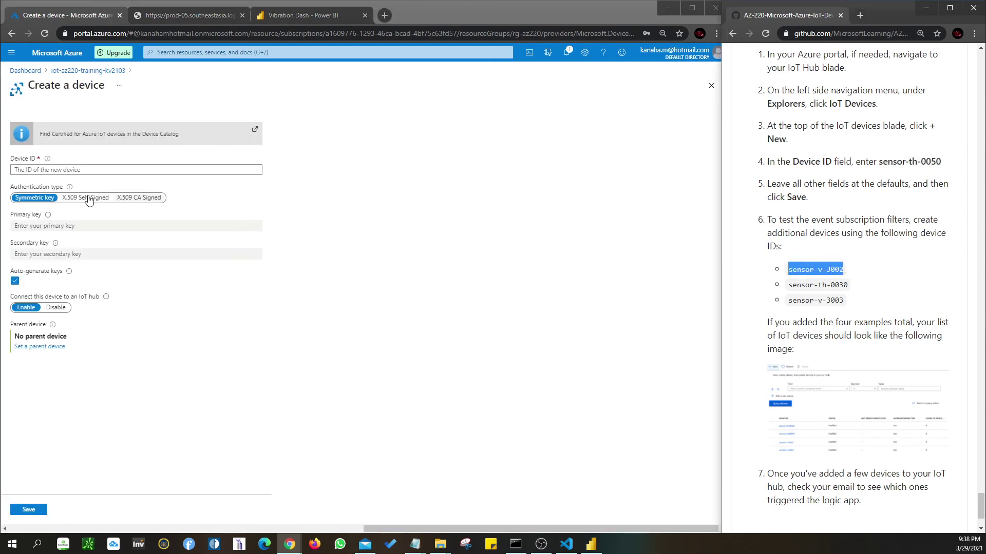
click(62, 169)
key(ctrl+v)
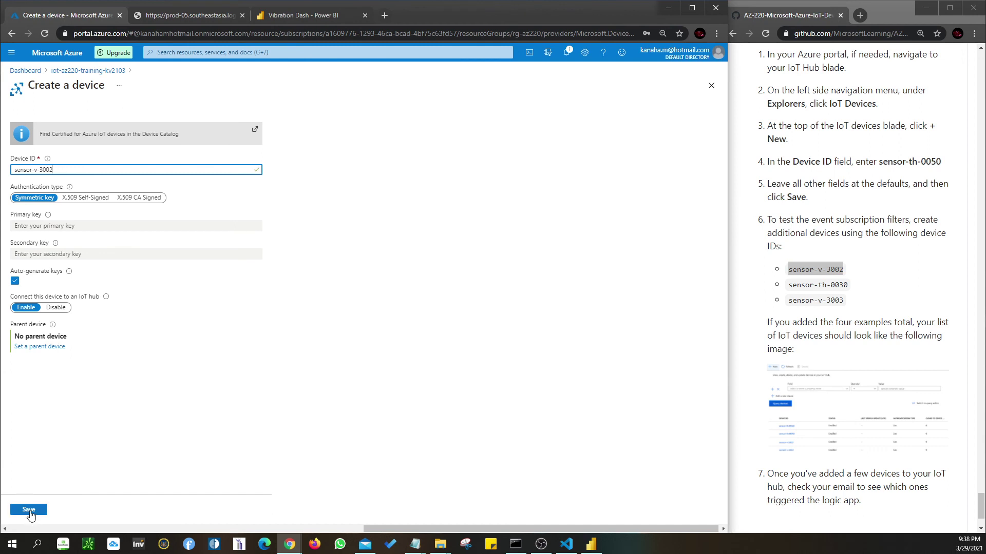
click(29, 511)
- Create the IoT device sensor-th-0030
drag(788, 286, 847, 286)
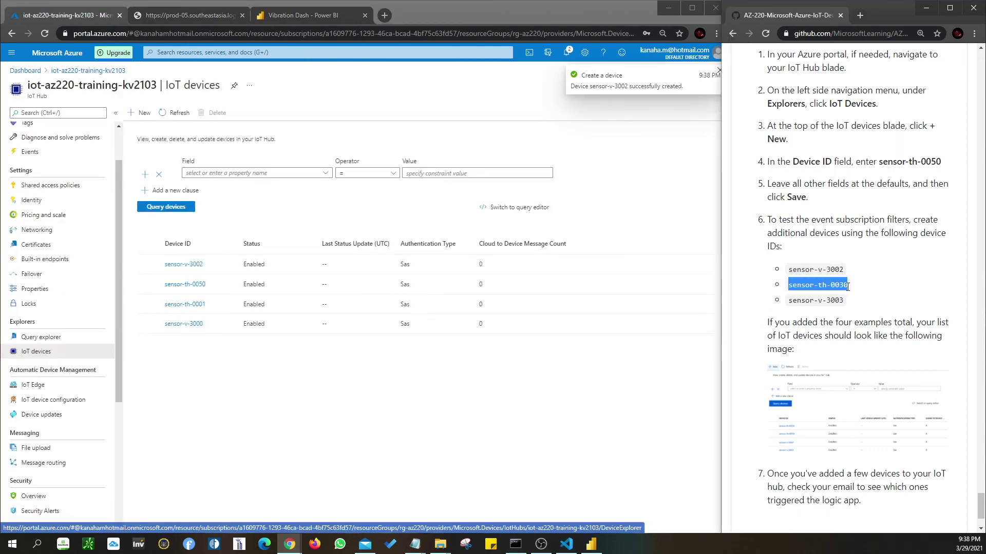
click(142, 113)
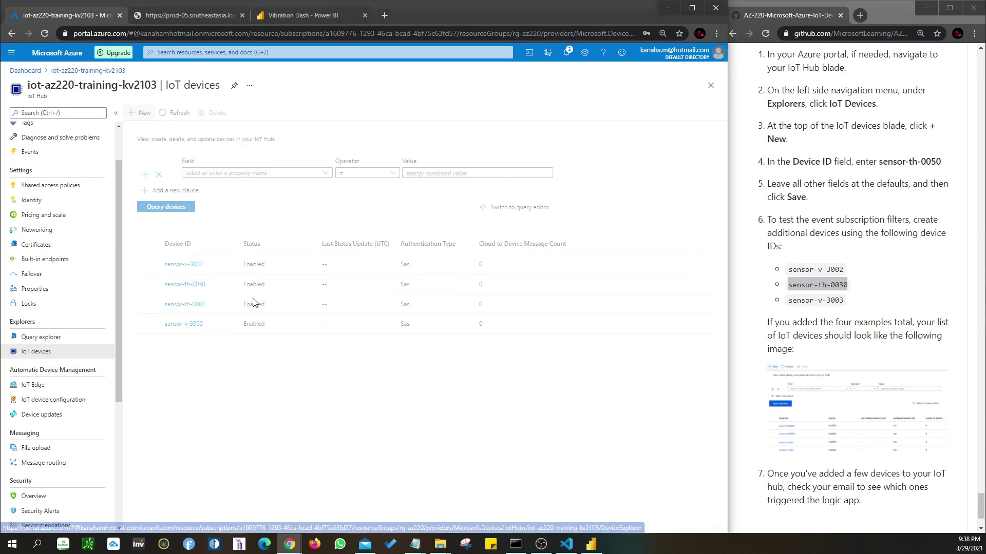
click(66, 171)
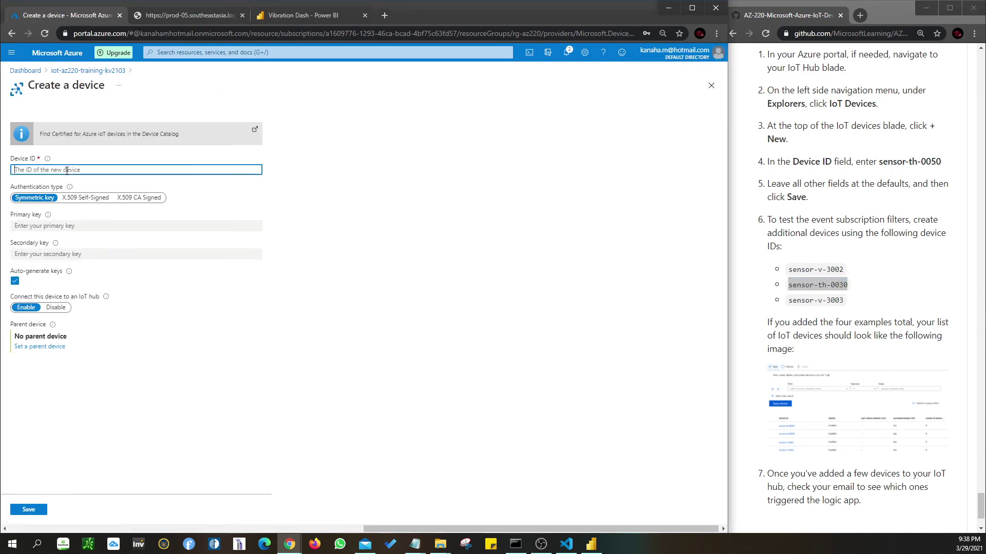
key(ctrl+v)
click(29, 509)
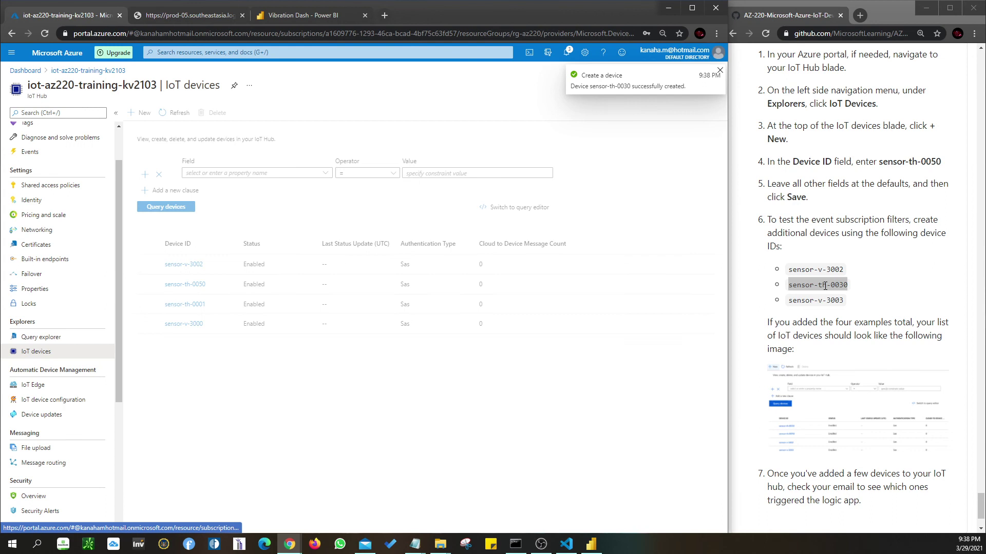
- Create the IoT device sensor-v-3003, bringing the list to six devices
drag(790, 301, 843, 301)
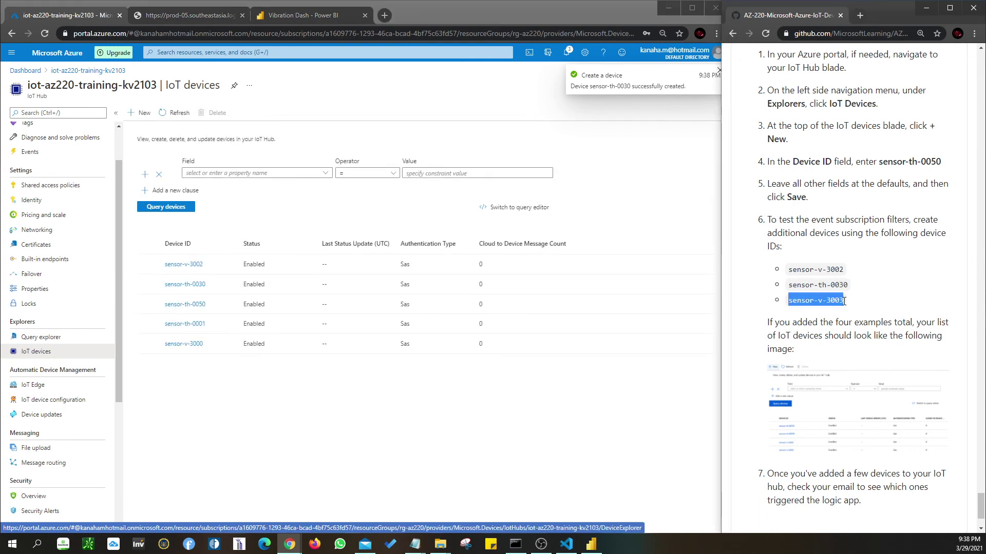
click(146, 118)
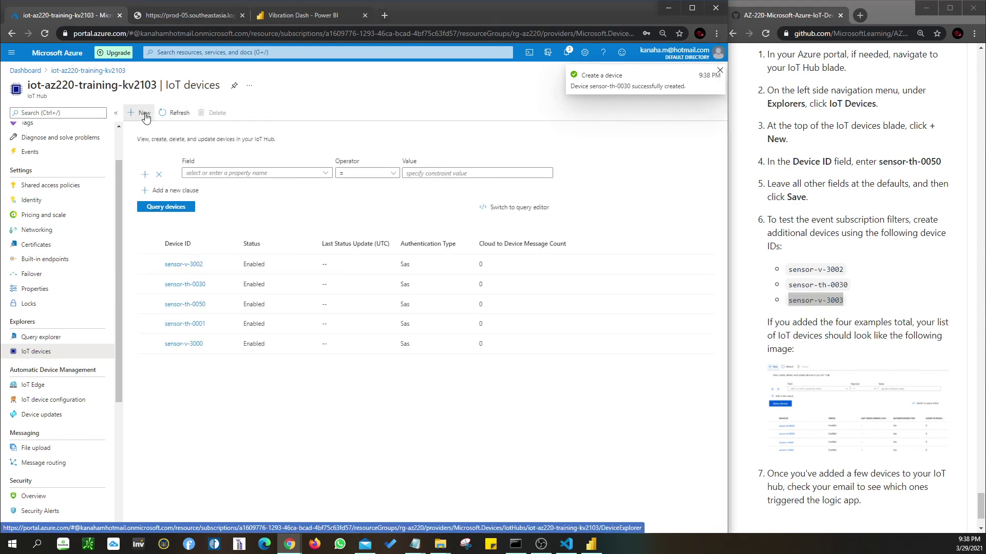
click(146, 117)
key(ctrl+v)
click(28, 509)
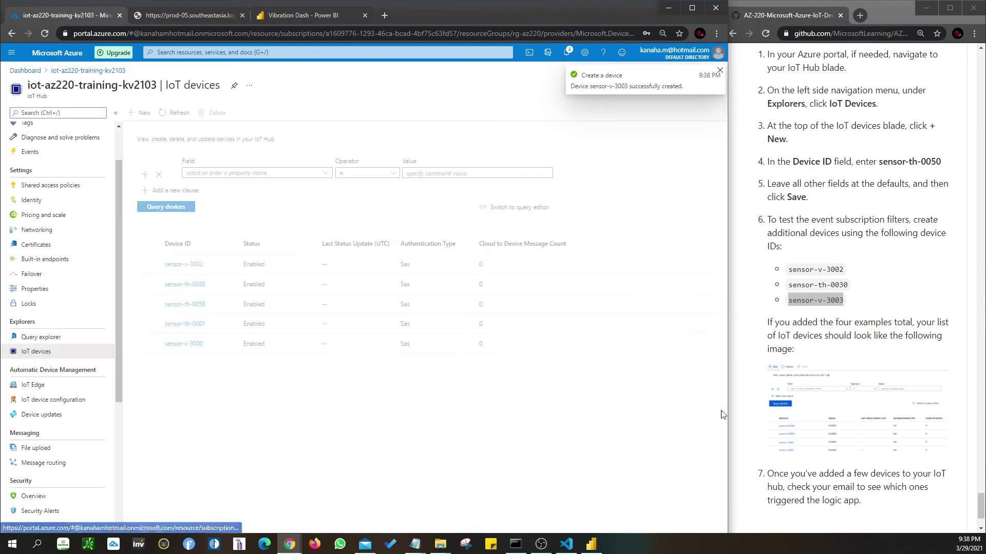
click(811, 329)
scroll(812, 329, down, 2)
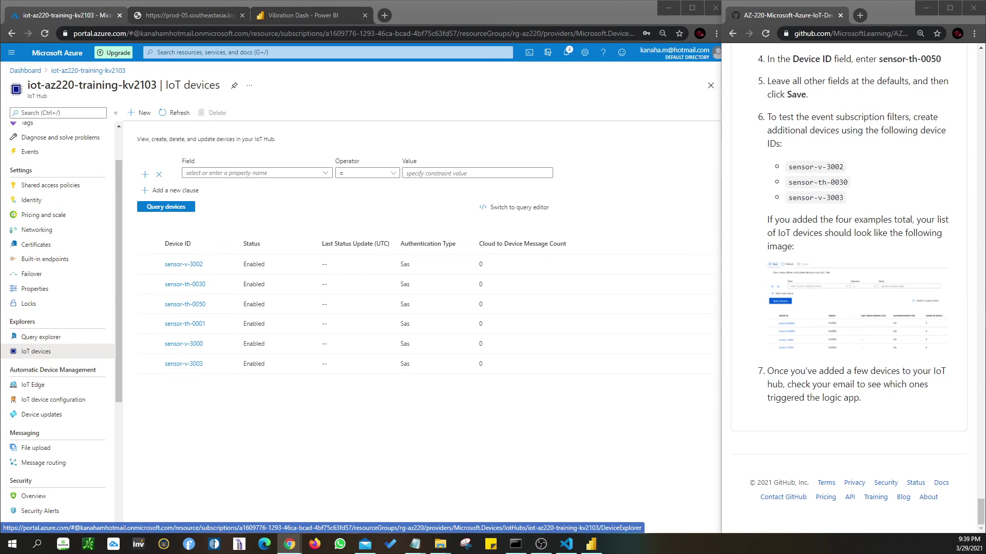
click(36, 351)
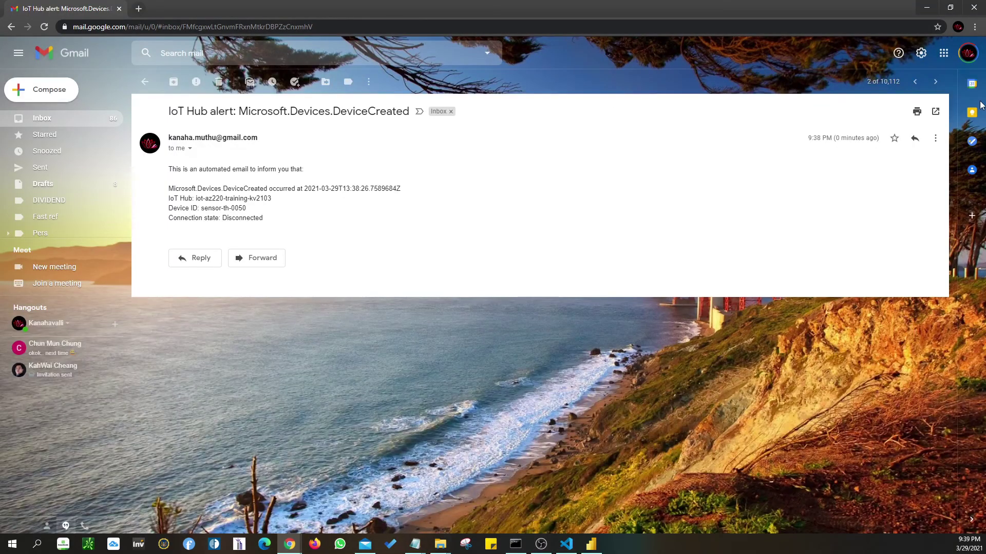
double_click(819, 13)
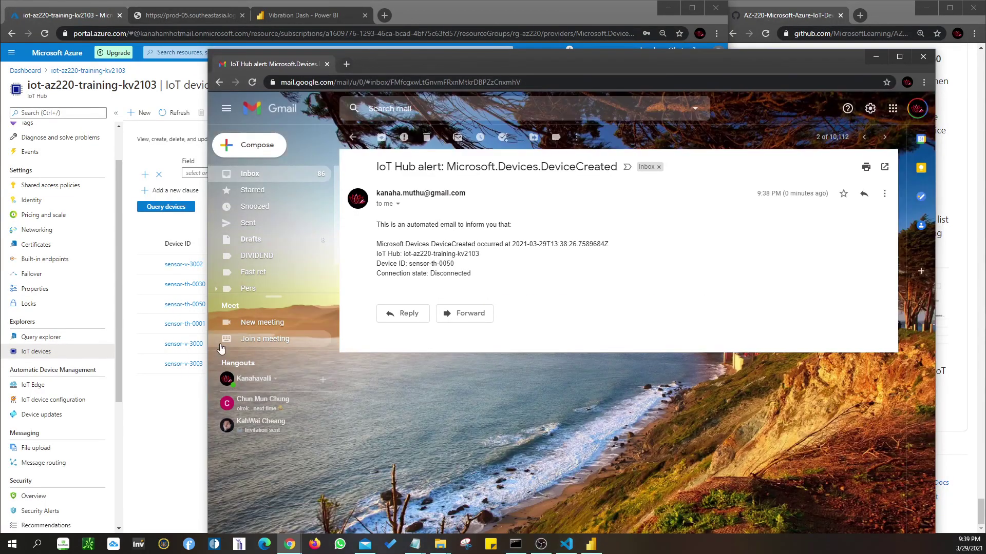
drag(208, 349, 462, 336)
drag(737, 61, 578, 56)
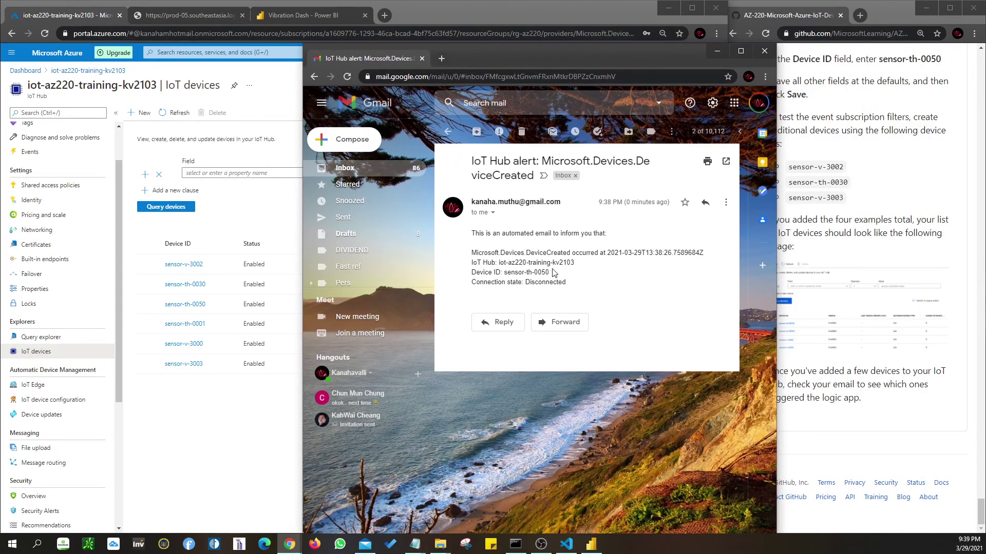
drag(553, 273, 473, 275)
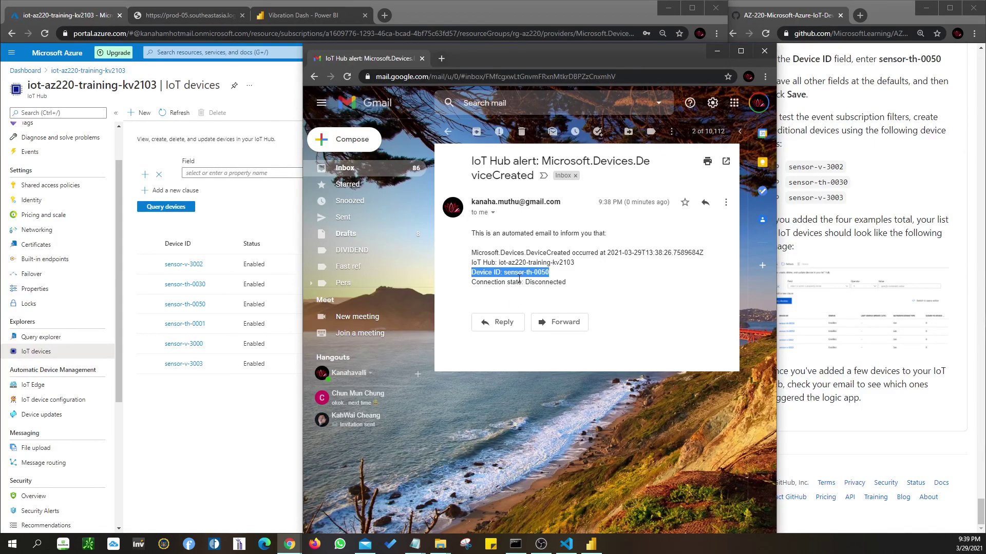
drag(583, 51, 0, 52)
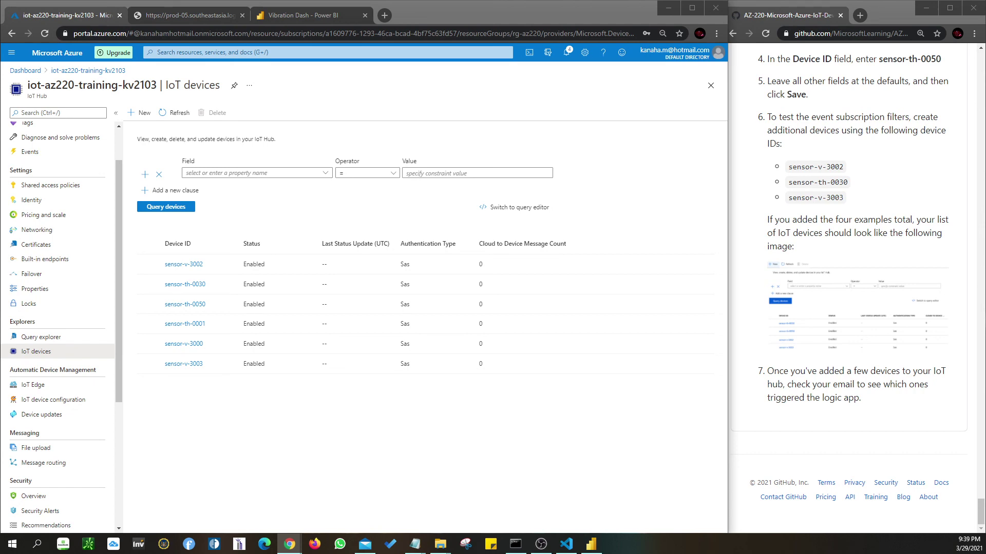
drag(0, 98, 551, 73)
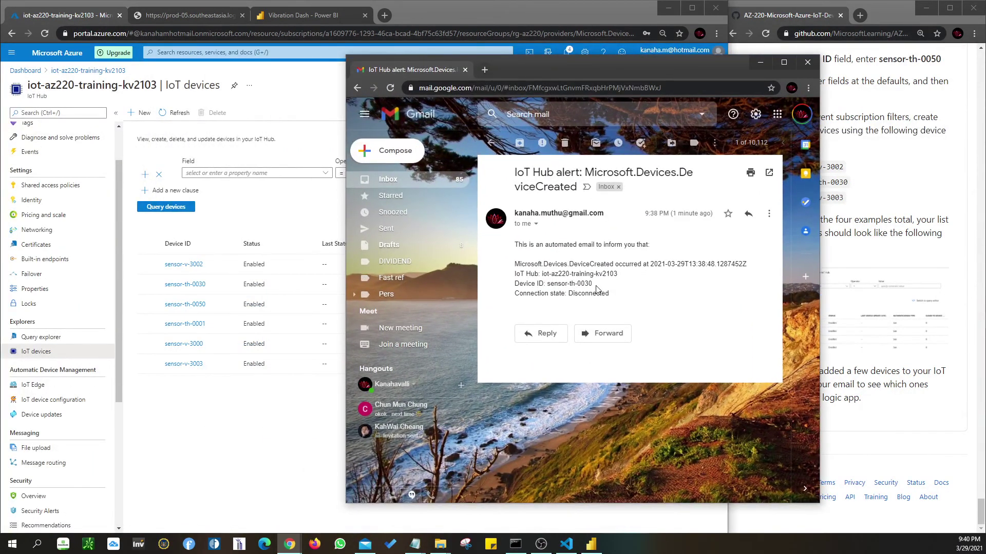
drag(595, 288, 550, 285)
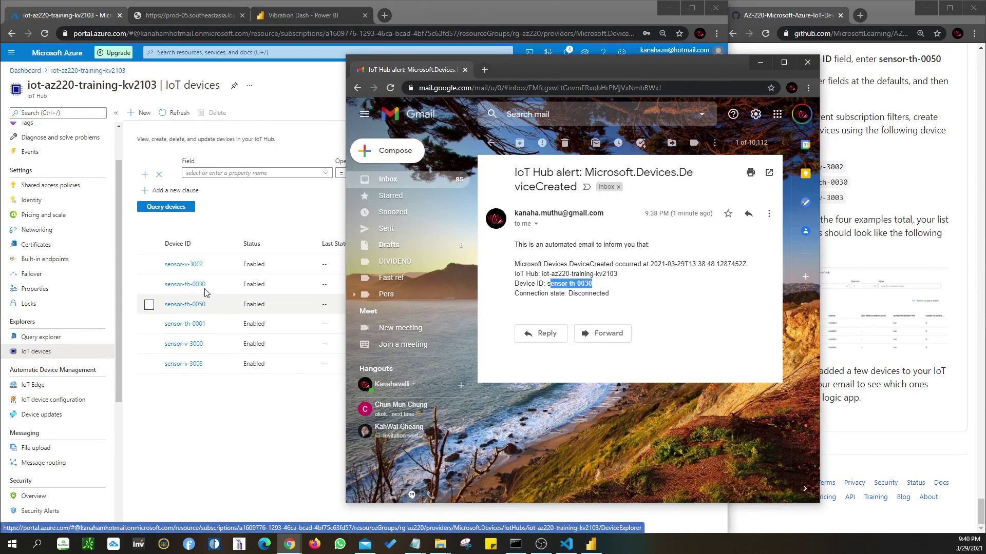
drag(595, 71, 0, 61)
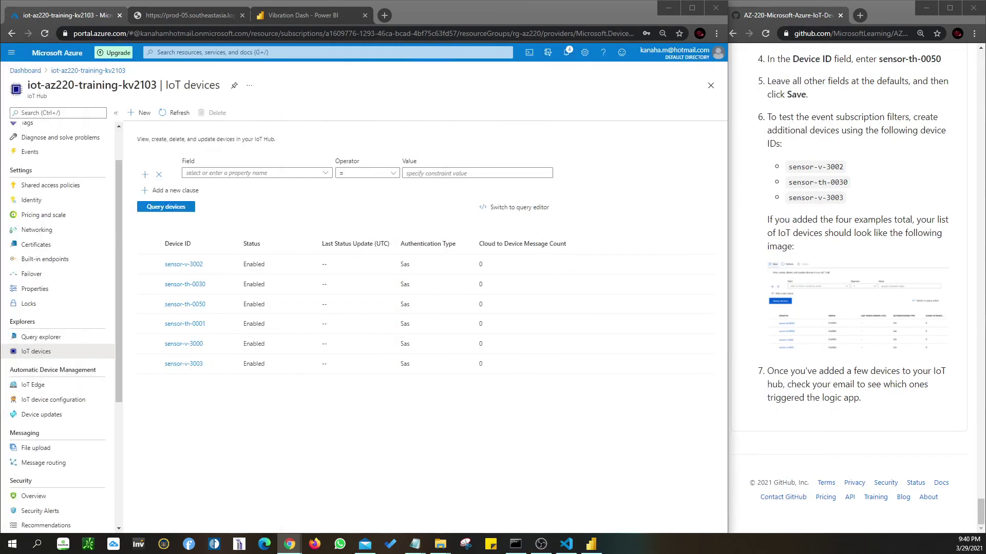